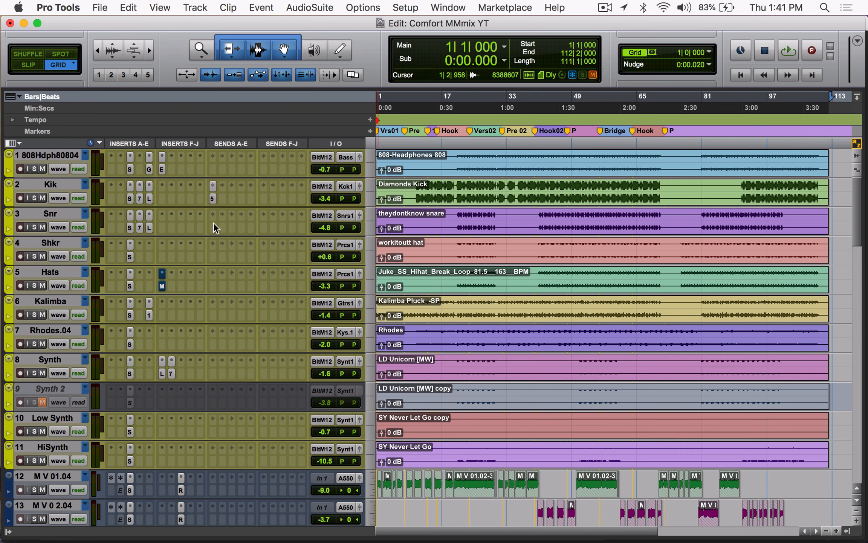
# Step: Select the first instrument track, the HiSynth track and the inactive Synth 2 track one after another to review the instrument group
pyautogui.click(43, 153)
pyautogui.click(41, 447)
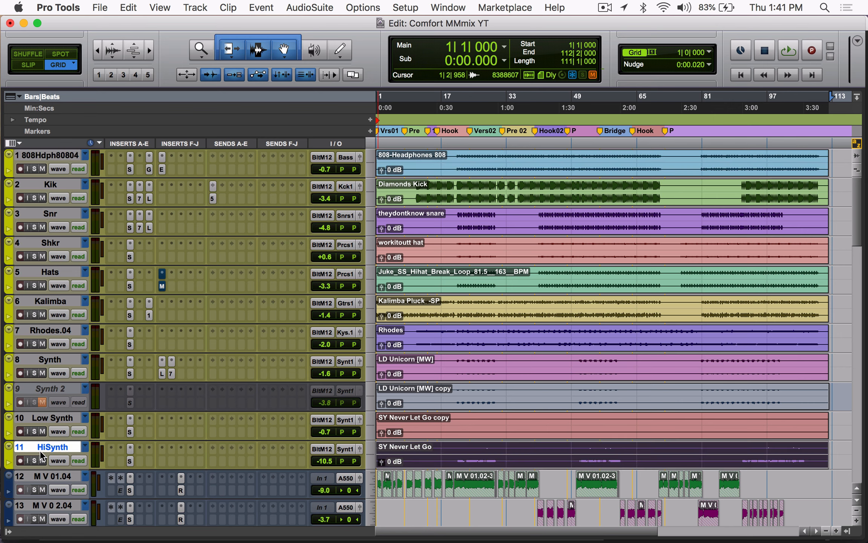
pyautogui.click(54, 390)
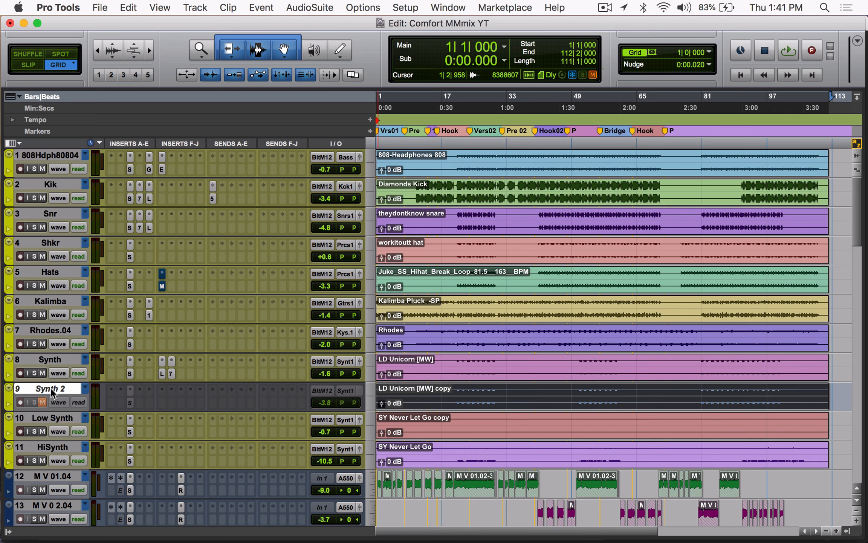
# Step: Examine the vocal tracks from M V 01.04 down to D 02.04, selecting D 02.04 as the end of the group
pyautogui.scroll(-5, 449, 361)
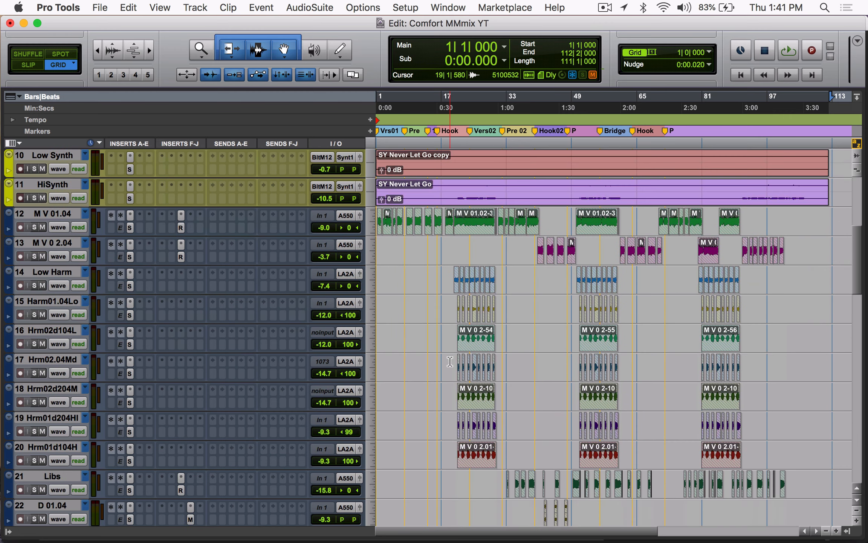
pyautogui.scroll(-3, 543, 253)
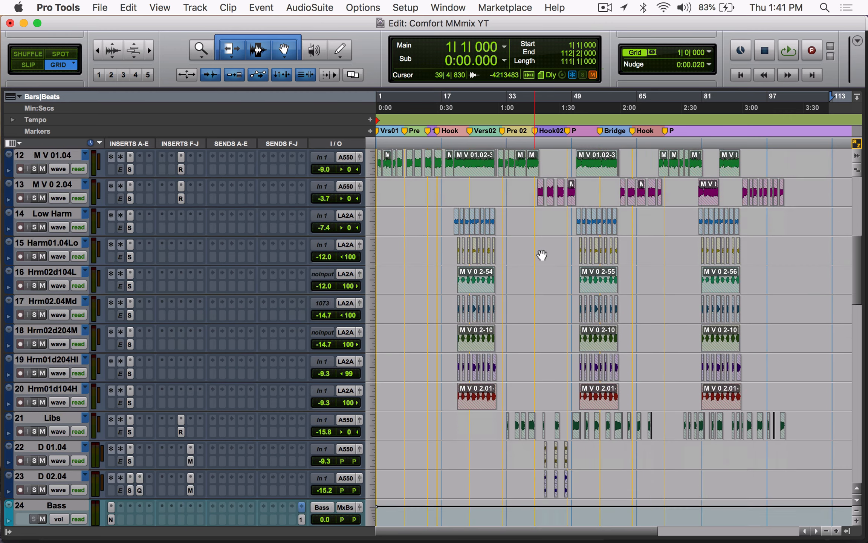
pyautogui.scroll(4, 512, 301)
pyautogui.scroll(-3, 512, 301)
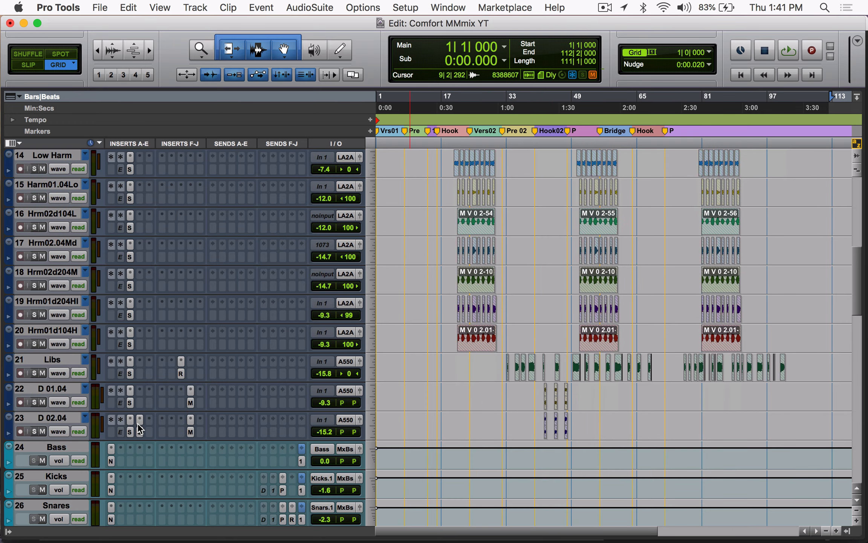
pyautogui.click(37, 417)
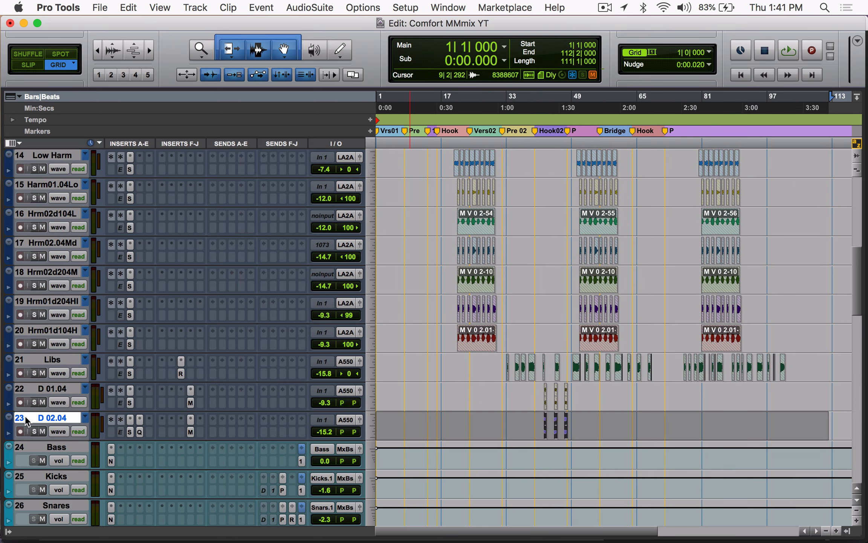
pyautogui.scroll(2, 30, 419)
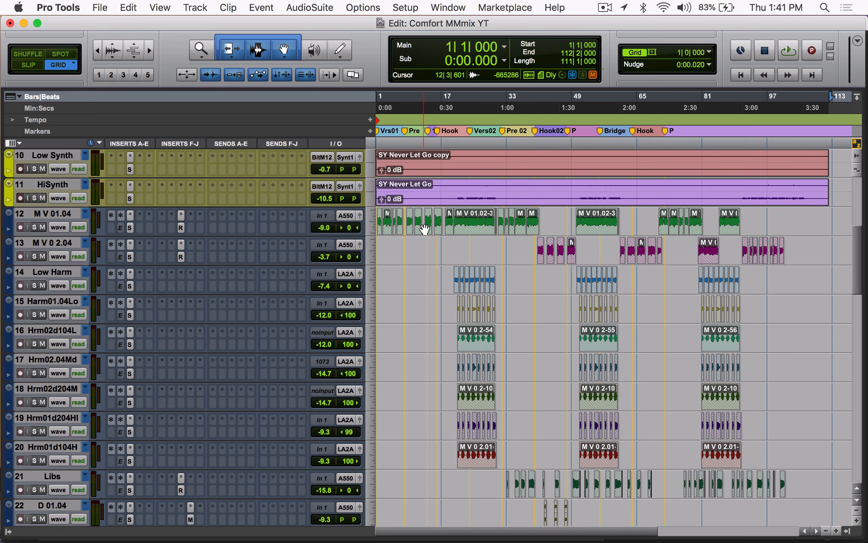
pyautogui.scroll(-1, 478, 388)
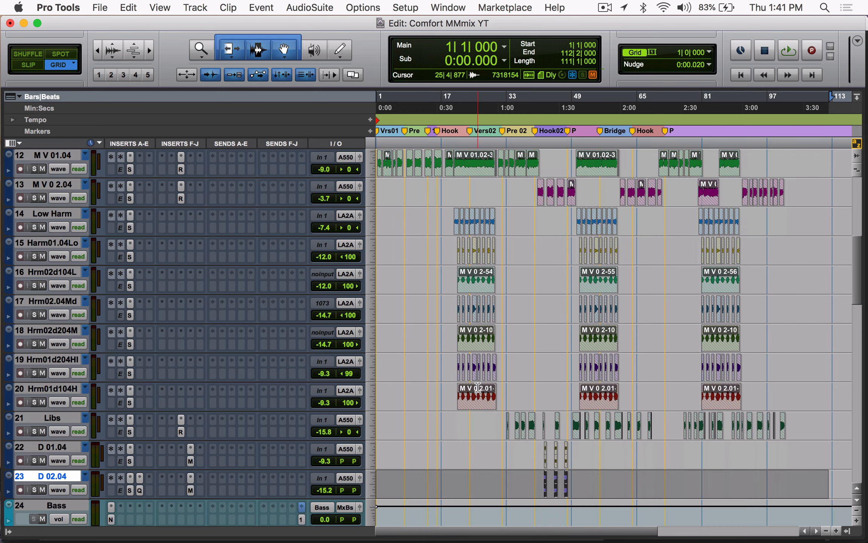
# Step: Examine the overall track order, from the instruments and vocals through the bus tracks to the effects tracks and the Comfort reference
pyautogui.scroll(-15, 477, 388)
pyautogui.scroll(1, 478, 387)
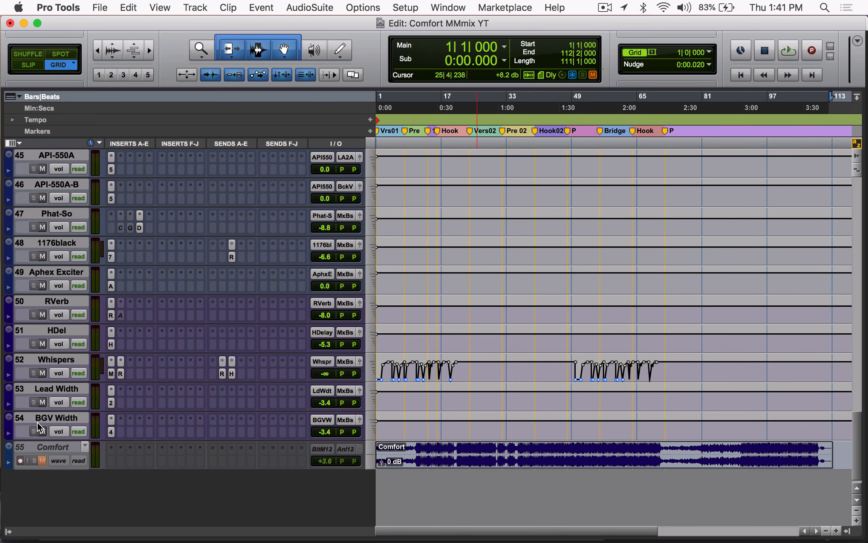
pyautogui.scroll(4, 40, 427)
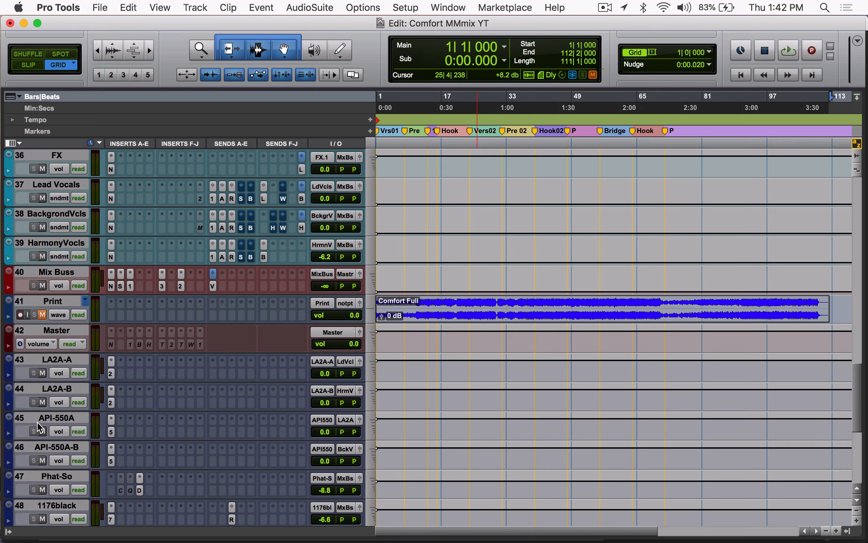
pyautogui.scroll(20, 643, 265)
pyautogui.scroll(-20, 643, 265)
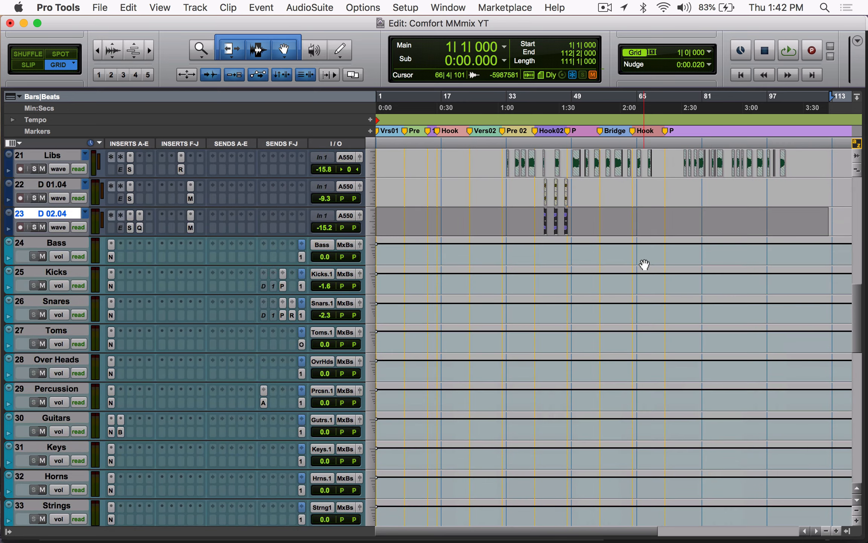
pyautogui.scroll(-5, 643, 265)
pyautogui.scroll(20, 641, 266)
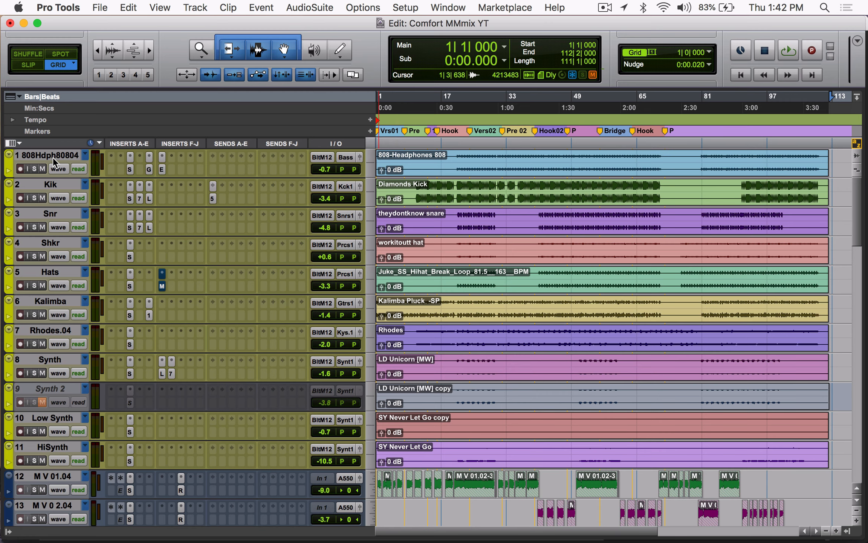
pyautogui.scroll(-10, 53, 157)
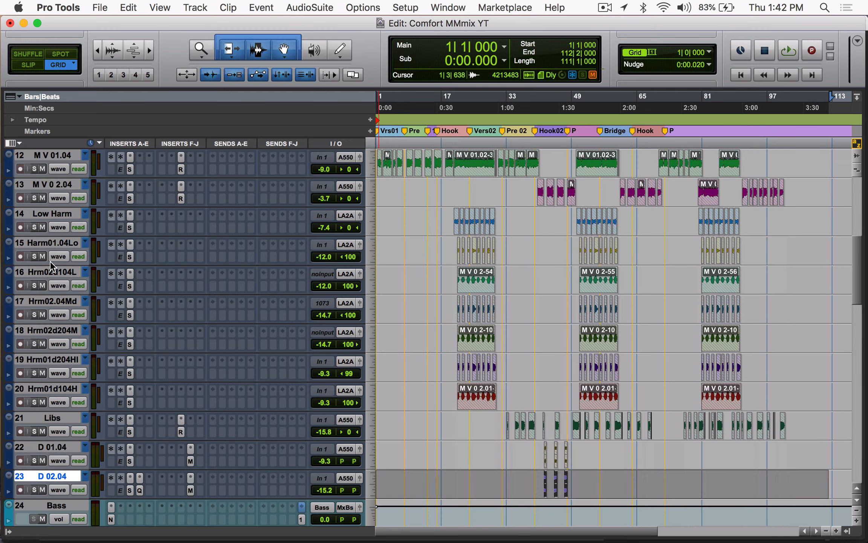
pyautogui.scroll(-10, 64, 342)
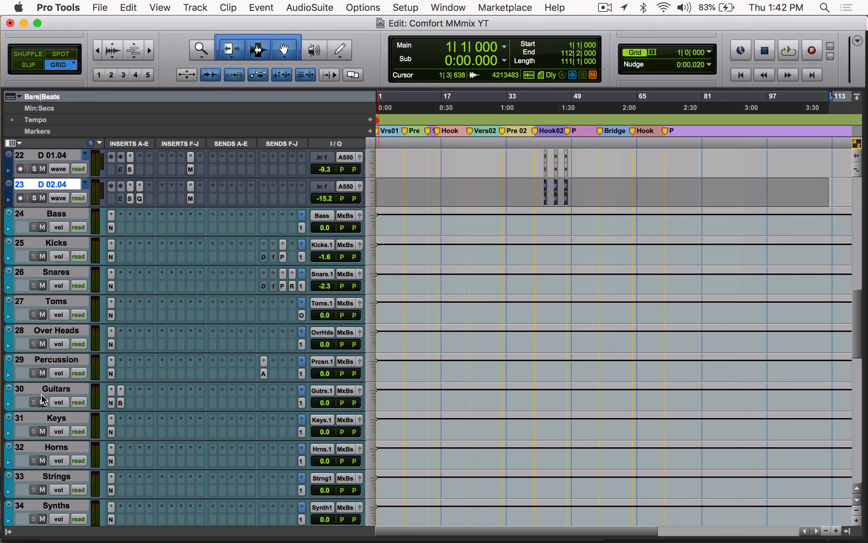
pyautogui.doubleClick(15, 280)
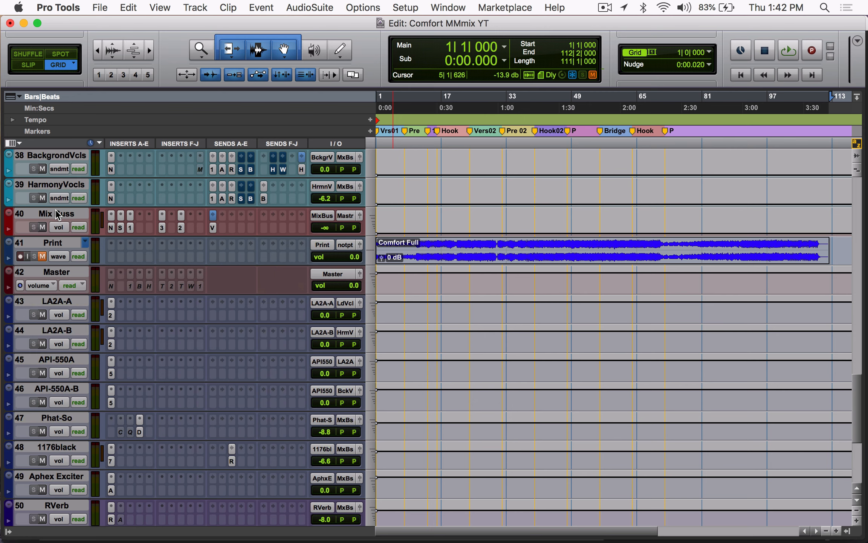
# Step: Select the Master, Mix Buss, Print and LA2A-A tracks in turn to review the mix output section and the first effects track
pyautogui.click(55, 274)
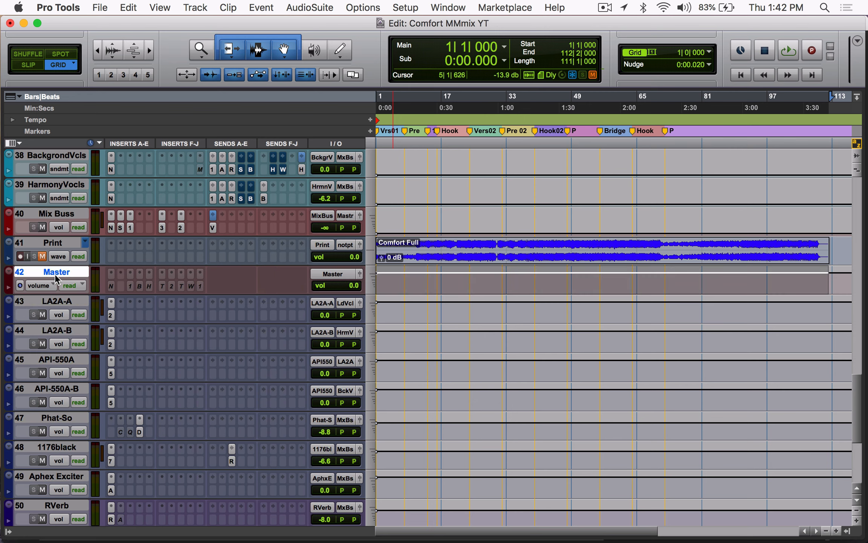
pyautogui.click(59, 212)
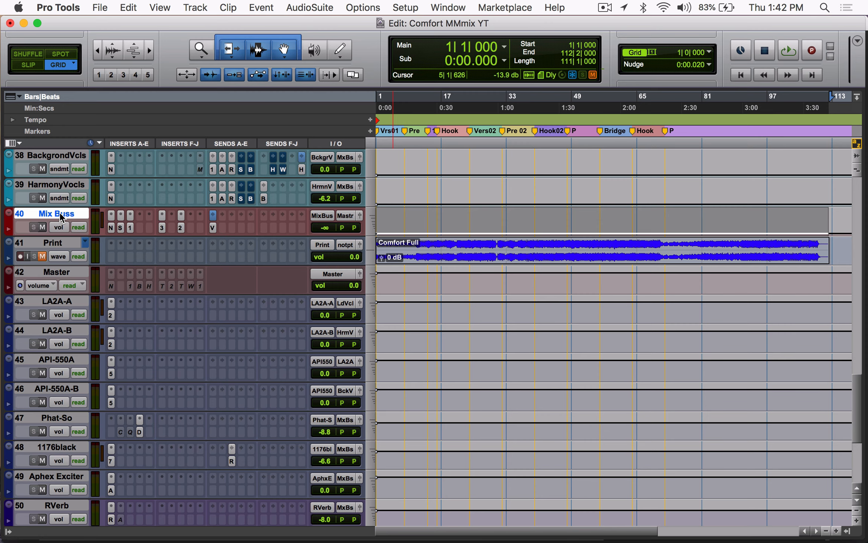
pyautogui.click(59, 246)
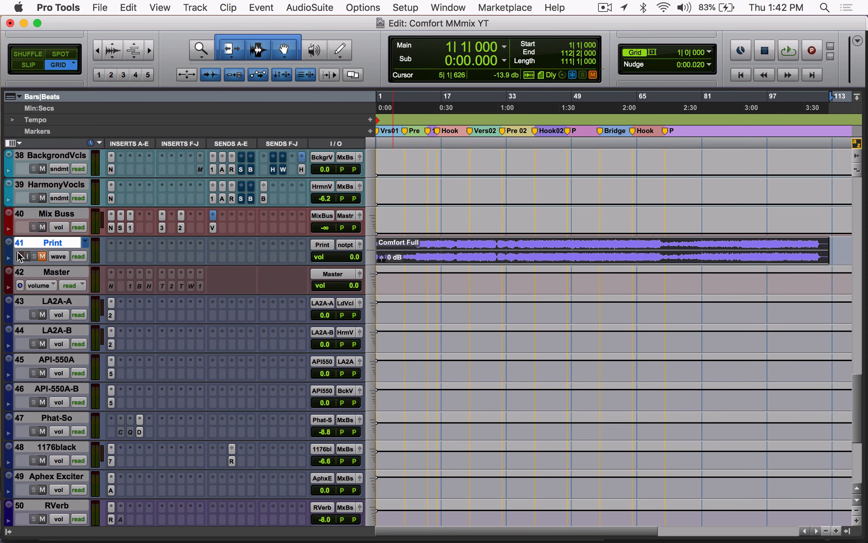
pyautogui.click(51, 299)
# Step: Review the effects returns down to the Comfort reference, then compare their placement with the instrument, vocal and bus tracks above
pyautogui.scroll(-6, 63, 391)
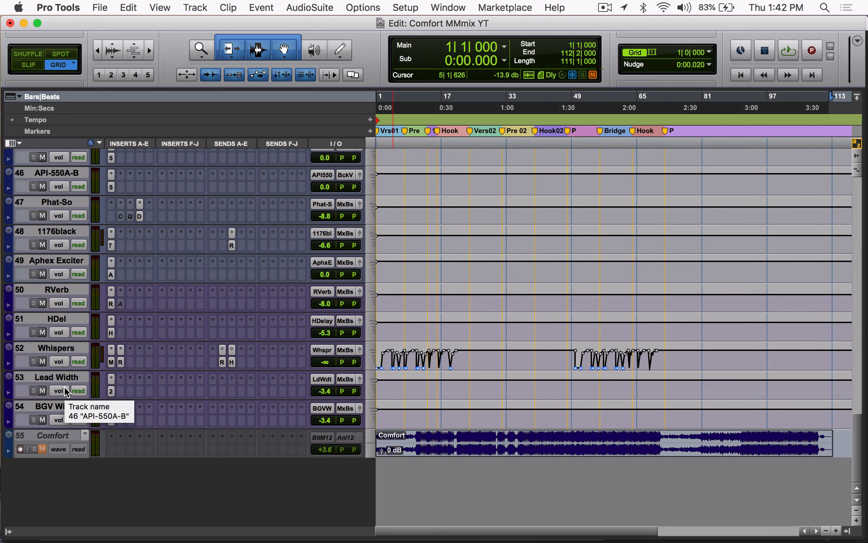
pyautogui.scroll(20, 64, 385)
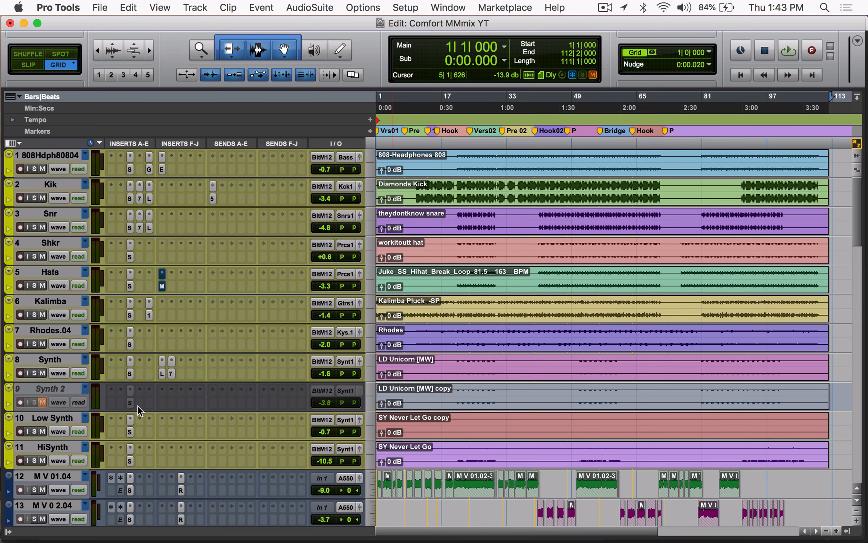
pyautogui.scroll(-10, 141, 402)
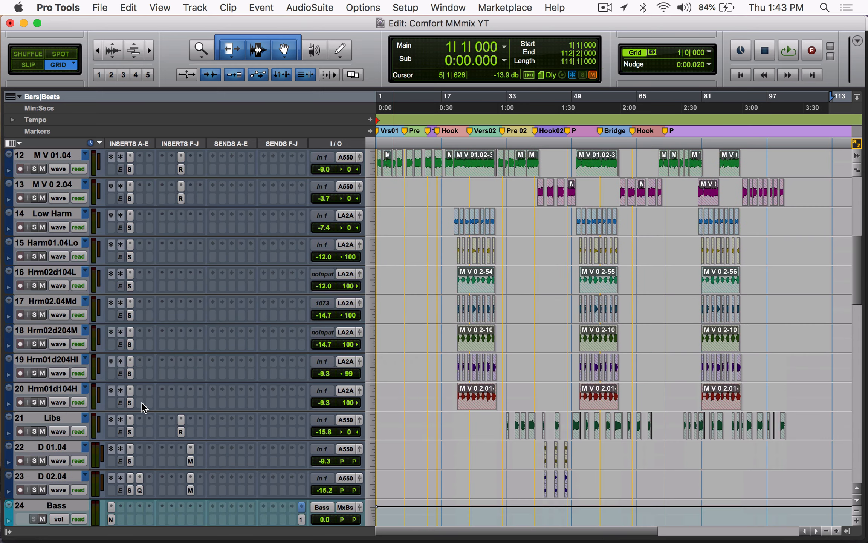
pyautogui.scroll(-6, 87, 353)
pyautogui.scroll(-15, 87, 354)
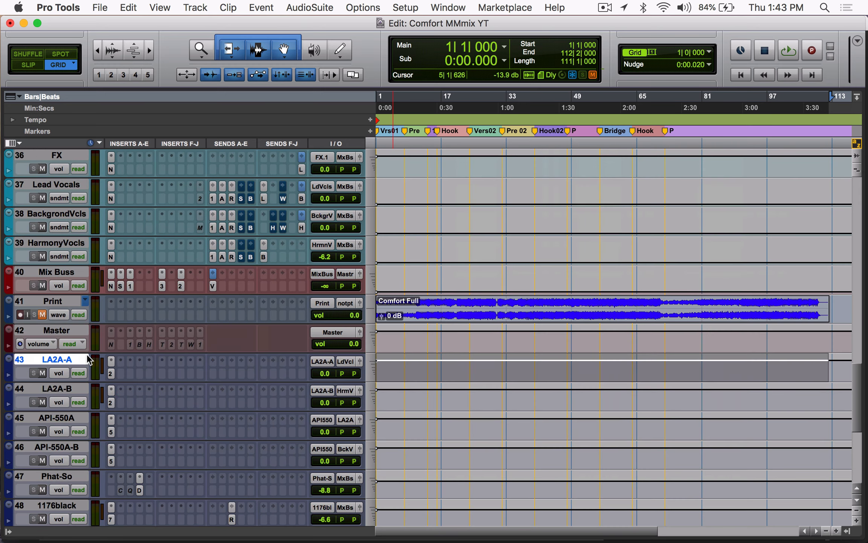
# Step: Examine the bus tracks from Bass through HarmonyVocls and how they are routed to the mix bus
pyautogui.scroll(20, 87, 355)
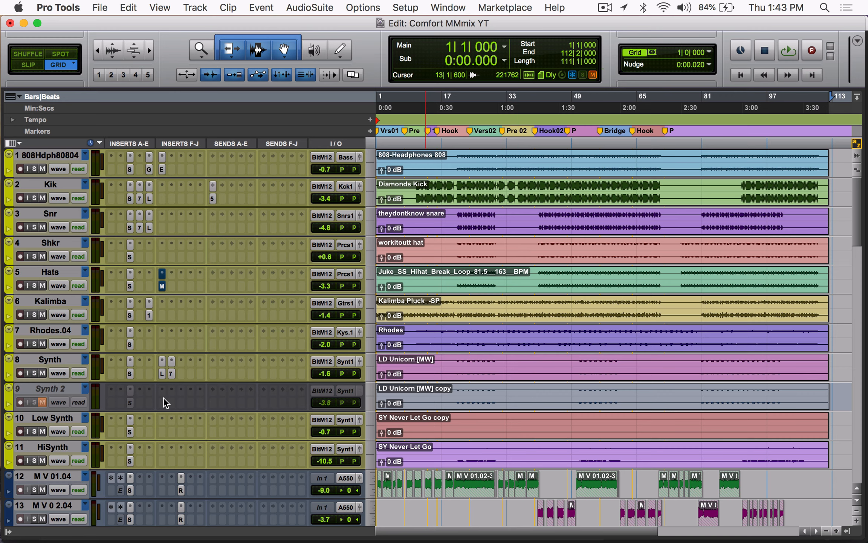
pyautogui.scroll(-20, 163, 397)
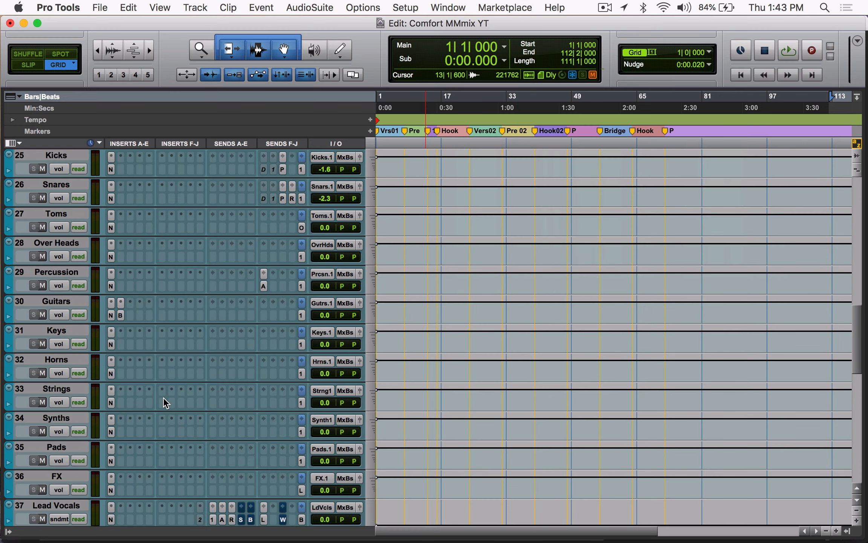
pyautogui.scroll(3, 163, 397)
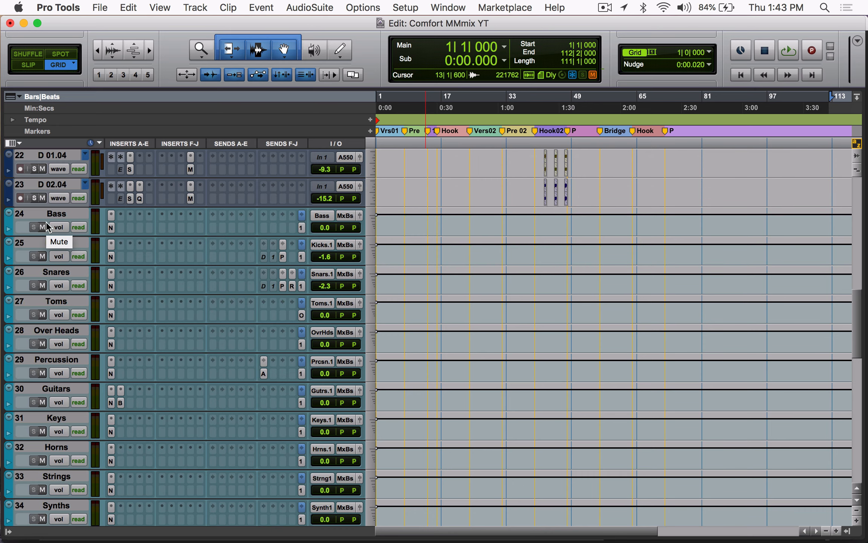
pyautogui.scroll(-9, 54, 332)
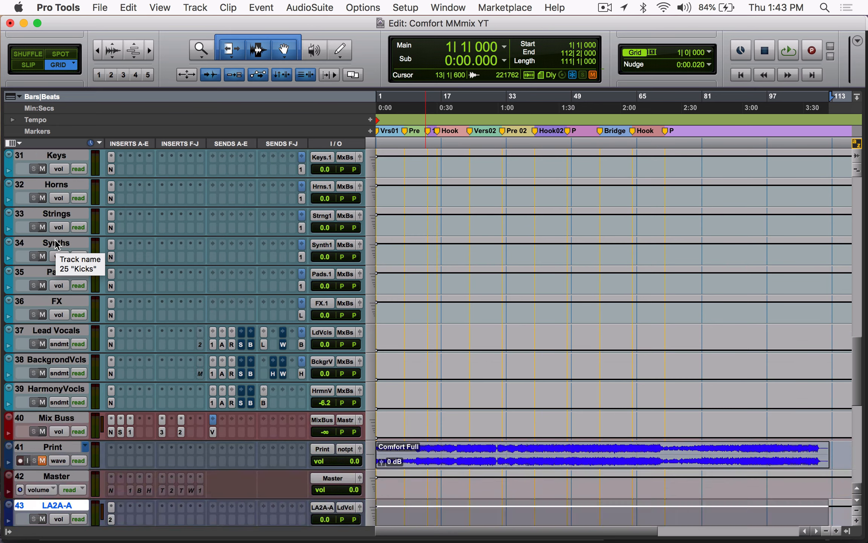
pyautogui.scroll(7, 54, 333)
pyautogui.scroll(3, 53, 332)
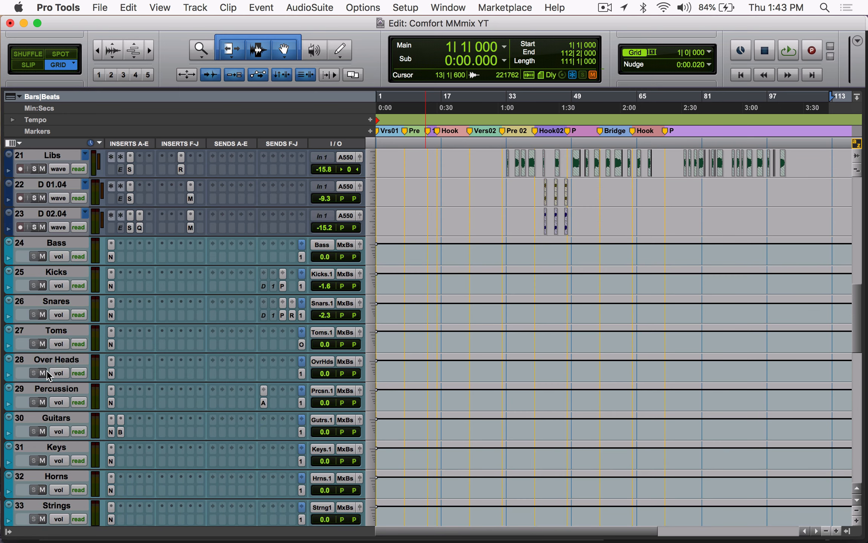
pyautogui.scroll(-5, 47, 371)
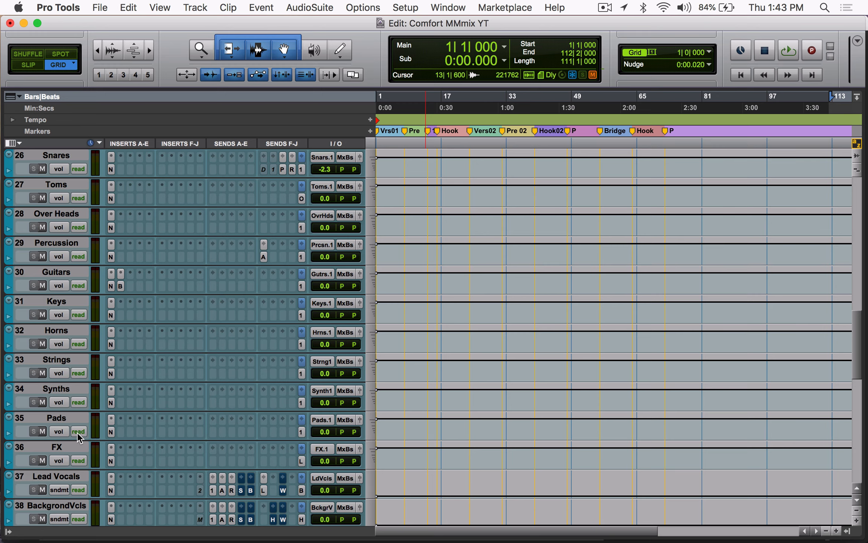
pyautogui.scroll(-4, 76, 432)
# Step: Review the source tracks from the instruments through the vocals, ending at the effects returns
pyautogui.scroll(20, 59, 418)
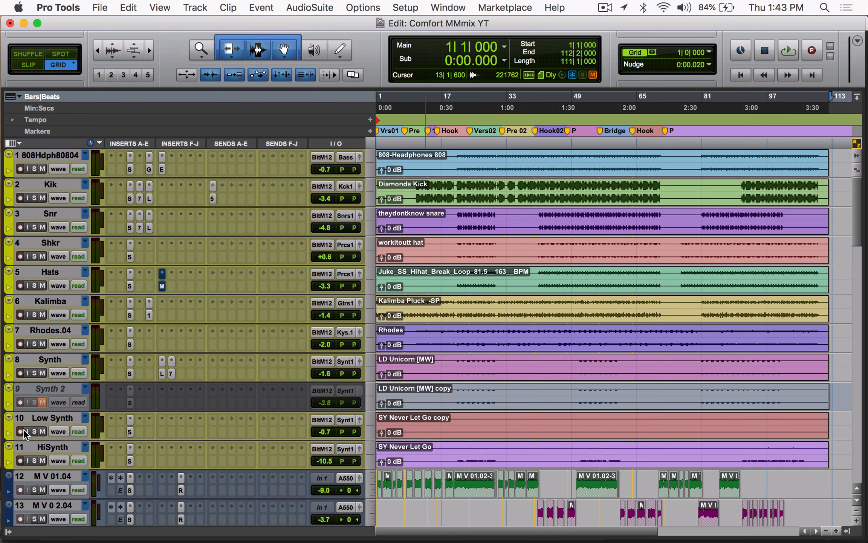
pyautogui.scroll(-12, 73, 466)
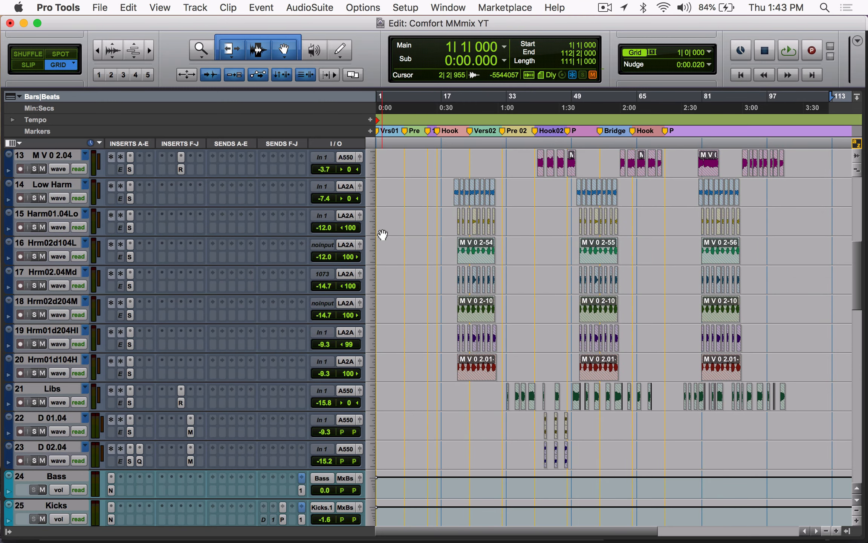
pyautogui.scroll(-20, 382, 234)
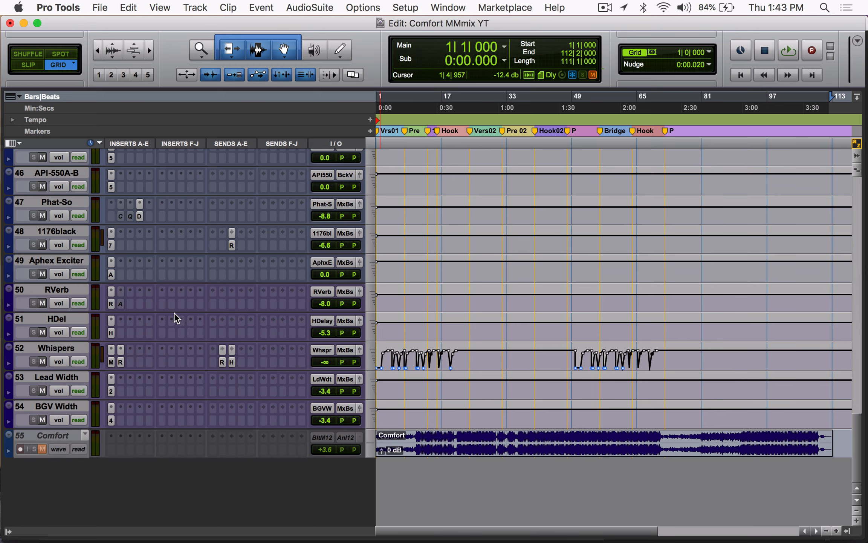
# Step: Browse the recall inserts options for an empty insert slot on the RVerb track, and close them without choosing any
pyautogui.click(139, 290)
pyautogui.moveTo(201, 328)
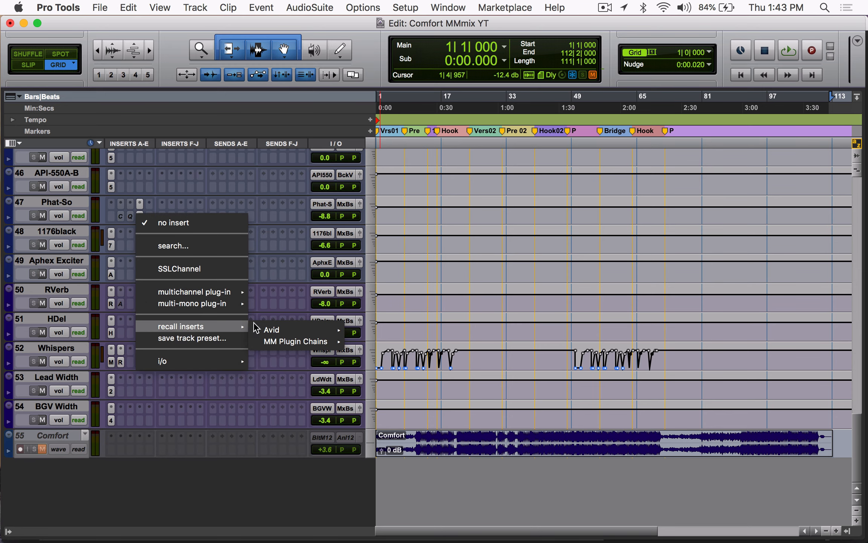
pyautogui.click(307, 273)
# Step: Browse the output and recall sends options for an empty send slot on the FX track, and close them without choosing any
pyautogui.scroll(10, 307, 272)
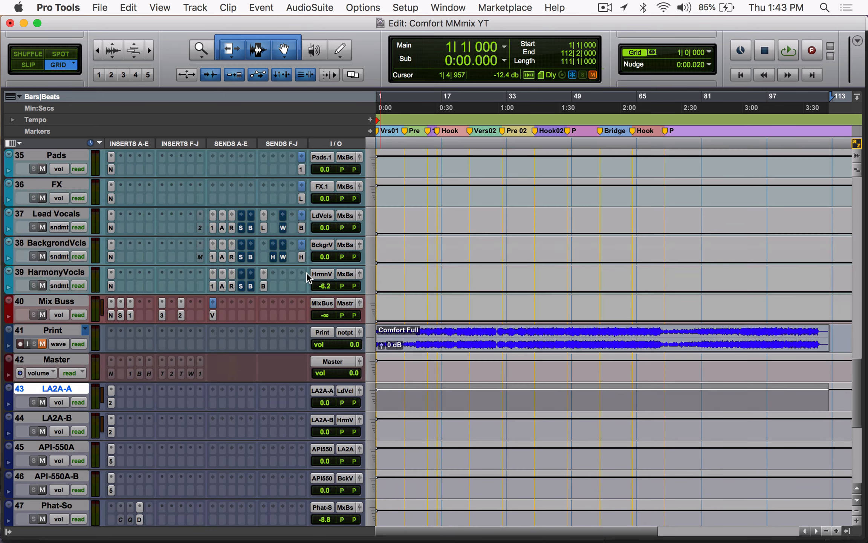
pyautogui.click(212, 189)
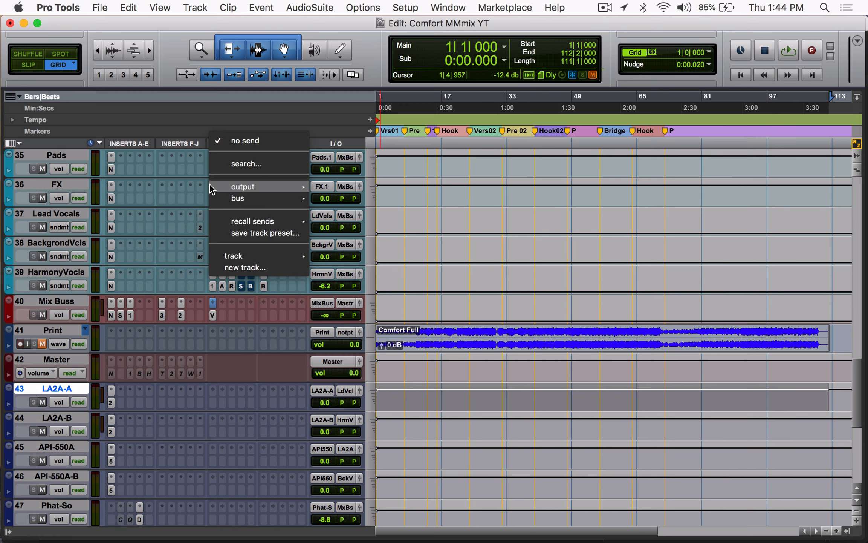
pyautogui.click(213, 190)
pyautogui.click(213, 191)
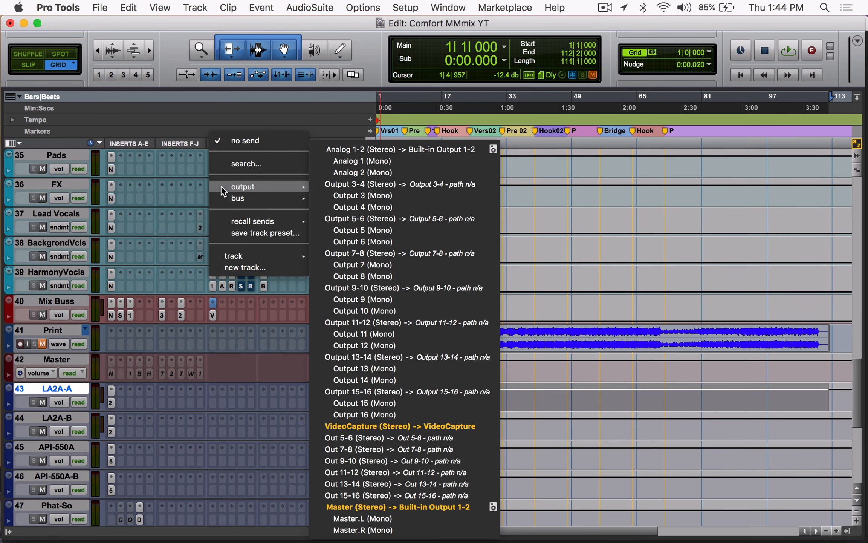
pyautogui.moveTo(241, 225)
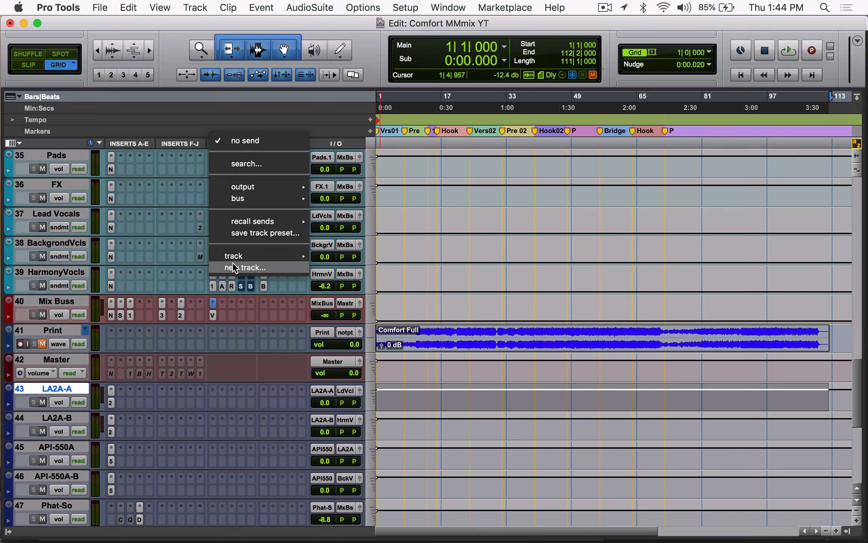
pyautogui.moveTo(275, 255)
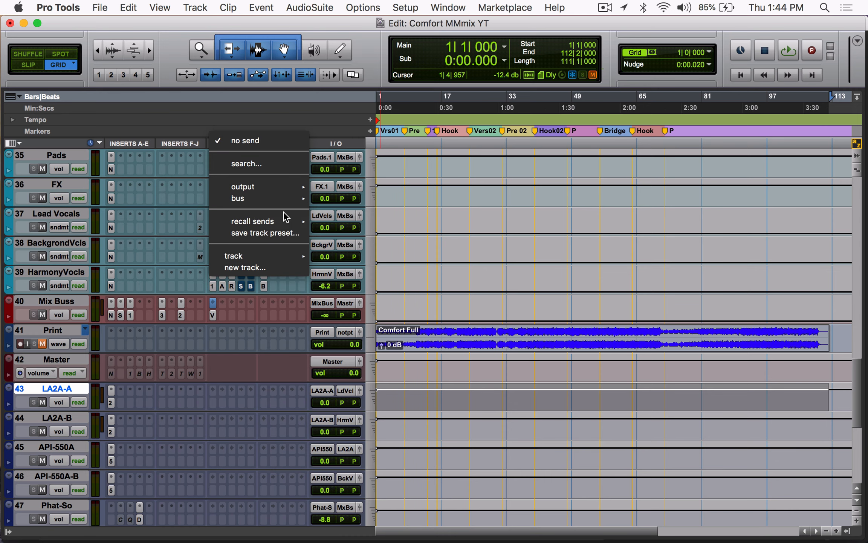
pyautogui.moveTo(273, 224)
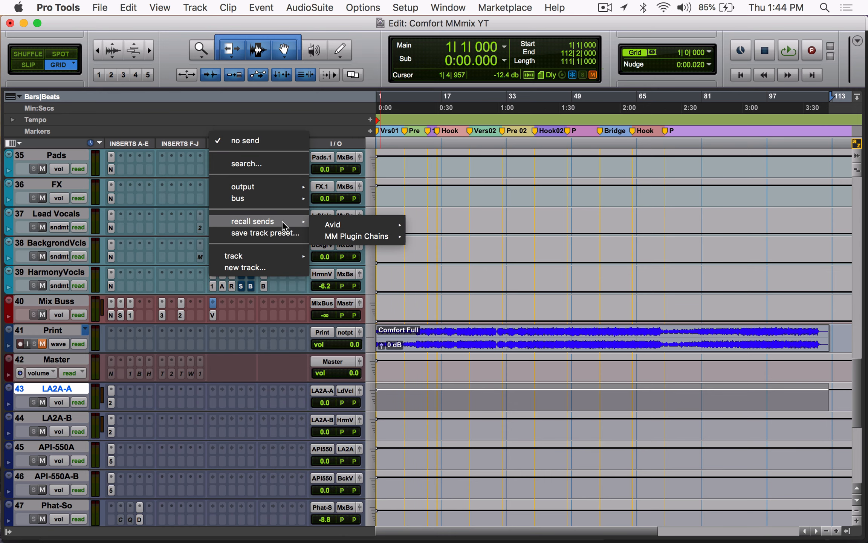
pyautogui.click(175, 235)
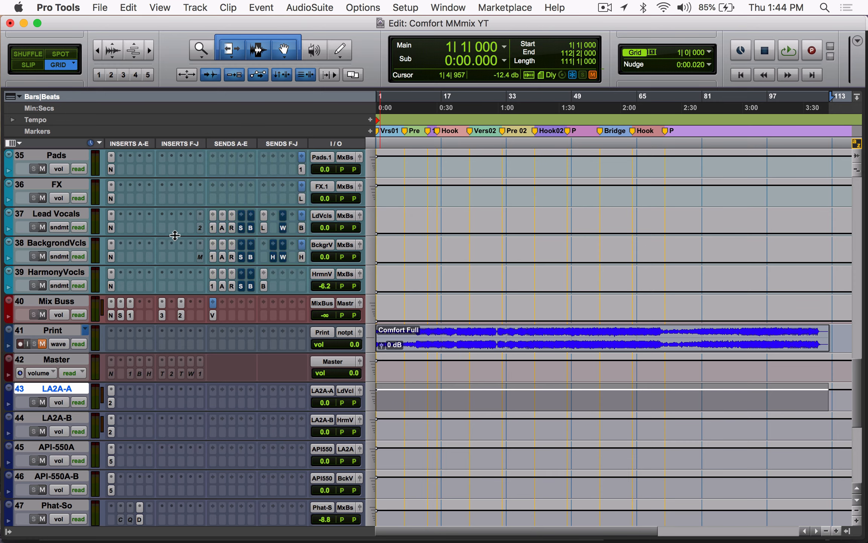
# Step: Inspect the Disto insert on the Phat-So track with its MM Phatso preset, and close the plug-in window
pyautogui.scroll(-10, 175, 235)
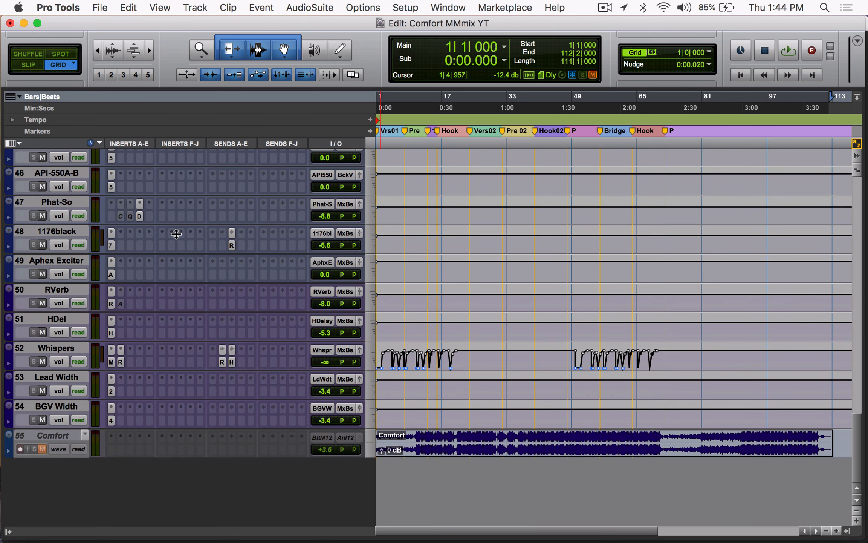
pyautogui.scroll(4, 176, 234)
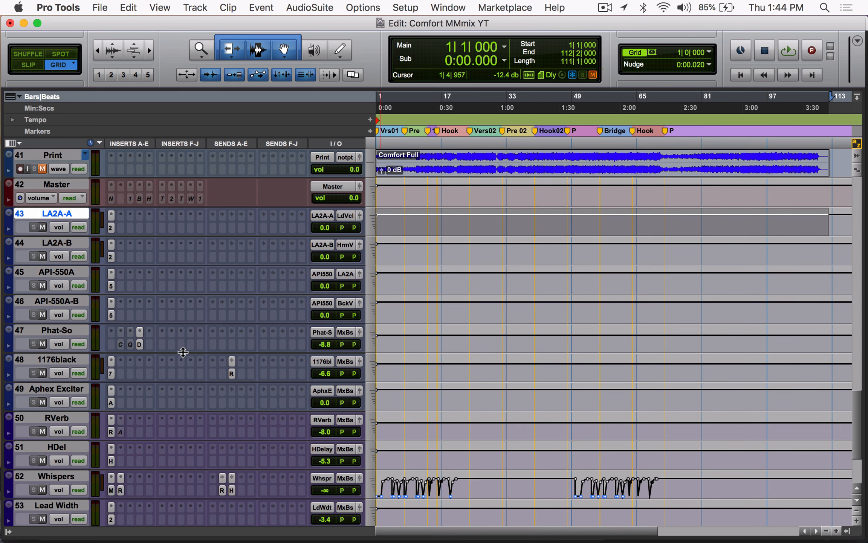
pyautogui.click(140, 342)
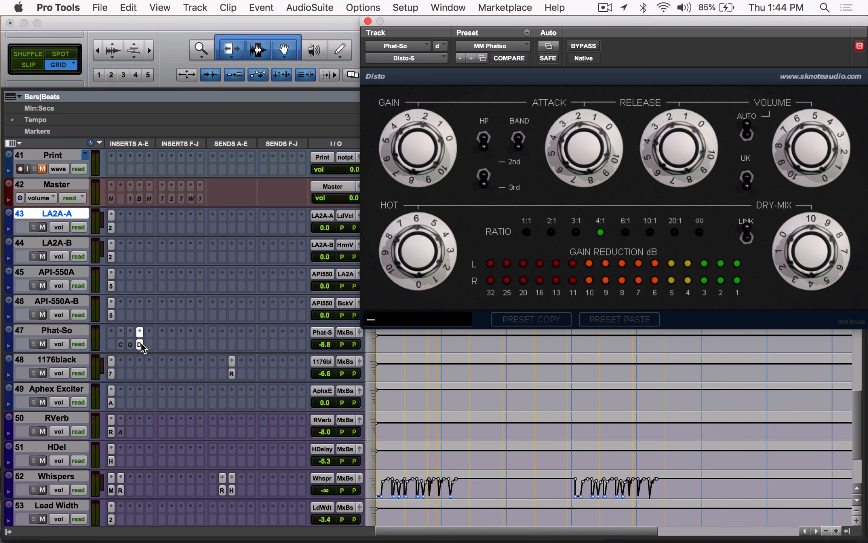
pyautogui.moveTo(665, 50); pyautogui.dragTo(557, 50)
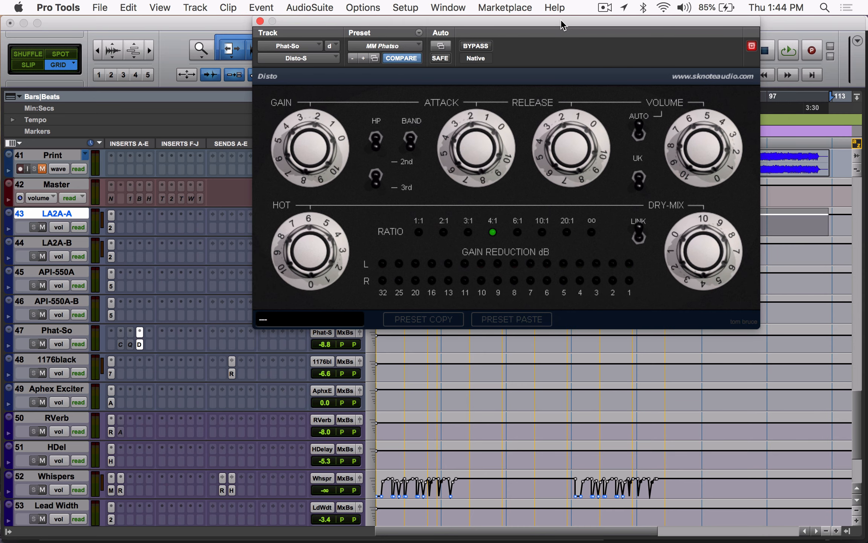
pyautogui.click(260, 21)
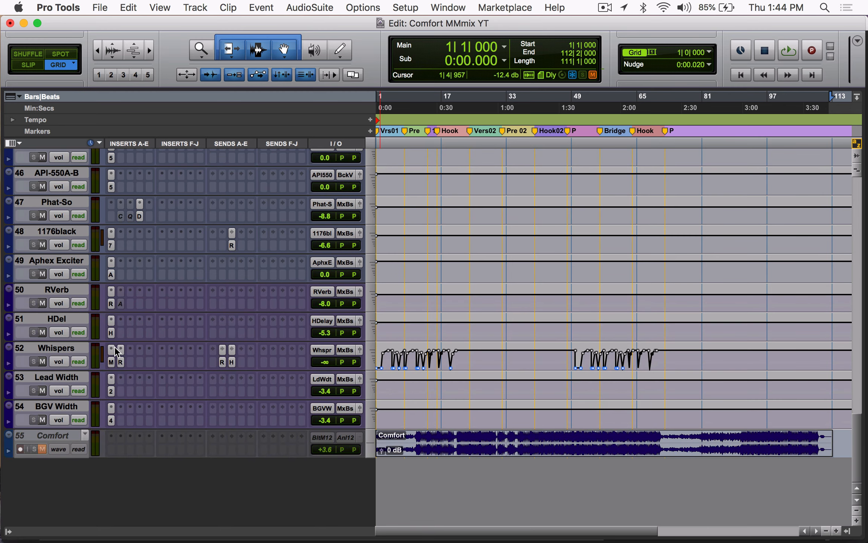
# Step: Inspect the H-Delay insert on the HDel track, browse the available plug-ins and saved delay presets, and close it unchanged
pyautogui.click(110, 333)
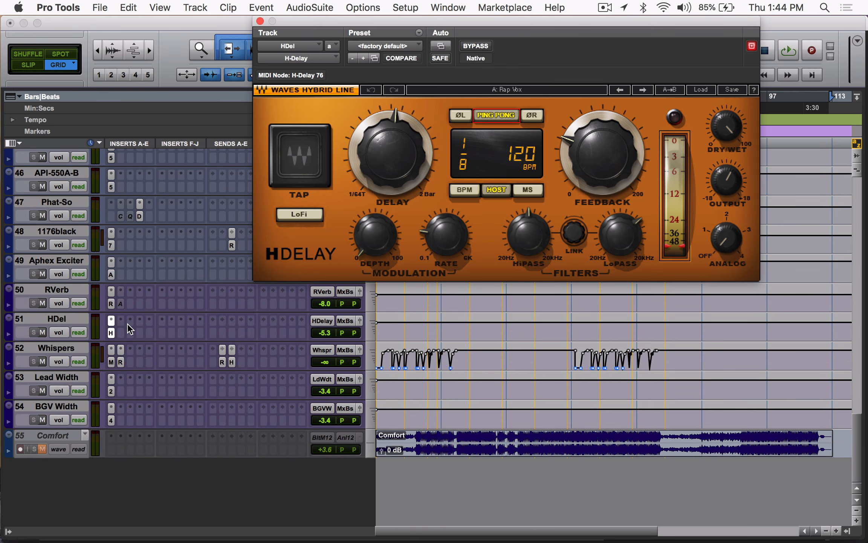
pyautogui.click(130, 321)
pyautogui.moveTo(175, 321)
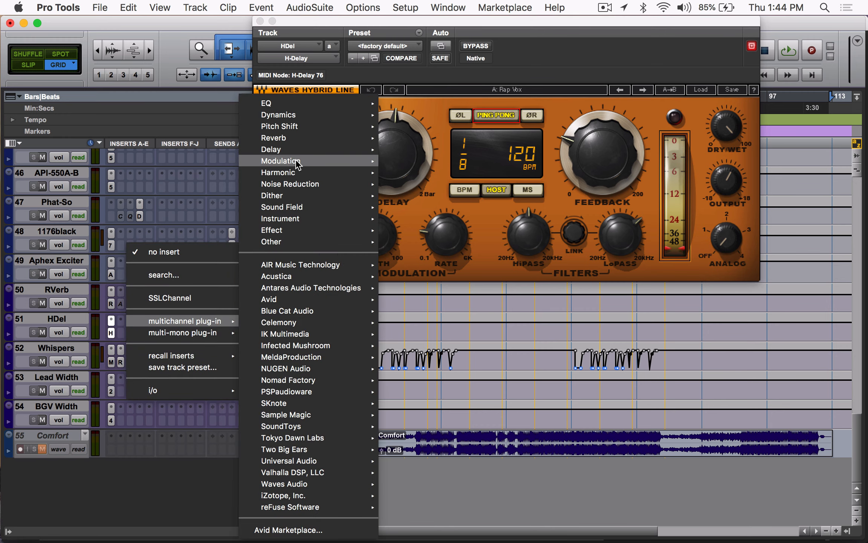
pyautogui.click(699, 23)
pyautogui.click(393, 51)
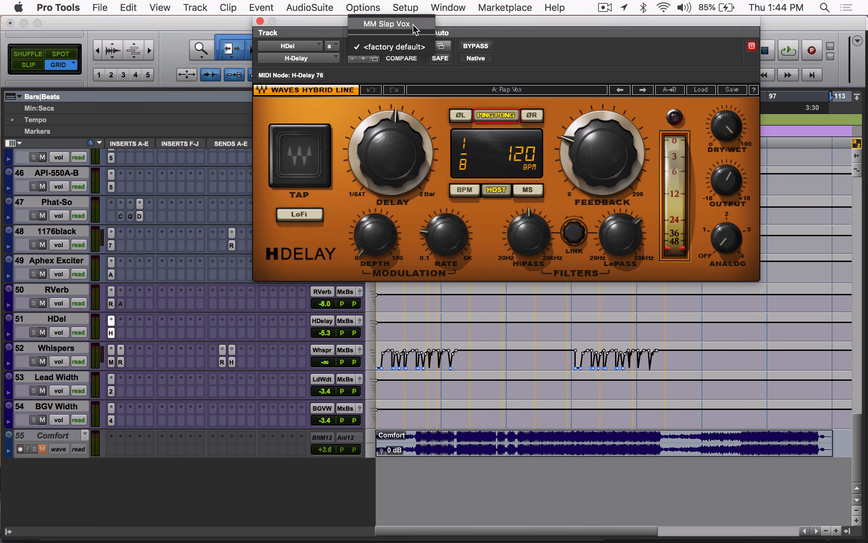
pyautogui.click(587, 42)
pyautogui.click(260, 21)
# Step: Inspect the API-550A equalizer on its effects track, including the preset list, and close the plug-in window
pyautogui.scroll(4, 350, 313)
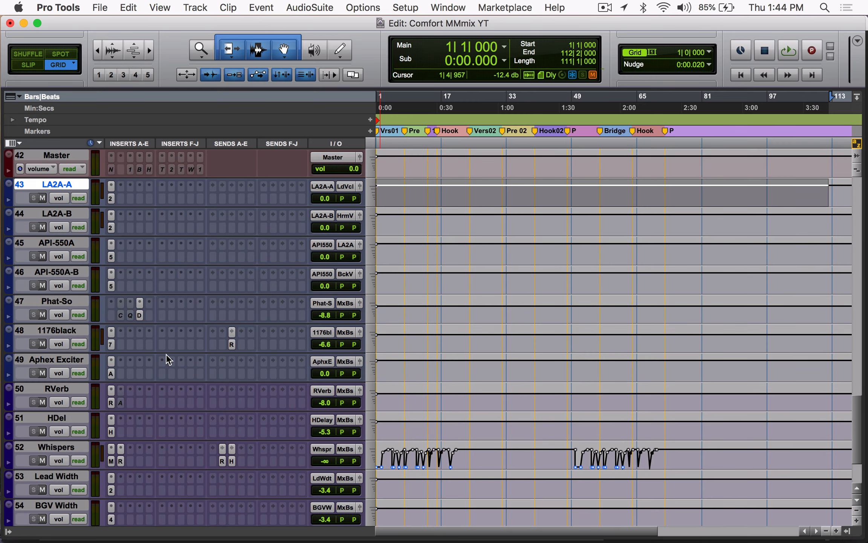
pyautogui.click(112, 257)
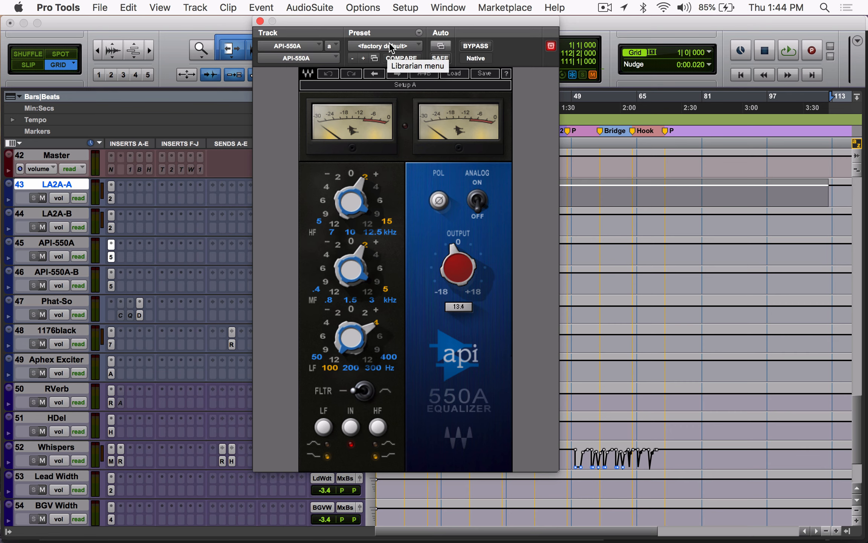
pyautogui.click(387, 46)
pyautogui.click(526, 49)
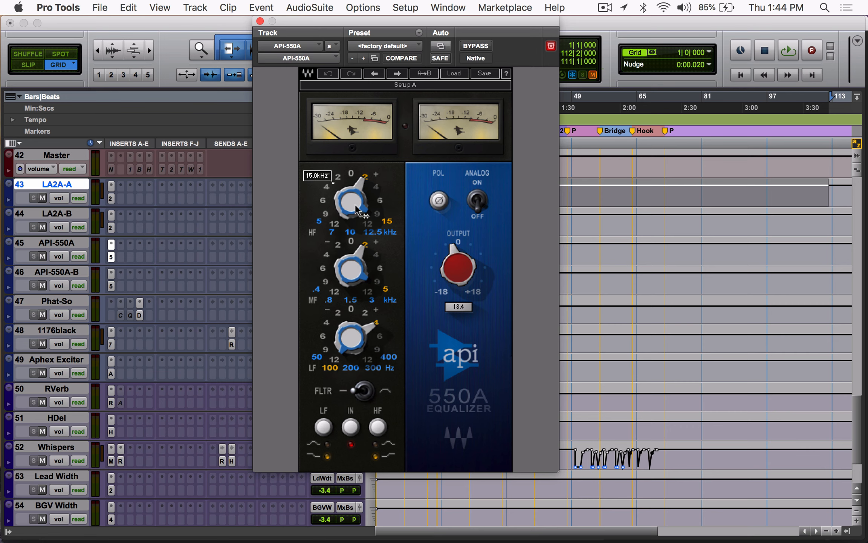
pyautogui.click(111, 258)
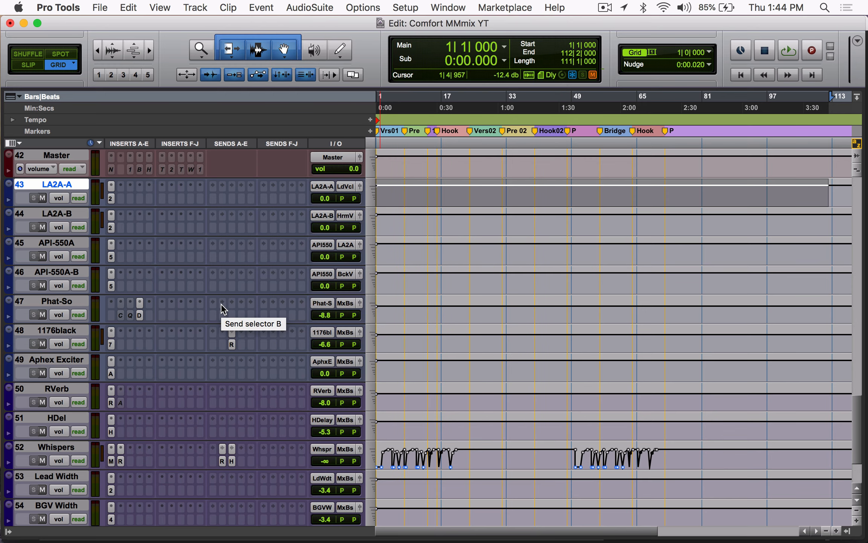
# Step: Play the opening of Verse 01 from the session start with the instrument tracks in view, and stop playback
pyautogui.scroll(20, 222, 303)
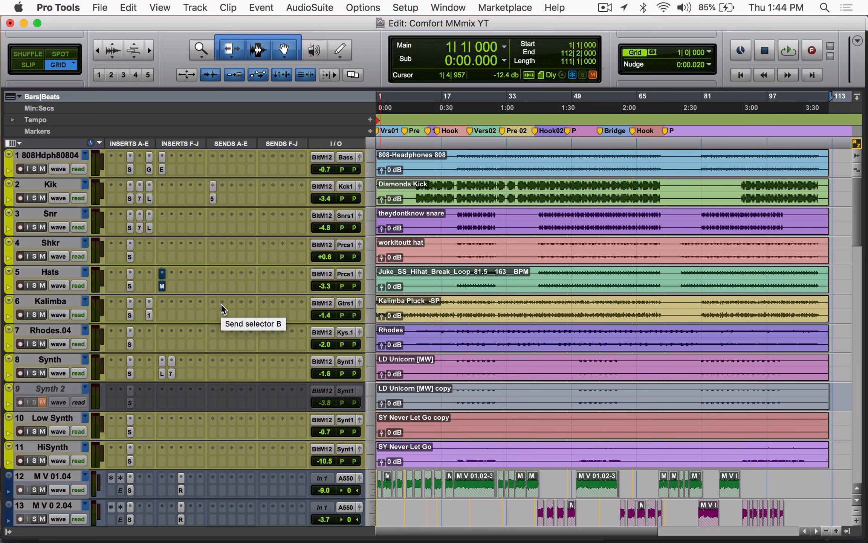
pyautogui.scroll(6, 558, 324)
pyautogui.scroll(-2, 581, 323)
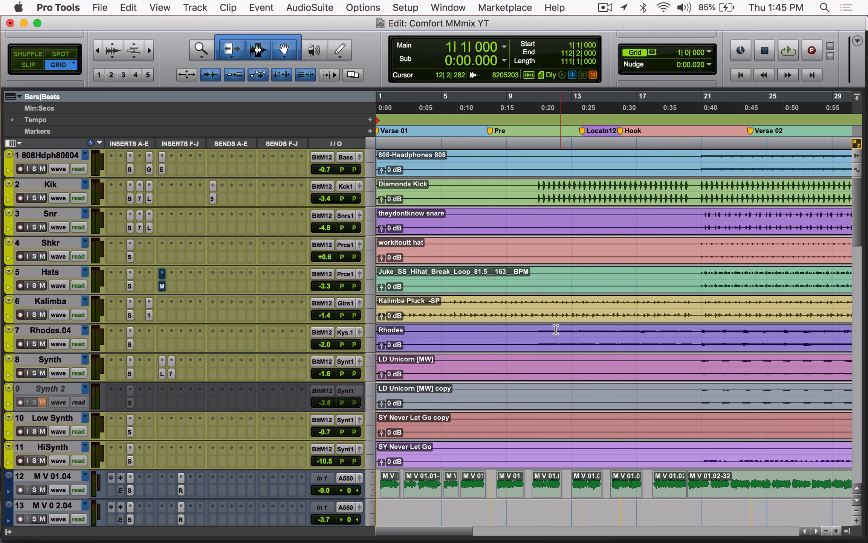
pyautogui.scroll(-1, 556, 328)
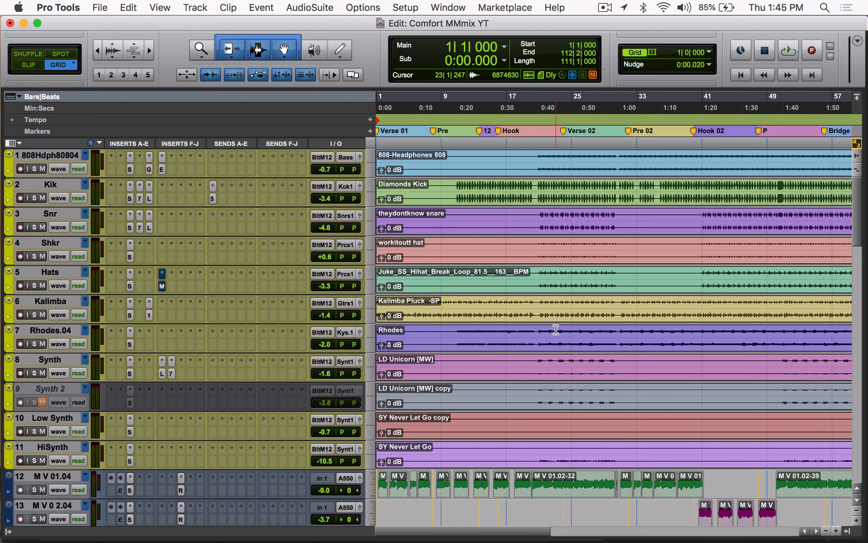
pyautogui.press('Return')
pyautogui.press('space')
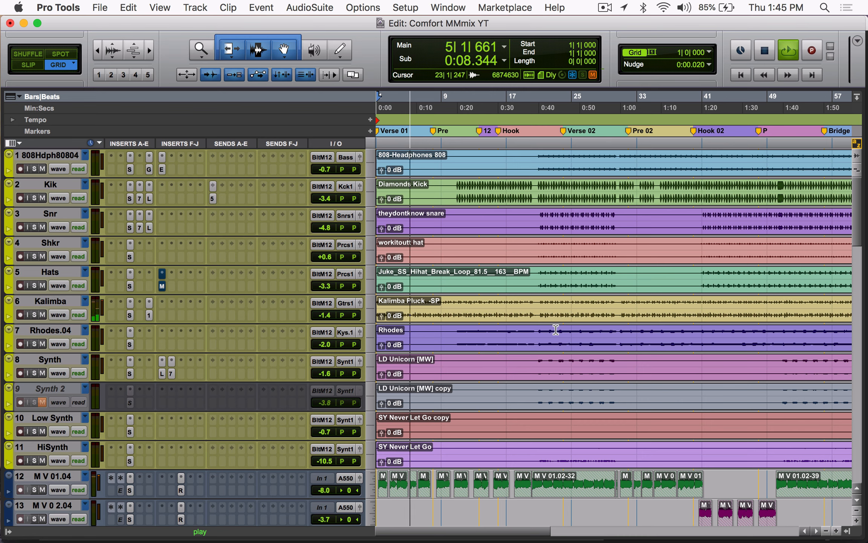
pyautogui.press('space')
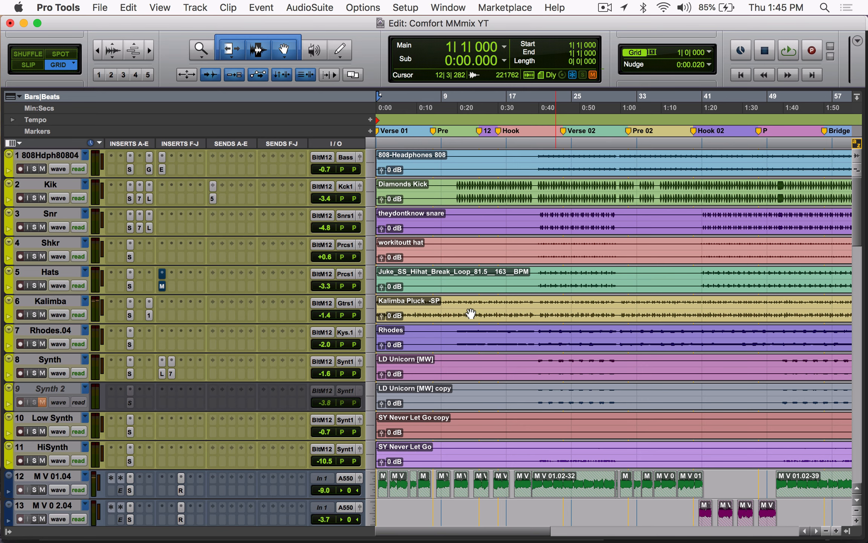
pyautogui.press('super+bracketright')
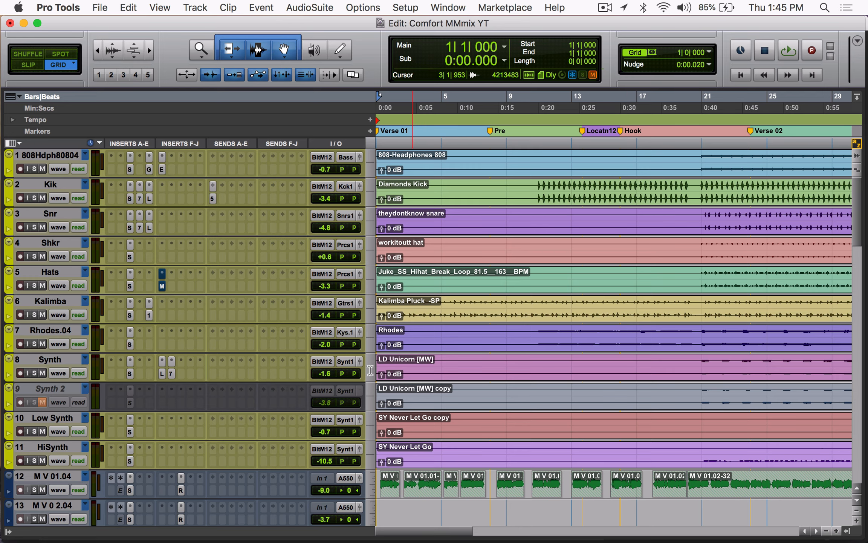
# Step: Inspect the WLM Meter and the insert just before it on the Master track
pyautogui.scroll(-20, 493, 376)
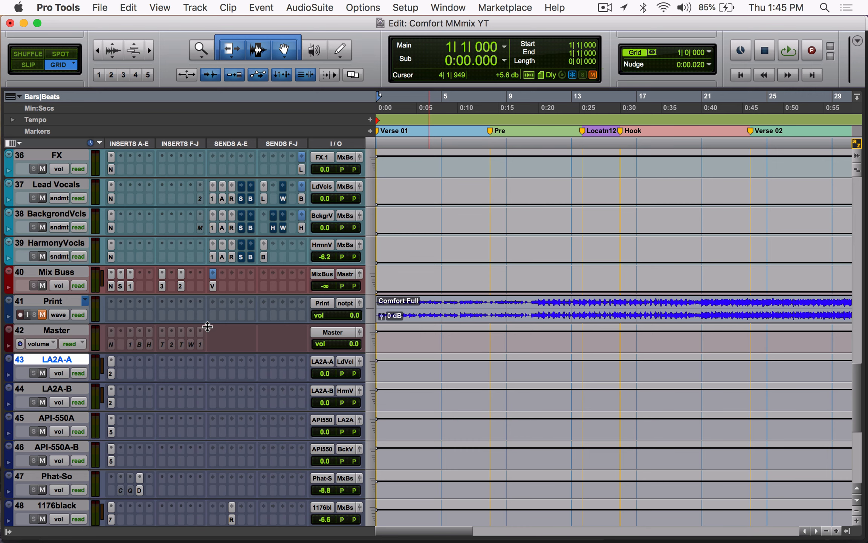
pyautogui.click(187, 344)
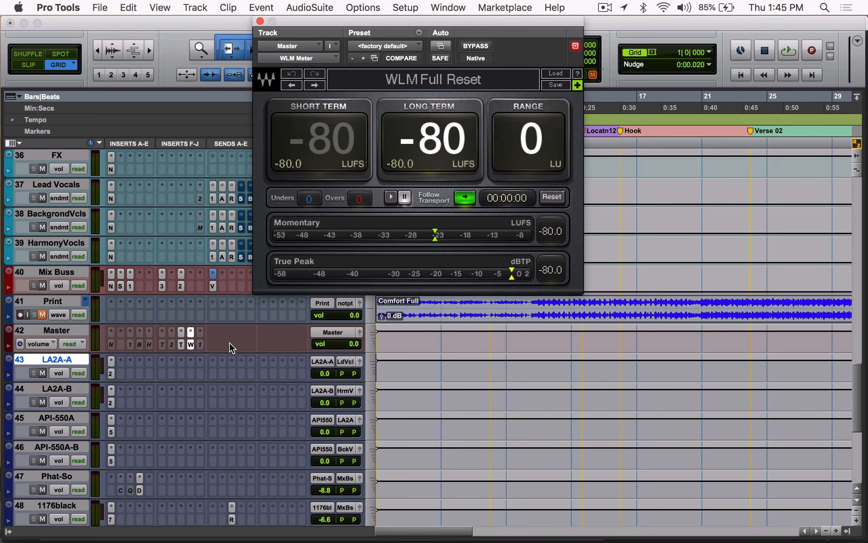
pyautogui.click(181, 345)
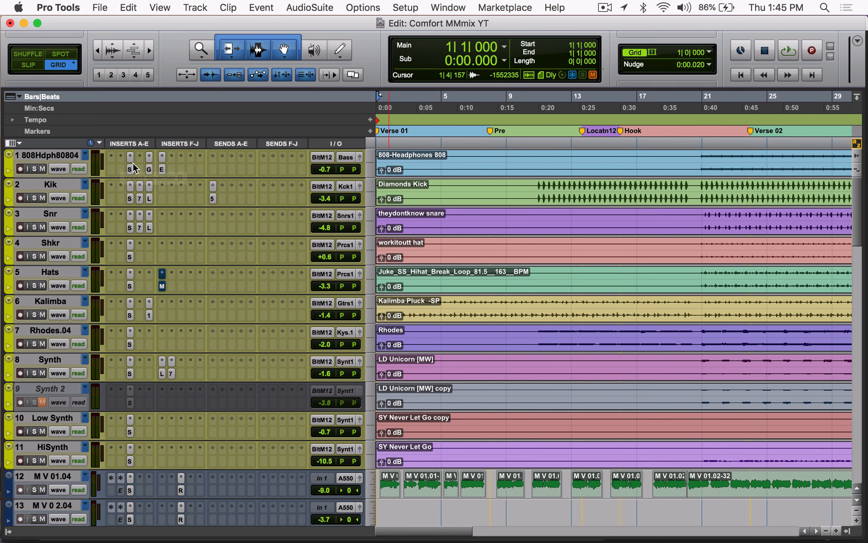
# Step: Inspect the SSLChannel insert on the 808 track, compare insert placement down through the vocal tracks, and close the plug-in
pyautogui.click(129, 169)
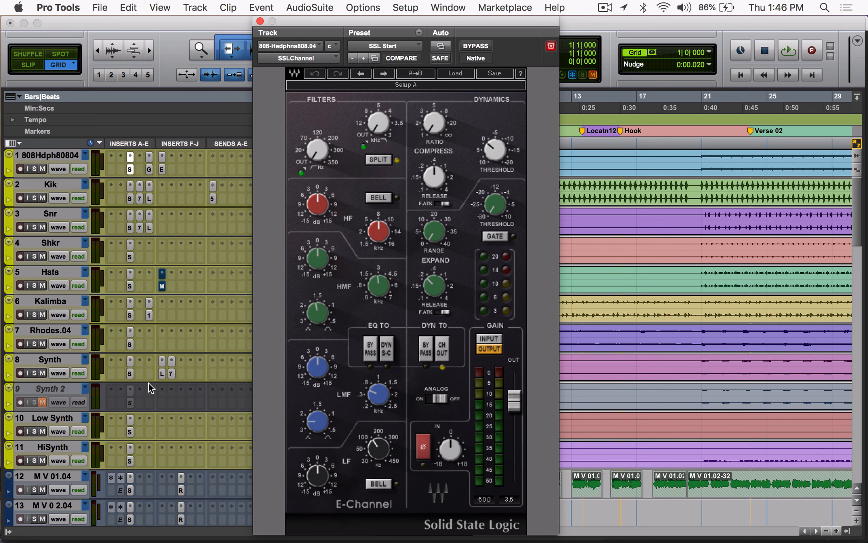
pyautogui.scroll(-5, 148, 380)
pyautogui.scroll(-4, 114, 391)
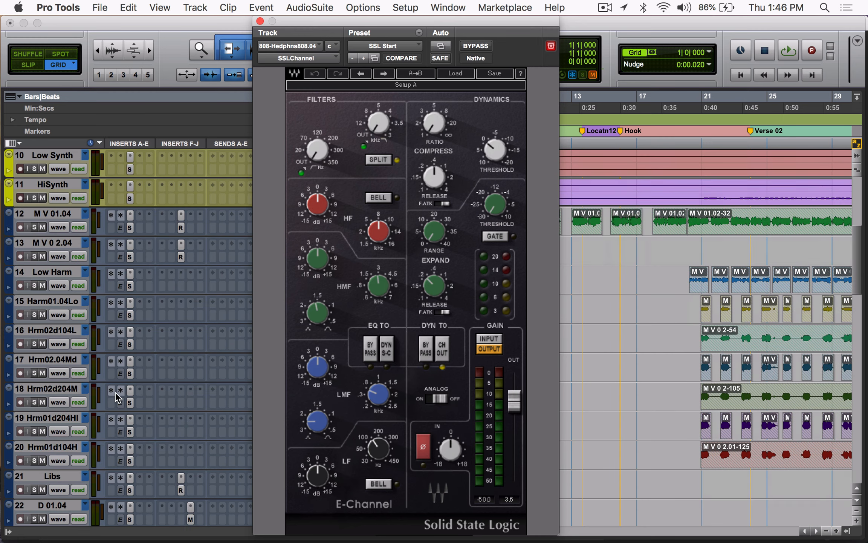
pyautogui.scroll(-11, 134, 368)
pyautogui.scroll(8, 134, 367)
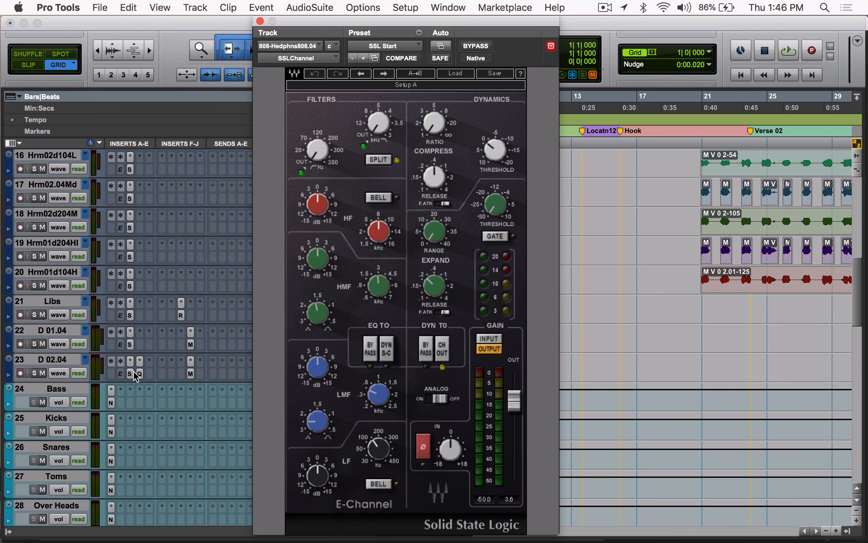
pyautogui.click(260, 21)
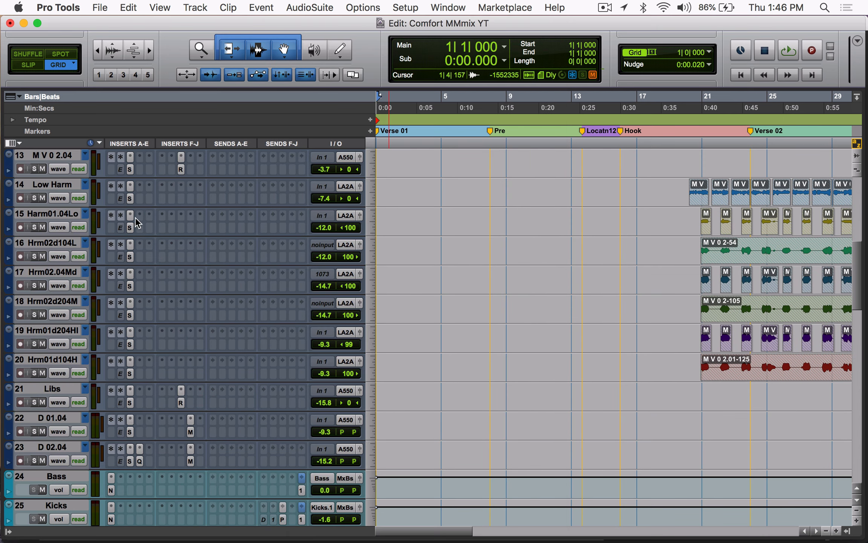
# Step: Review the inserts on the vocal and harmony tracks, and open the Auto-Tune EFX insert on the Libs track
pyautogui.scroll(7, 134, 222)
pyautogui.scroll(-2, 118, 371)
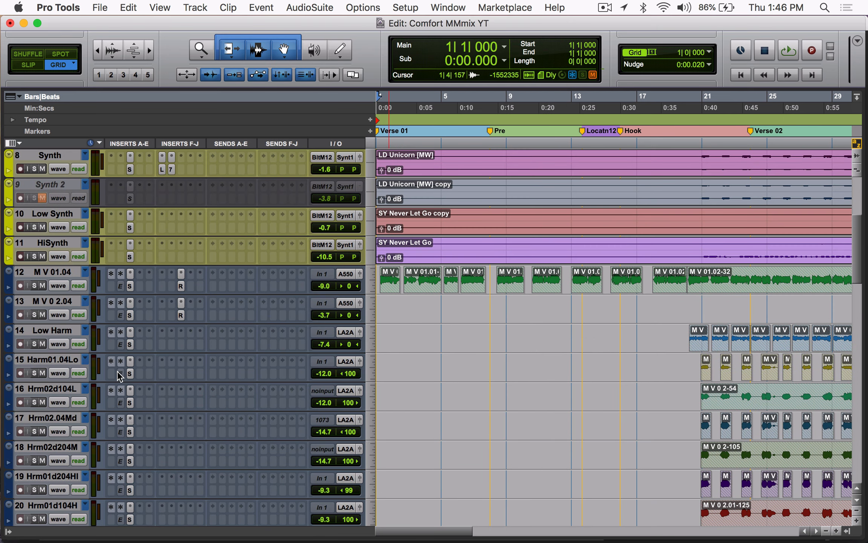
pyautogui.scroll(-2, 127, 387)
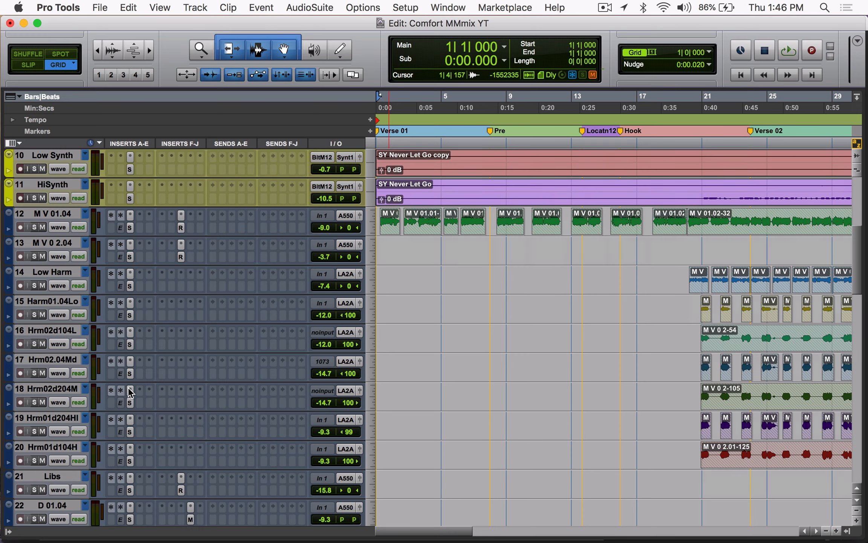
pyautogui.click(123, 343)
pyautogui.click(121, 342)
pyautogui.scroll(-5, 120, 343)
pyautogui.click(121, 341)
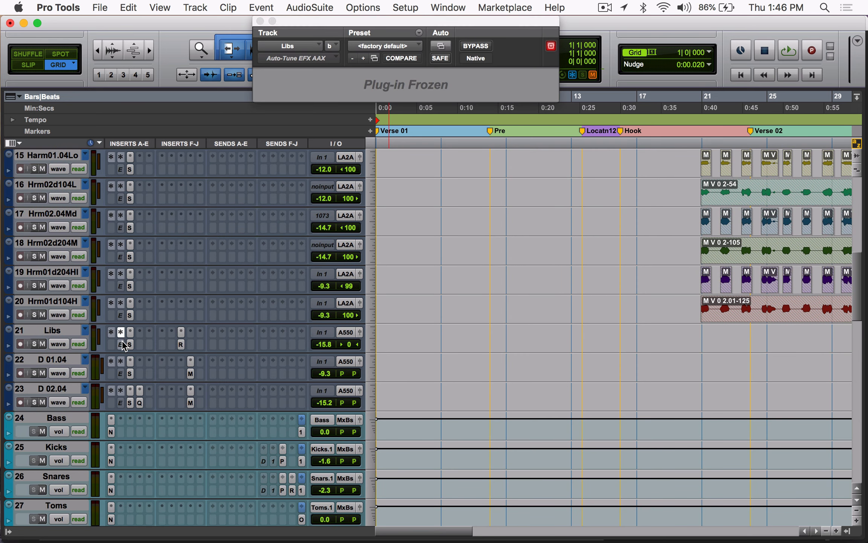
# Step: Close the Auto-Tune EFX plug-in on Libs, and inspect the Lo-Fi insert on the Kik track
pyautogui.click(121, 339)
pyautogui.scroll(4, 108, 296)
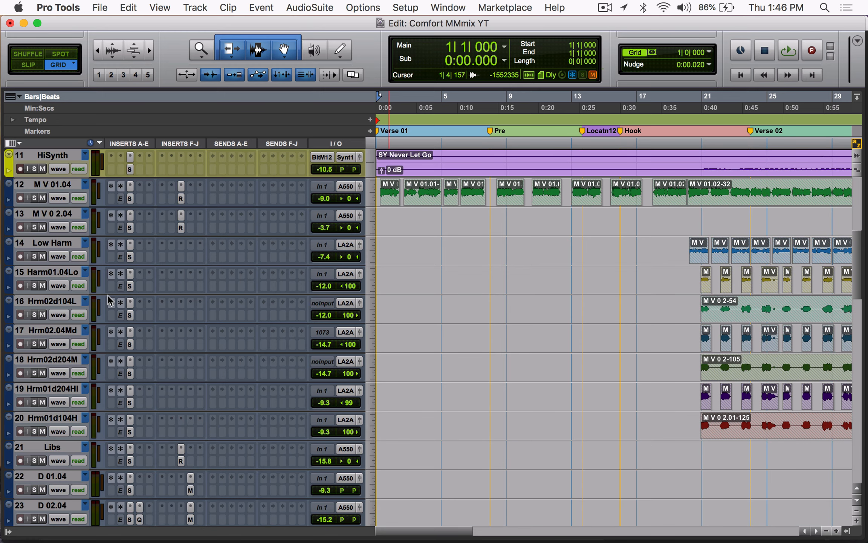
pyautogui.scroll(10, 155, 295)
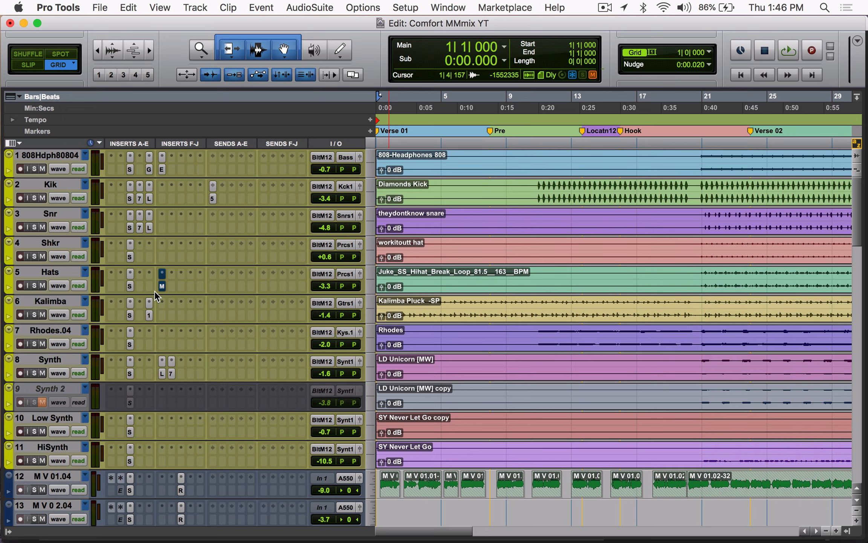
pyautogui.click(142, 196)
pyautogui.click(148, 196)
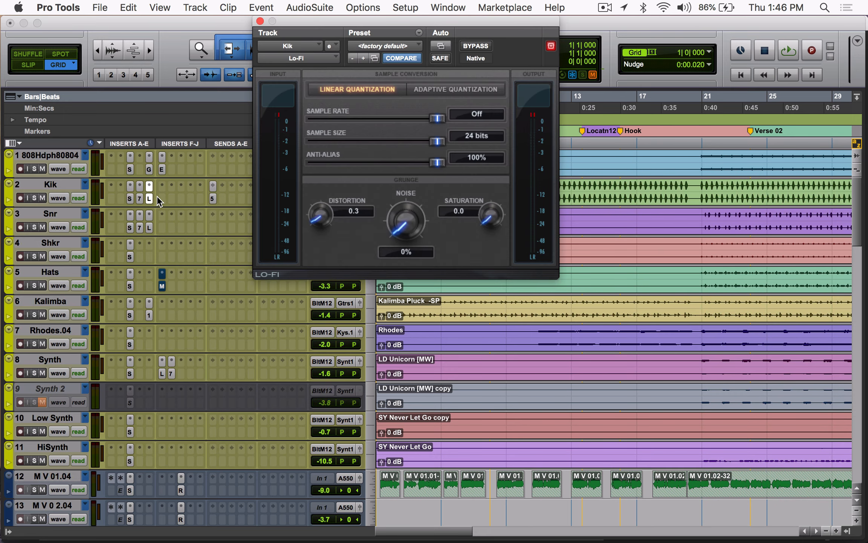
pyautogui.click(149, 197)
# Step: Compare the vocal and instrument tracks, and inspect the NLS Channel insert on the Bass bus
pyautogui.scroll(-16, 189, 349)
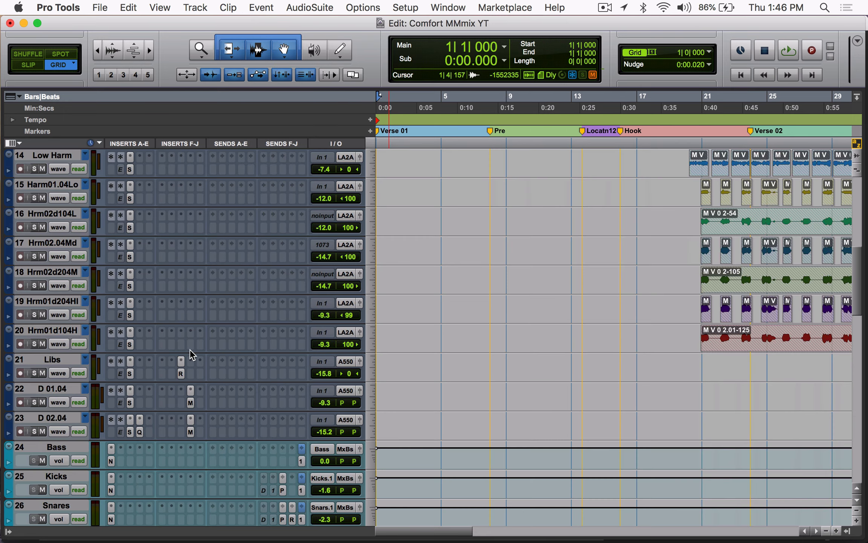
pyautogui.scroll(16, 189, 348)
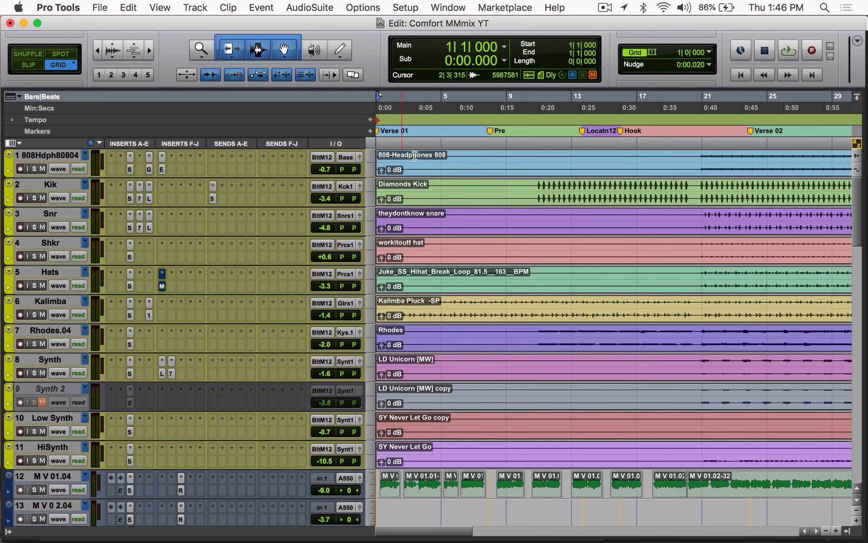
pyautogui.scroll(-20, 155, 327)
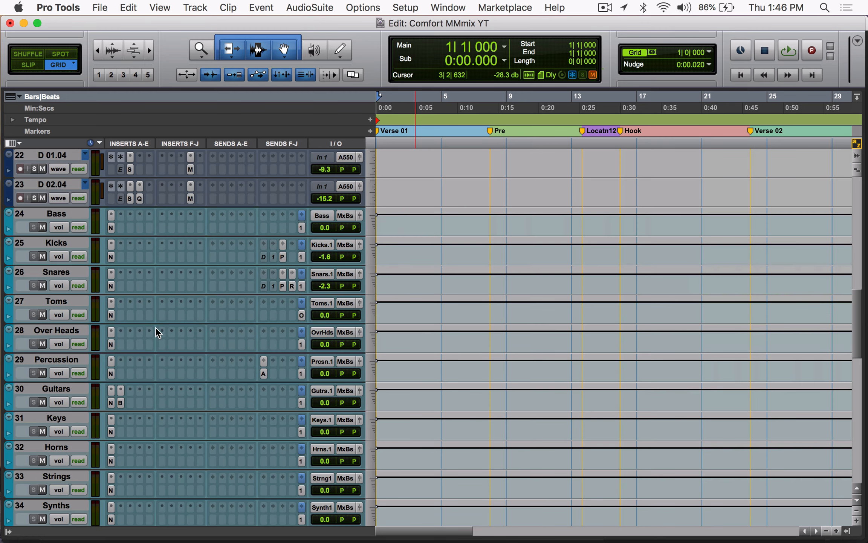
pyautogui.click(111, 227)
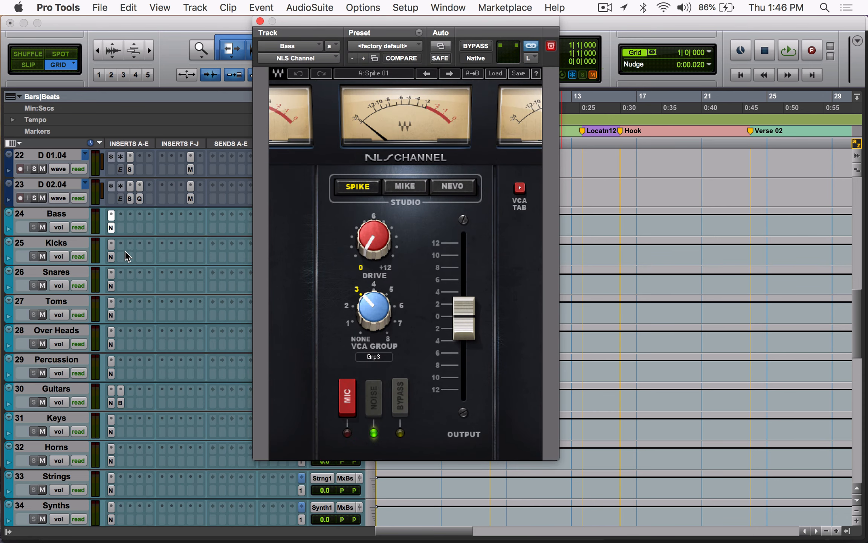
pyautogui.click(111, 256)
# Step: Review the remaining bus tracks, inspect the NLS Buss insert on Mix Buss, and return to the instrument tracks
pyautogui.scroll(-10, 128, 392)
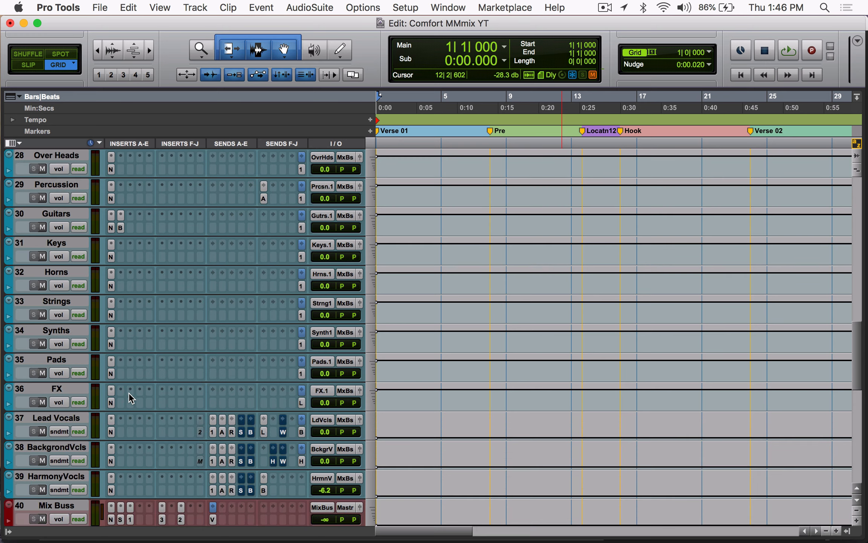
pyautogui.click(111, 402)
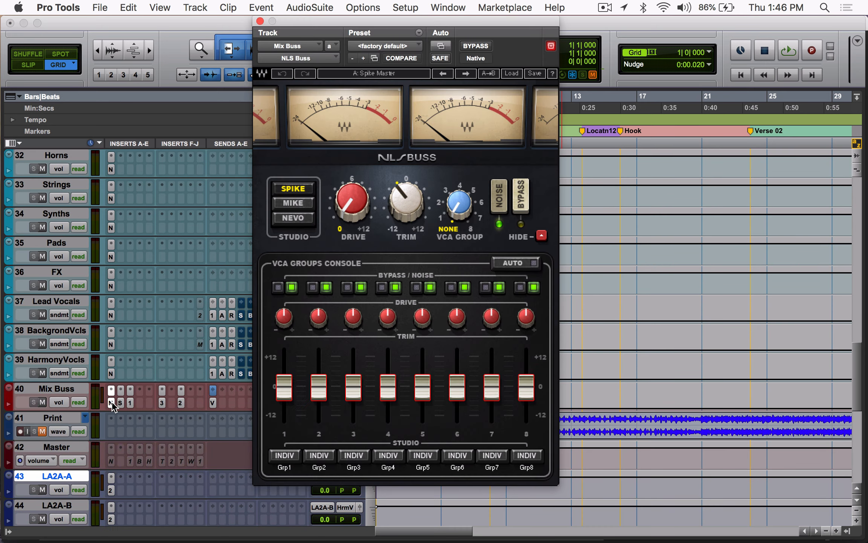
pyautogui.click(111, 401)
pyautogui.scroll(15, 222, 344)
pyautogui.scroll(15, 222, 346)
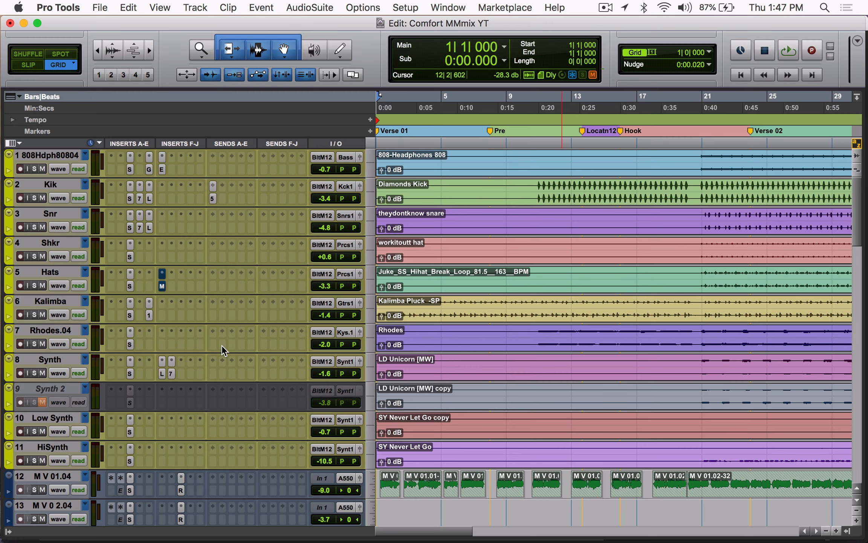
# Step: Inspect the J37 tape insert on the Mix Buss track, and close the plug-in
pyautogui.scroll(-20, 222, 340)
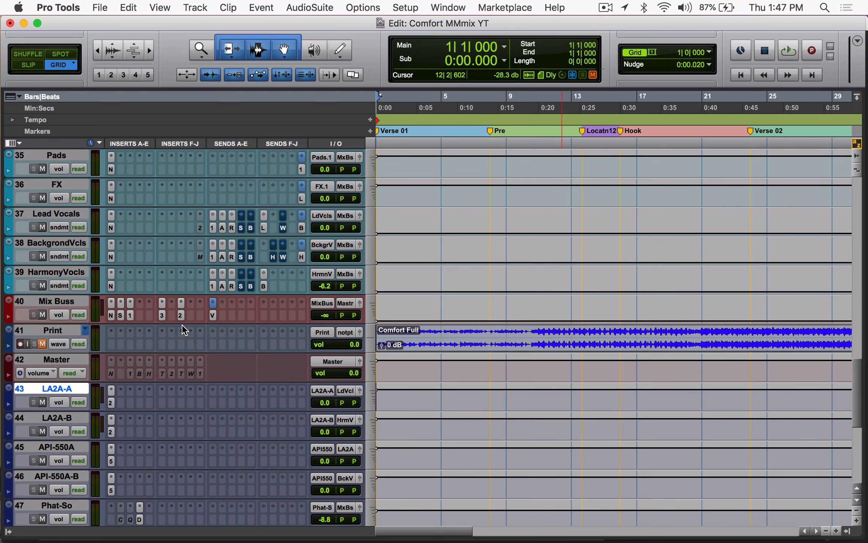
pyautogui.click(161, 312)
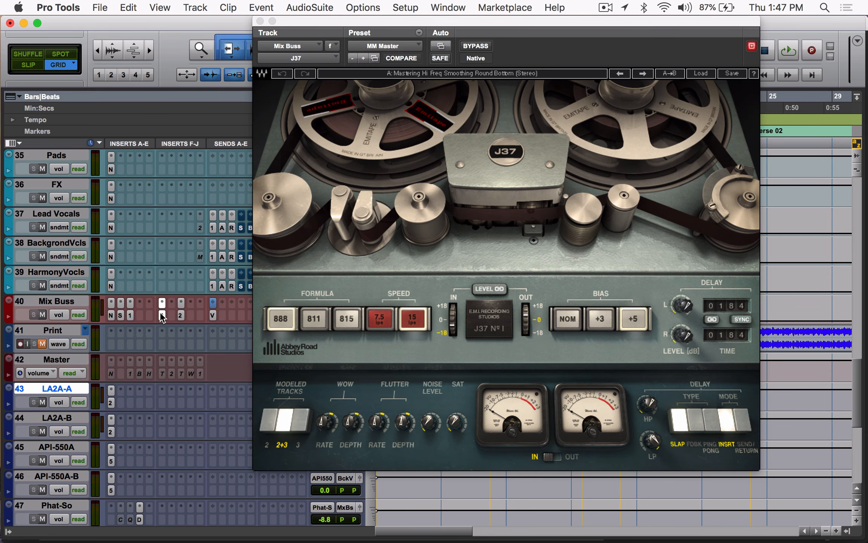
pyautogui.click(161, 312)
# Step: Inspect the NLS Channel insert on the Percussion bus, close it, and return to the instrument tracks
pyautogui.scroll(20, 175, 259)
pyautogui.scroll(-15, 175, 260)
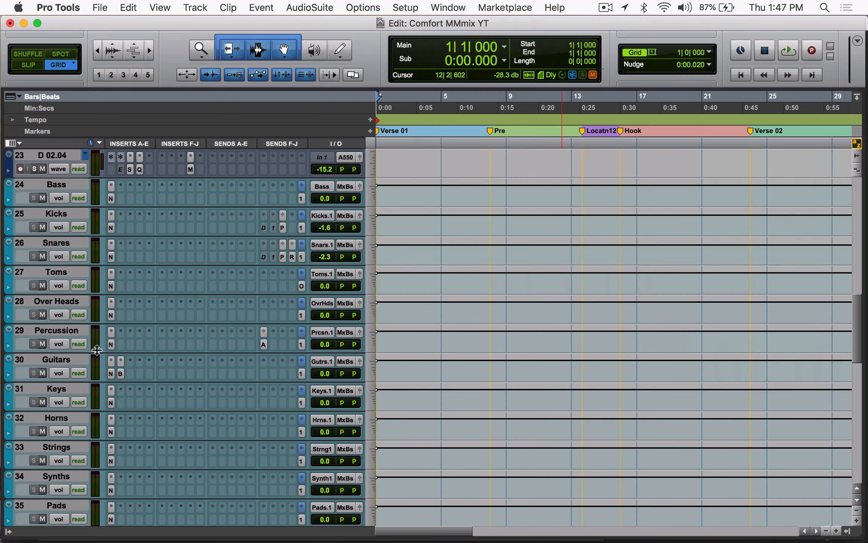
pyautogui.click(111, 344)
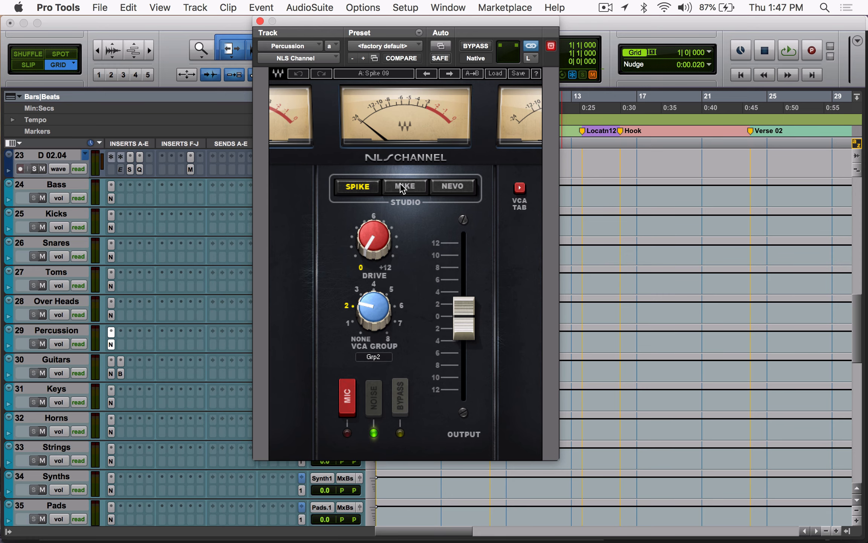
pyautogui.click(111, 344)
pyautogui.scroll(2, 223, 343)
pyautogui.scroll(15, 223, 343)
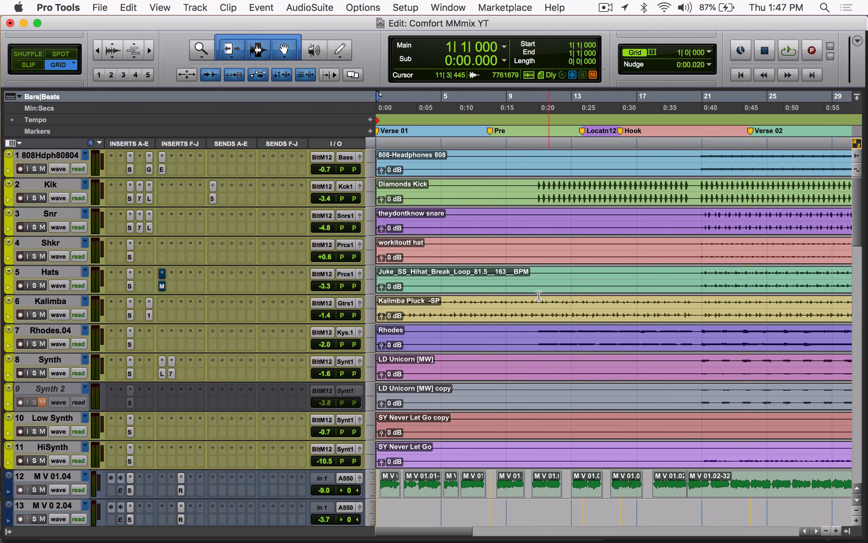
# Step: Select the Kalimba clip from bar 1 to bar 9, play its opening, and stop playback
pyautogui.click(489, 299)
pyautogui.moveTo(489, 300); pyautogui.dragTo(276, 302)
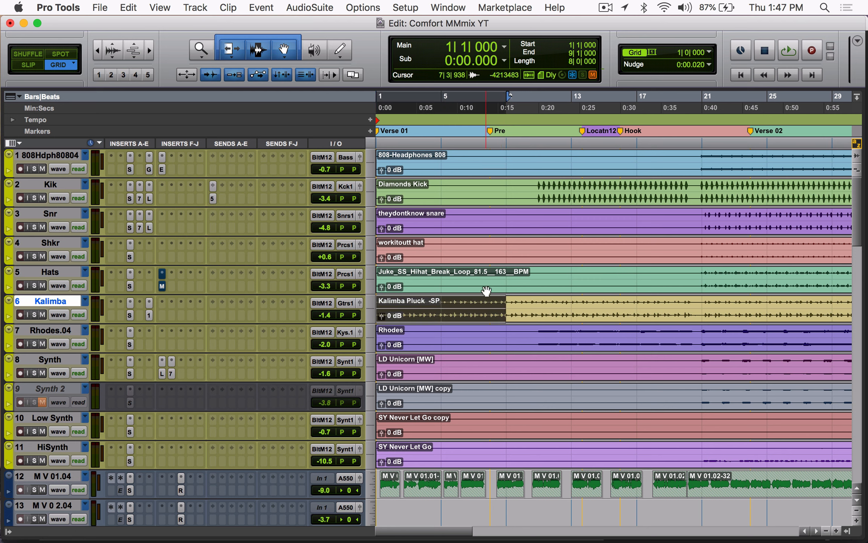
pyautogui.press('r')
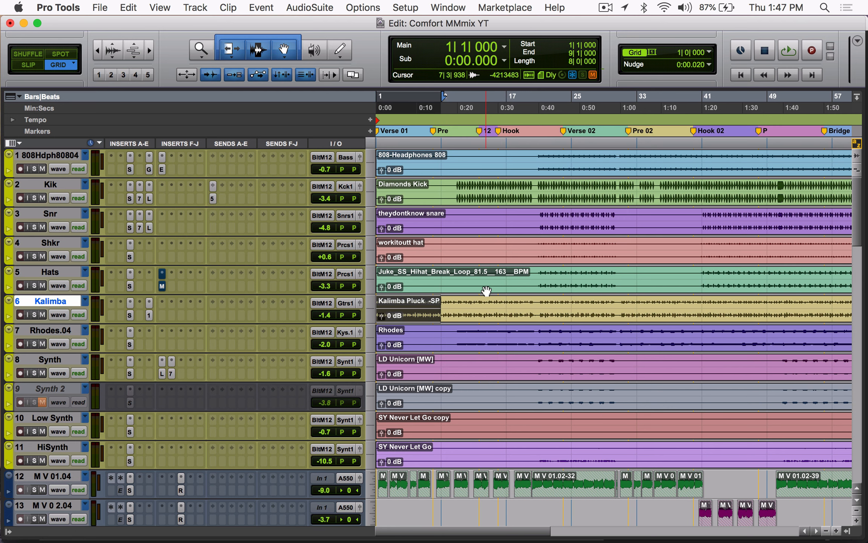
pyautogui.press('t')
pyautogui.press('t')
pyautogui.press('space')
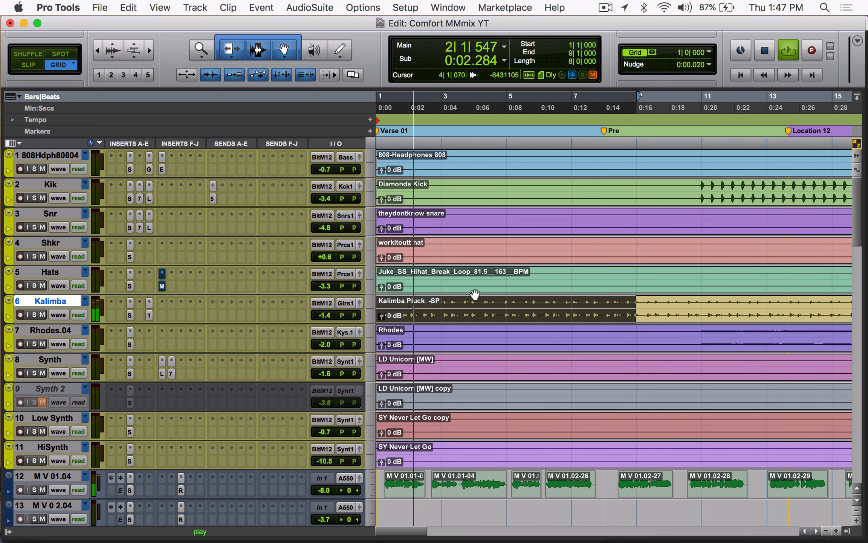
pyautogui.press('space')
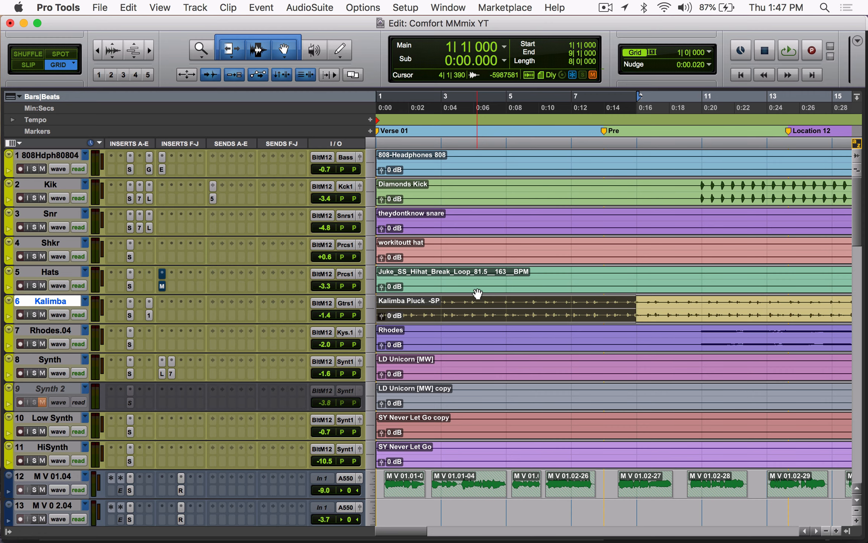
# Step: Select the Kalimba section from bar 21 to bar 31
pyautogui.press('r')
pyautogui.press('r')
pyautogui.hscroll(2, 701, 285)
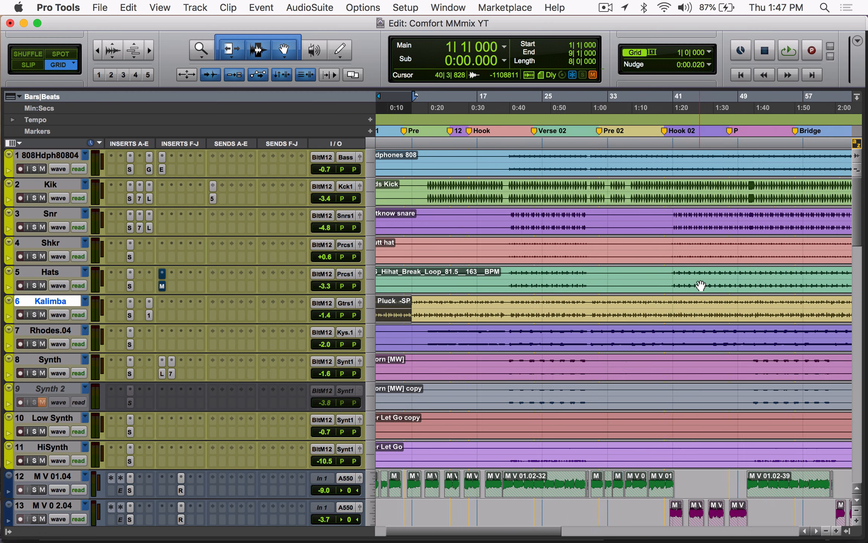
pyautogui.hscroll(4, 701, 285)
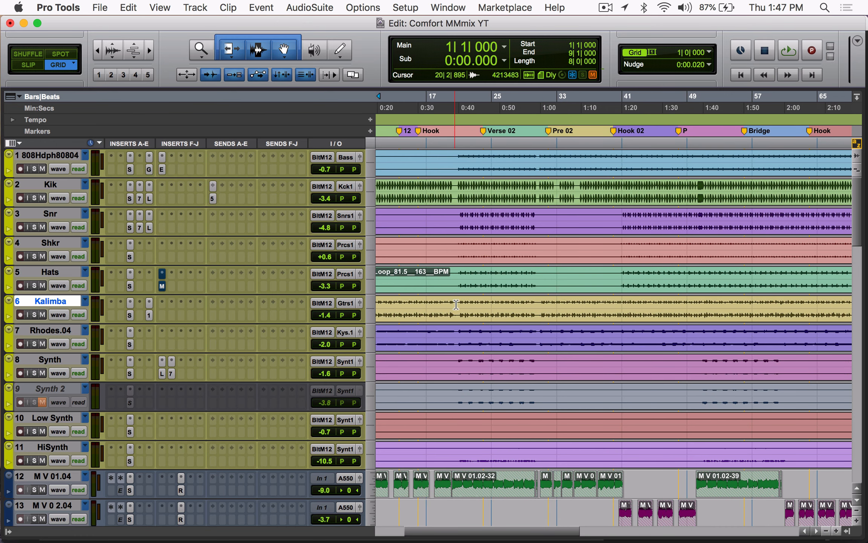
pyautogui.moveTo(456, 305); pyautogui.dragTo(540, 320)
pyautogui.hscroll(-6, 534, 323)
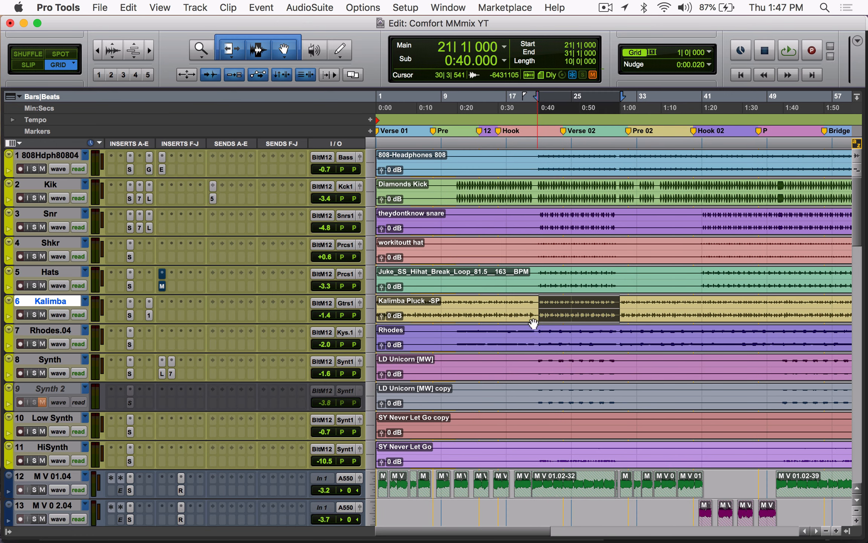
# Step: Select the Verse 01 part of the Kalimba clip, from 1|2|319 to the Pre marker at bar 8
pyautogui.press('t')
pyautogui.press('t')
pyautogui.hscroll(-10, 591, 301)
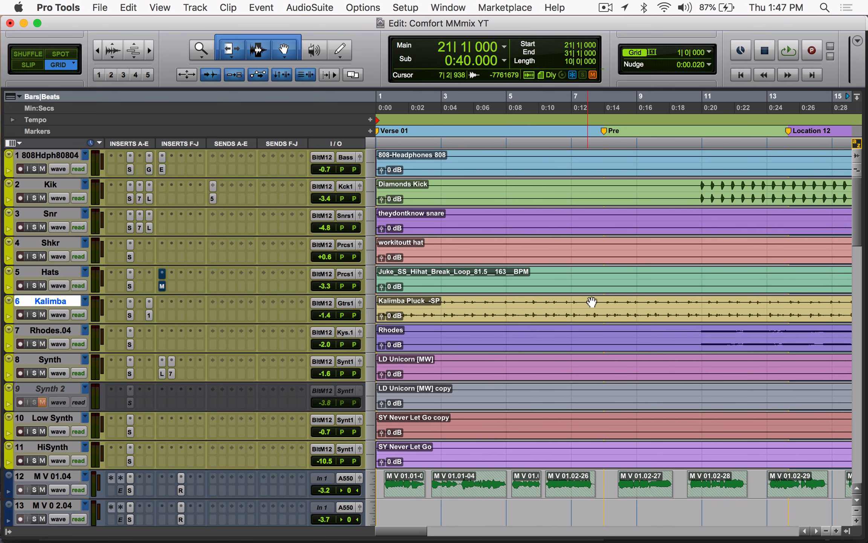
pyautogui.moveTo(591, 301); pyautogui.dragTo(348, 330)
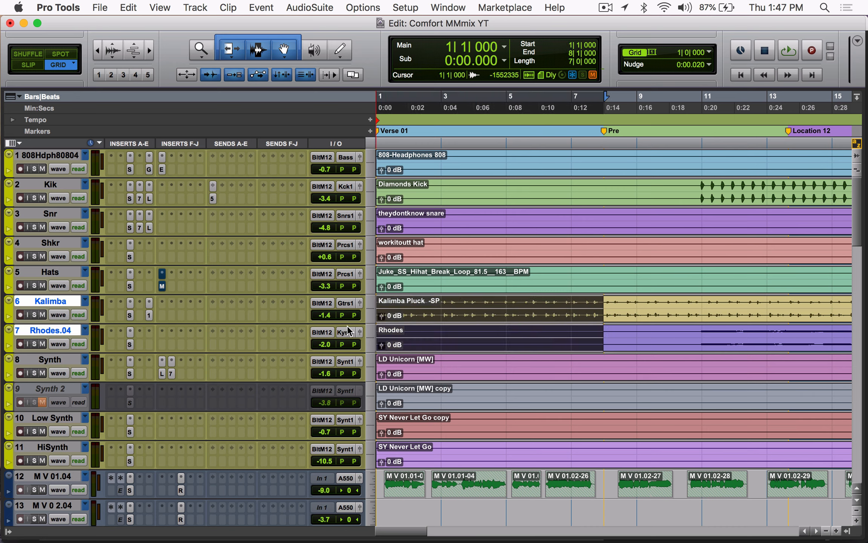
pyautogui.press('r')
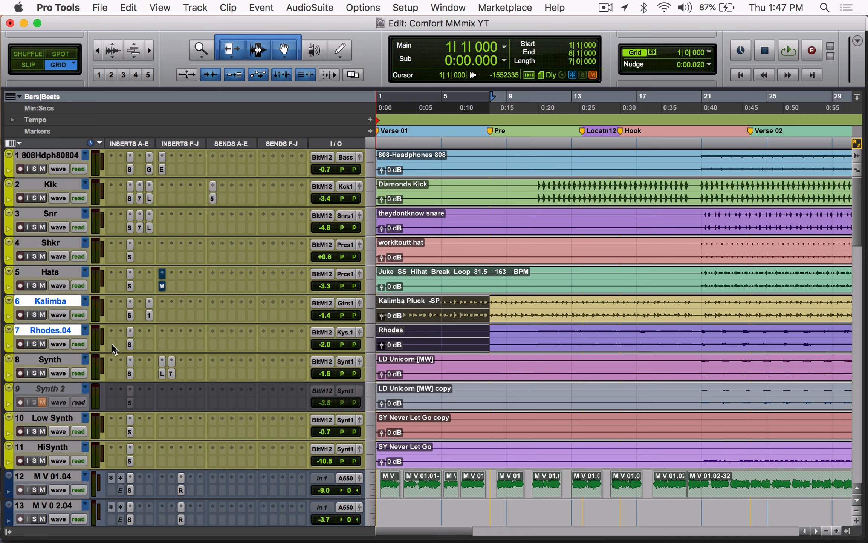
pyautogui.moveTo(490, 308); pyautogui.dragTo(382, 309)
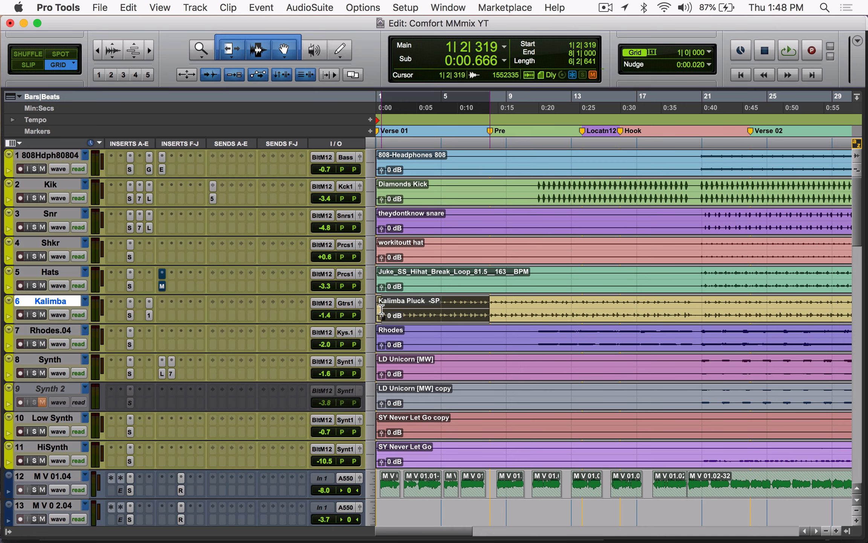
# Step: Inspect the SSLChannel and S1 Imager inserts on the Kalimba track, leaving the SSLChannel open
pyautogui.click(130, 304)
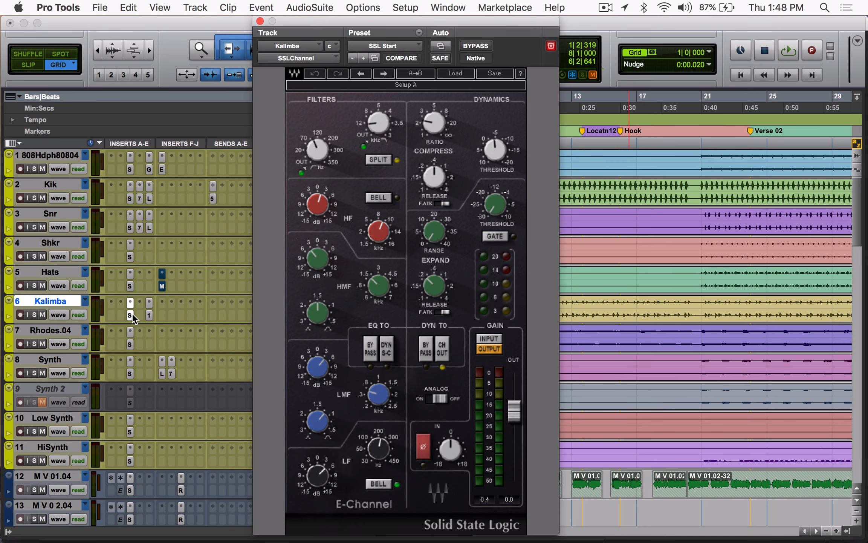
pyautogui.click(150, 316)
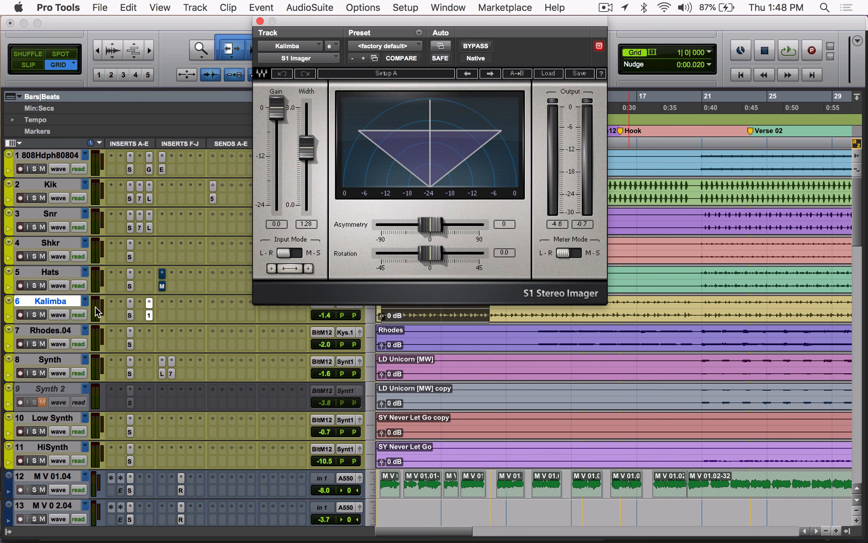
pyautogui.click(131, 315)
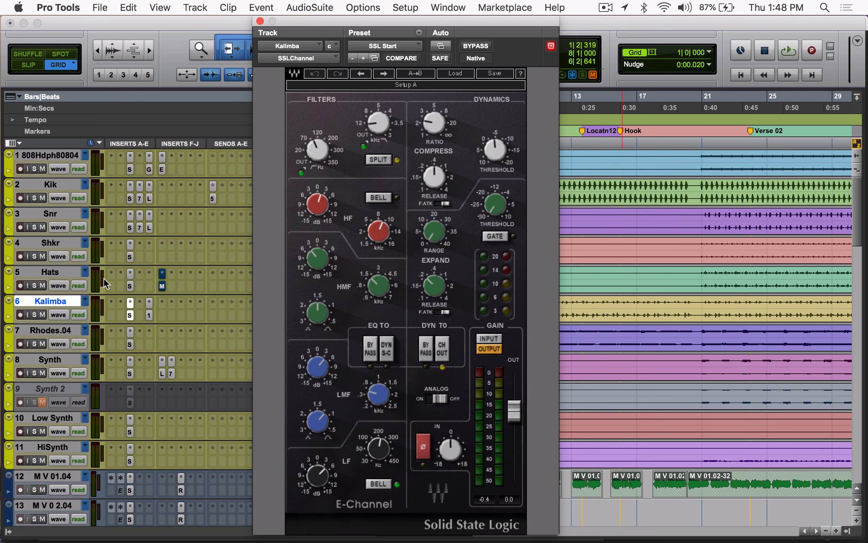
# Step: Play the Kalimba selection while bypassing and re-enabling its SSLChannel and S1 Imager inserts to compare the sound, and stop playback
pyautogui.keyDown('super'); pyautogui.click(130, 314); pyautogui.keyUp('super')
pyautogui.press('space')
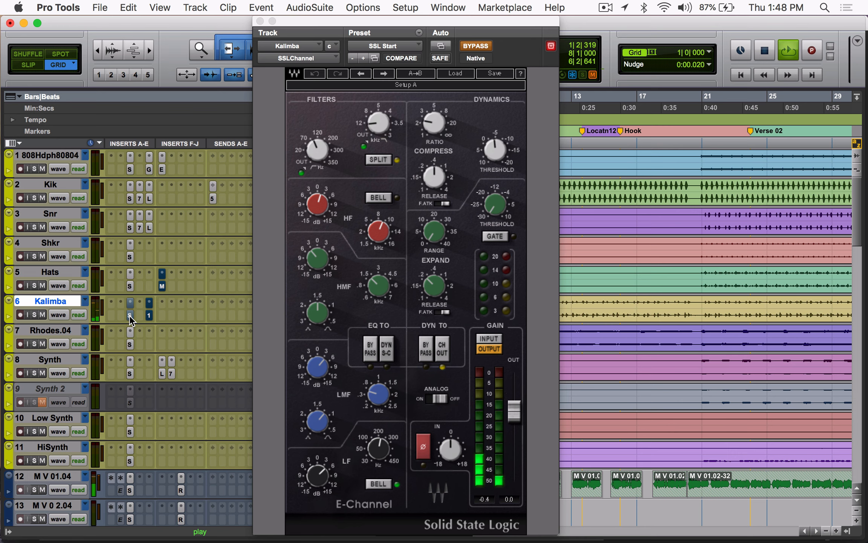
pyautogui.keyDown('super'); pyautogui.click(130, 315); pyautogui.keyUp('super')
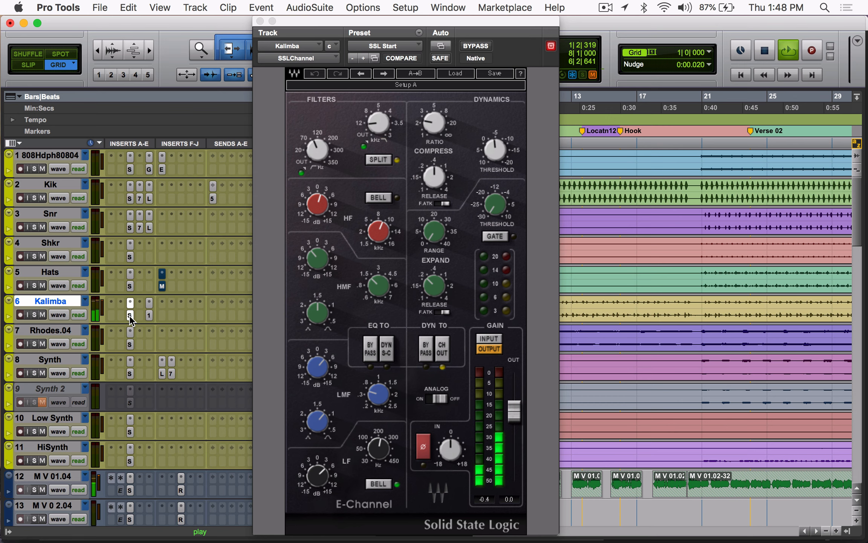
pyautogui.keyDown('super'); pyautogui.click(130, 314); pyautogui.keyUp('super')
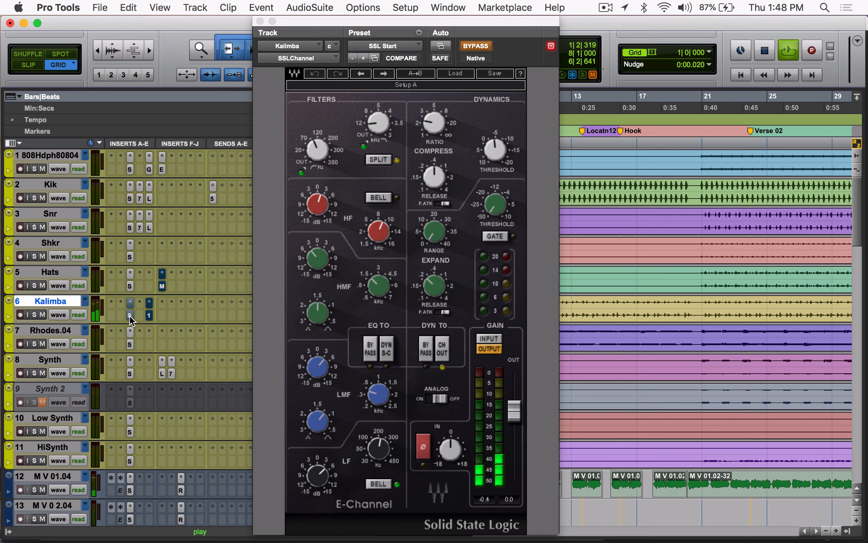
pyautogui.keyDown('super'); pyautogui.click(130, 314); pyautogui.keyUp('super')
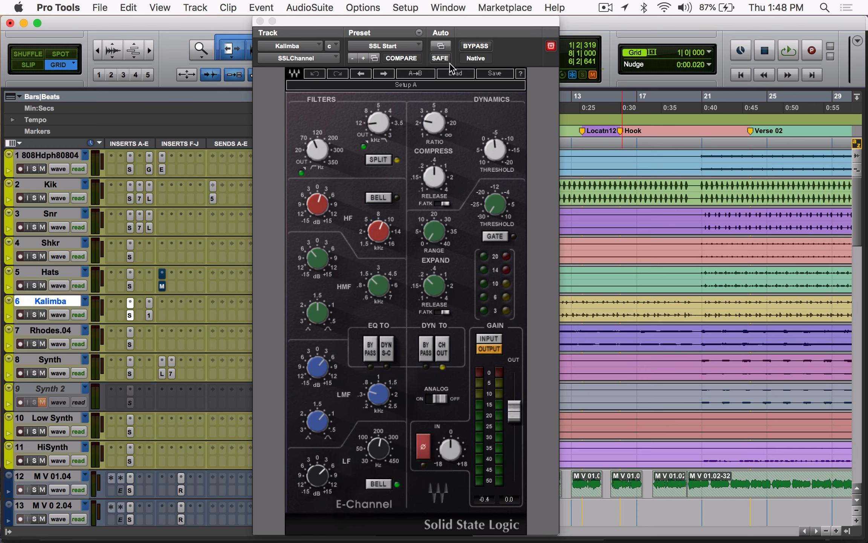
# Step: Move the SSLChannel window clear of the track controls, and solo the Kalimba track
pyautogui.moveTo(457, 24); pyautogui.dragTo(697, 3)
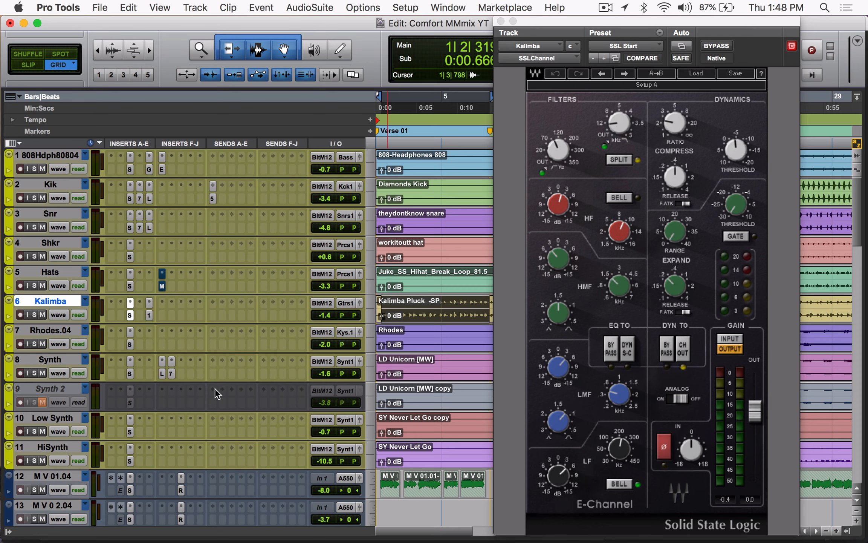
pyautogui.click(34, 314)
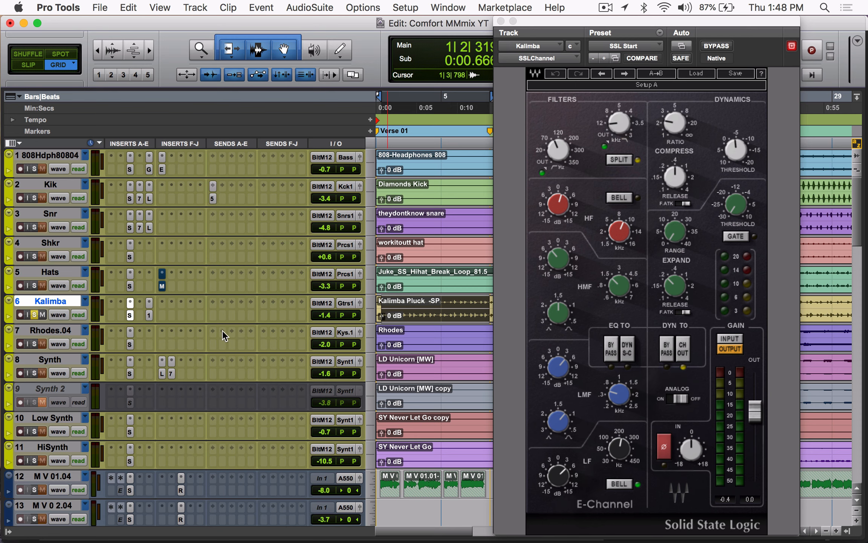
# Step: Play the soloed Kalimba selection while bypassing and re-enabling its SSLChannel and S1 Imager inserts, and stop playback
pyautogui.keyDown('super'); pyautogui.click(130, 314); pyautogui.keyUp('super')
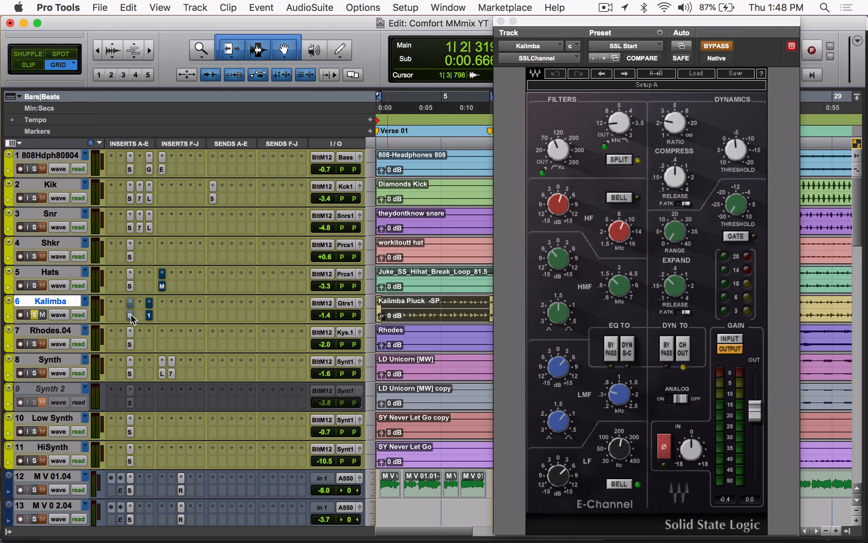
pyautogui.keyDown('super'); pyautogui.click(131, 314); pyautogui.keyUp('super')
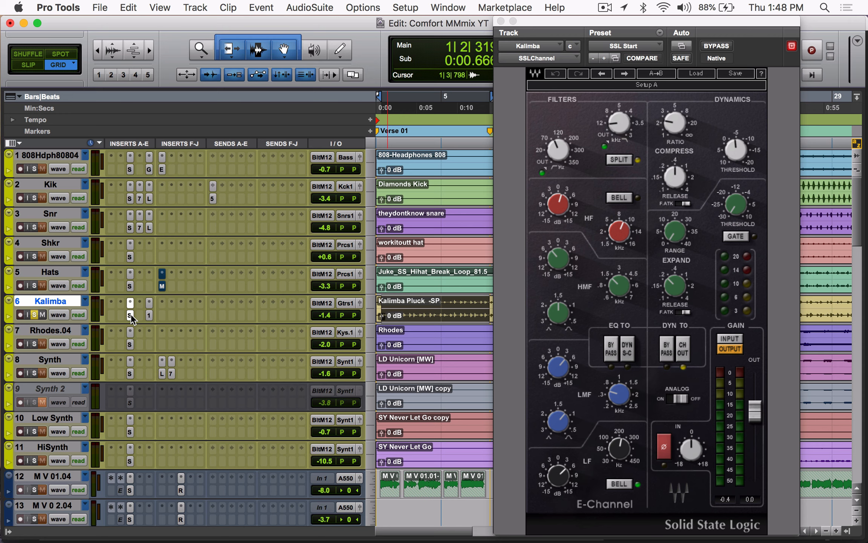
pyautogui.press('space')
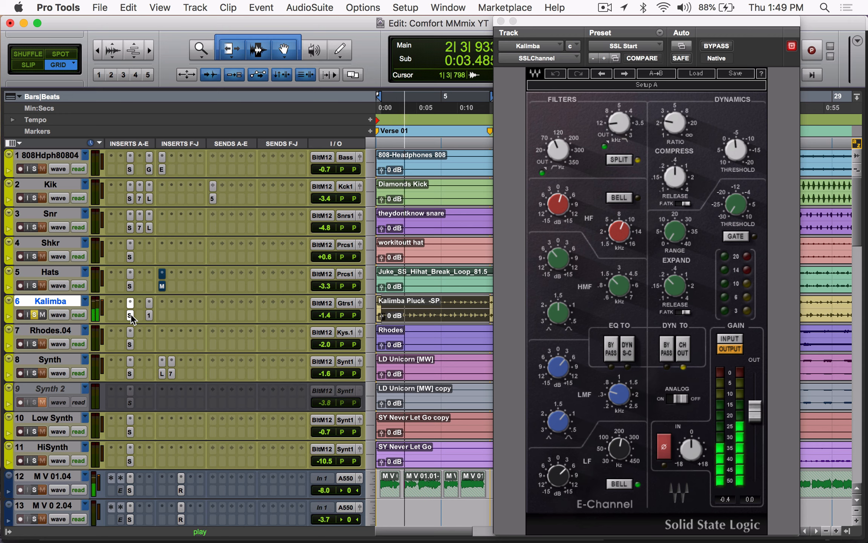
pyautogui.keyDown('super'); pyautogui.click(131, 314); pyautogui.keyUp('super')
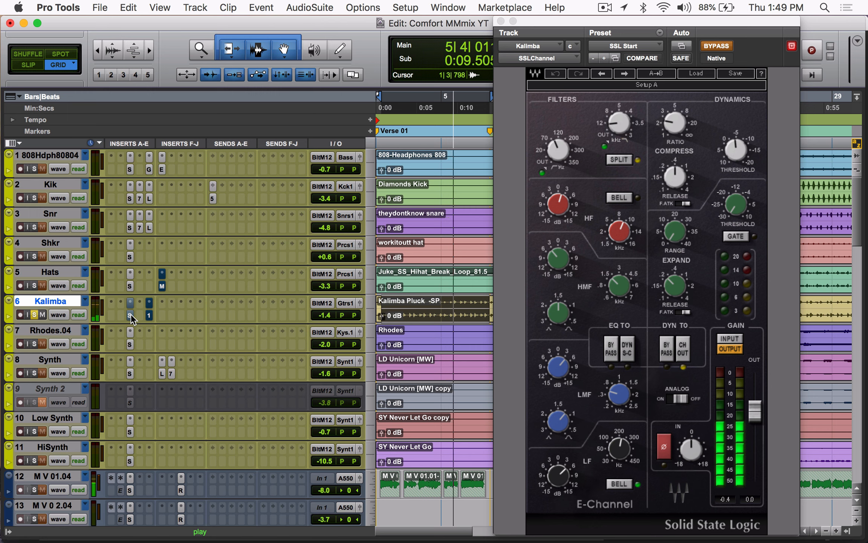
pyautogui.keyDown('super'); pyautogui.click(131, 314); pyautogui.keyUp('super')
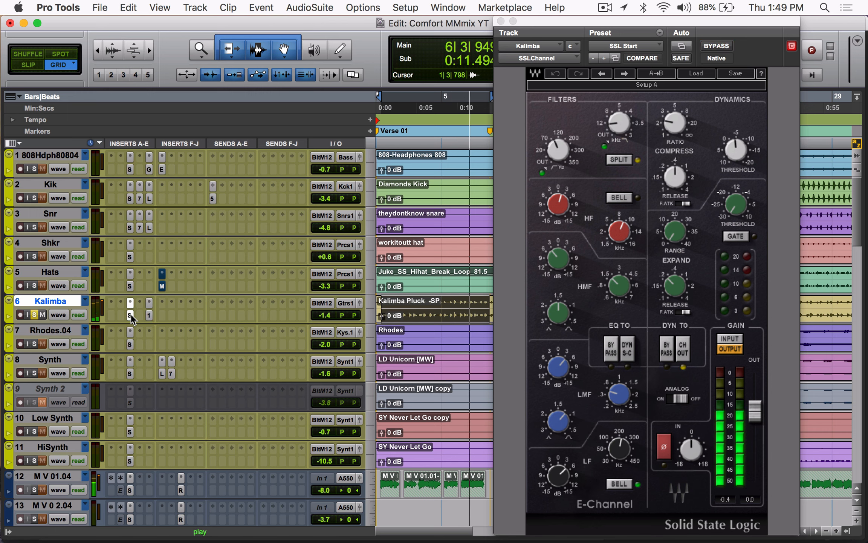
pyautogui.press('space')
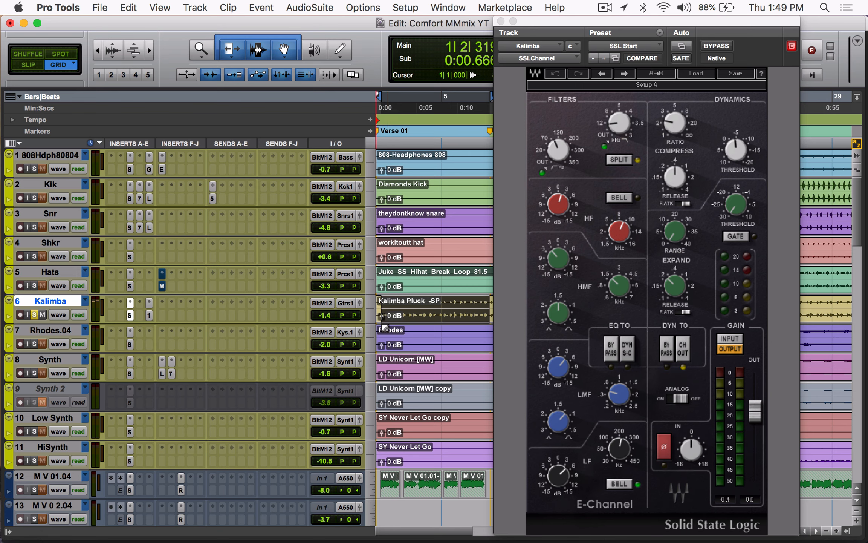
# Step: Examine the Kalimba SSLChannel's EQ bands, filters and compressor ratio, and check the S1 Imager insert
pyautogui.click(568, 489)
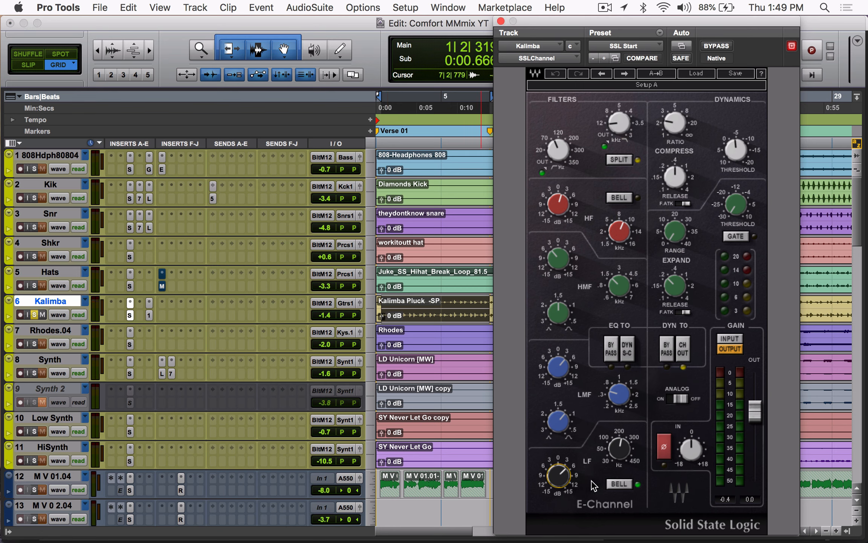
pyautogui.click(624, 458)
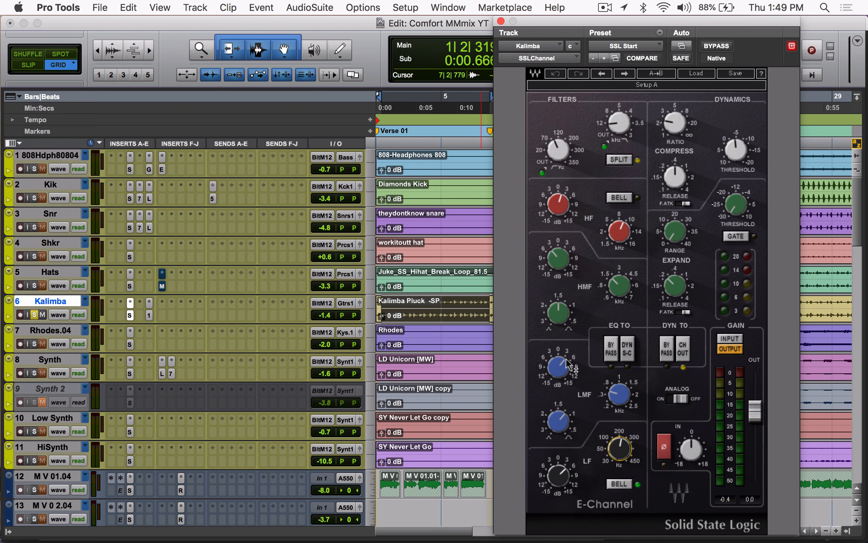
pyautogui.click(625, 395)
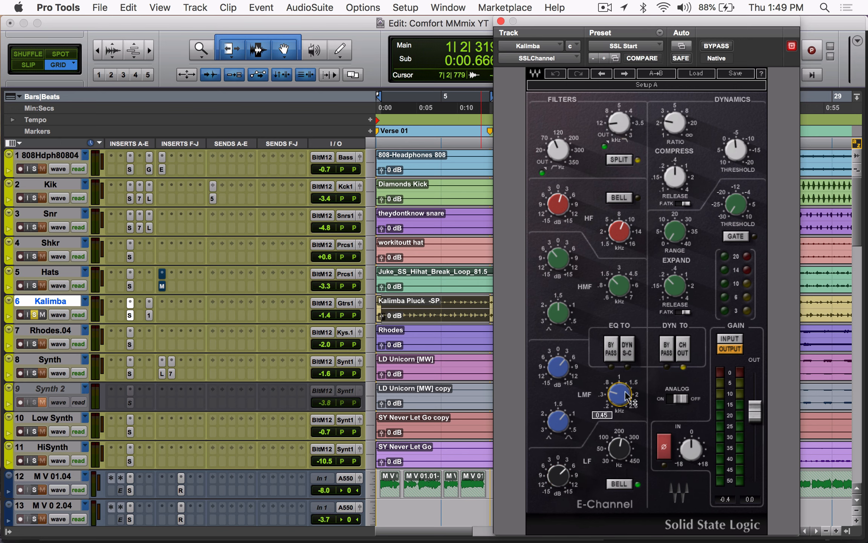
pyautogui.click(564, 421)
pyautogui.click(567, 270)
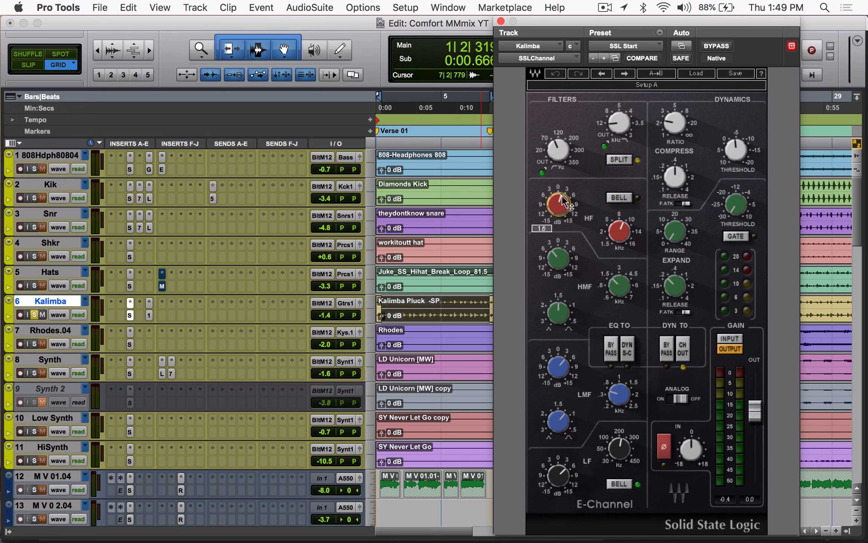
pyautogui.click(567, 146)
pyautogui.click(608, 121)
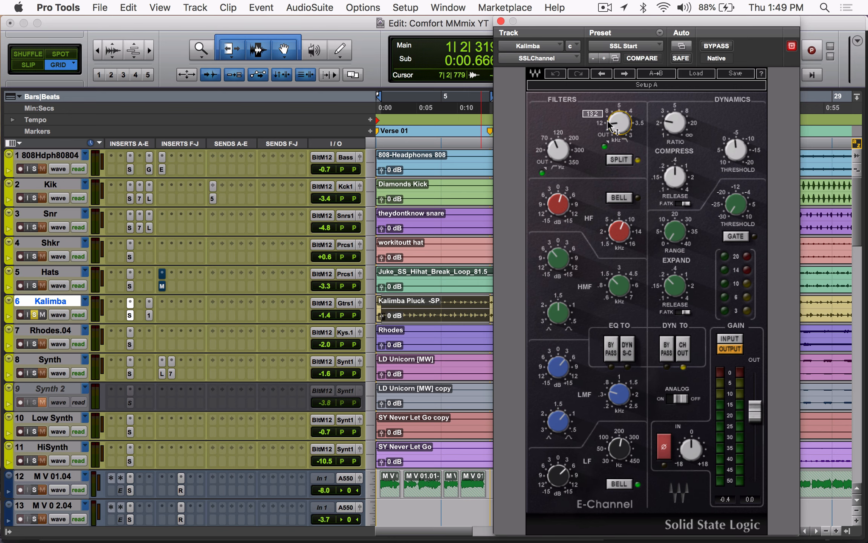
pyautogui.click(688, 122)
pyautogui.click(149, 315)
pyautogui.click(148, 315)
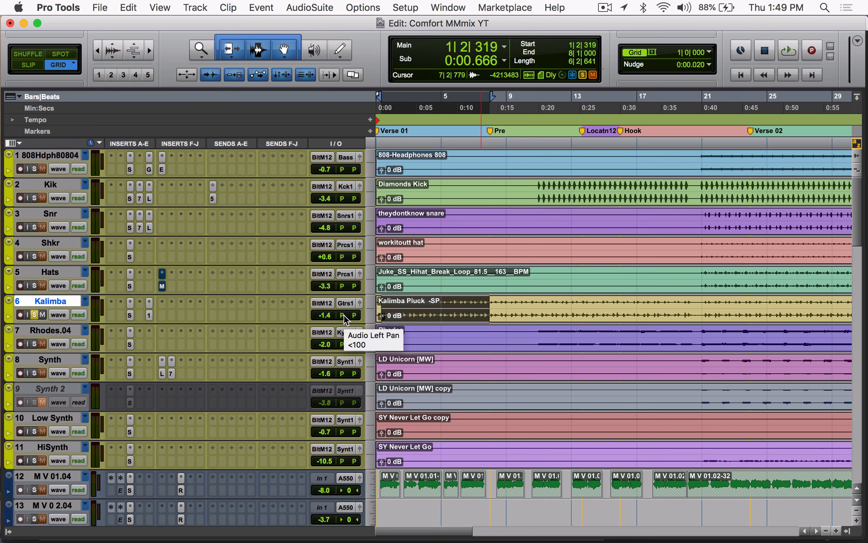
# Step: Play the Kalimba selection with both inserts bypassed, and again with them active, stopping after each pass
pyautogui.click(130, 315)
pyautogui.press('space')
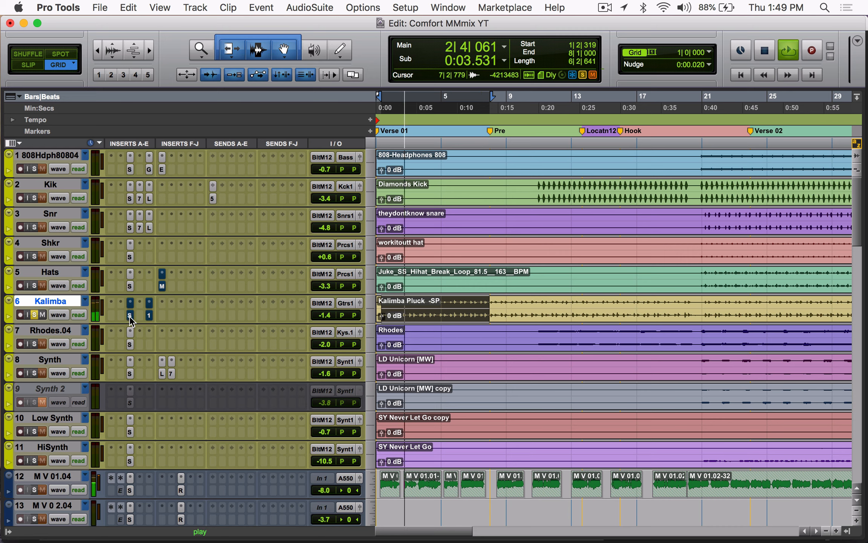
pyautogui.press('space')
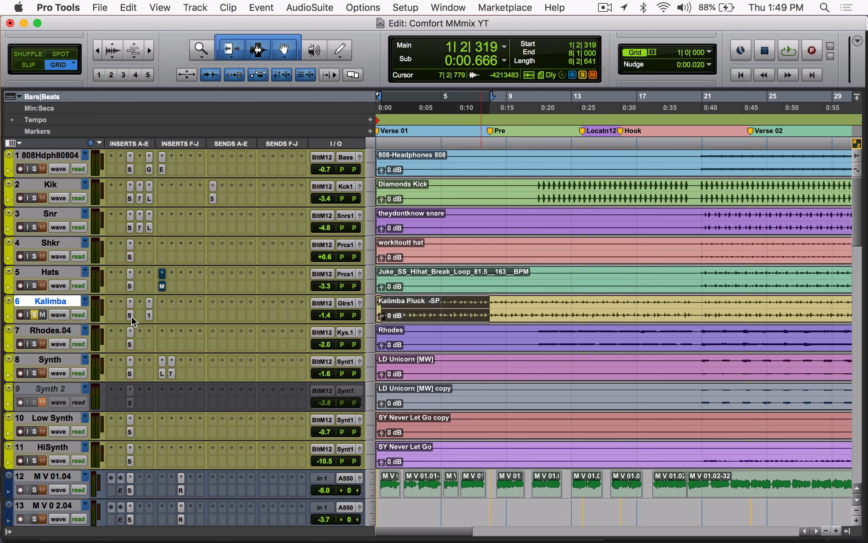
pyautogui.press('space')
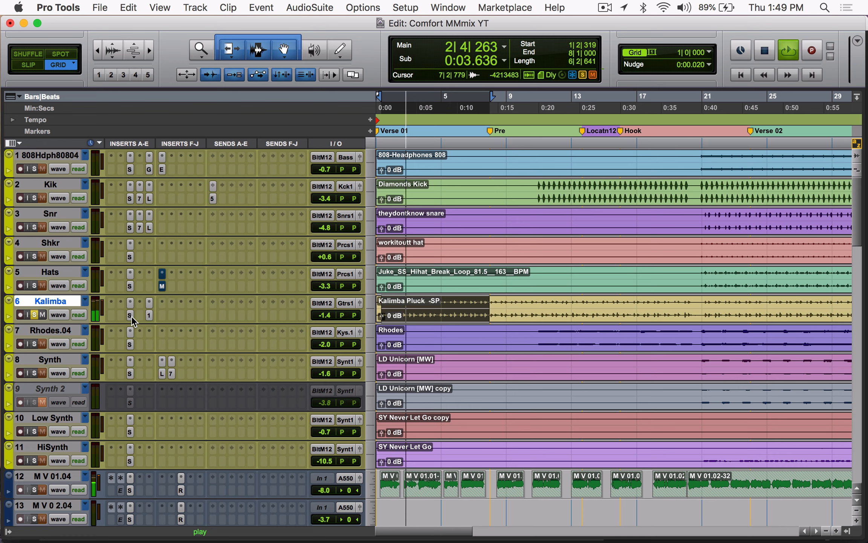
pyautogui.press('space')
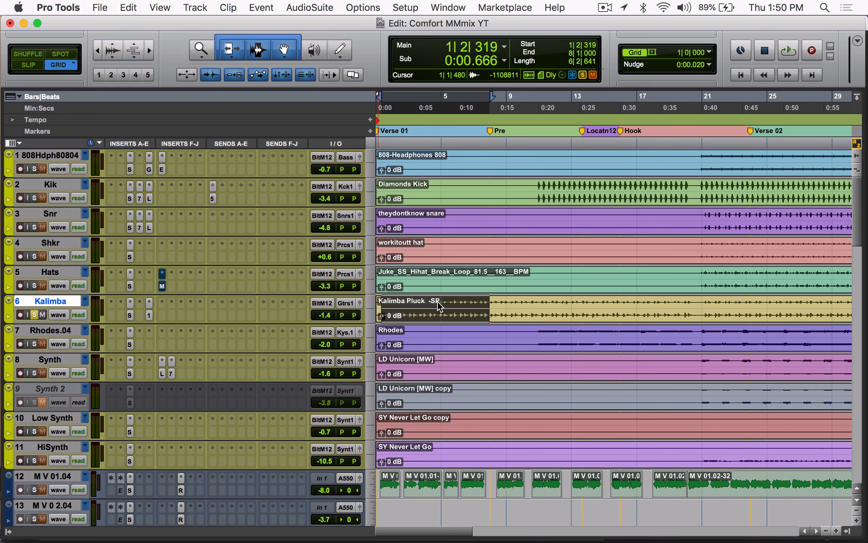
# Step: Select the Kik clip from 11|1|000 to 20|1|656 and play it in the mix
pyautogui.scroll(-4, 207, 245)
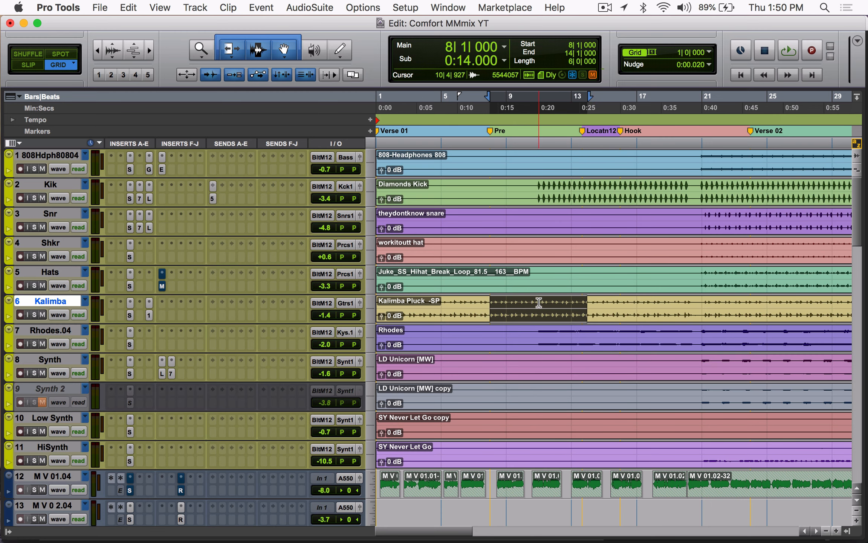
pyautogui.moveTo(538, 302); pyautogui.dragTo(692, 300)
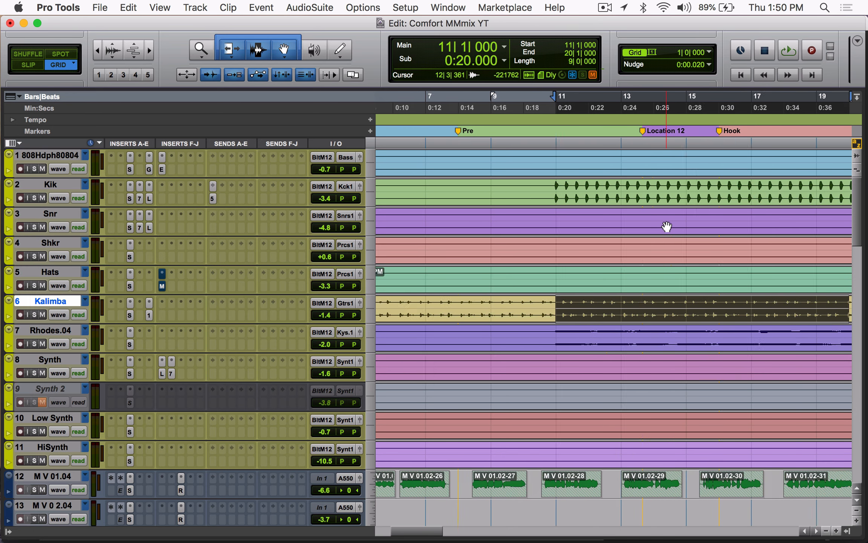
pyautogui.hscroll(6, 667, 226)
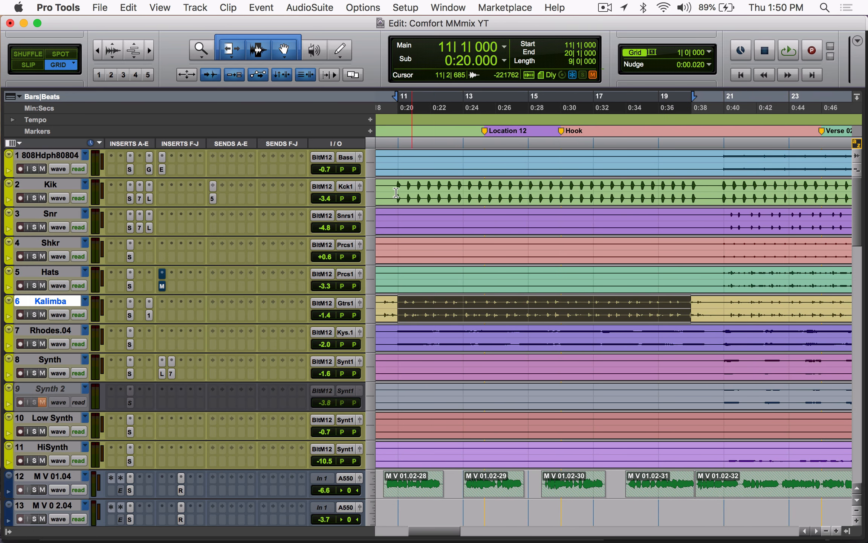
pyautogui.moveTo(397, 184); pyautogui.dragTo(696, 182)
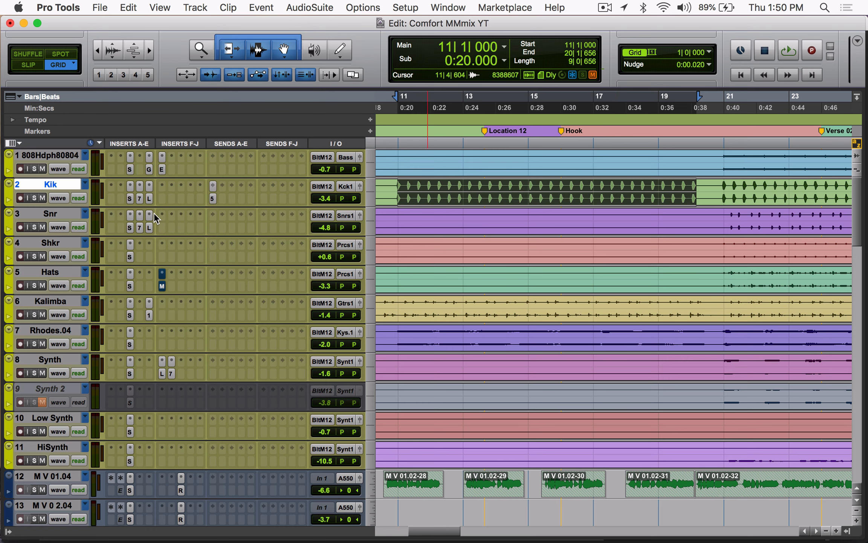
pyautogui.press('space')
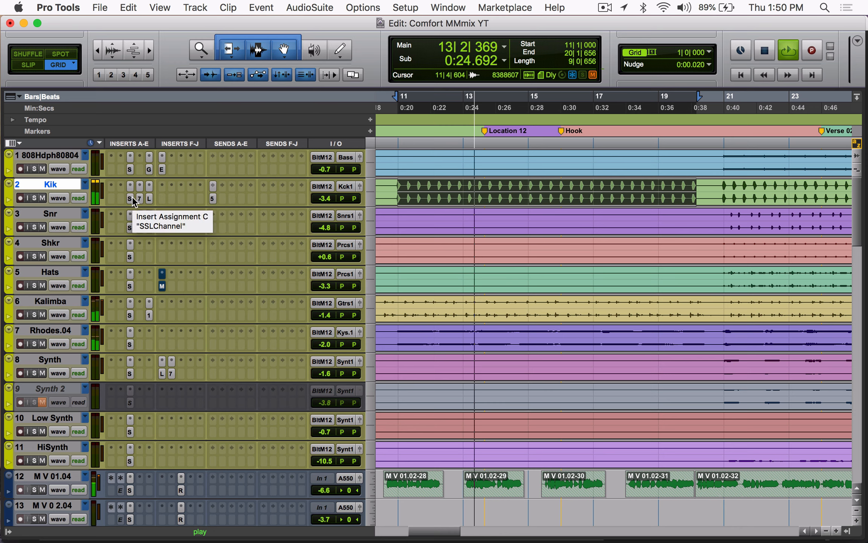
# Step: Stop playback and select the Kik clip from 11|1|000 to 14|4|913
pyautogui.click(397, 187)
pyautogui.press('space')
pyautogui.moveTo(397, 187); pyautogui.dragTo(529, 190)
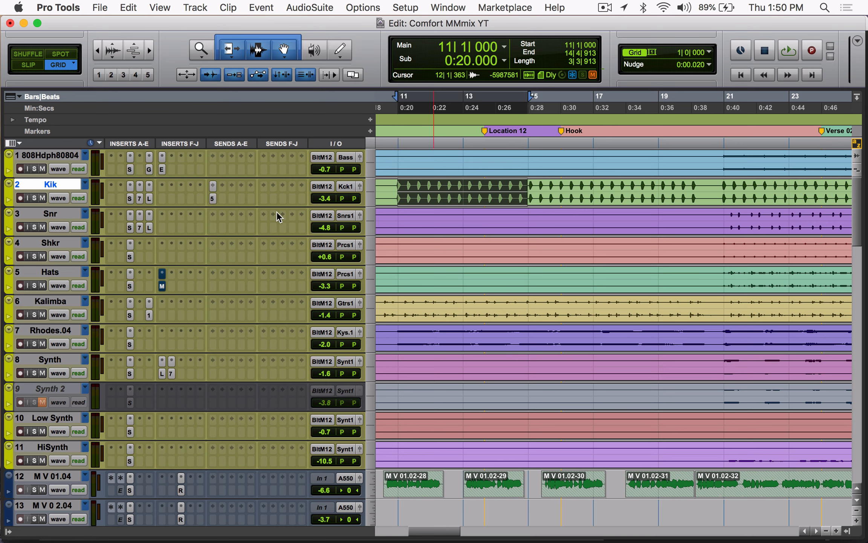
# Step: Loop the Kik selection while bypassing and re-enabling the track's three inserts together to compare the sound, and stop playback
pyautogui.hotkey('shift', 'a')
pyautogui.press('space')
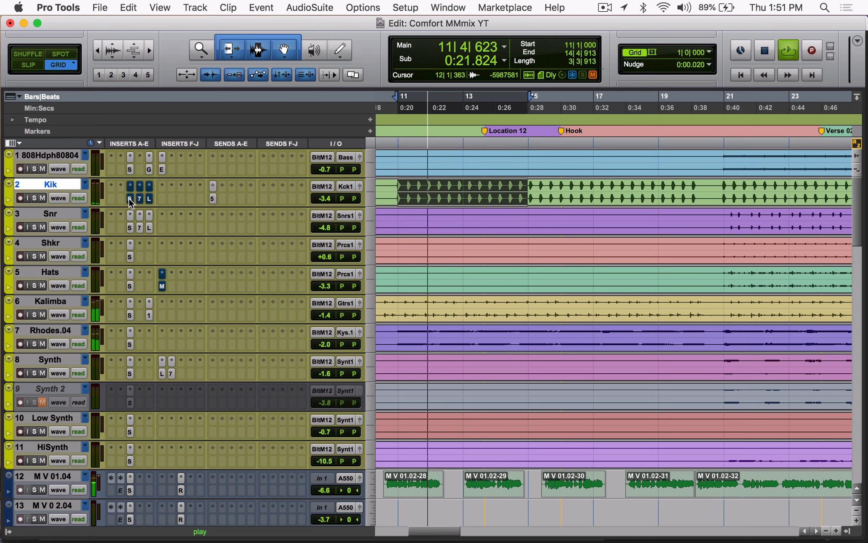
pyautogui.hotkey('shift', 'a')
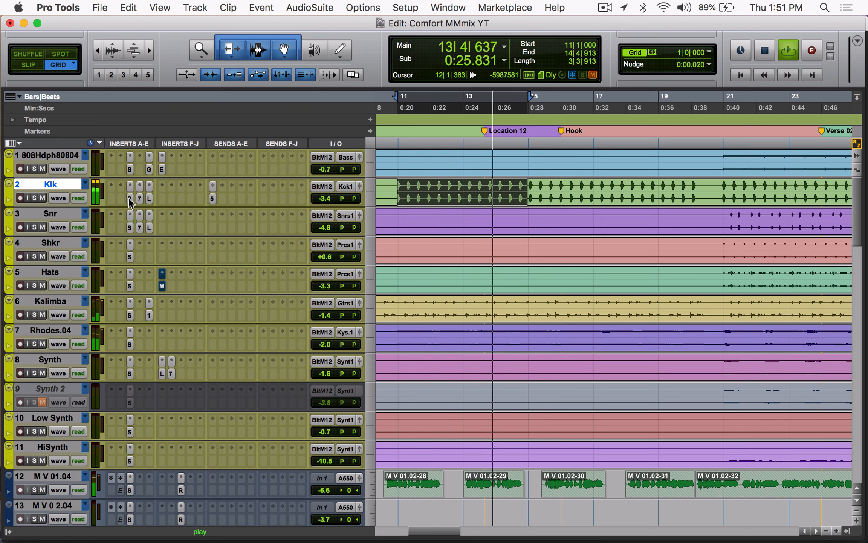
pyautogui.hotkey('shift', 'a')
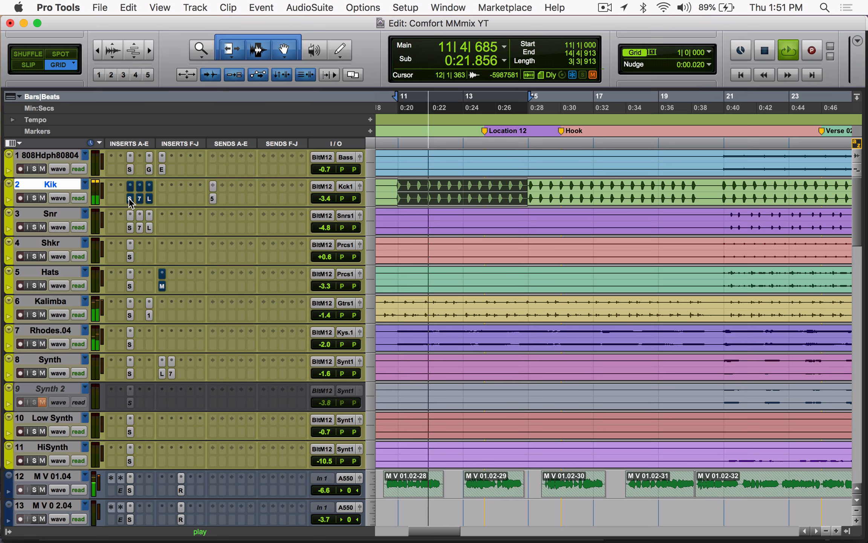
pyautogui.hotkey('shift', 'a')
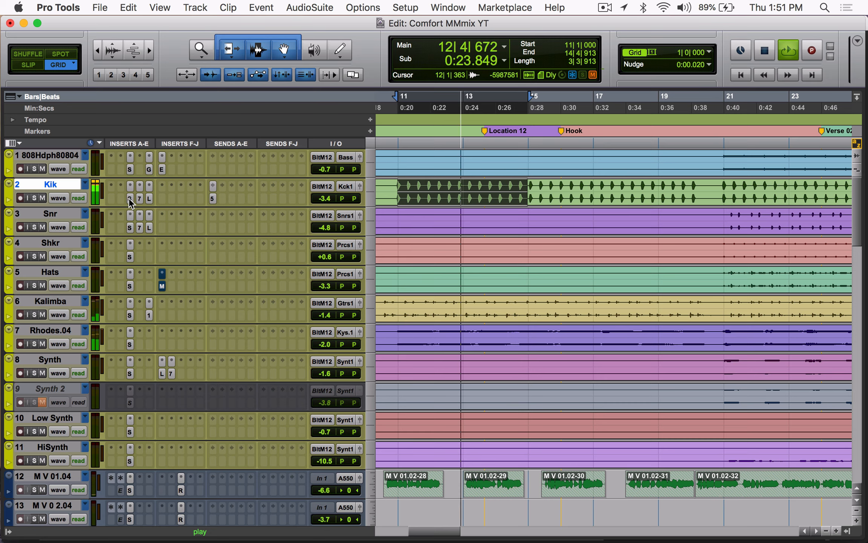
pyautogui.press('space')
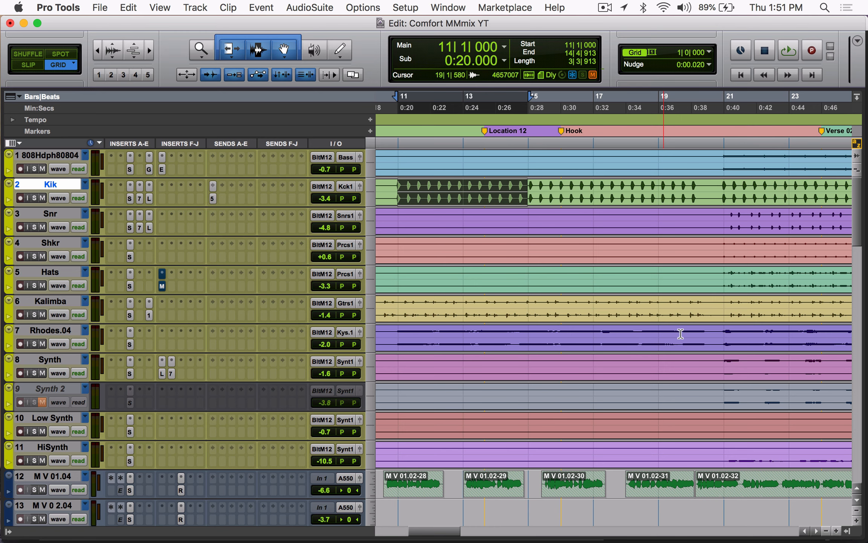
# Step: Inspect the SSLChannel and Scheps 73 inserts on the Kik track, moving the Scheps 73 window fully into view
pyautogui.hscroll(2, 680, 334)
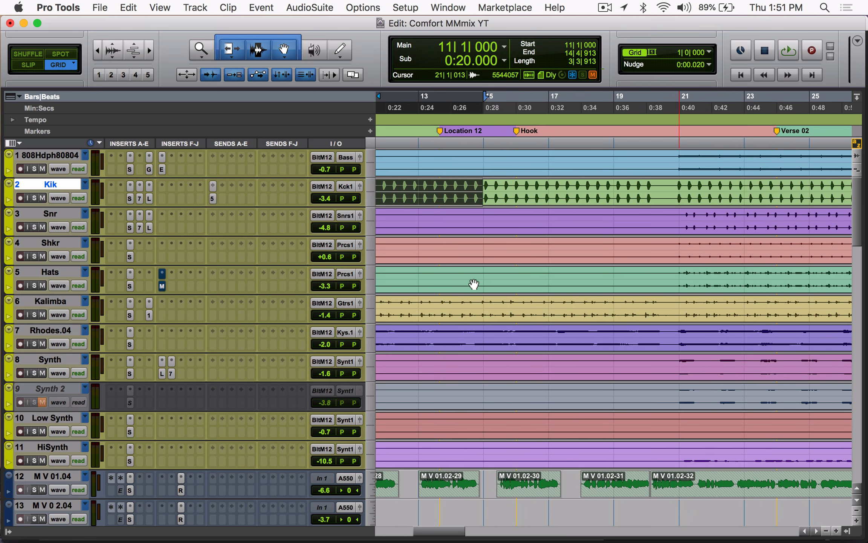
pyautogui.click(129, 198)
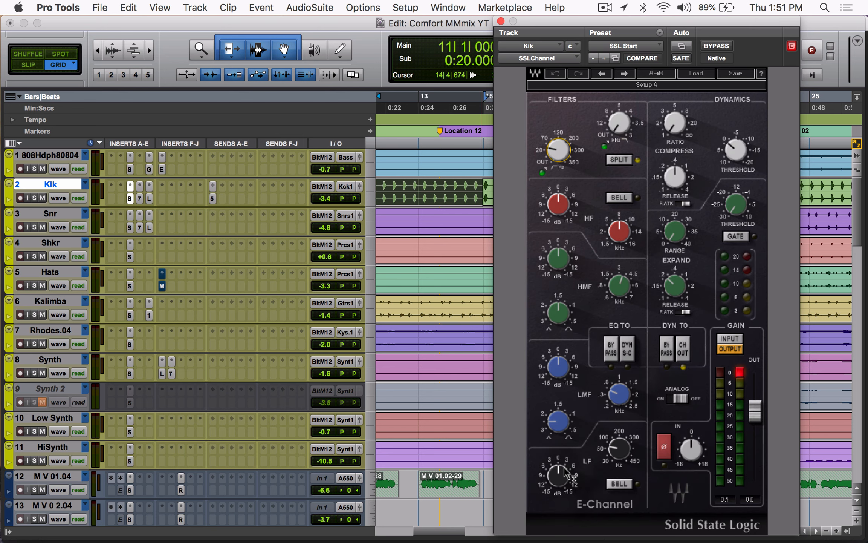
pyautogui.click(140, 198)
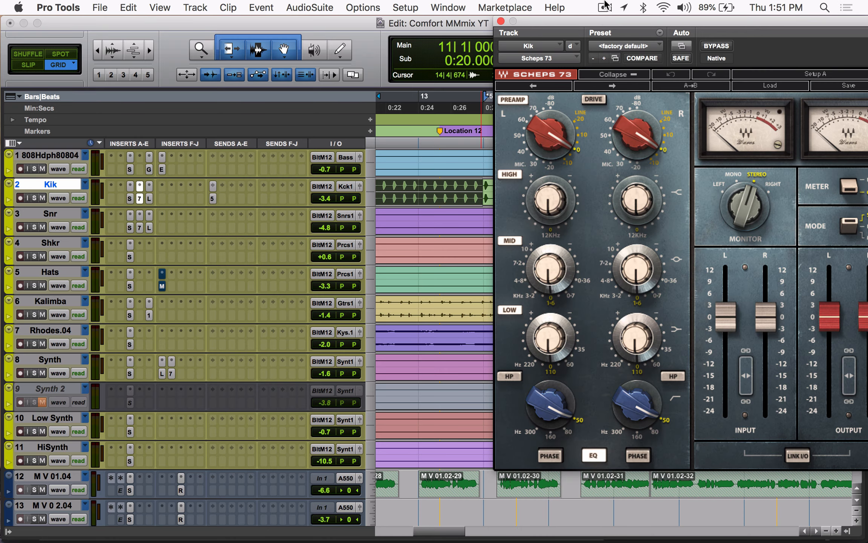
pyautogui.moveTo(596, 24); pyautogui.dragTo(464, 53)
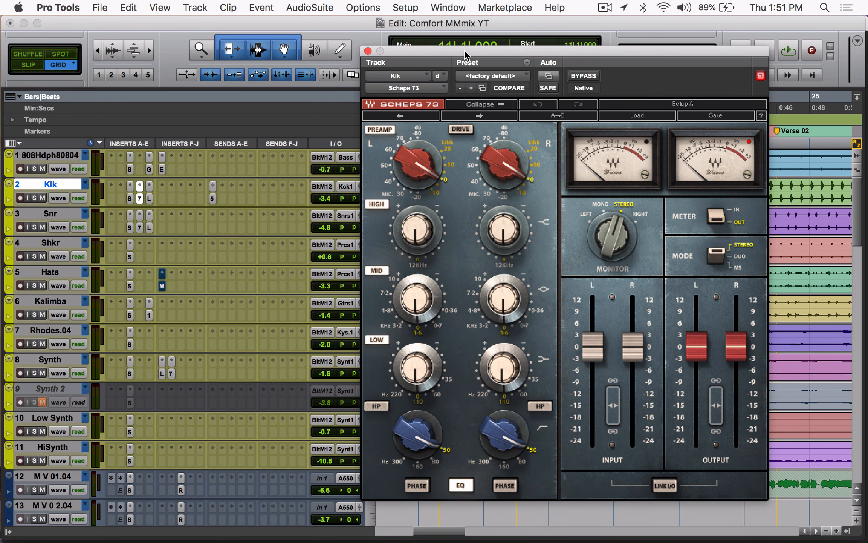
# Step: Solo the Kik track and loop it while bypassing and re-enabling the Scheps 73 insert to compare the sound, and stop playback
pyautogui.click(34, 198)
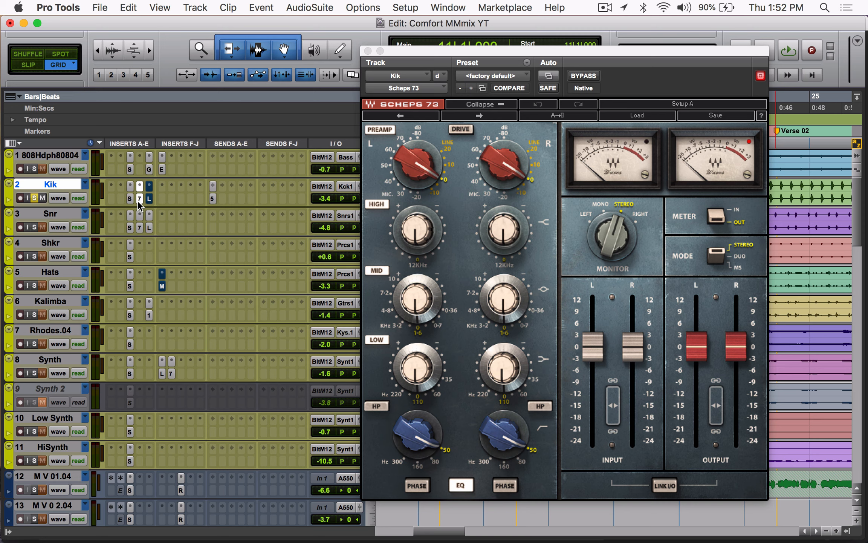
pyautogui.press('space')
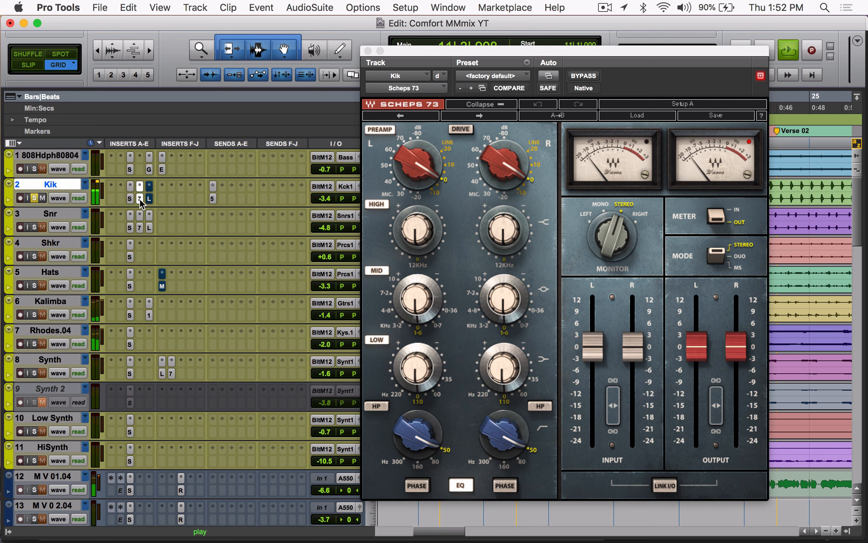
pyautogui.keyDown('super'); pyautogui.click(140, 198); pyautogui.keyUp('super')
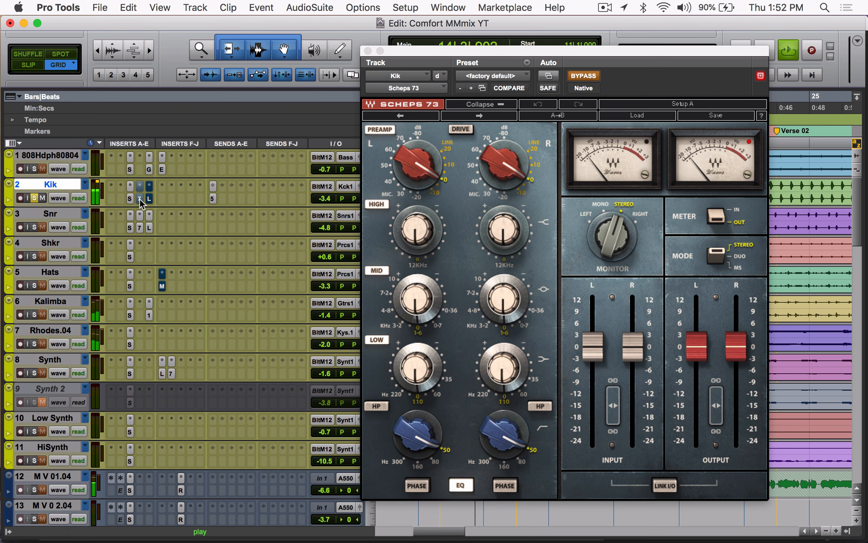
pyautogui.keyDown('super'); pyautogui.click(140, 198); pyautogui.keyUp('super')
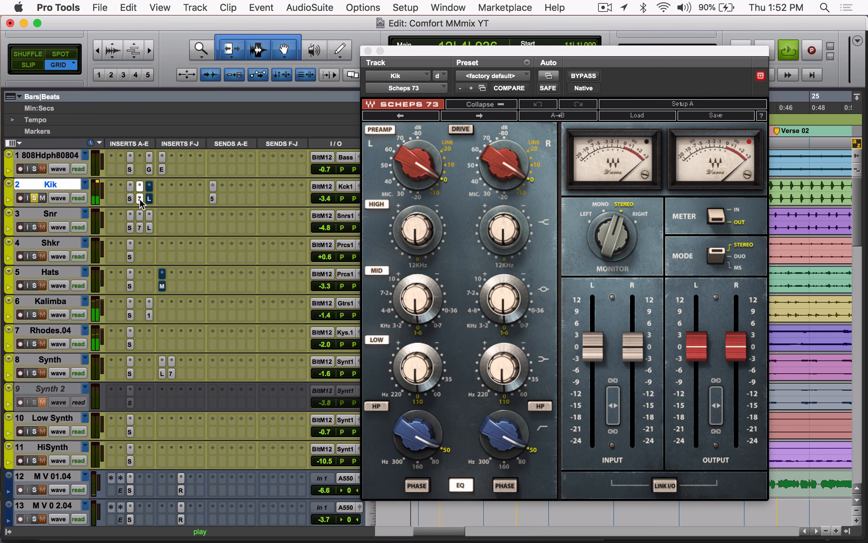
pyautogui.keyDown('super'); pyautogui.click(140, 198); pyautogui.keyUp('super')
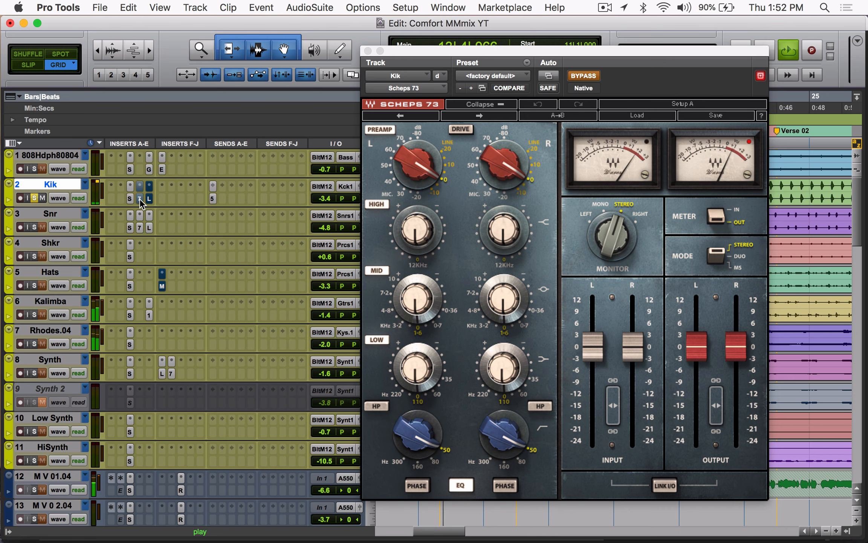
pyautogui.keyDown('super'); pyautogui.click(140, 198); pyautogui.keyUp('super')
pyautogui.press('space')
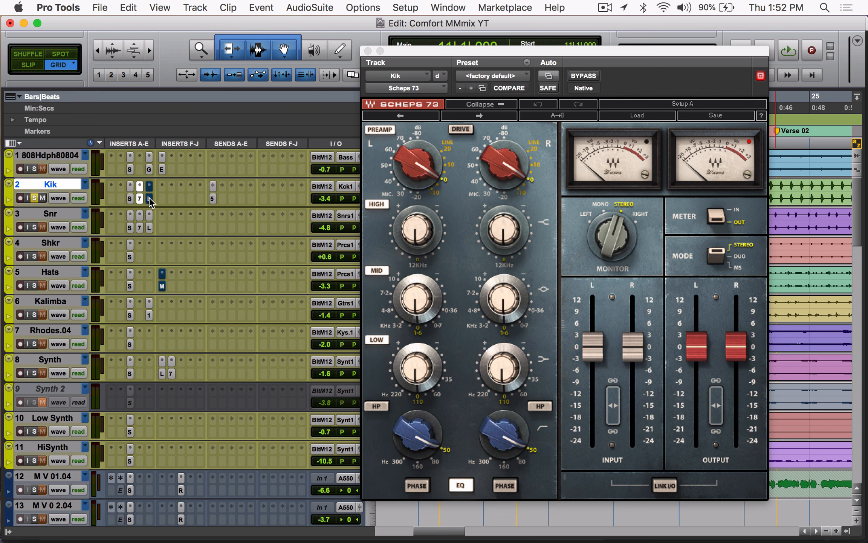
# Step: Inspect the Kik track's Lo-Fi insert, and compare the soloed loop with all three inserts bypassed and active
pyautogui.click(148, 197)
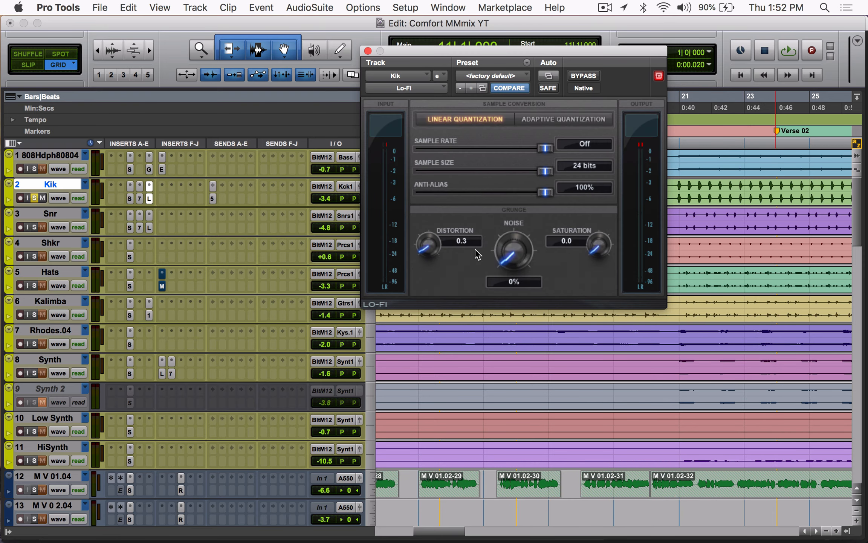
pyautogui.click(149, 197)
pyautogui.press('space')
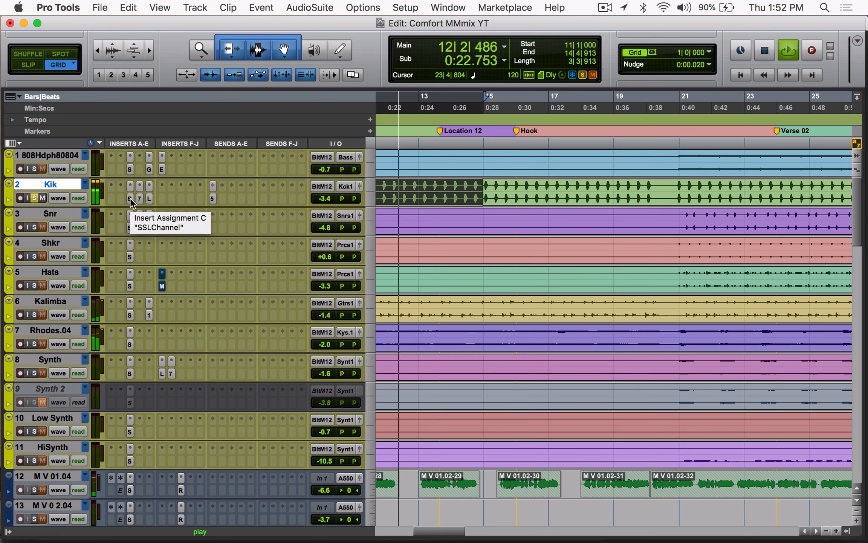
pyautogui.keyDown('shift'); pyautogui.keyDown('super'); pyautogui.click(131, 198); pyautogui.keyUp('super'); pyautogui.keyUp('shift')
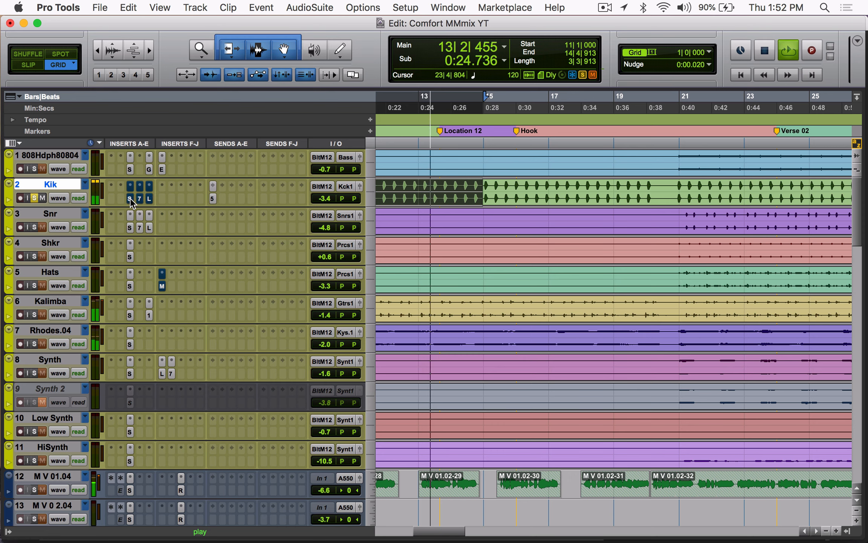
pyautogui.keyDown('shift'); pyautogui.keyDown('super'); pyautogui.click(130, 198); pyautogui.keyUp('super'); pyautogui.keyUp('shift')
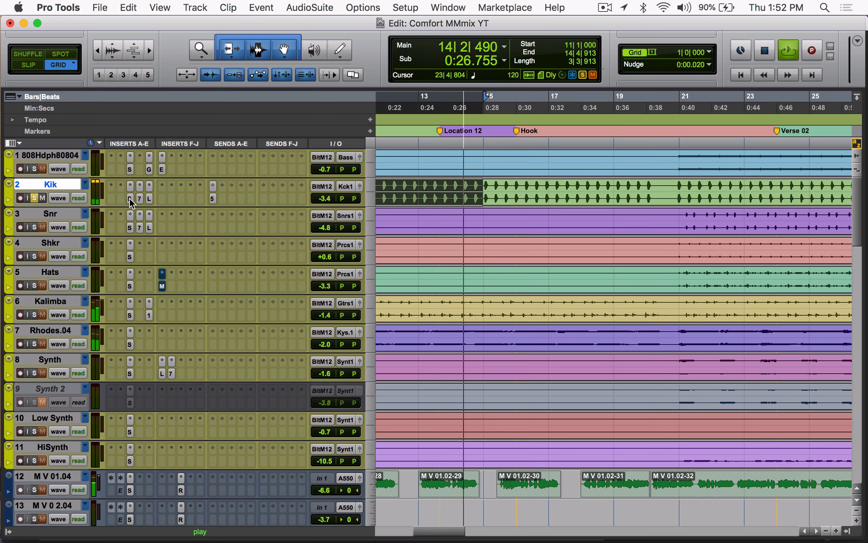
pyautogui.keyDown('shift'); pyautogui.keyDown('super'); pyautogui.click(130, 198); pyautogui.keyUp('super'); pyautogui.keyUp('shift')
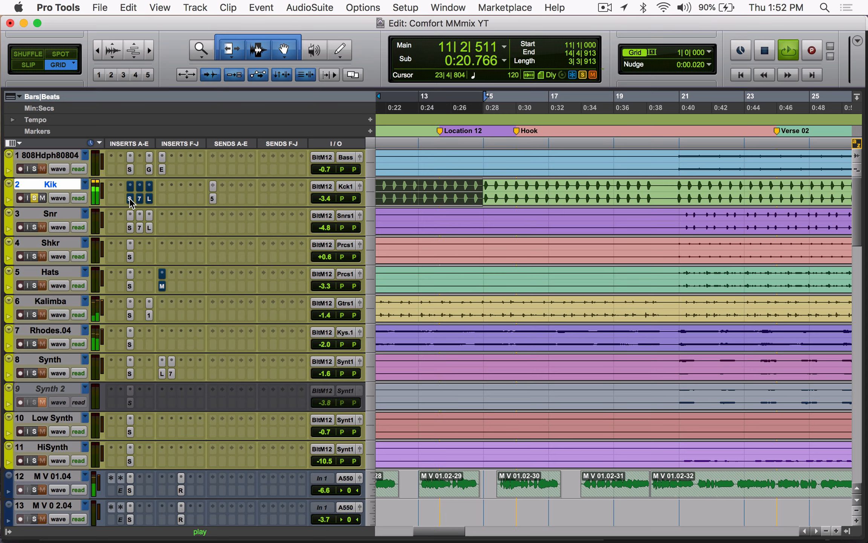
pyautogui.keyDown('shift'); pyautogui.keyDown('super'); pyautogui.click(129, 198); pyautogui.keyUp('super'); pyautogui.keyUp('shift')
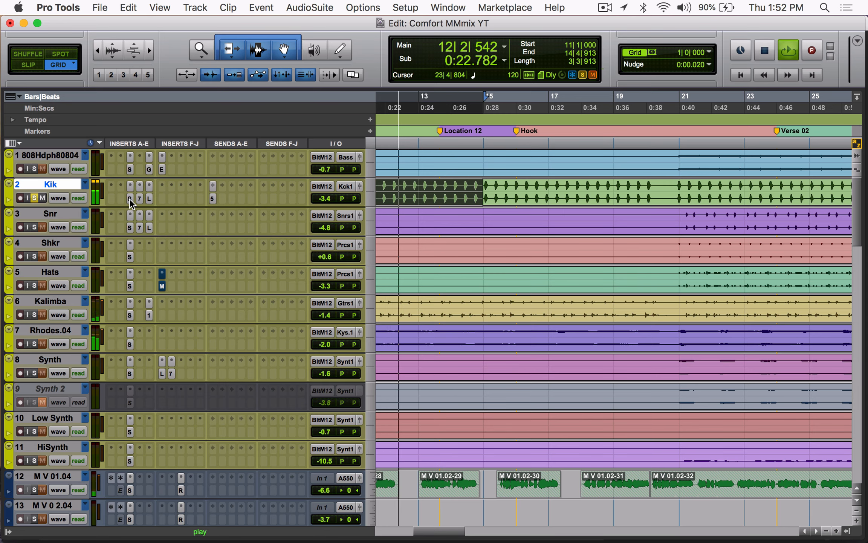
pyautogui.press('space')
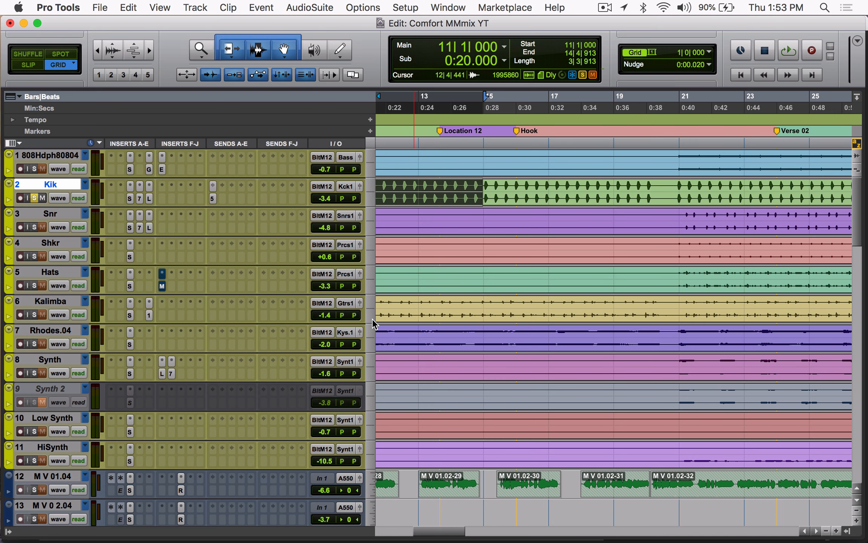
# Step: Solo the Rhodes.04 track alongside Kik and compare the loop with Kik's three inserts bypassed and active
pyautogui.hscroll(-5, 445, 361)
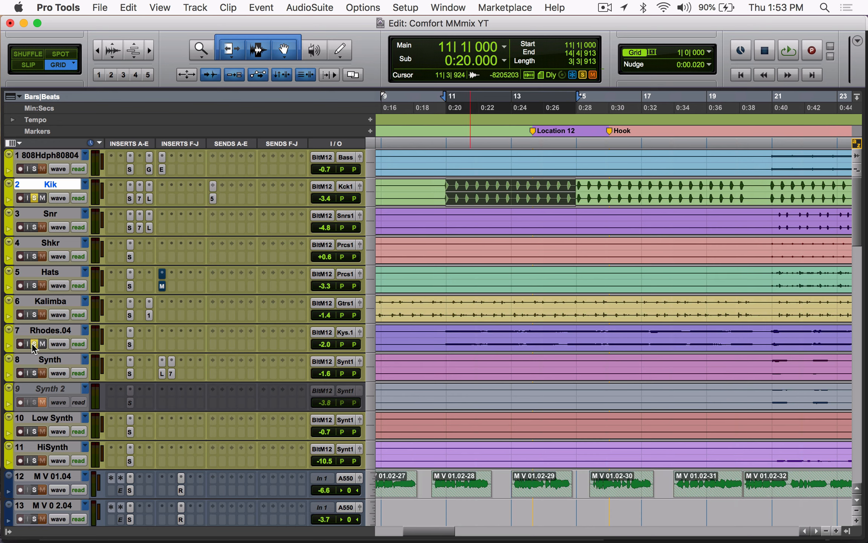
pyautogui.press('space')
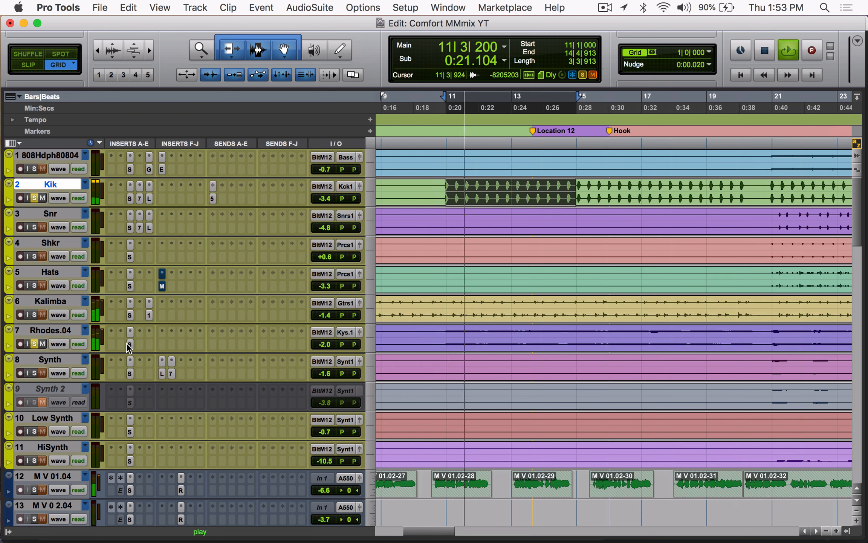
pyautogui.hotkey('shift', 'a')
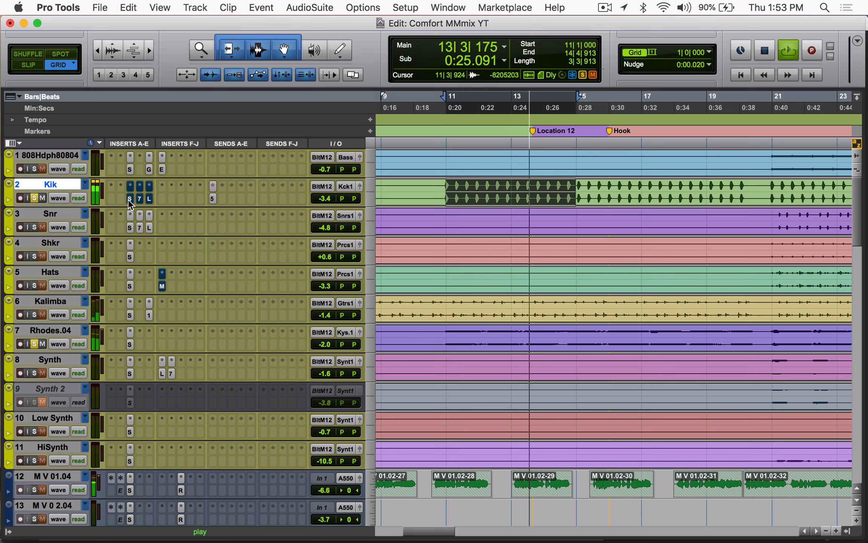
pyautogui.press('space')
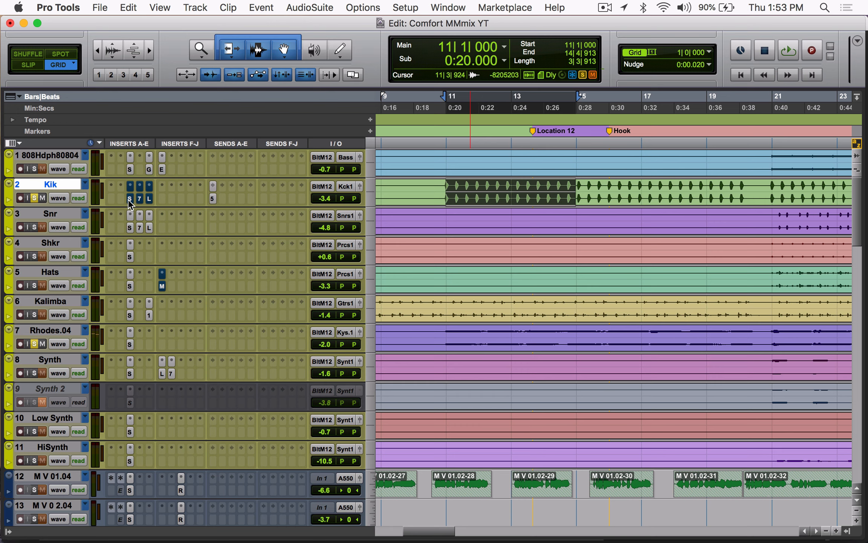
pyautogui.press('space')
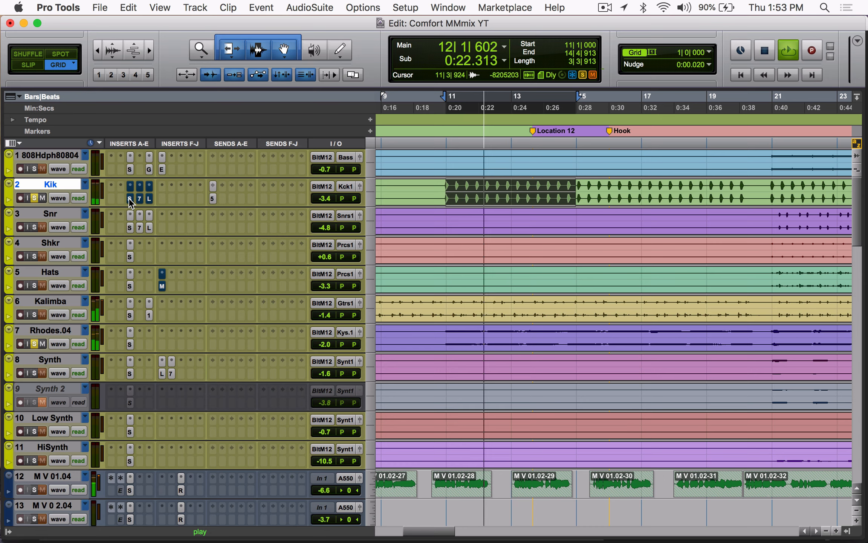
pyautogui.hotkey('shift', 'a')
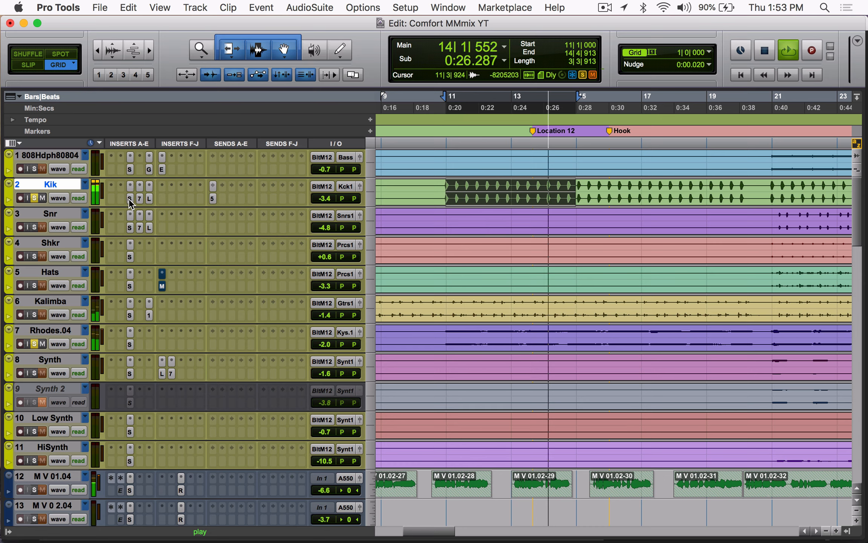
pyautogui.press('space')
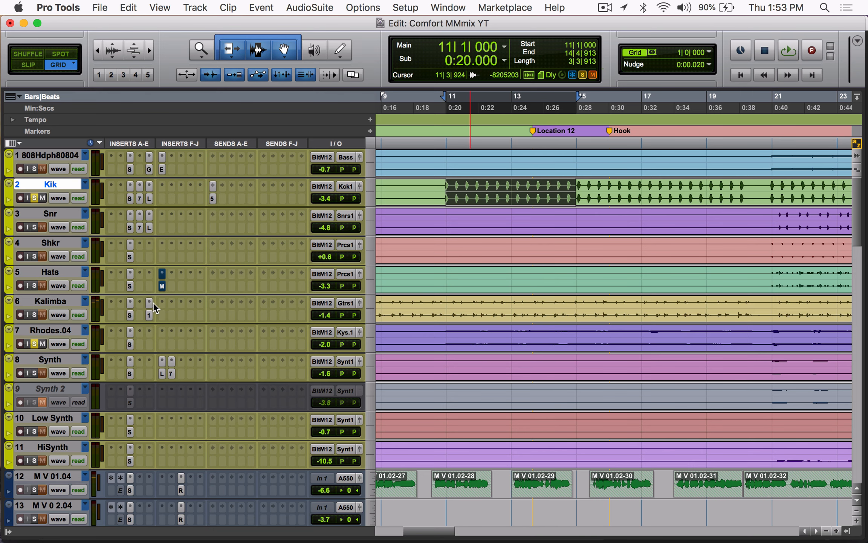
# Step: Open the SSLChannel insert on the Rhodes.04 track and examine its filter, compressor, LMF and LF settings
pyautogui.click(130, 344)
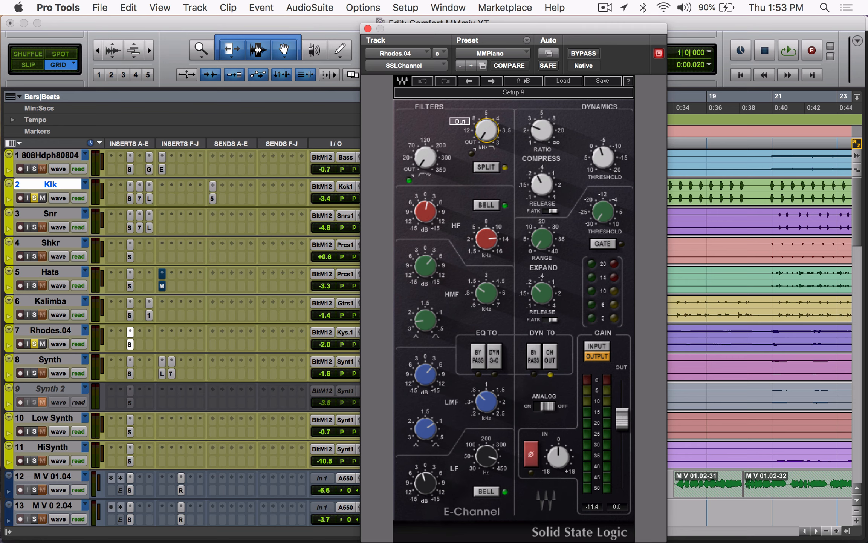
pyautogui.moveTo(439, 155)
pyautogui.moveTo(544, 133)
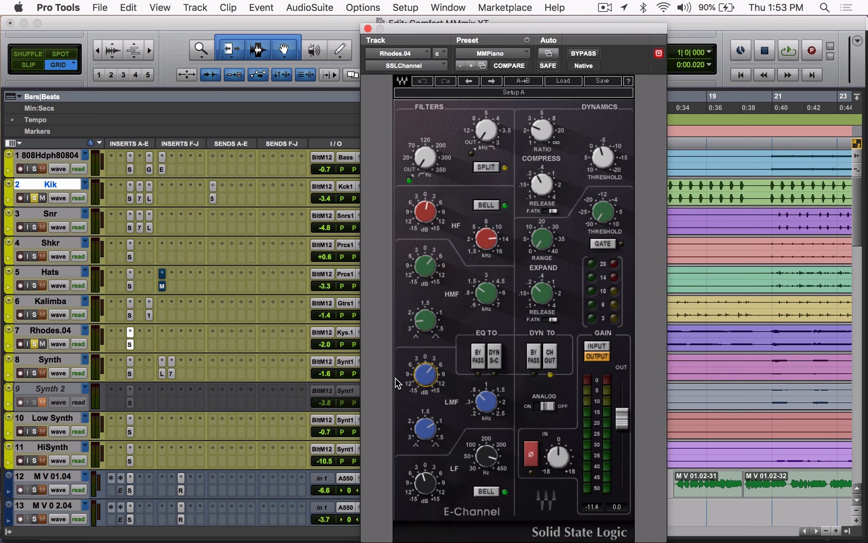
pyautogui.moveTo(420, 365); pyautogui.dragTo(434, 380)
pyautogui.moveTo(437, 484)
# Step: Loop the selection while bypassing and re-enabling the Rhodes.04 SSLChannel to compare the sound, and close the plug-in window
pyautogui.press('space')
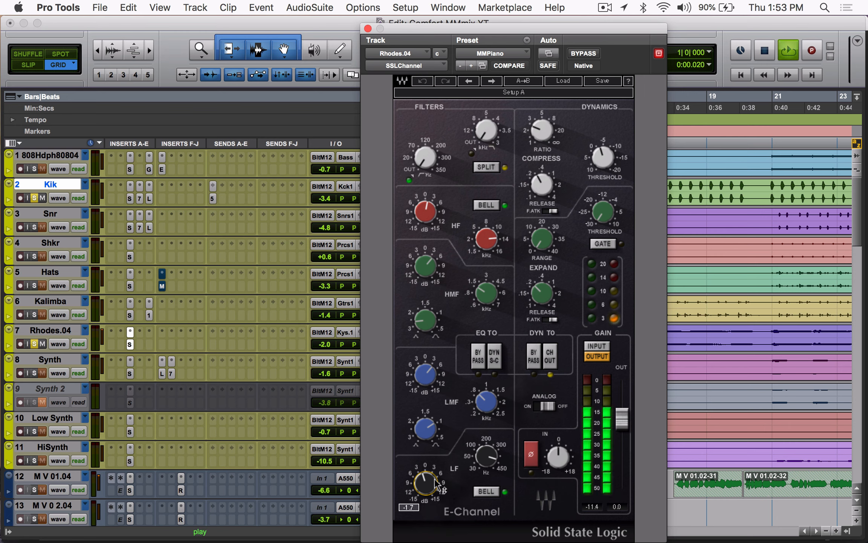
pyautogui.click(575, 54)
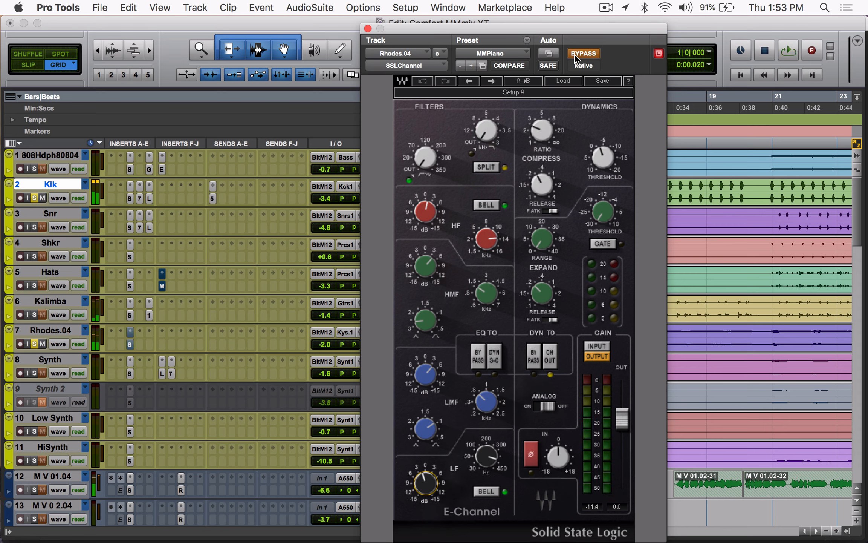
pyautogui.press('space')
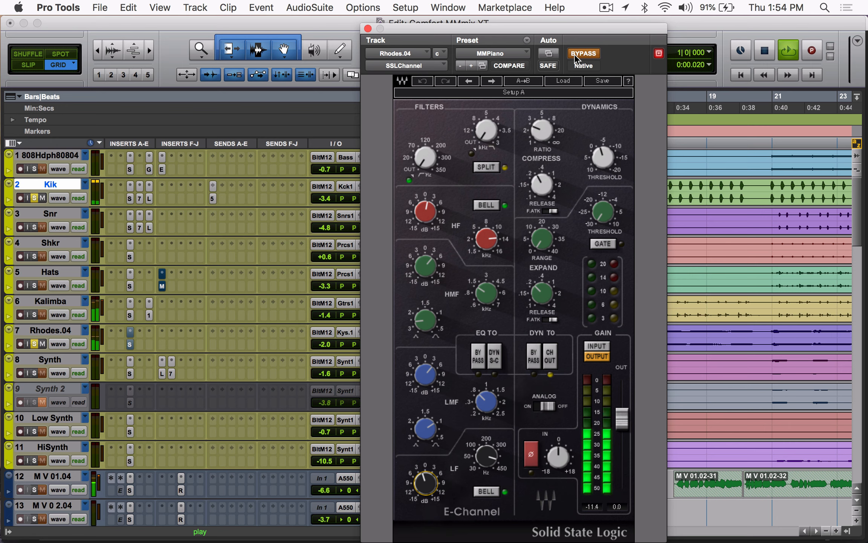
pyautogui.click(575, 53)
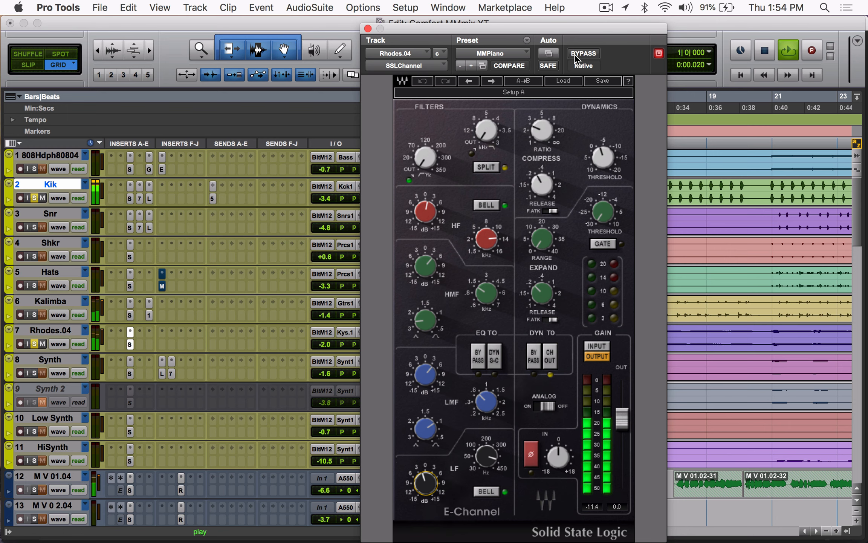
pyautogui.click(575, 54)
pyautogui.click(575, 54)
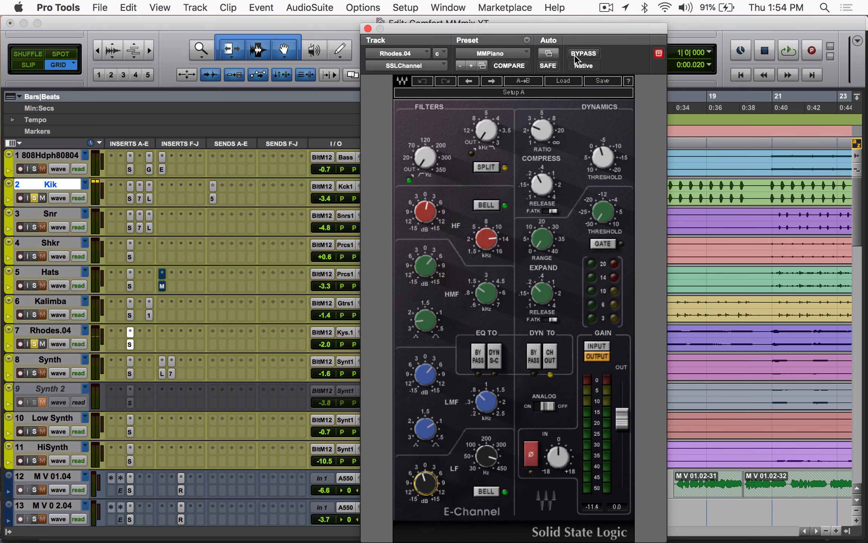
pyautogui.click(368, 28)
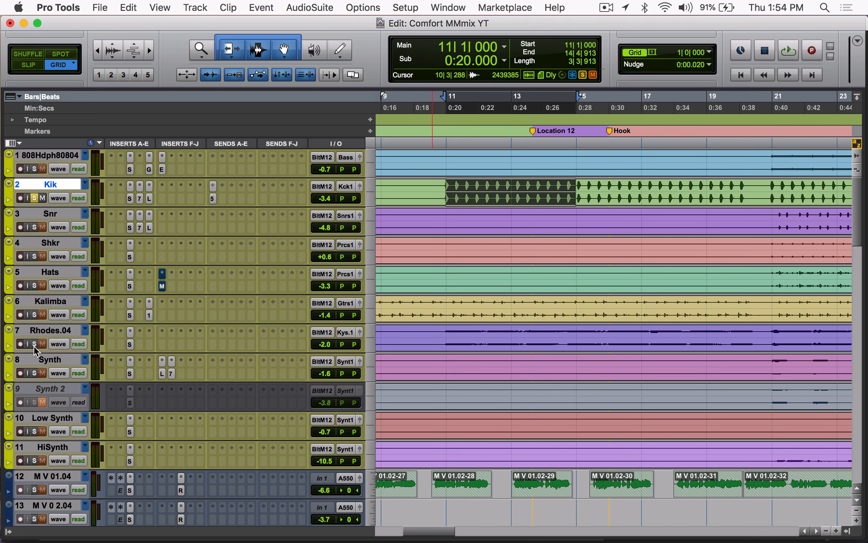
# Step: Clear the Kik and Rhodes.04 solos and select the 808Hdph80804 clip from 21|1|000 to 25|1|000
pyautogui.click(34, 198)
pyautogui.hscroll(3, 426, 241)
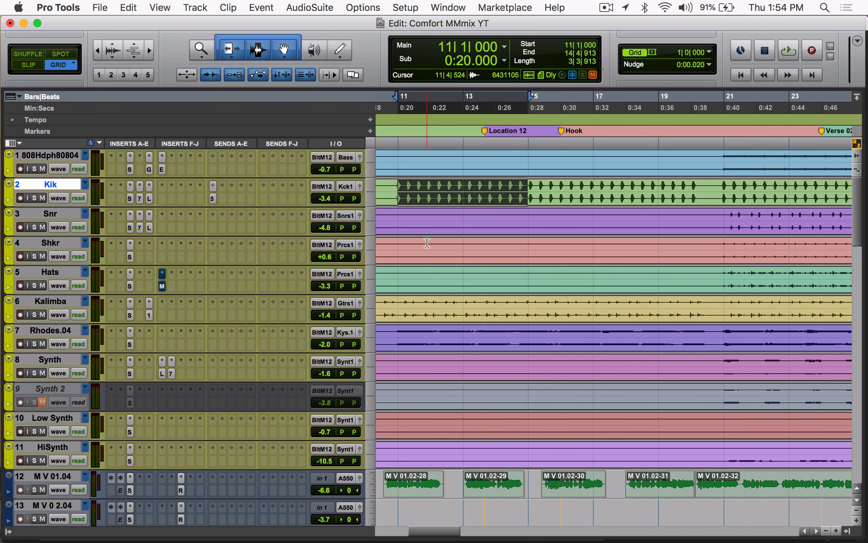
pyautogui.press('r')
pyautogui.moveTo(568, 279); pyautogui.dragTo(734, 279)
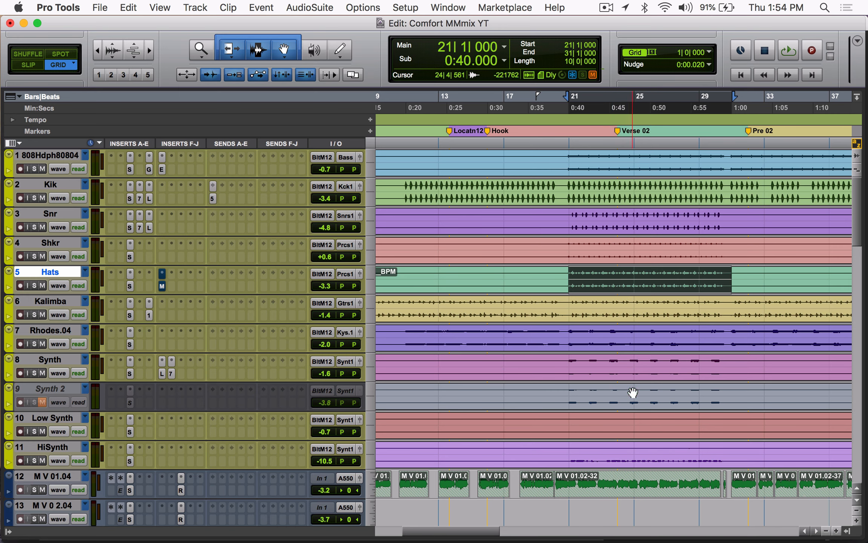
pyautogui.moveTo(591, 156); pyautogui.dragTo(656, 153)
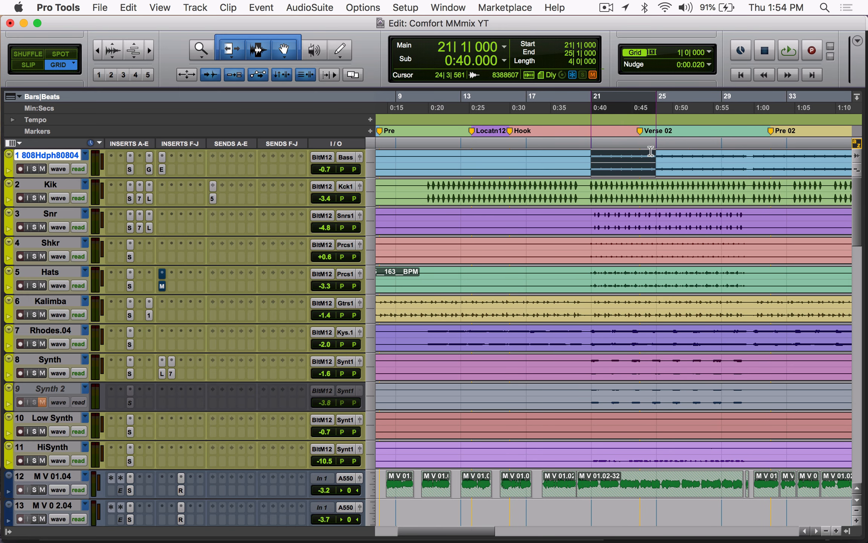
# Step: Loop the four-bar selection in the full mix and solo the 808Hdph80804 and Kik tracks together
pyautogui.moveTo(22, 228)
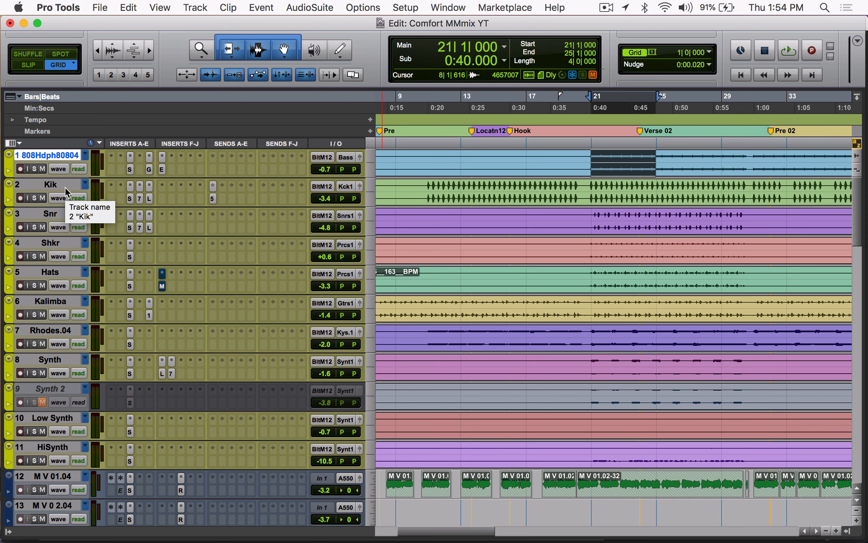
pyautogui.press('space')
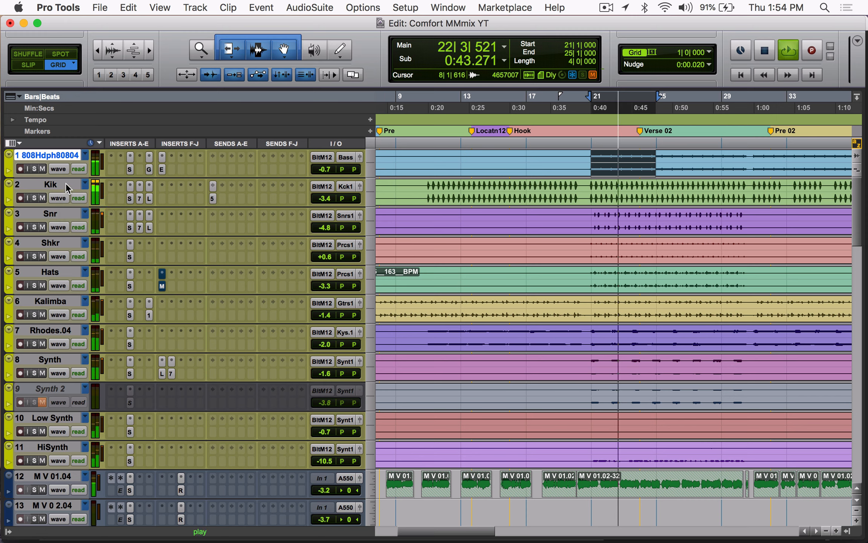
pyautogui.click(34, 169)
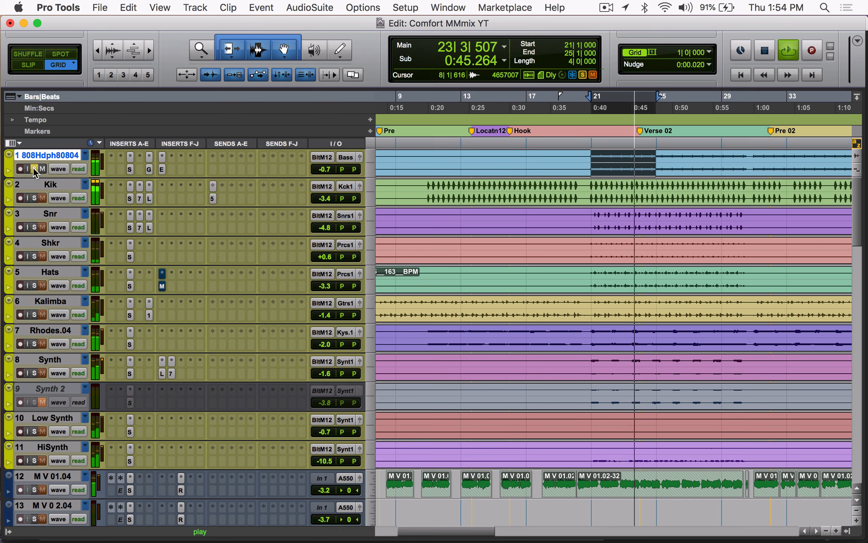
pyautogui.click(34, 198)
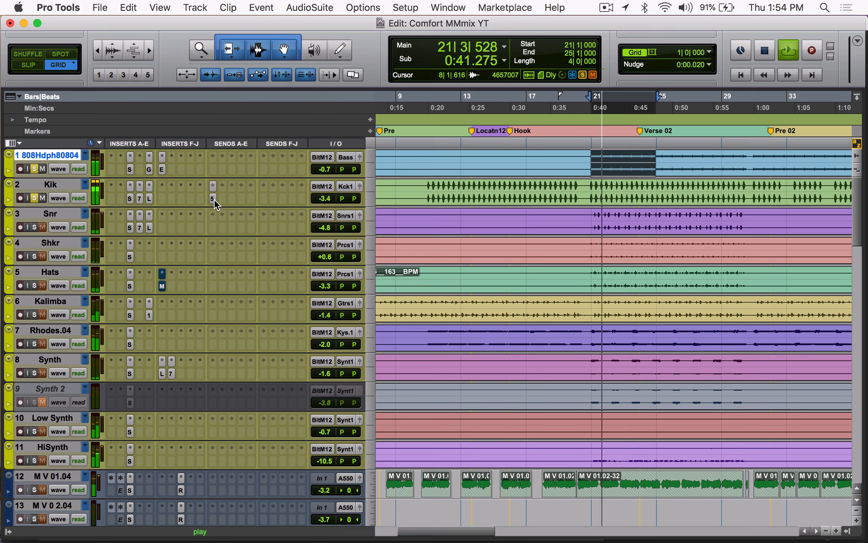
# Step: Stop playback and inspect the 808Hdph80804 track's SSLChannel and Green JRC Overdrive inserts
pyautogui.press('space')
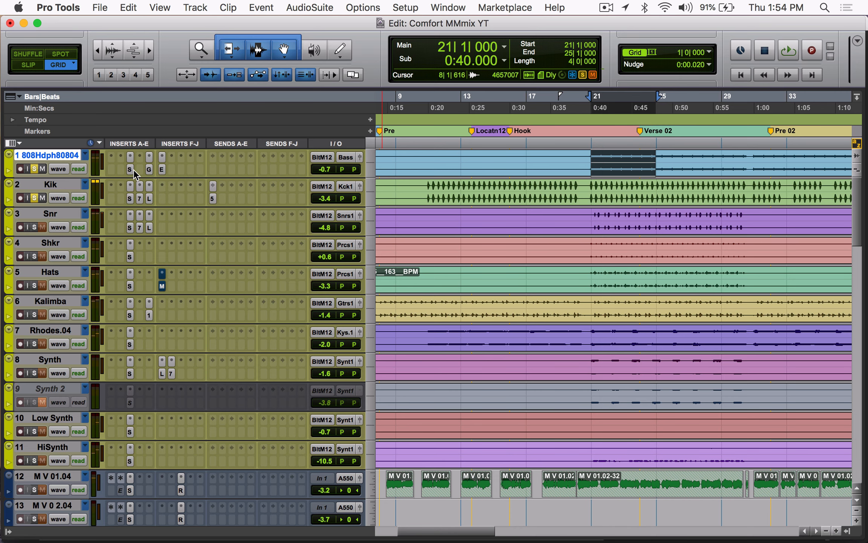
pyautogui.click(130, 169)
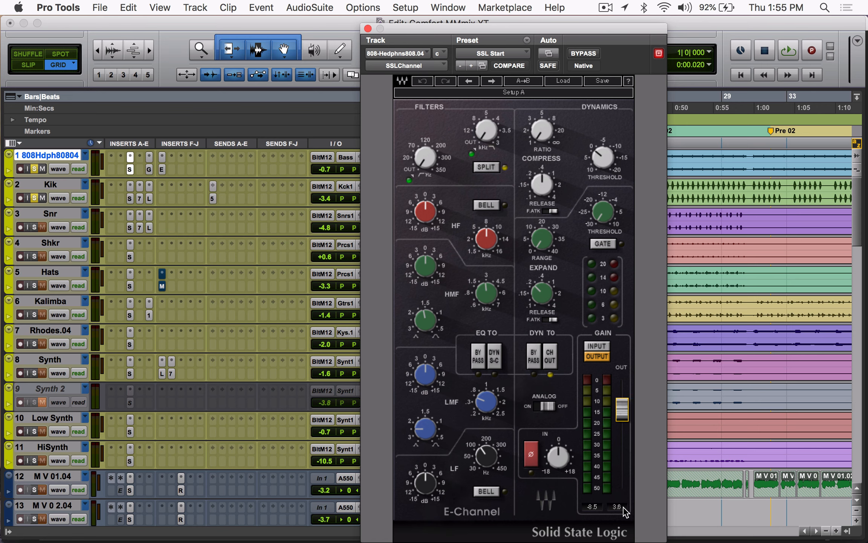
pyautogui.click(149, 169)
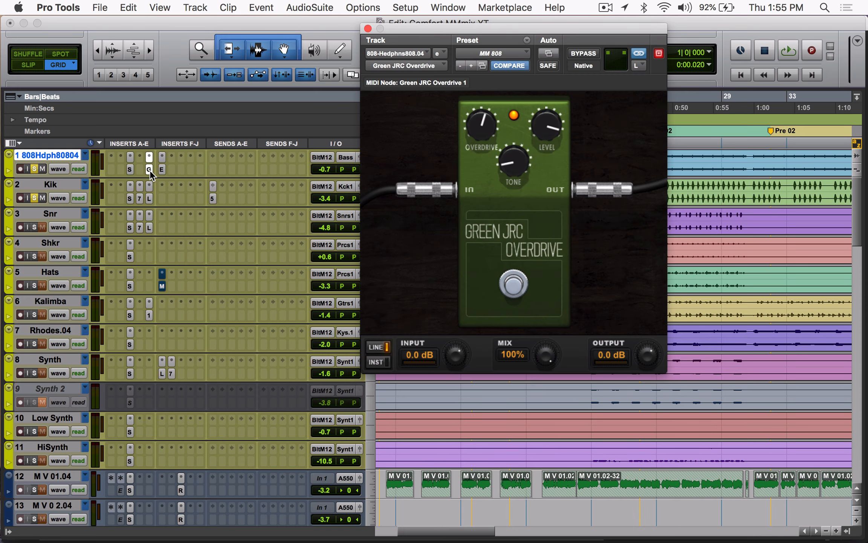
# Step: Loop the soloed 808Hdph80804 and Kik while bypassing and re-enabling the Green JRC Overdrive to compare the sound
pyautogui.press('space')
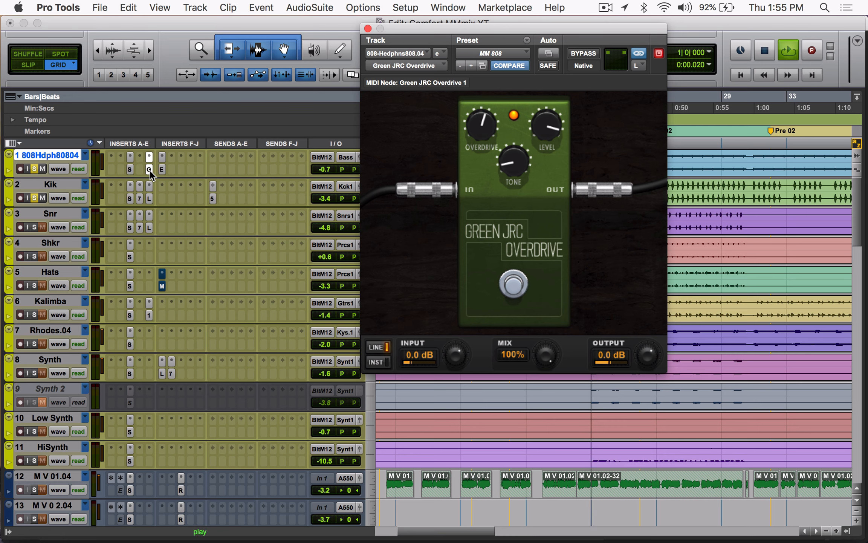
pyautogui.keyDown('super'); pyautogui.click(149, 169); pyautogui.keyUp('super')
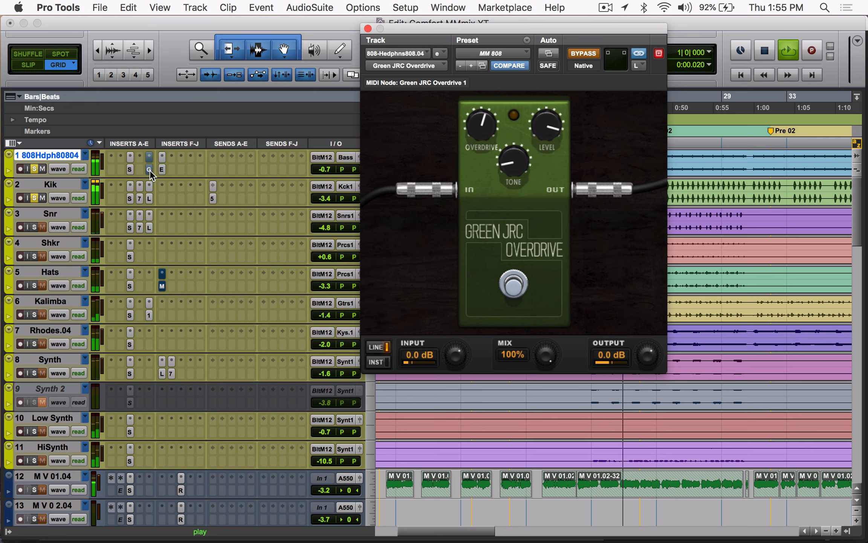
pyautogui.keyDown('super'); pyautogui.click(149, 169); pyautogui.keyUp('super')
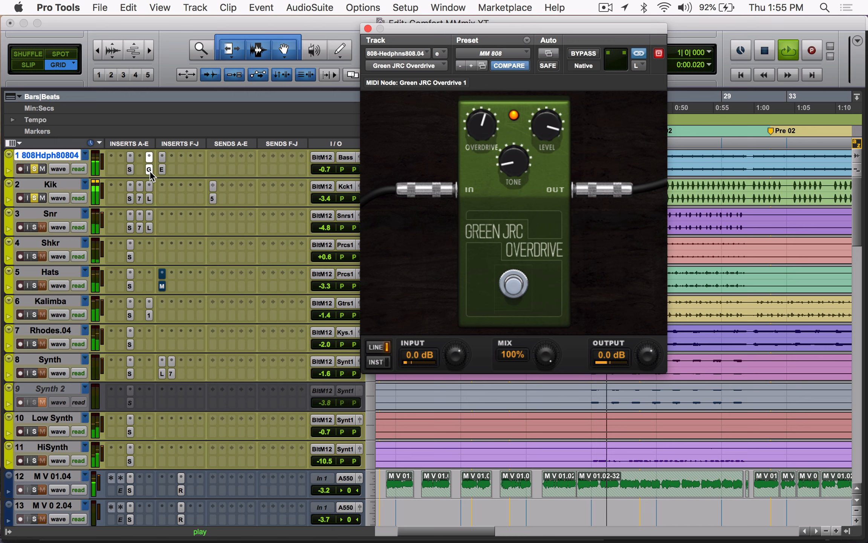
pyautogui.press('space')
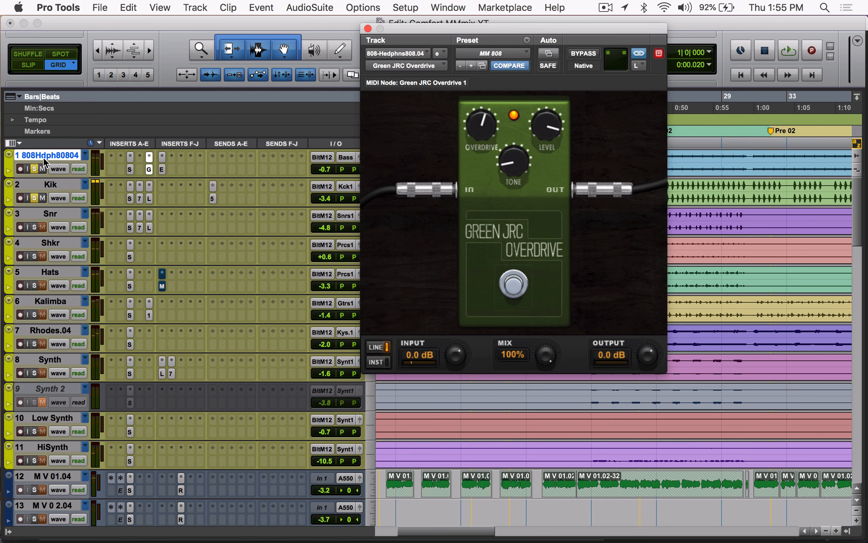
# Step: Clear the 808Hdph80804 and Kik solos and compare the Green JRC Overdrive bypassed and active in the looping full mix
pyautogui.keyDown('super'); pyautogui.click(148, 170); pyautogui.keyUp('super')
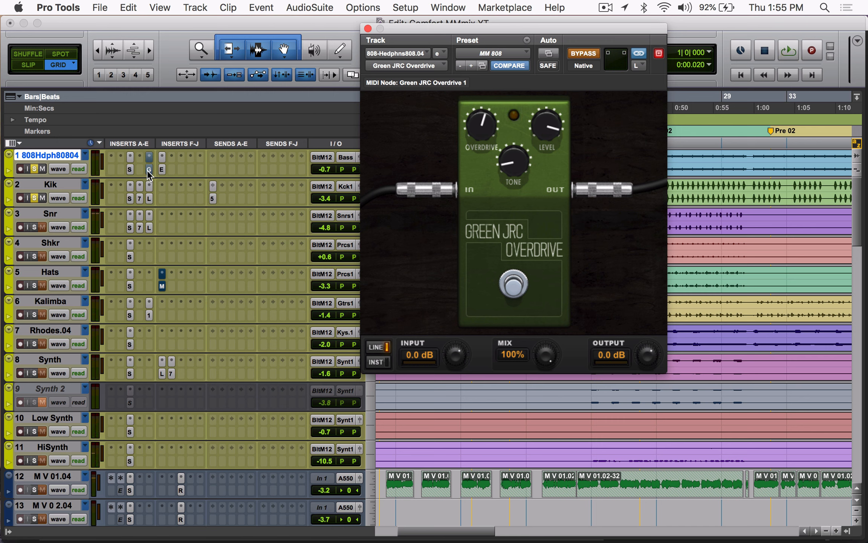
pyautogui.press('space')
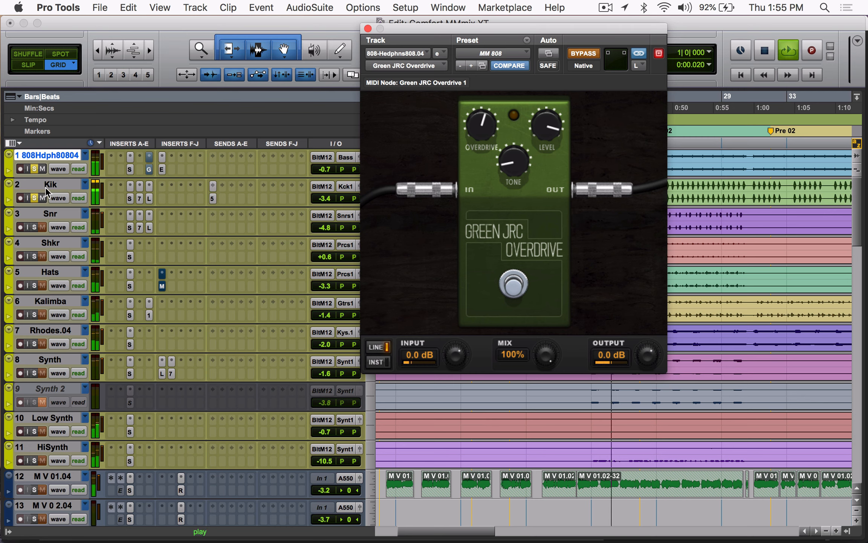
pyautogui.keyDown('alt'); pyautogui.click(36, 169); pyautogui.keyUp('alt')
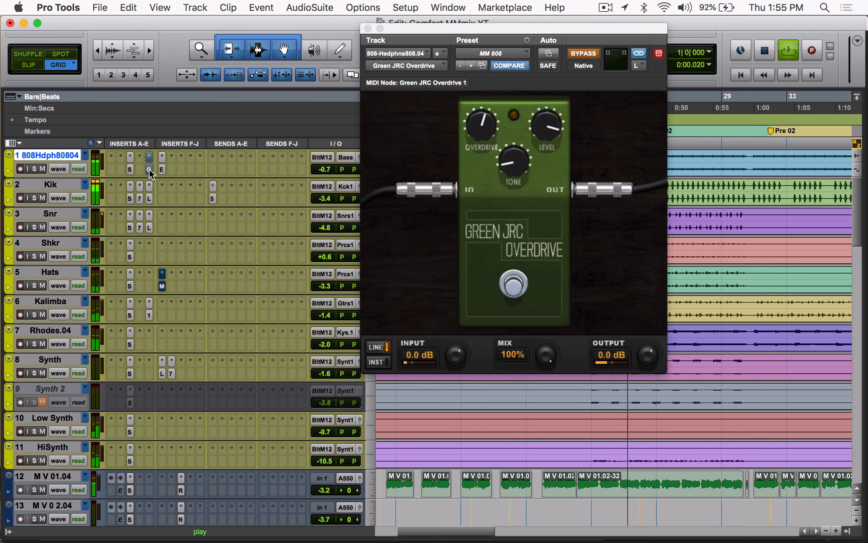
pyautogui.keyDown('super'); pyautogui.click(149, 168); pyautogui.keyUp('super')
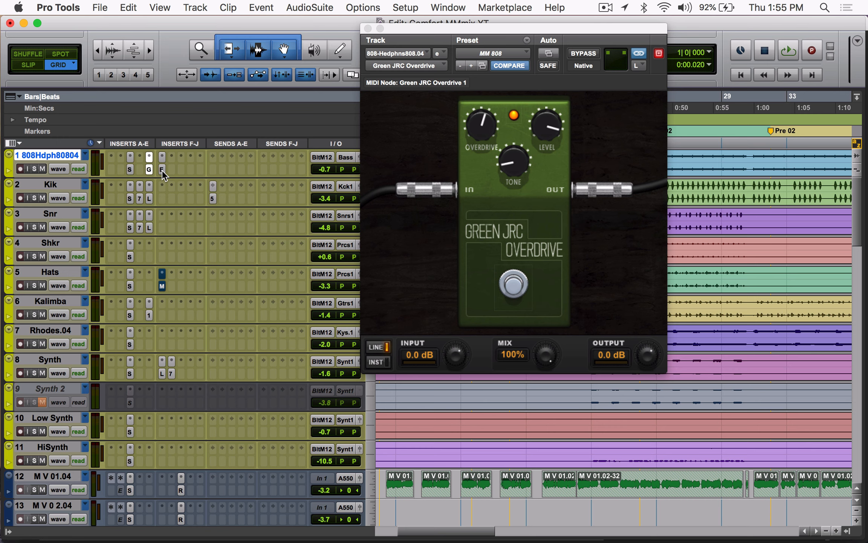
# Step: Examine the 808's Dyn3 Expander/Gate against the Kik's Bus 5 send during playback, and close both windows
pyautogui.click(162, 170)
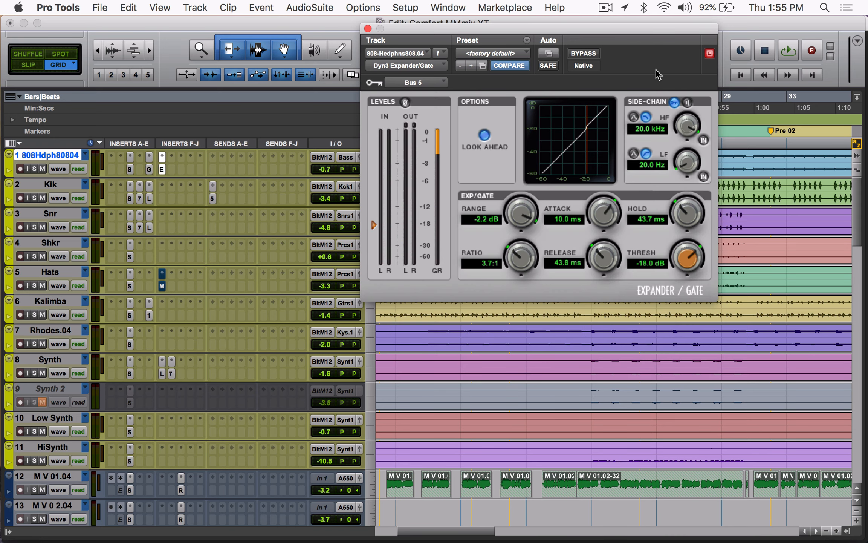
pyautogui.click(212, 199)
pyautogui.press('space')
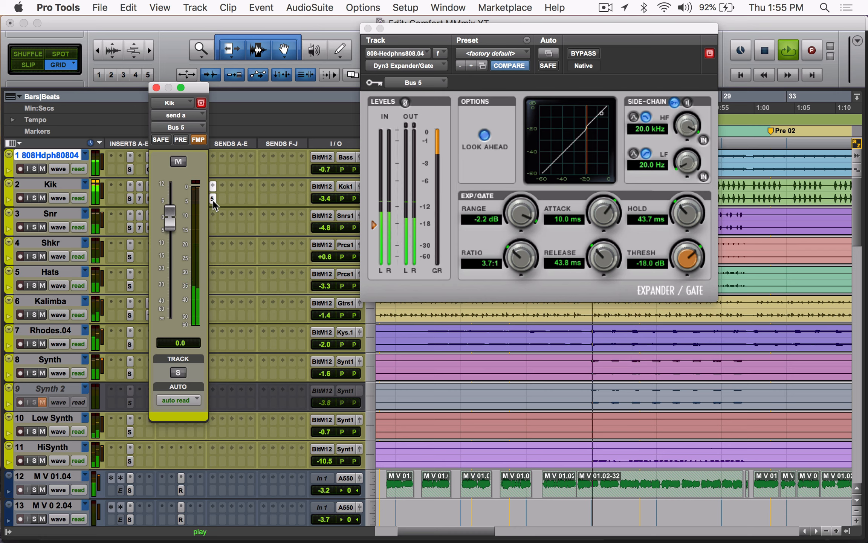
pyautogui.press('space')
pyautogui.click(156, 88)
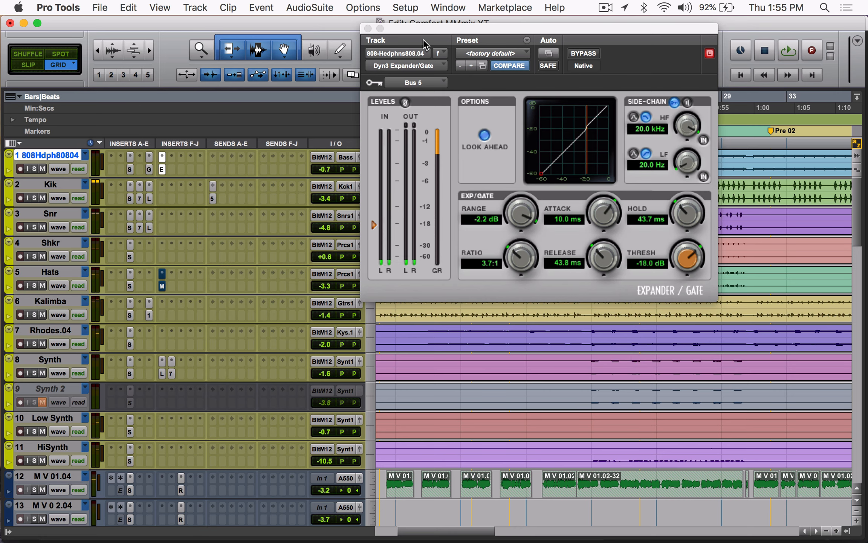
pyautogui.click(367, 29)
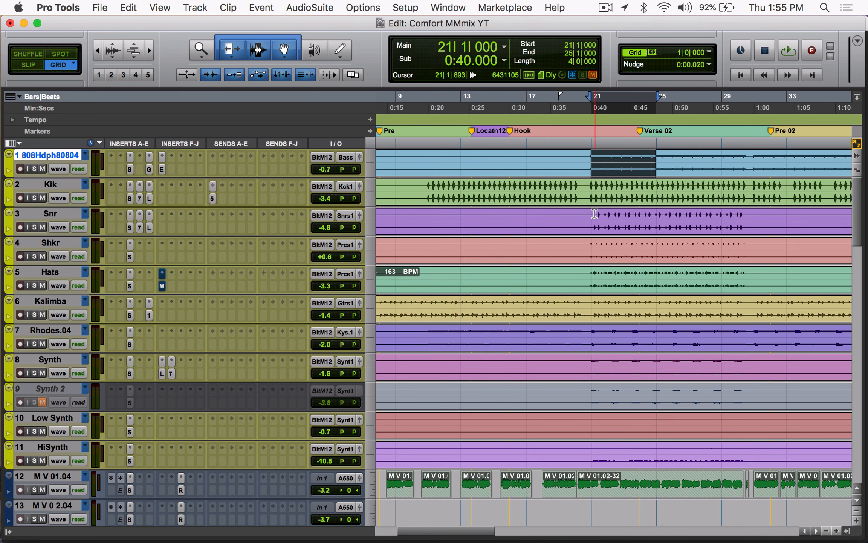
# Step: Select the Snr clip from 21|1|000 to 26|1|000 and inspect the track's SSLChannel, Scheps 73 and Lo-Fi inserts
pyautogui.moveTo(593, 214); pyautogui.dragTo(669, 227)
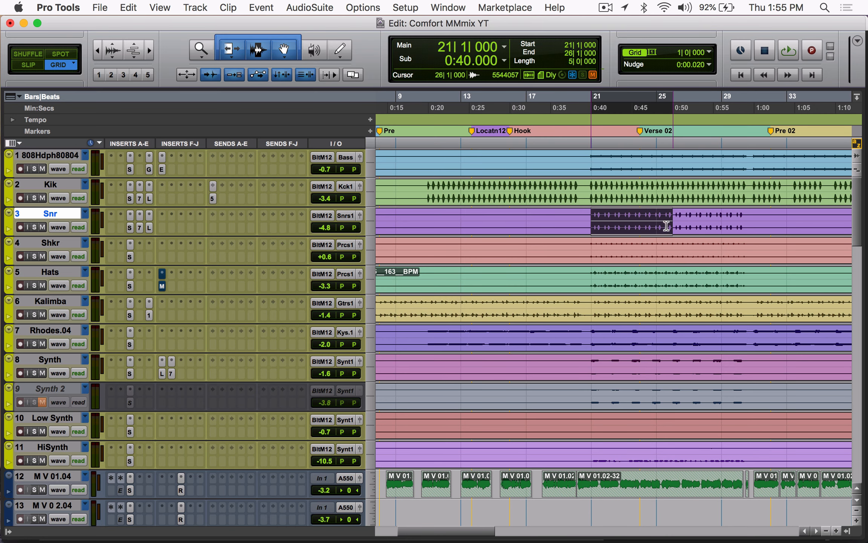
pyautogui.click(133, 225)
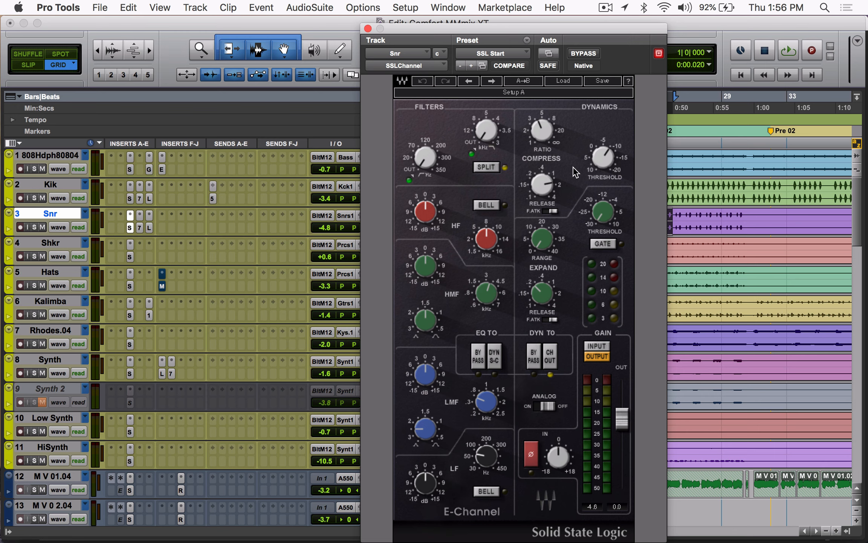
pyautogui.click(542, 131)
pyautogui.press('space')
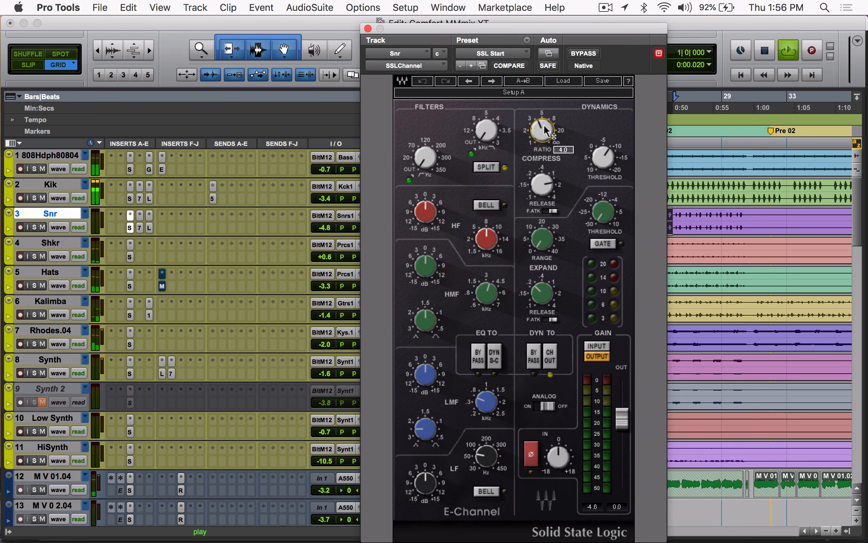
pyautogui.click(142, 226)
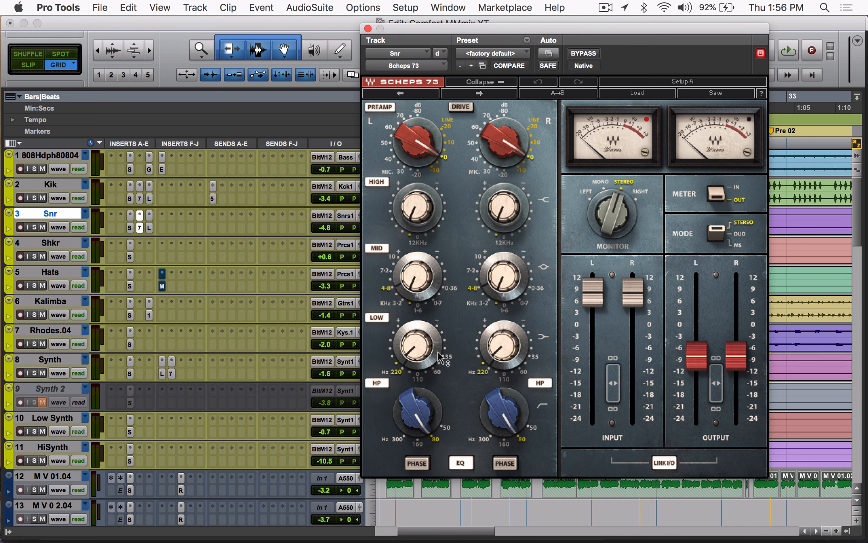
pyautogui.click(150, 228)
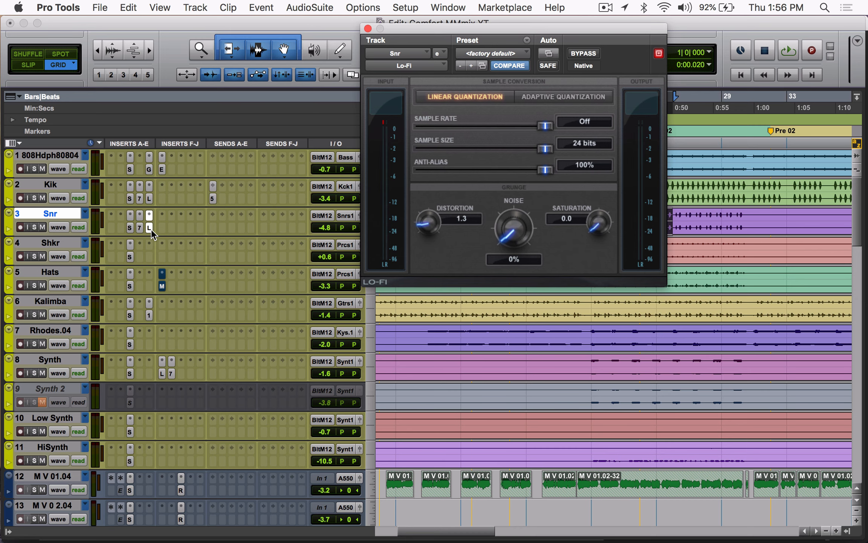
pyautogui.click(151, 228)
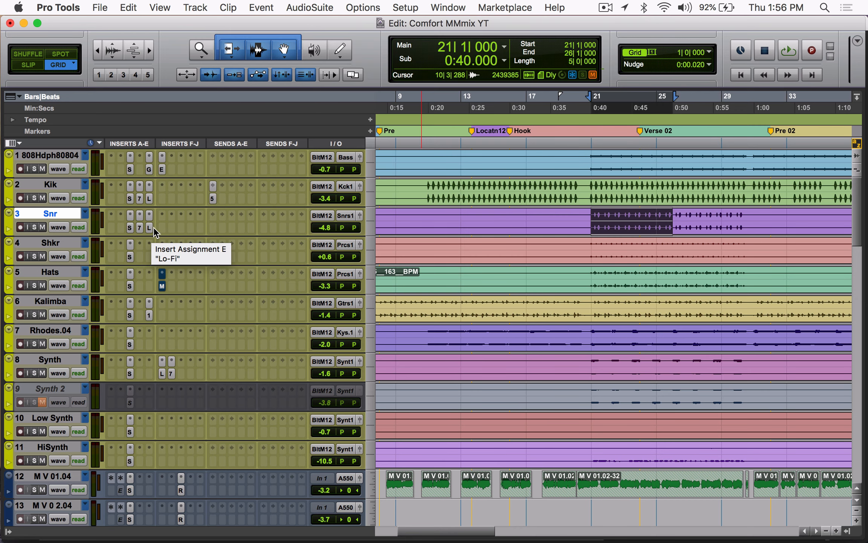
# Step: Loop the five-bar selection while bypassing and re-enabling all three Snr inserts to compare the sound
pyautogui.press('space')
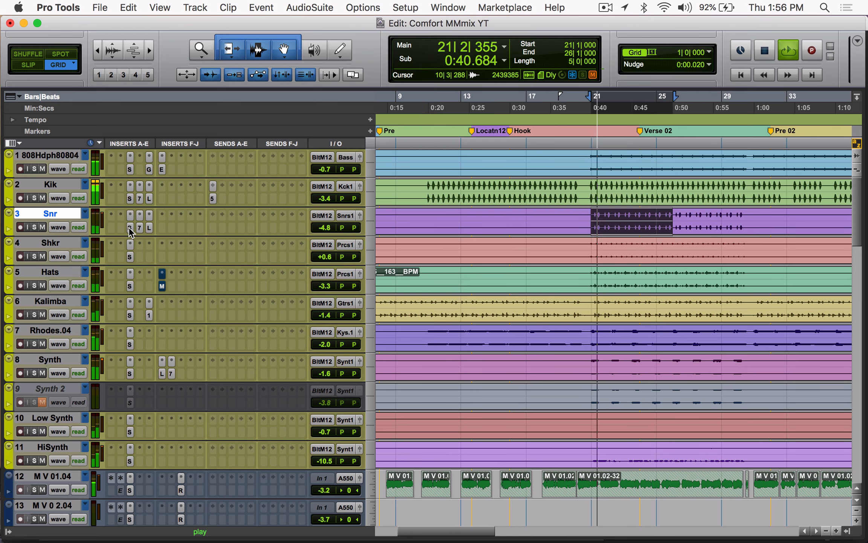
pyautogui.keyDown('ctrl'); pyautogui.keyDown('super'); pyautogui.click(130, 226); pyautogui.keyUp('super'); pyautogui.keyUp('ctrl')
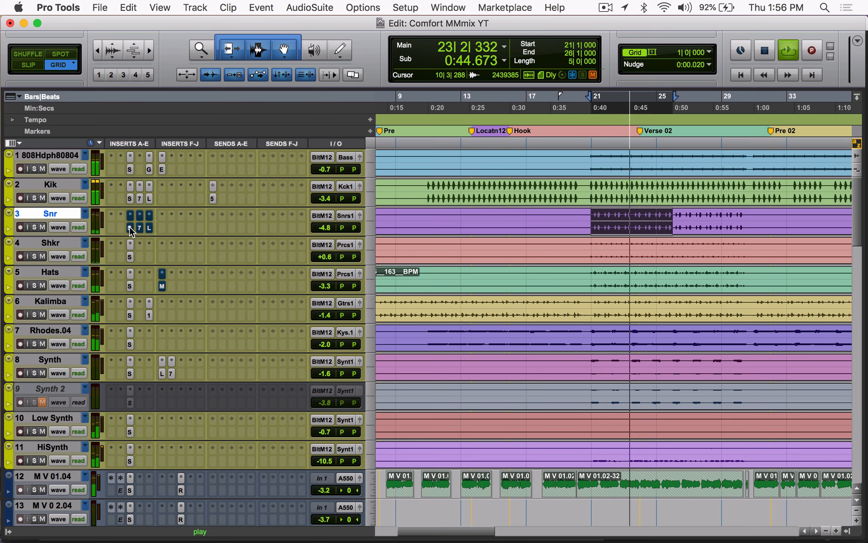
pyautogui.keyDown('ctrl'); pyautogui.keyDown('super'); pyautogui.click(129, 227); pyautogui.keyUp('super'); pyautogui.keyUp('ctrl')
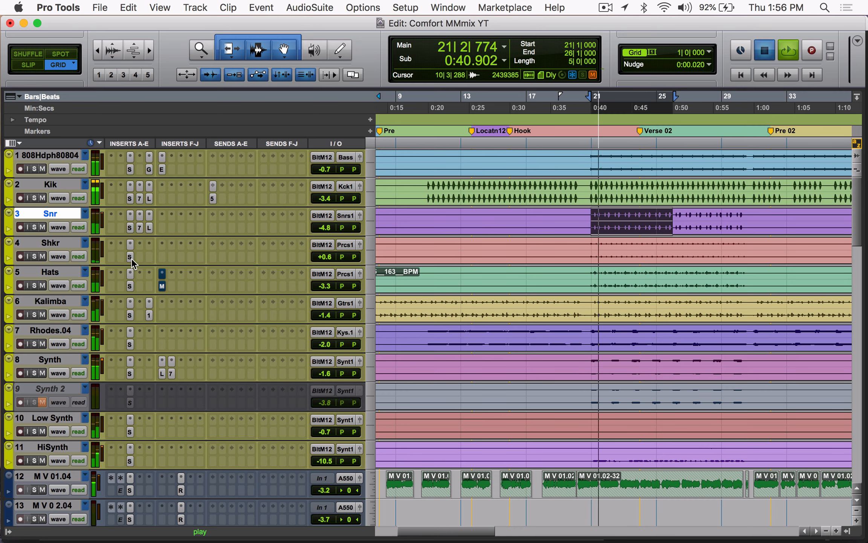
pyautogui.press('space')
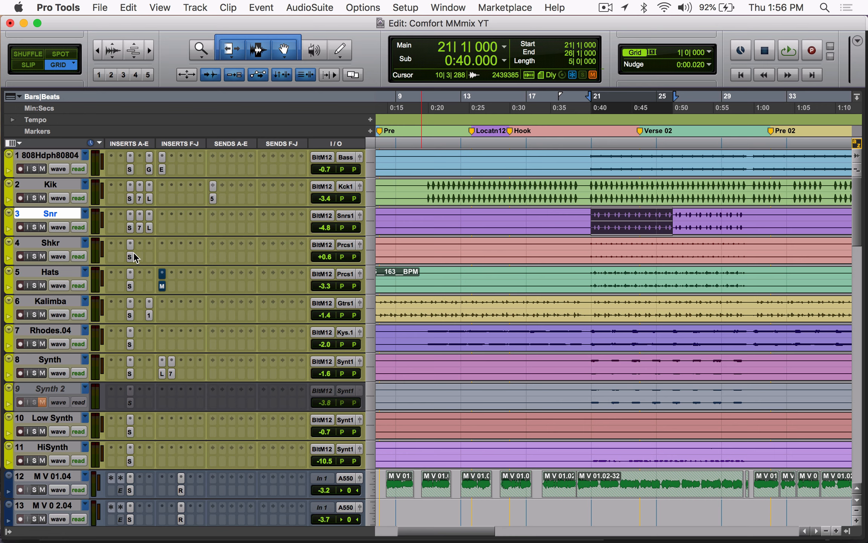
# Step: Examine the Shkr track's SSLChannel filter, HF, HMF and compressor threshold settings during playback, and close the plug-in window
pyautogui.click(130, 257)
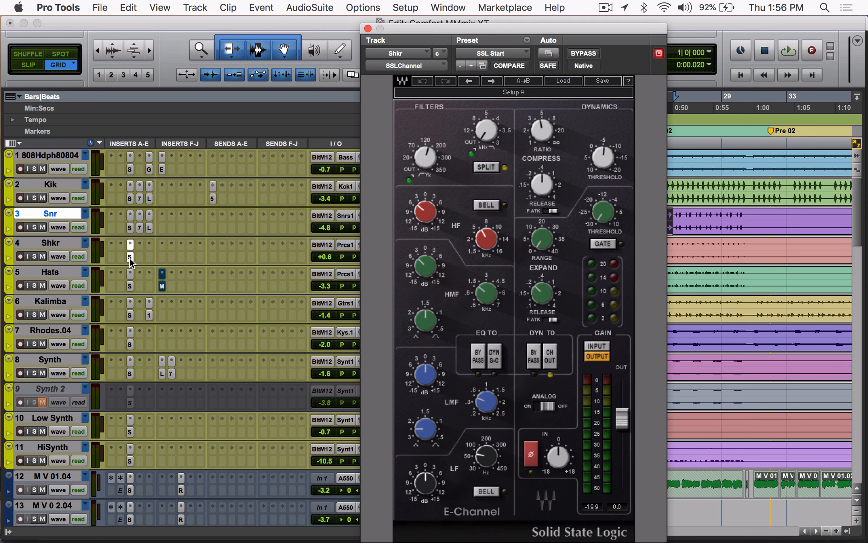
pyautogui.moveTo(493, 23); pyautogui.dragTo(397, 4)
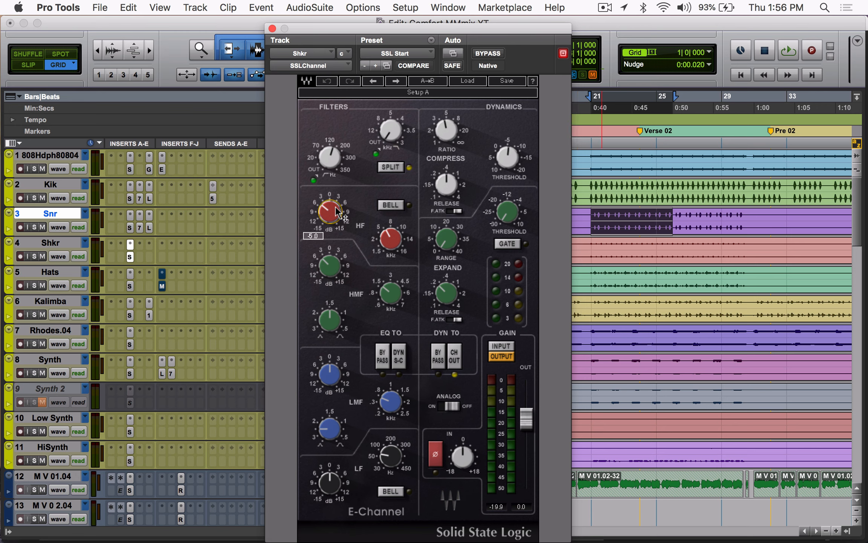
pyautogui.moveTo(334, 255)
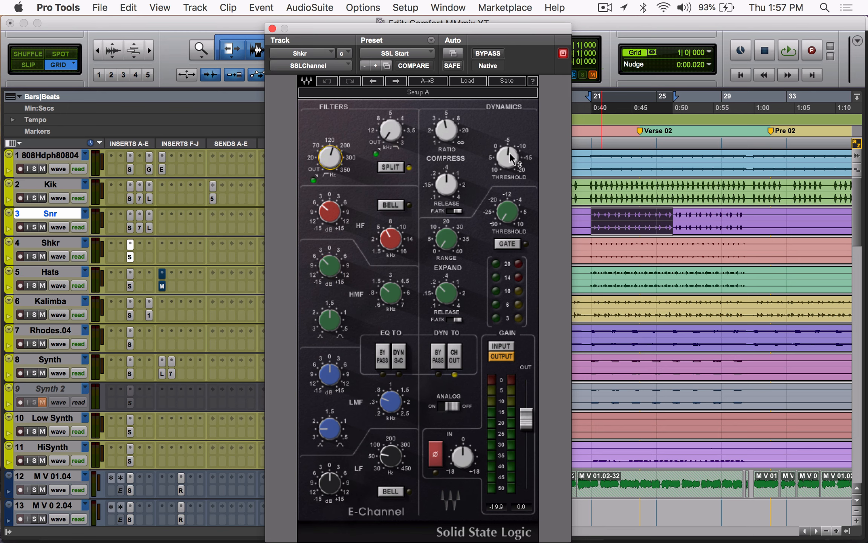
pyautogui.moveTo(510, 154)
pyautogui.press('space')
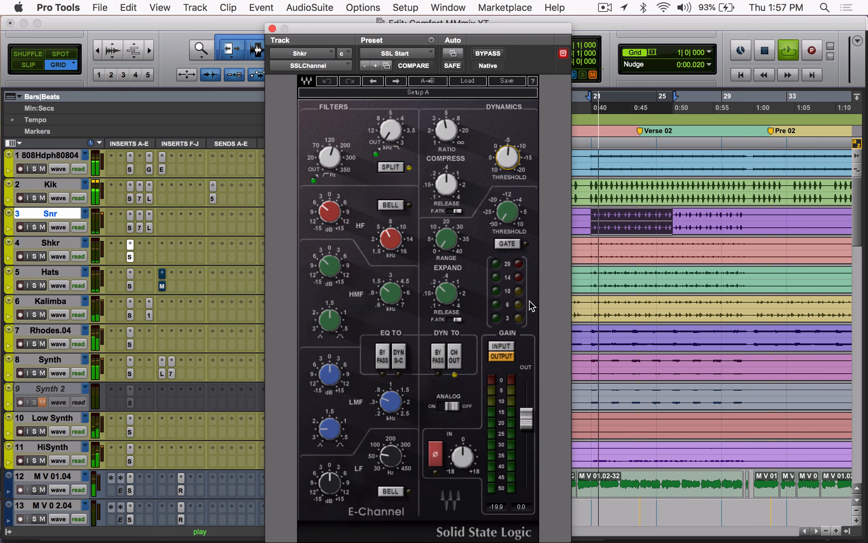
pyautogui.press('space')
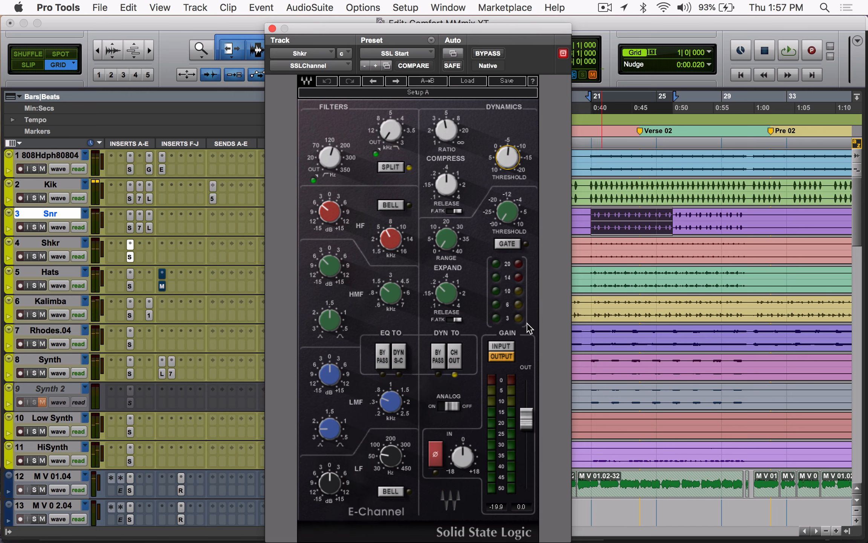
pyautogui.press('space')
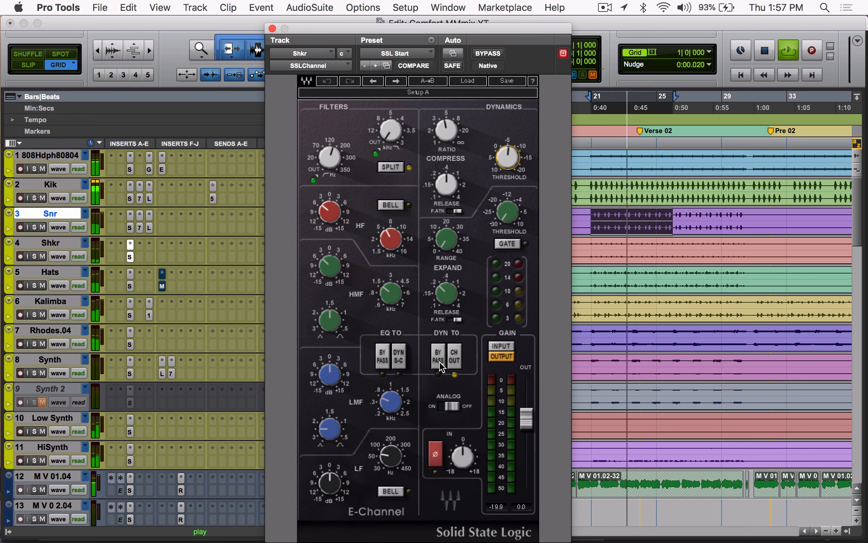
pyautogui.press('space')
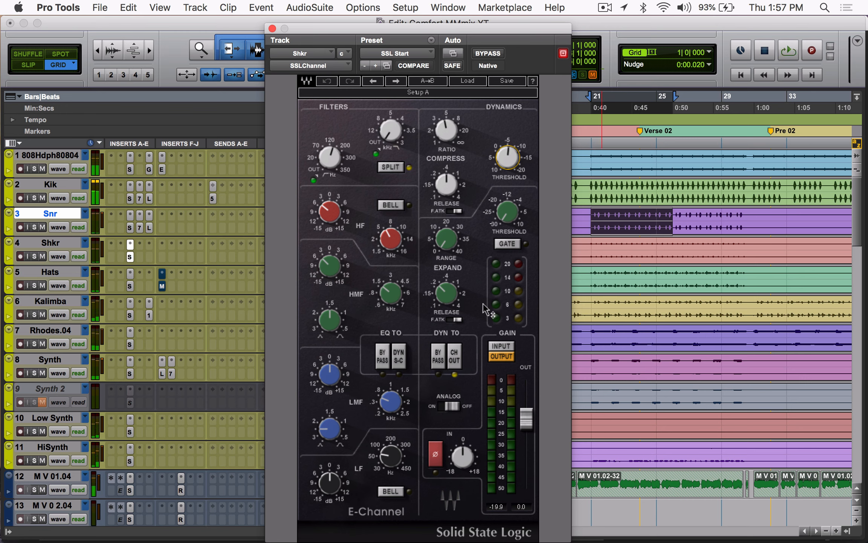
pyautogui.click(272, 29)
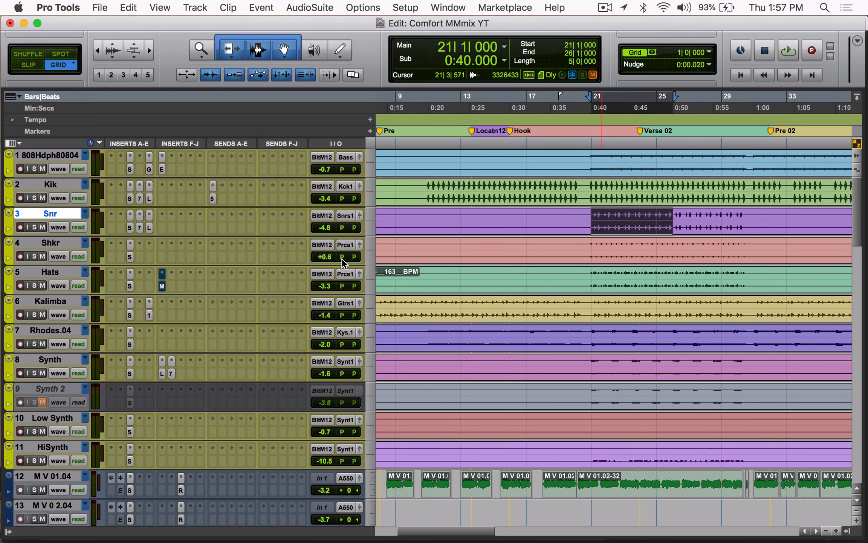
# Step: Solo the Hats track while looping playback, bypass and re-enable its SSLChannel insert to compare, and unsolo it
pyautogui.moveTo(358, 256); pyautogui.dragTo(355, 260)
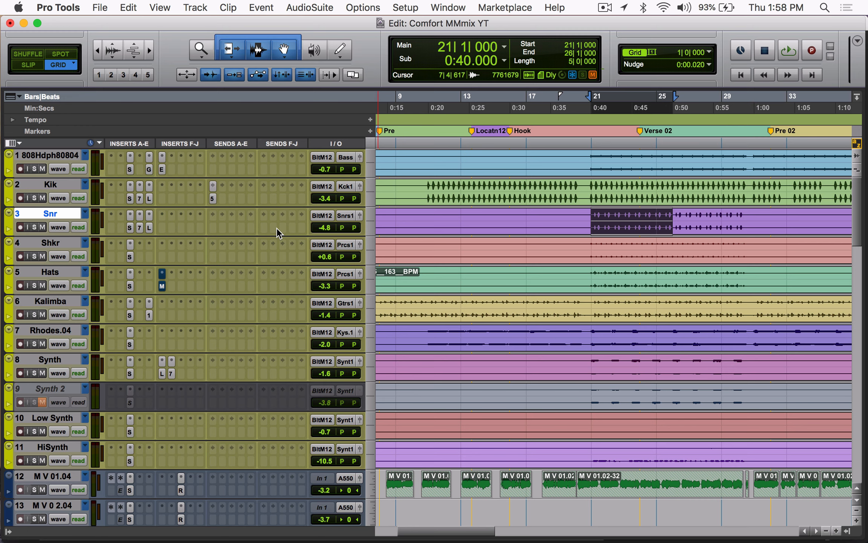
pyautogui.press('space')
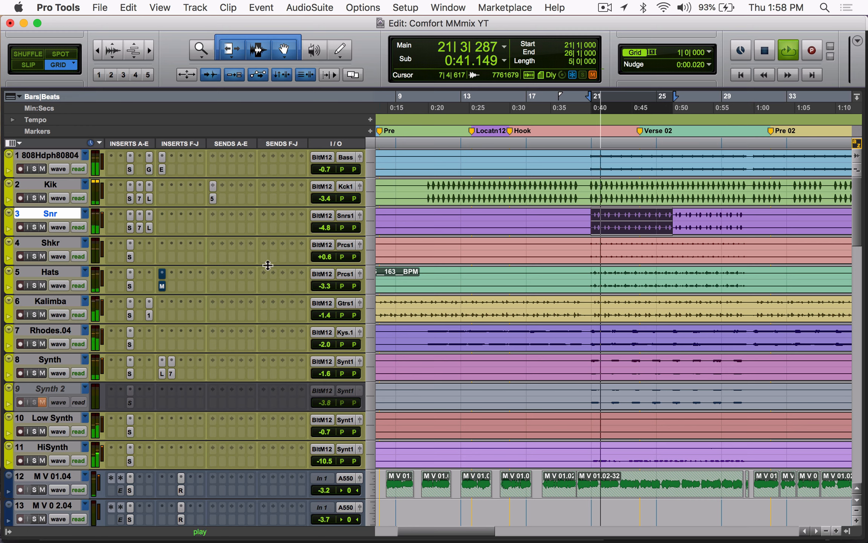
pyautogui.click(33, 286)
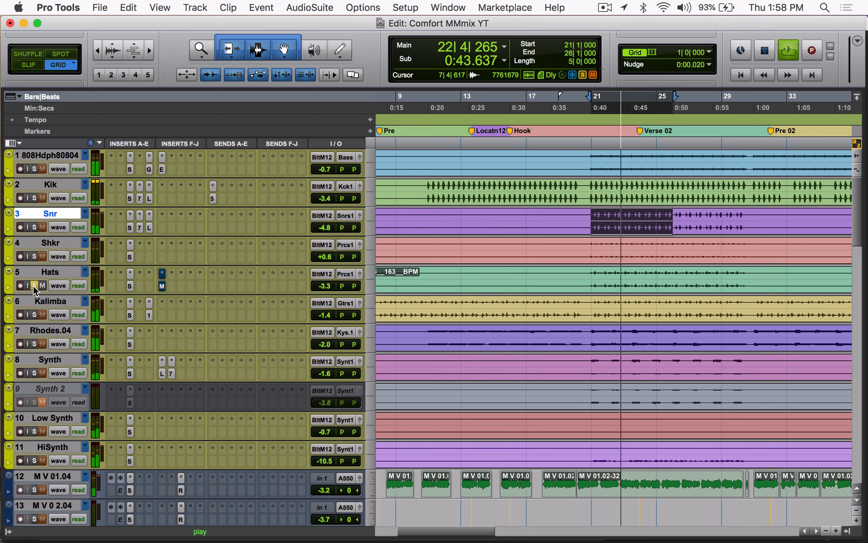
pyautogui.click(130, 285)
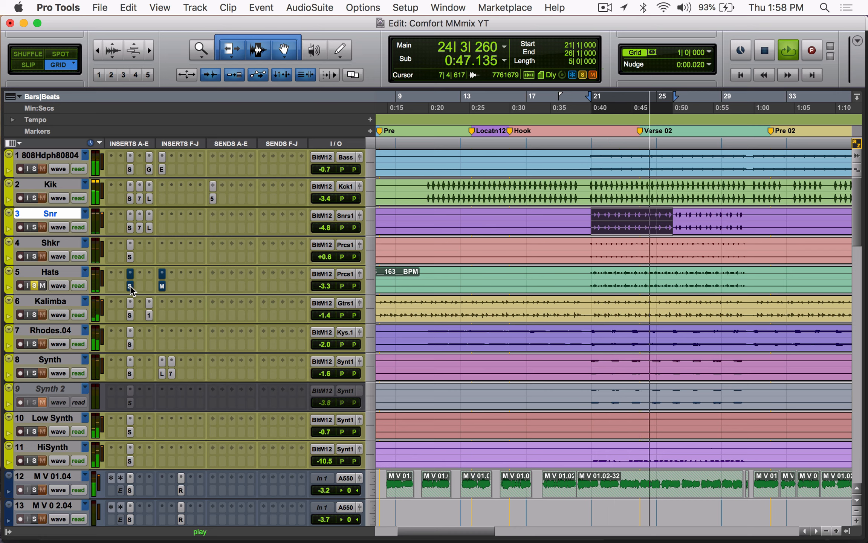
pyautogui.click(131, 286)
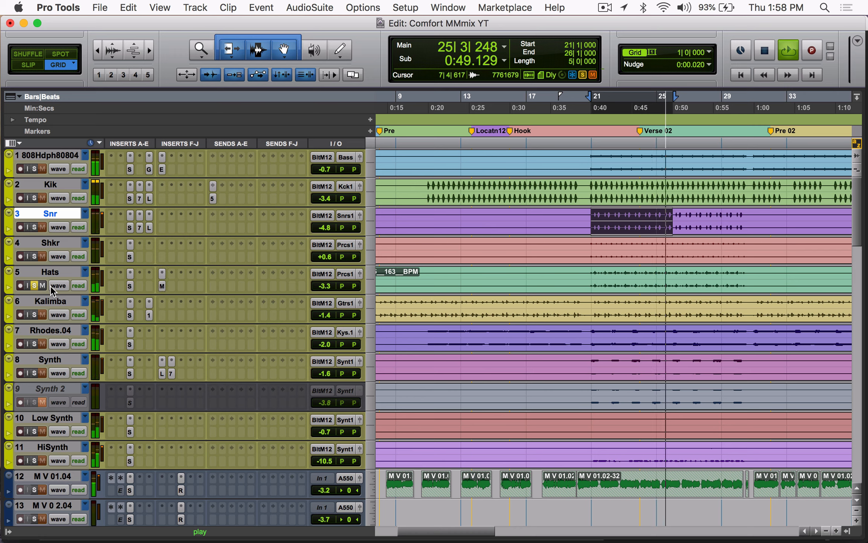
pyautogui.click(35, 286)
pyautogui.press('space')
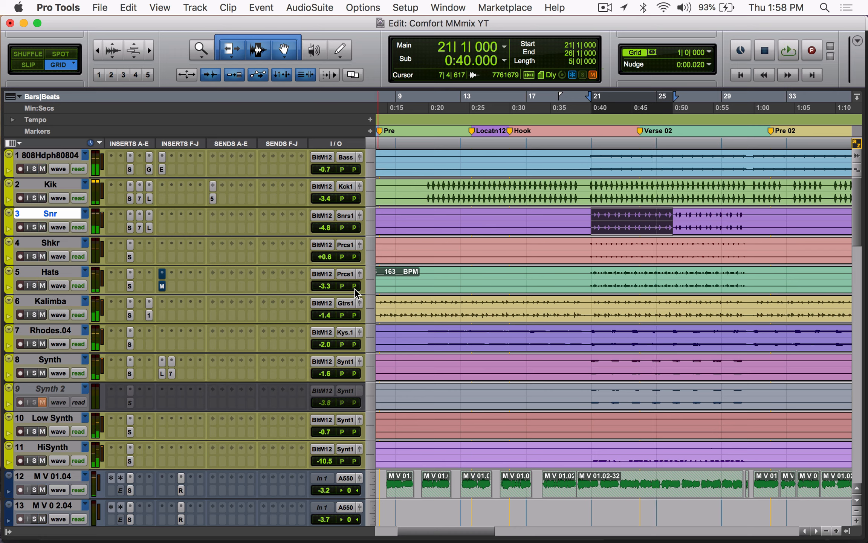
# Step: Inspect the Hats track's MondoMod insert, and select the Hats clip from 75|4|711 to 83|3|365 to check the insert's automated bypass
pyautogui.click(162, 285)
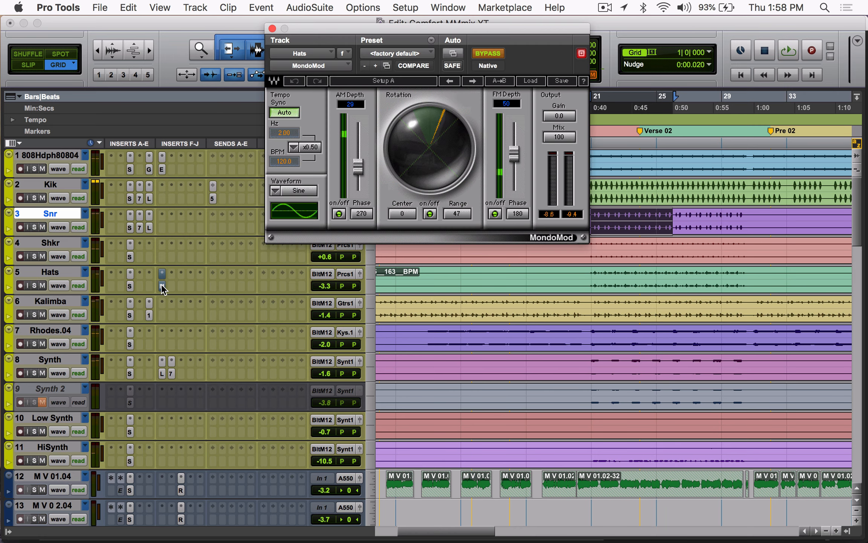
pyautogui.click(162, 286)
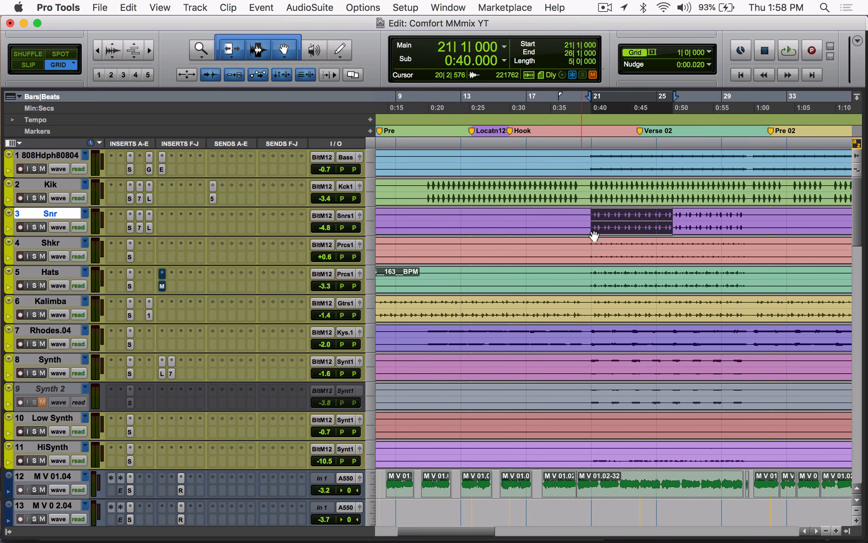
pyautogui.scroll(-5, 601, 273)
pyautogui.hscroll(4, 602, 275)
pyautogui.scroll(4, 601, 275)
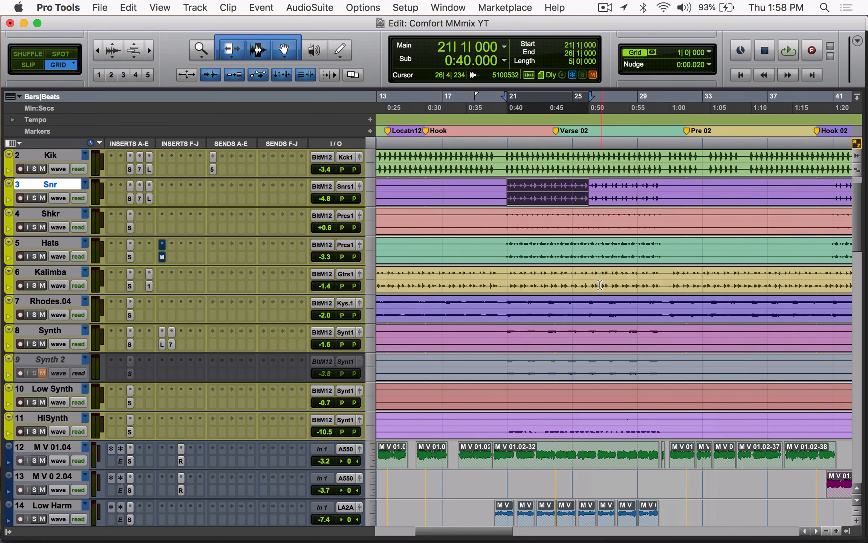
pyautogui.press('r')
pyautogui.hscroll(8, 600, 288)
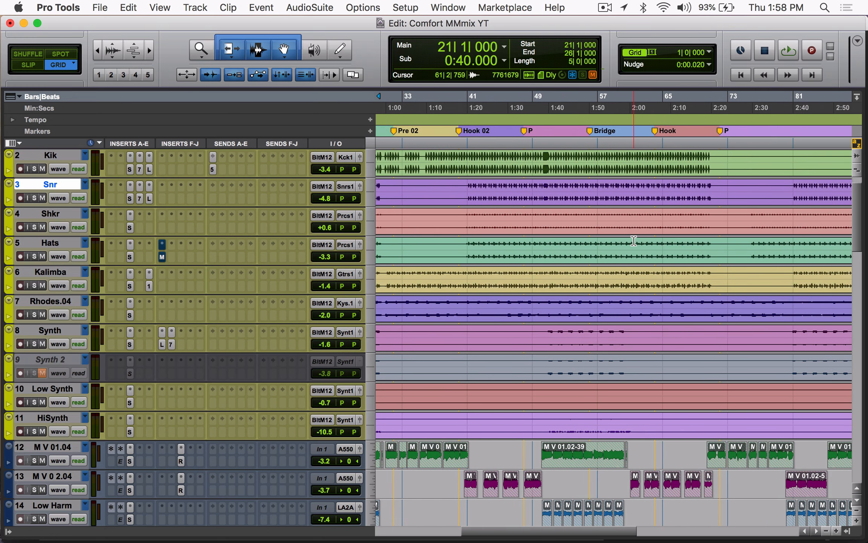
pyautogui.hscroll(6, 666, 241)
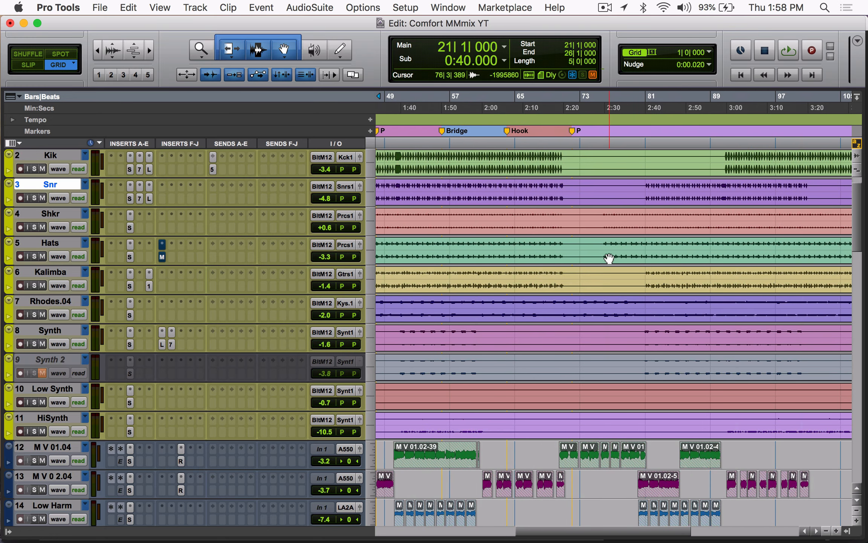
pyautogui.moveTo(604, 244); pyautogui.dragTo(666, 244)
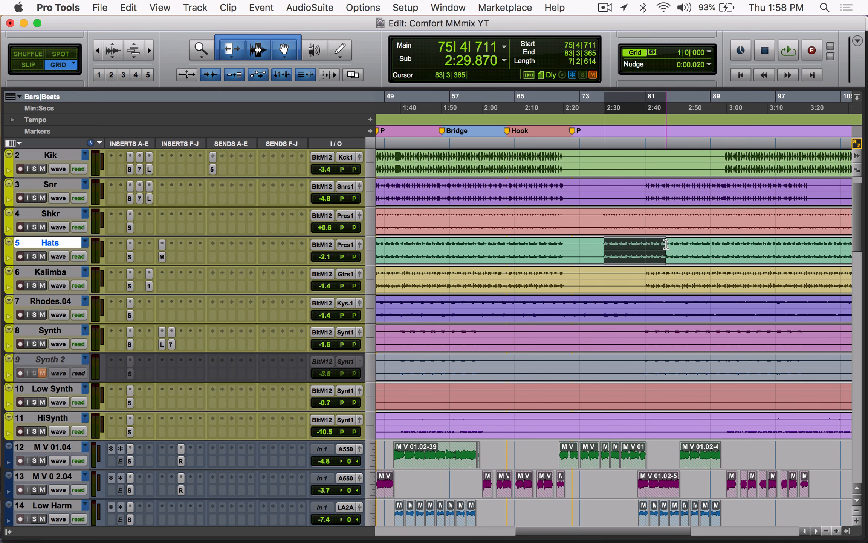
# Step: Select the Synth clip from 20|3|894 to 30|4|860, spanning the Hook and Verse 02 markers
pyautogui.hscroll(-15, 666, 244)
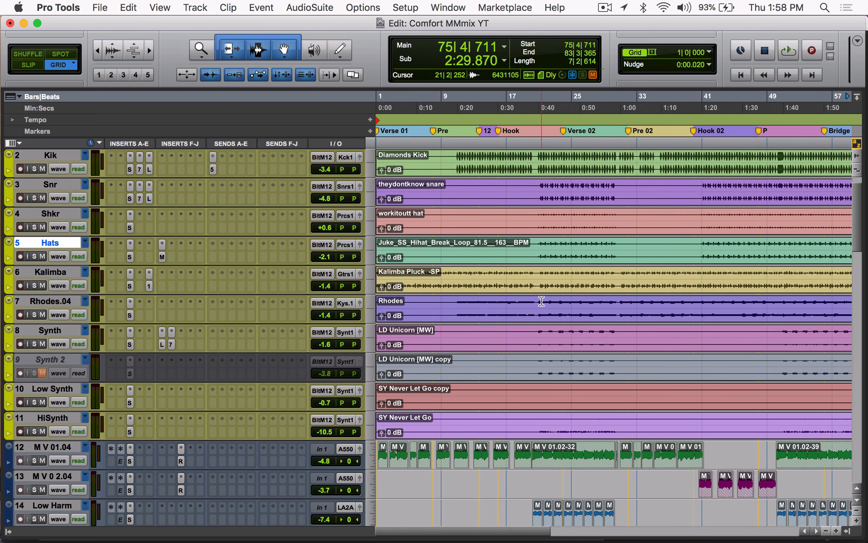
pyautogui.click(540, 261)
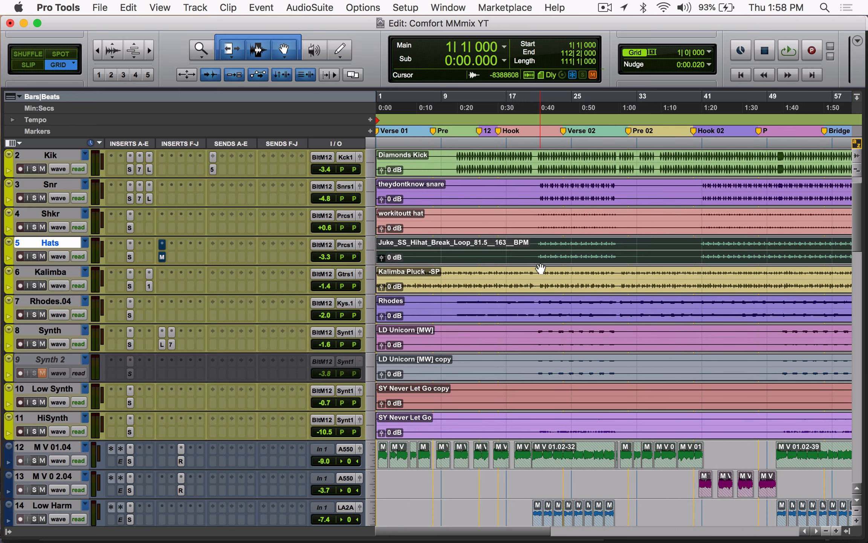
pyautogui.click(544, 273)
pyautogui.scroll(-2, 544, 276)
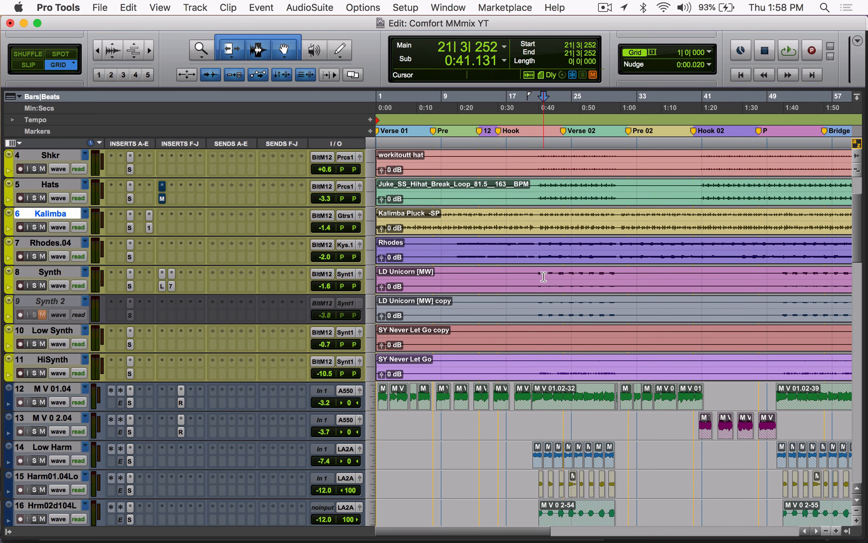
pyautogui.moveTo(536, 277); pyautogui.dragTo(620, 280)
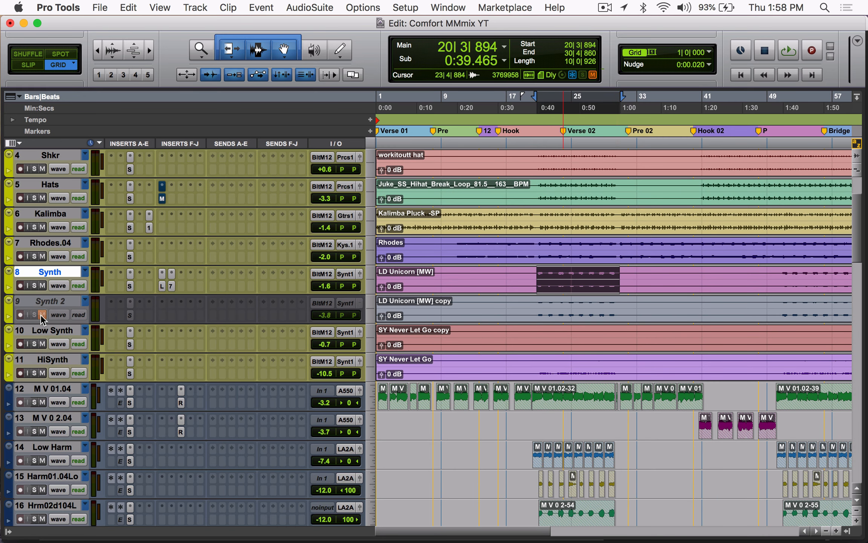
# Step: Make the inactive Synth 2 track active and unmute it
pyautogui.click(44, 302)
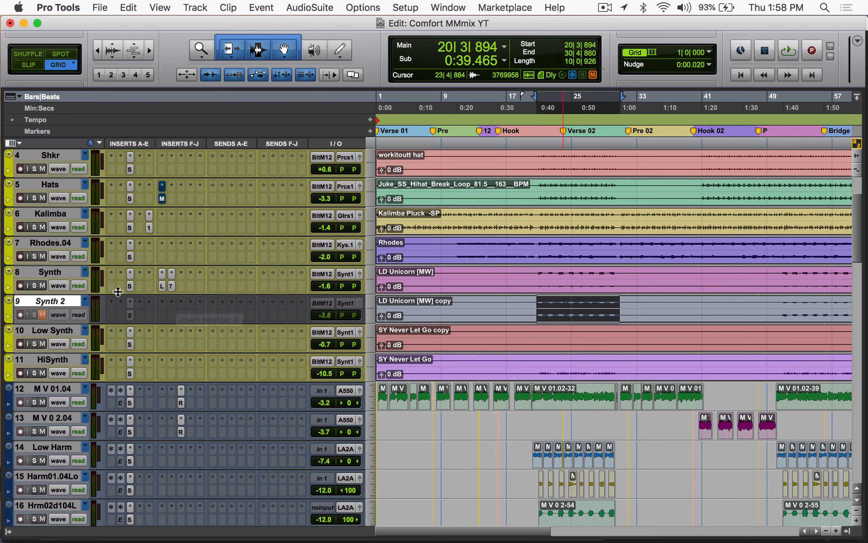
pyautogui.rightClick(45, 300)
pyautogui.click(86, 317)
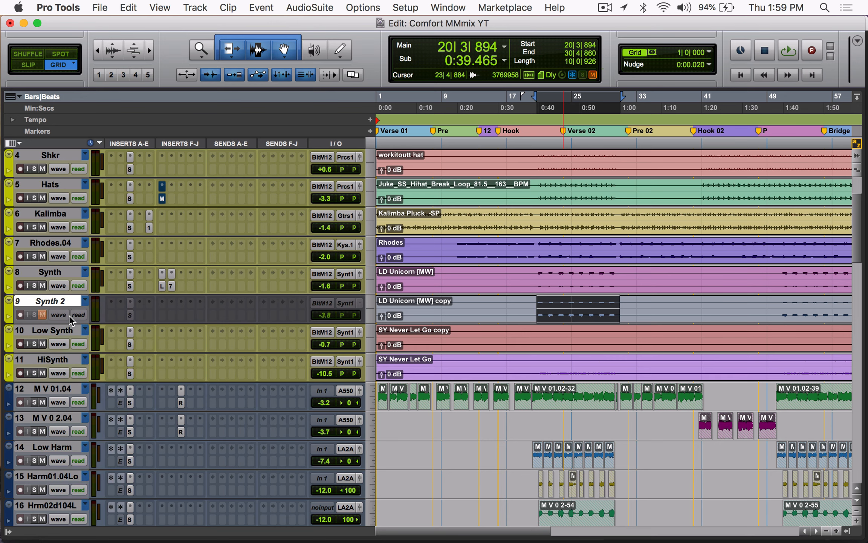
pyautogui.click(42, 315)
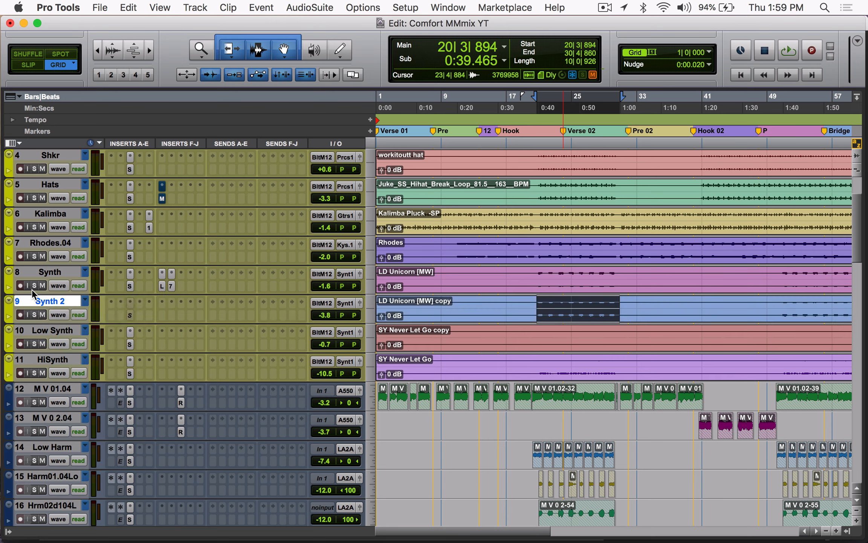
# Step: Solo Synth and Synth 2 and loop the selection, muting and unmuting Synth 2 to compare the sound
pyautogui.click(34, 285)
pyautogui.click(33, 314)
pyautogui.press('space')
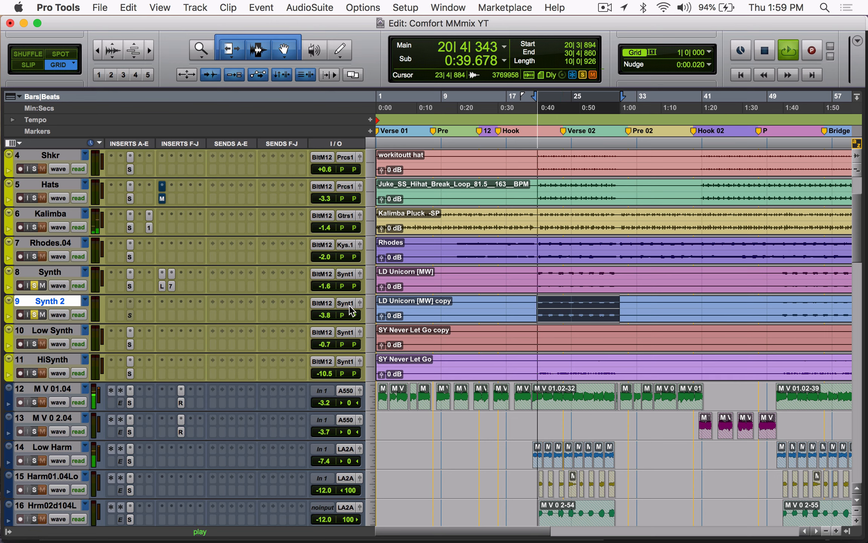
pyautogui.click(41, 315)
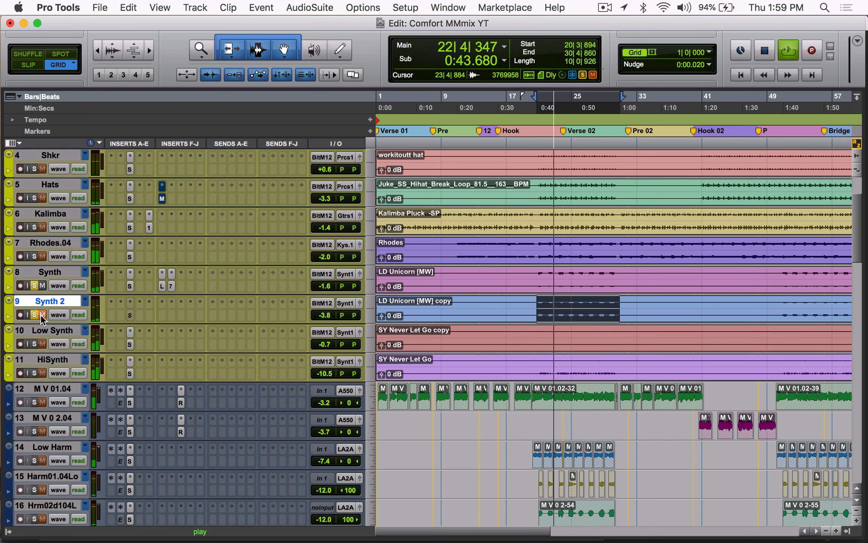
pyautogui.click(41, 315)
# Step: Bypass the Synth track's Little MicroShift and the insert beside it, and replay the soloed synths without them
pyautogui.keyDown('super'); pyautogui.click(172, 286); pyautogui.keyUp('super')
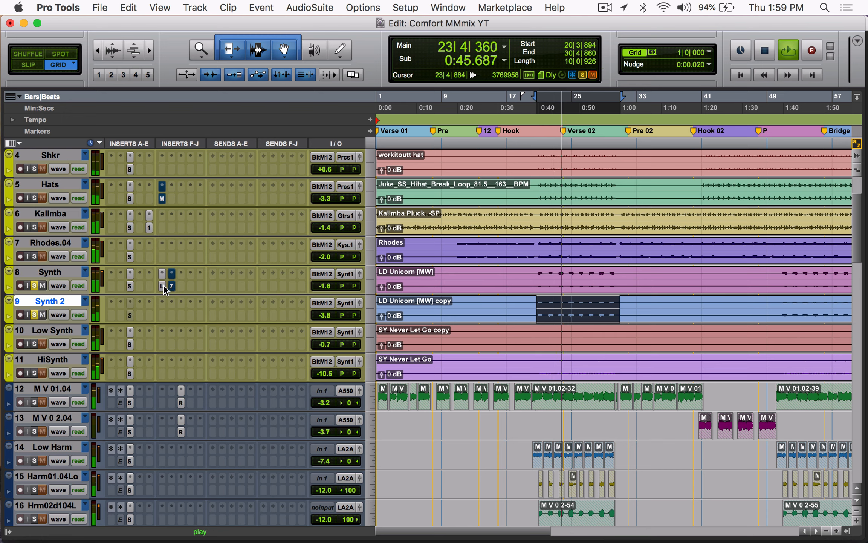
pyautogui.keyDown('super'); pyautogui.click(163, 286); pyautogui.keyUp('super')
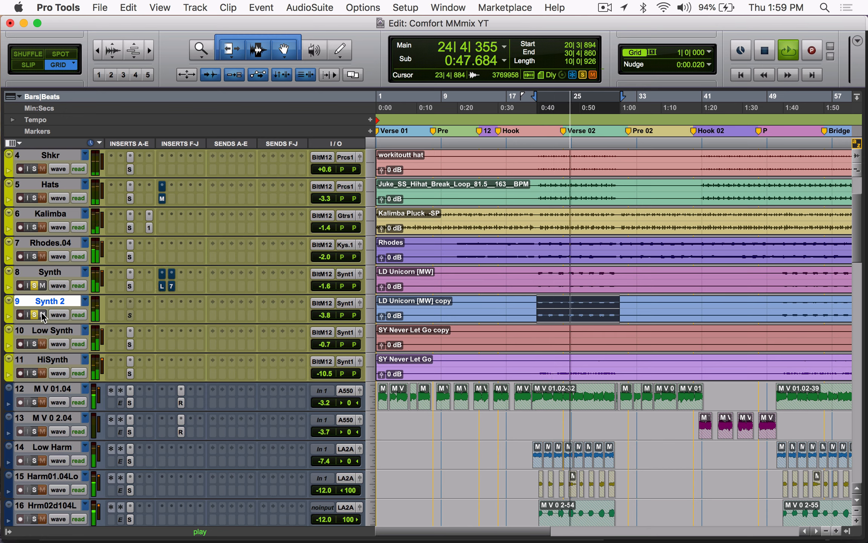
pyautogui.press('space')
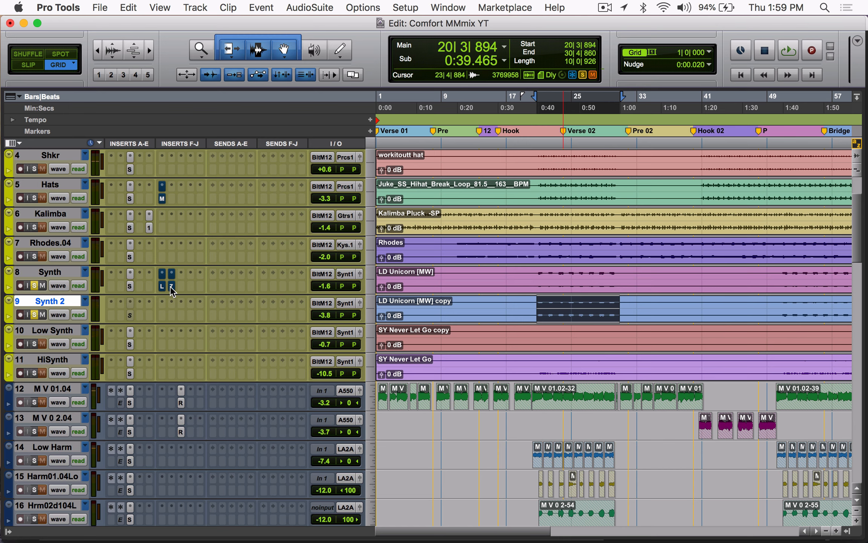
pyautogui.press('space')
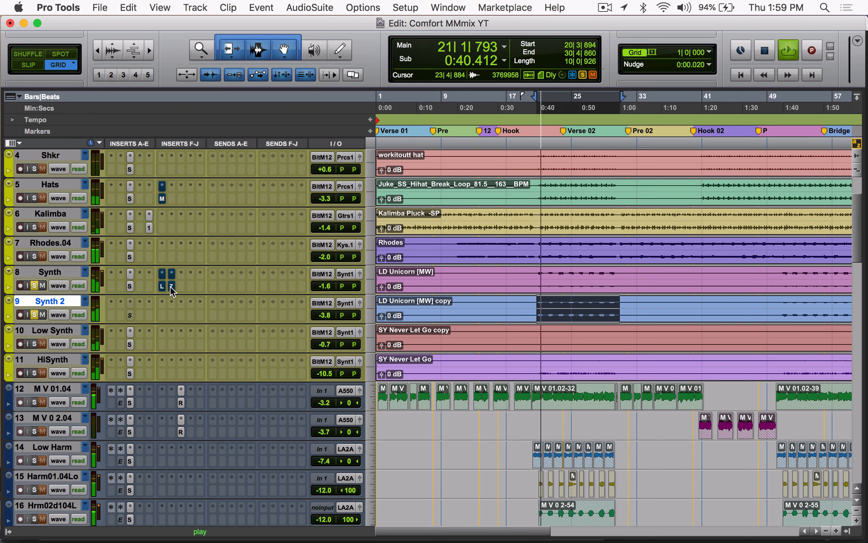
# Step: Stop playback and make the Synth 2 track inactive
pyautogui.press('space')
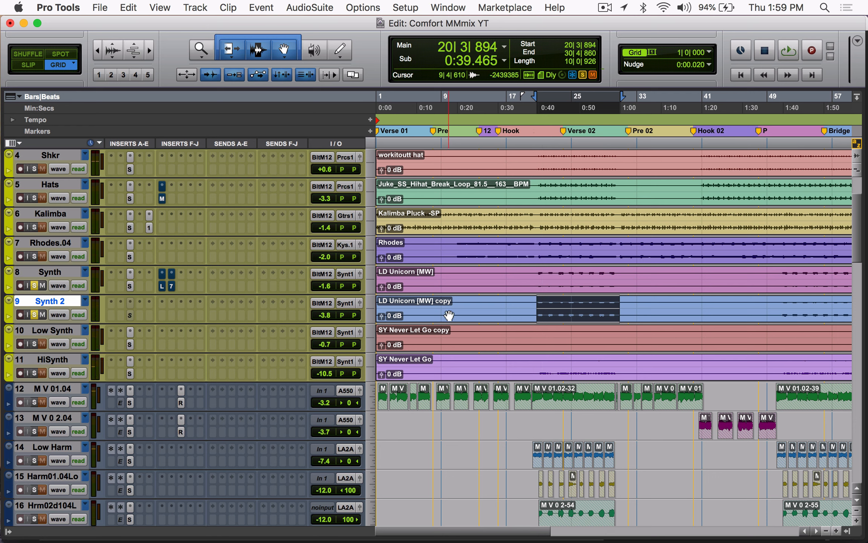
pyautogui.rightClick(62, 303)
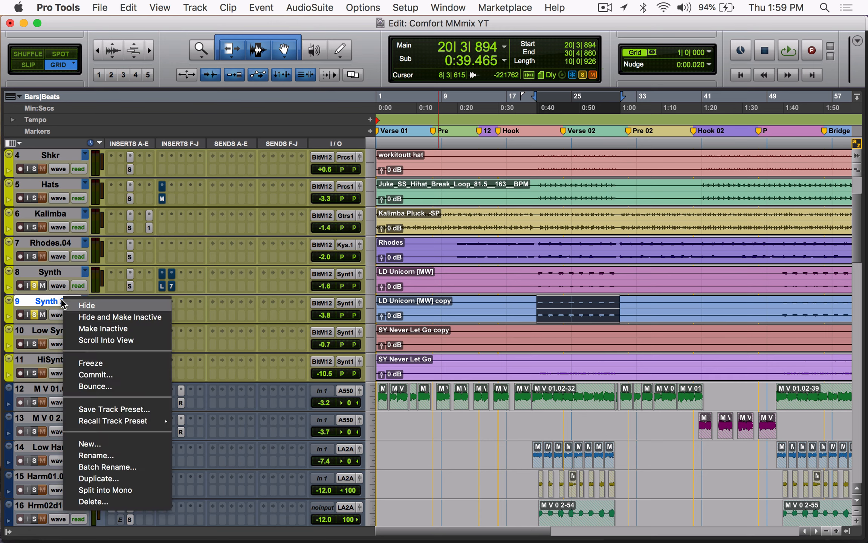
pyautogui.click(99, 326)
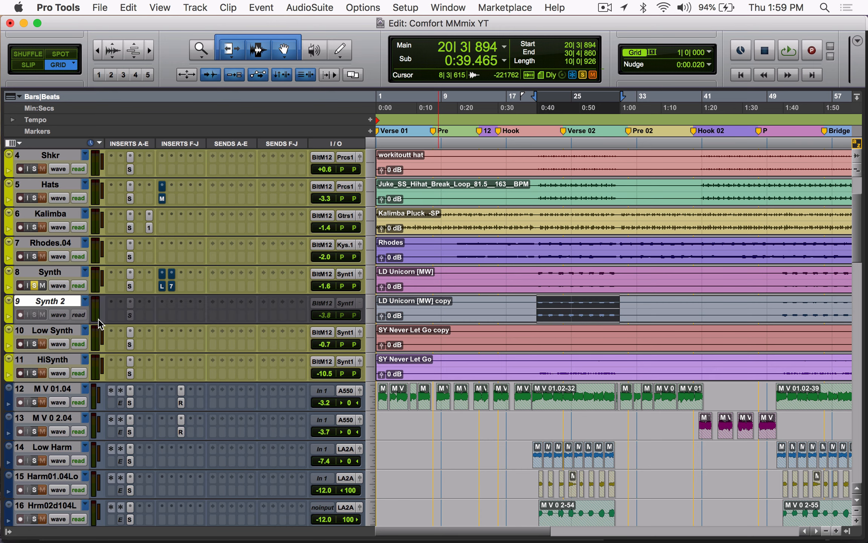
# Step: Inspect the Synth track's SSLChannel filter and HF settings and its Little MicroShift insert
pyautogui.click(130, 286)
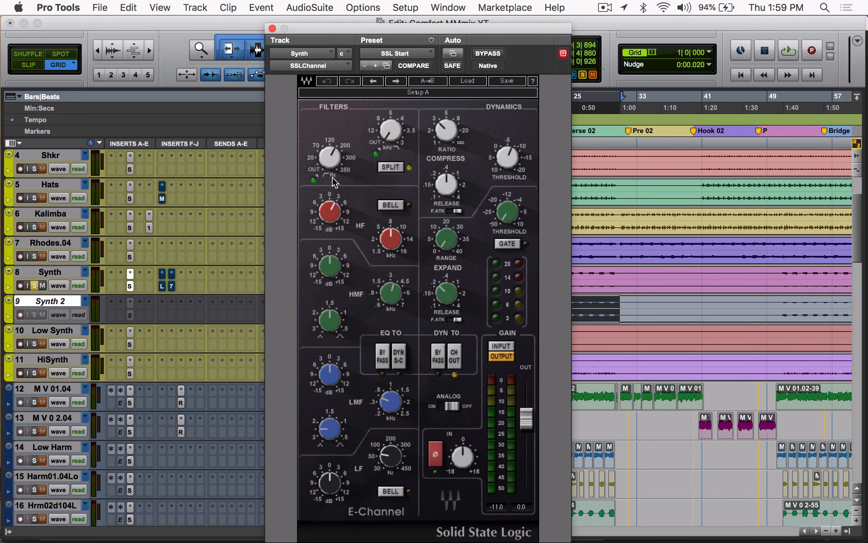
pyautogui.click(333, 209)
pyautogui.click(163, 285)
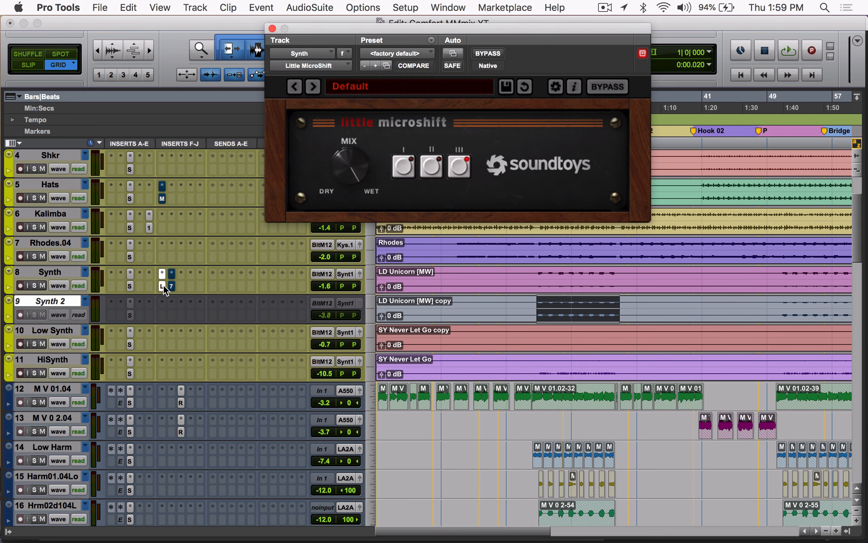
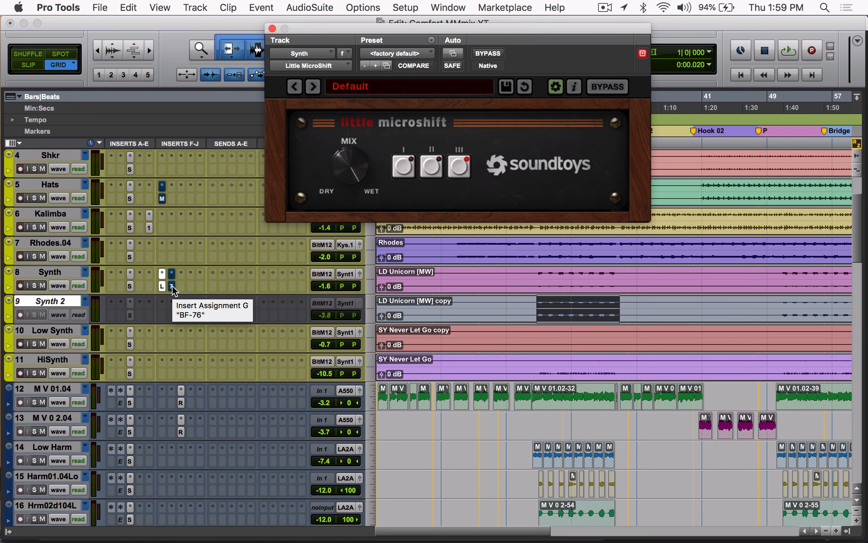
# Step: Inspect the Synth track's BF-76 limiter and browse the multichannel Dynamics plug-ins for BF-76 (stereo)
pyautogui.click(172, 287)
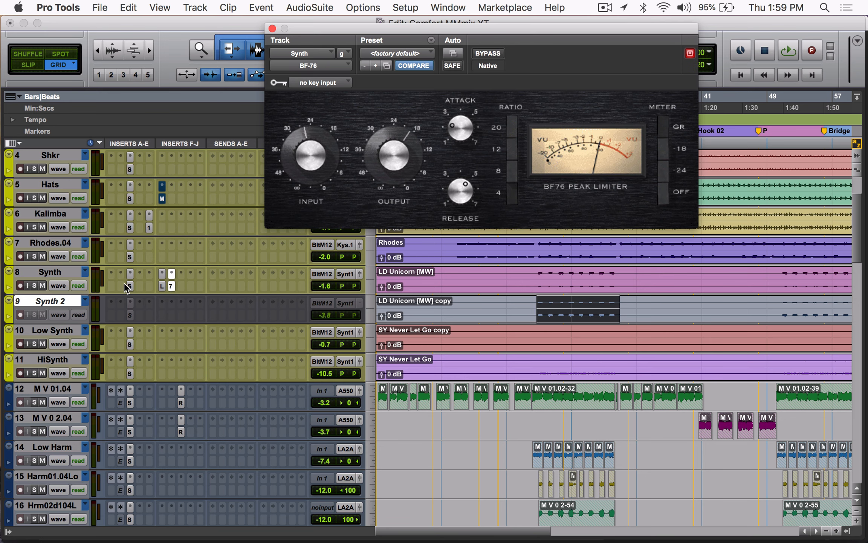
pyautogui.click(179, 272)
pyautogui.moveTo(222, 275)
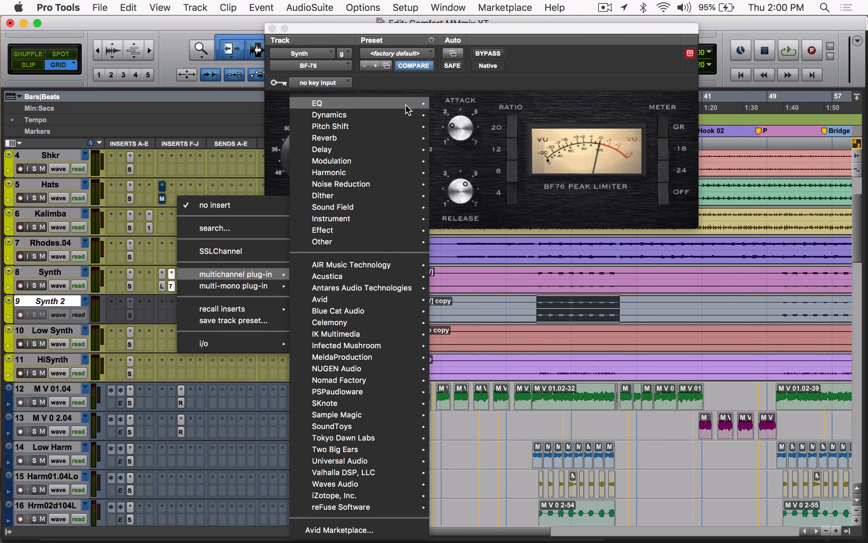
pyautogui.moveTo(398, 115)
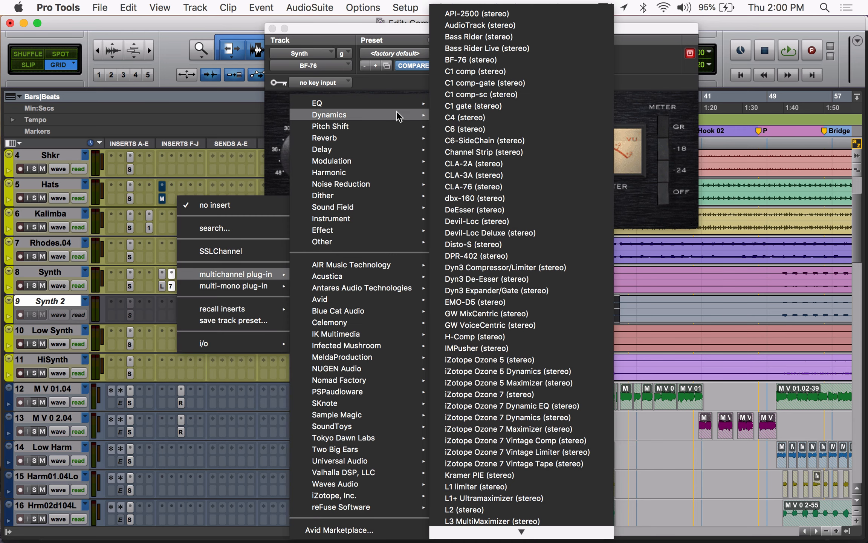
pyautogui.click(490, 60)
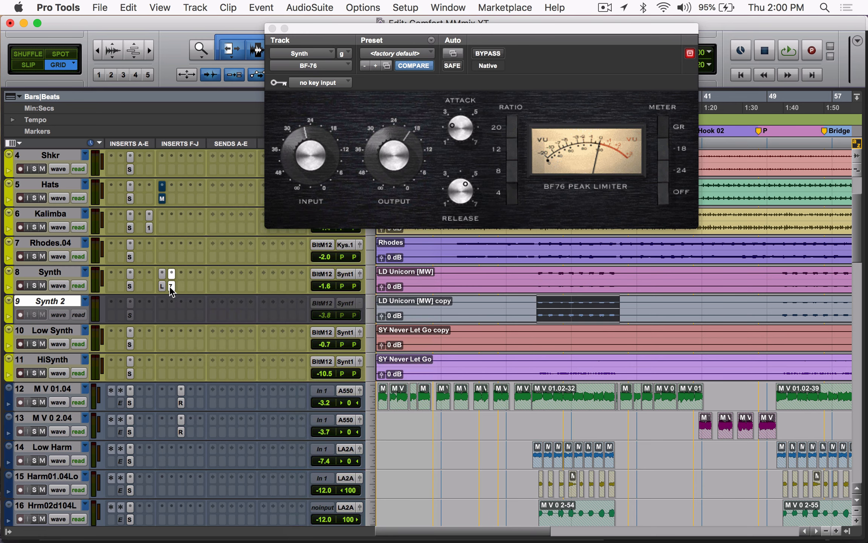
# Step: Play the loop with Synth soloed, bypassing all its inserts and reactivating them to compare, and unsolo it in the full mix
pyautogui.press('space')
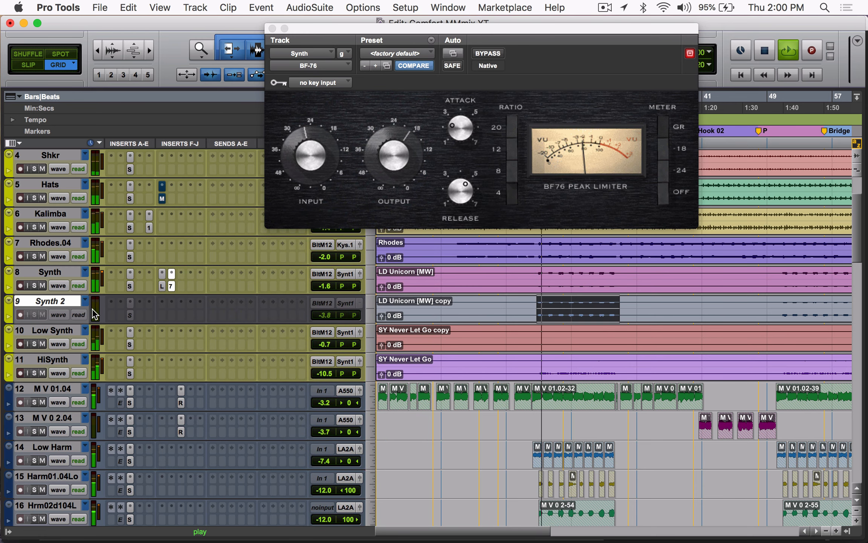
pyautogui.click(34, 285)
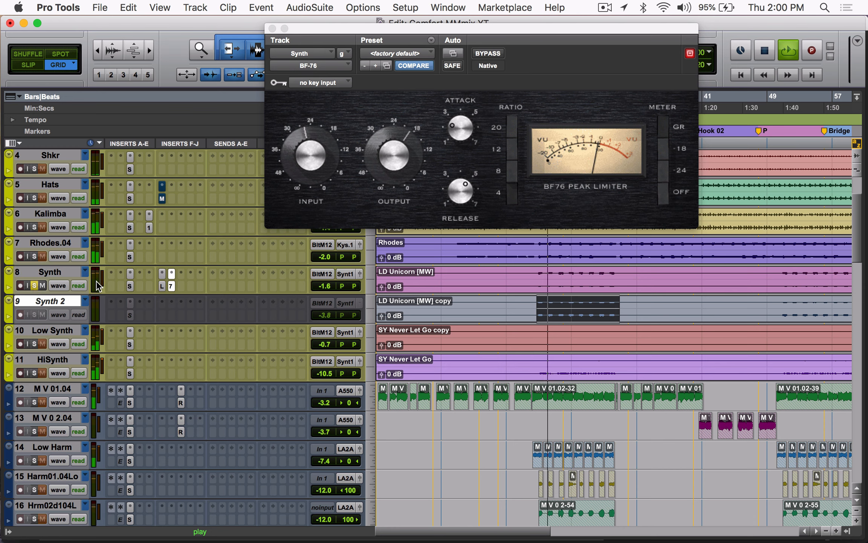
pyautogui.keyDown('shift'); pyautogui.keyDown('super'); pyautogui.click(130, 286); pyautogui.keyUp('super'); pyautogui.keyUp('shift')
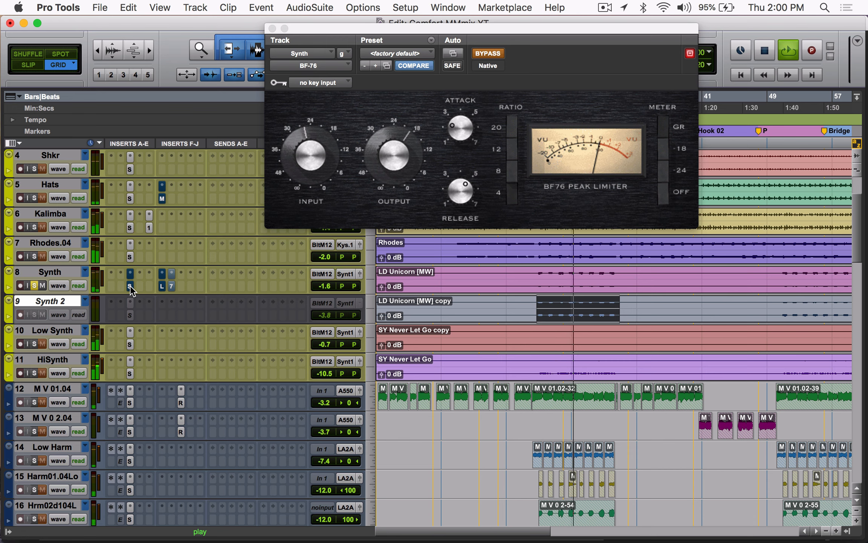
pyautogui.keyDown('shift'); pyautogui.keyDown('super'); pyautogui.click(130, 285); pyautogui.keyUp('super'); pyautogui.keyUp('shift')
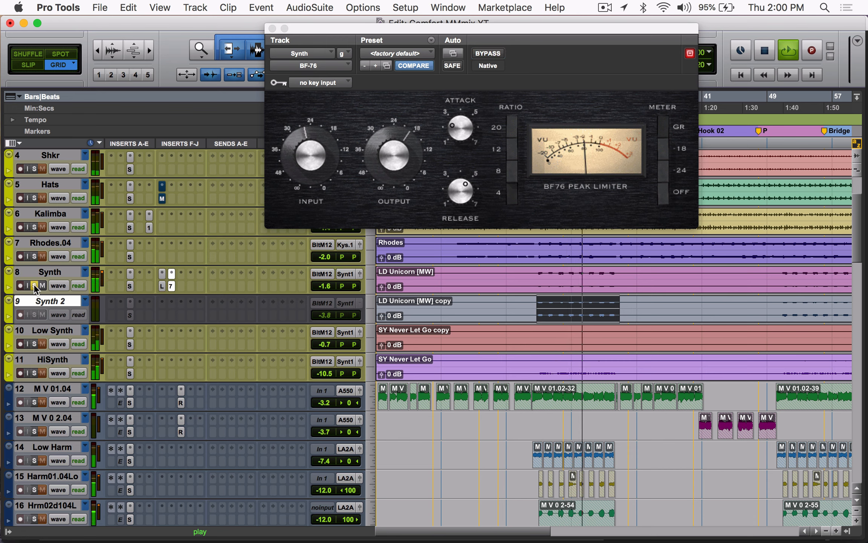
pyautogui.press('space')
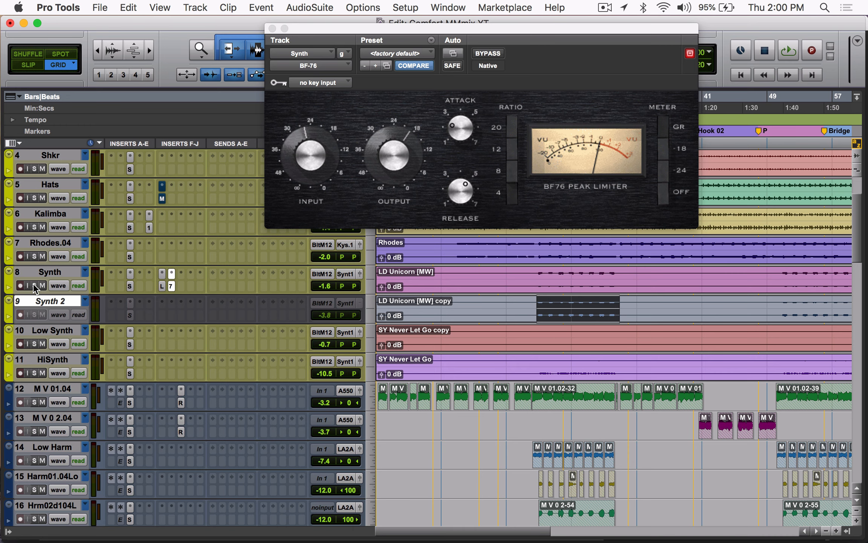
# Step: Play the loop with the BF-76 bypassed, solo Synth, and switch the limiter back on to compare
pyautogui.click(169, 286)
pyautogui.click(169, 286)
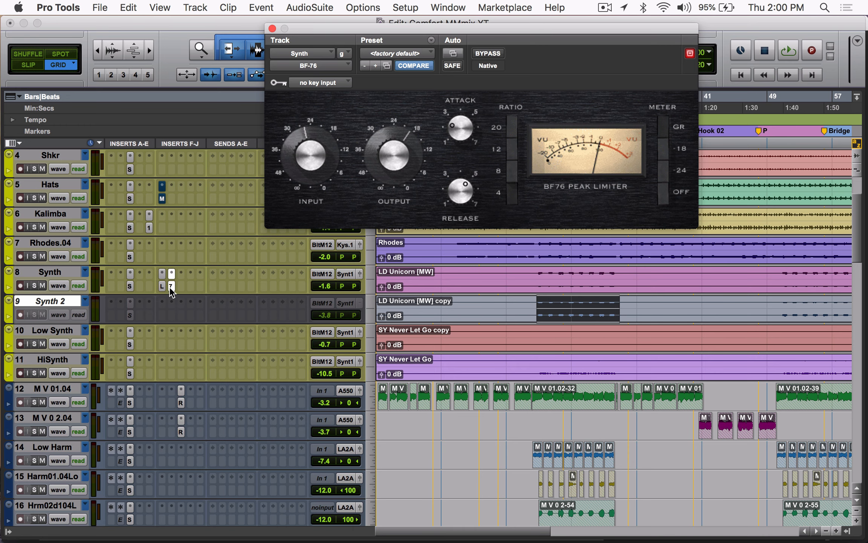
pyautogui.press('space')
pyautogui.keyDown('super'); pyautogui.click(169, 286); pyautogui.keyUp('super')
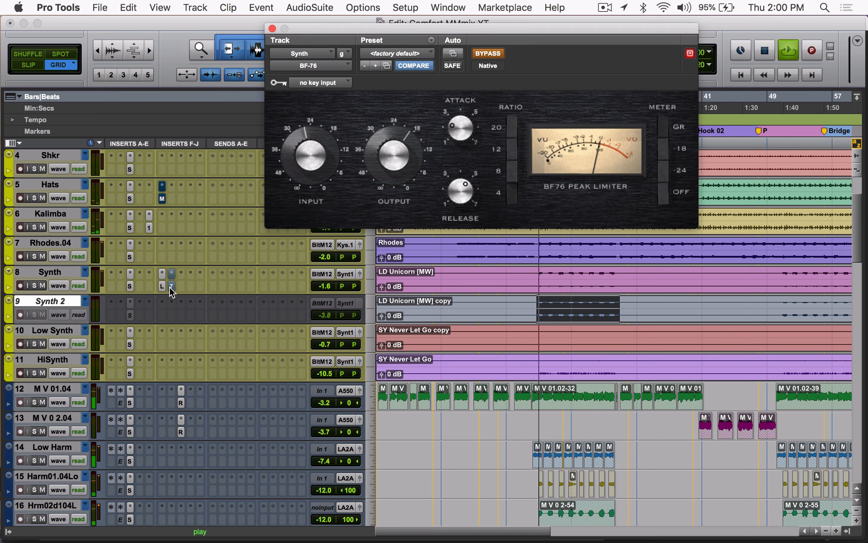
pyautogui.click(33, 285)
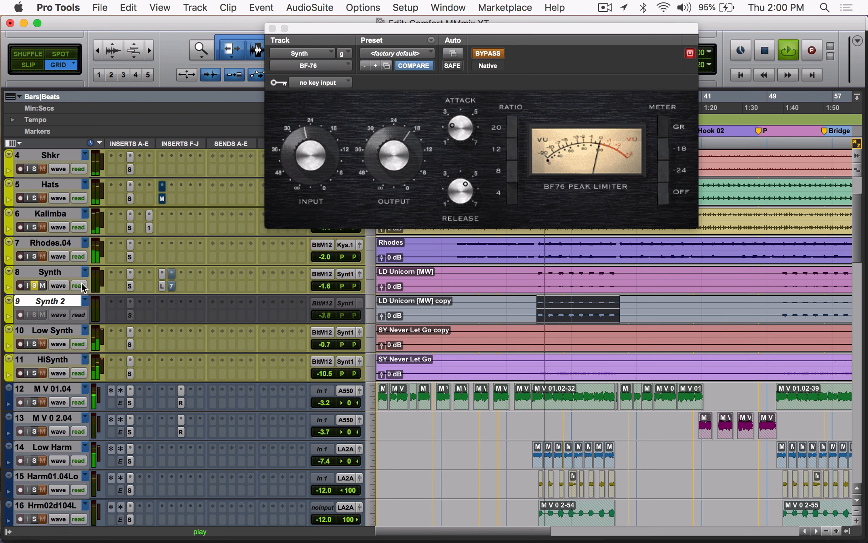
pyautogui.keyDown('super'); pyautogui.click(172, 285); pyautogui.keyUp('super')
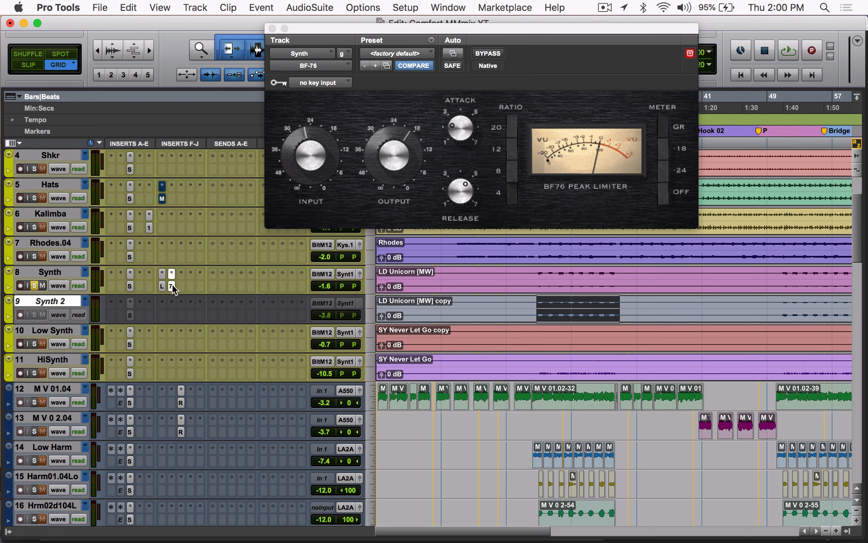
# Step: Replay the soloed Synth with the BF-76 active and with it bypassed, leaving the limiter active
pyautogui.press('space')
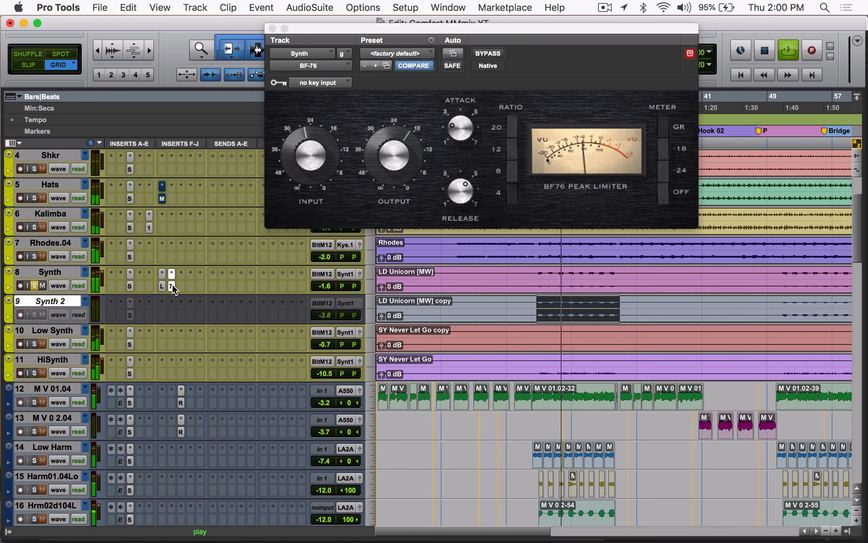
pyautogui.keyDown('super'); pyautogui.click(172, 284); pyautogui.keyUp('super')
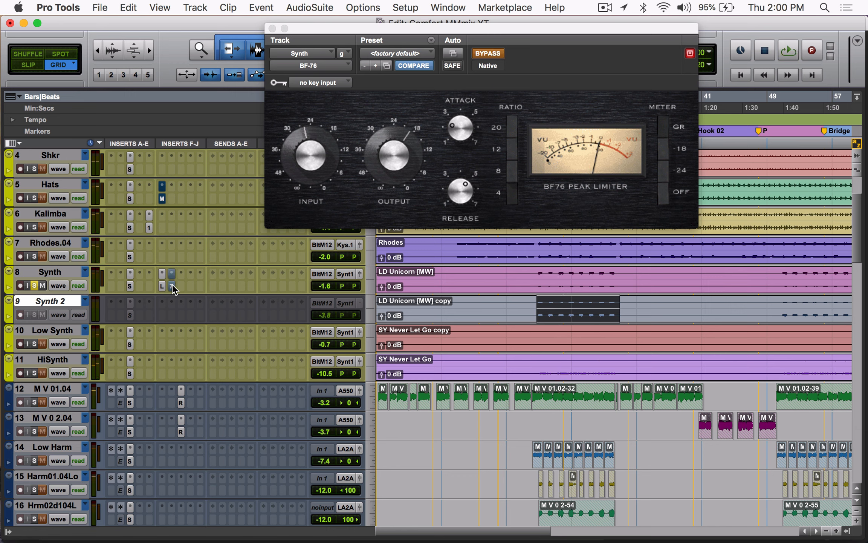
pyautogui.press('space')
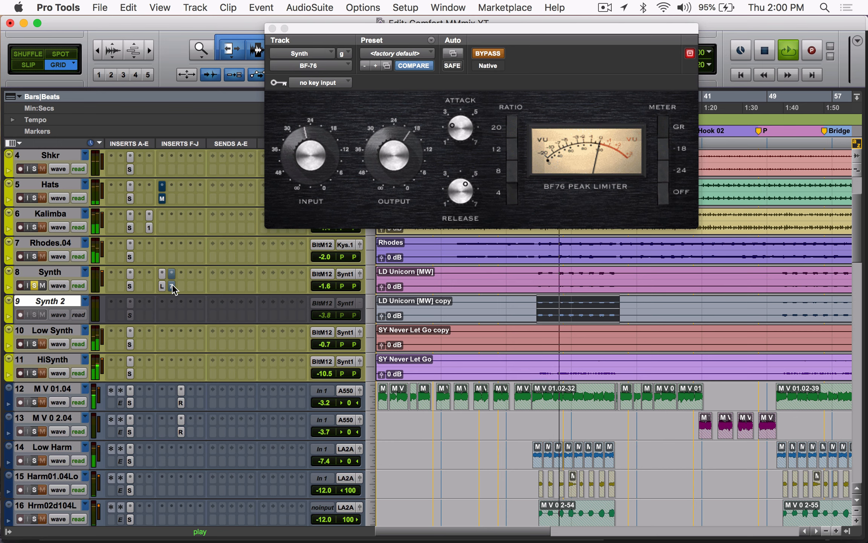
pyautogui.keyDown('super'); pyautogui.click(171, 284); pyautogui.keyUp('super')
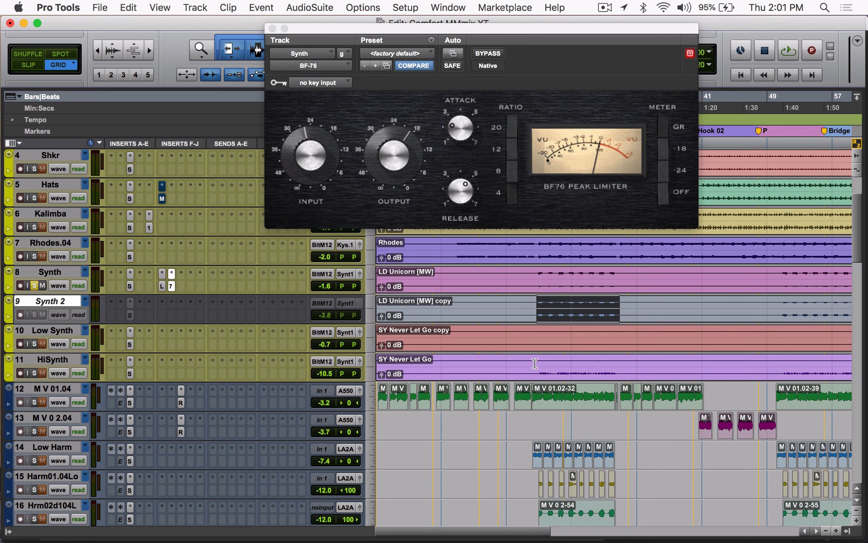
# Step: Select HiSynth from bar 20 to bar 30, solo it and unsolo Synth, and play the passage soloed and in the full mix
pyautogui.moveTo(535, 363); pyautogui.dragTo(617, 375)
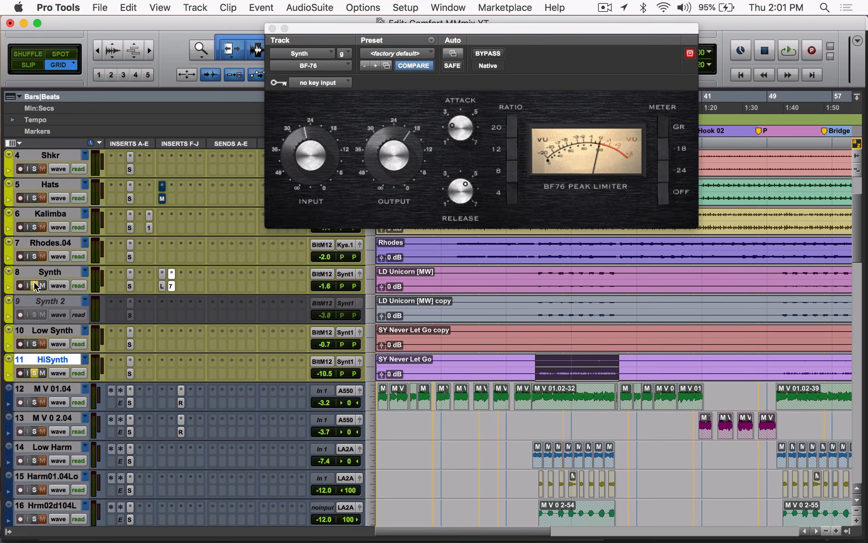
pyautogui.press('space')
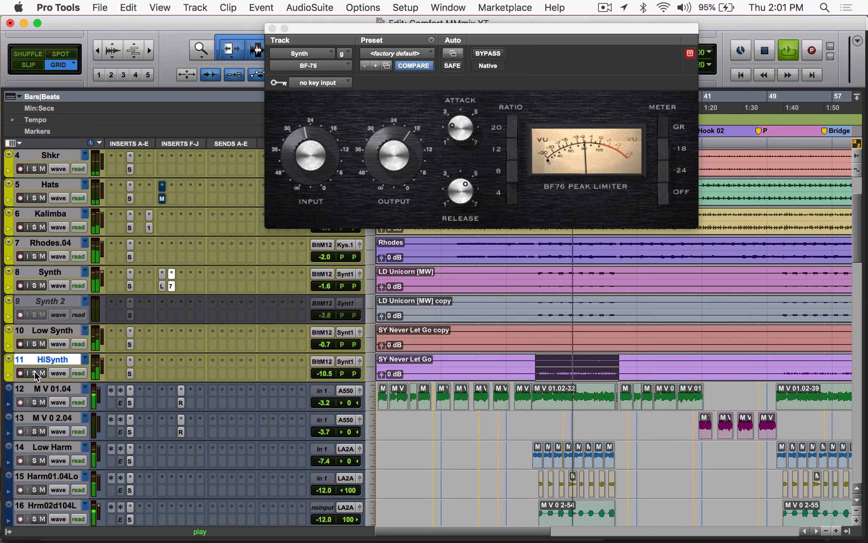
pyautogui.press('space')
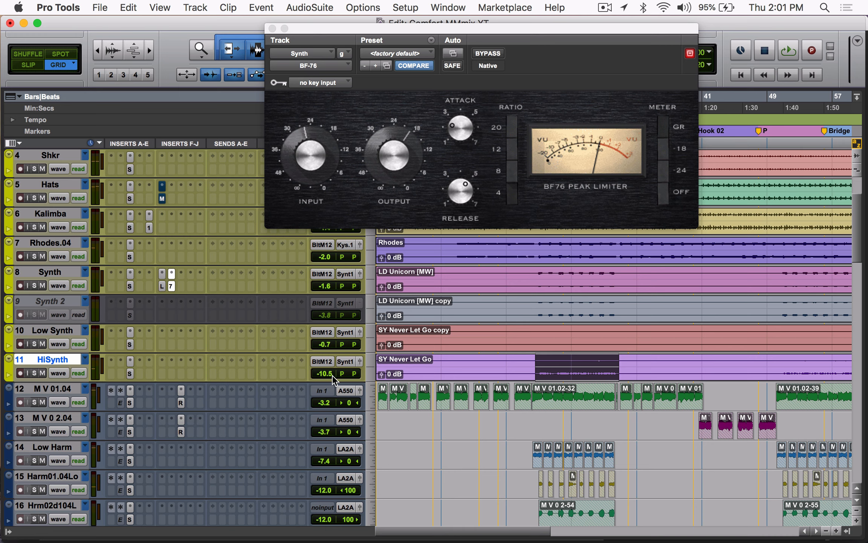
# Step: Inspect the SSLChannel settings on HiSynth and Low Synth, moving the timeline selection to the Low Synth track
pyautogui.click(132, 364)
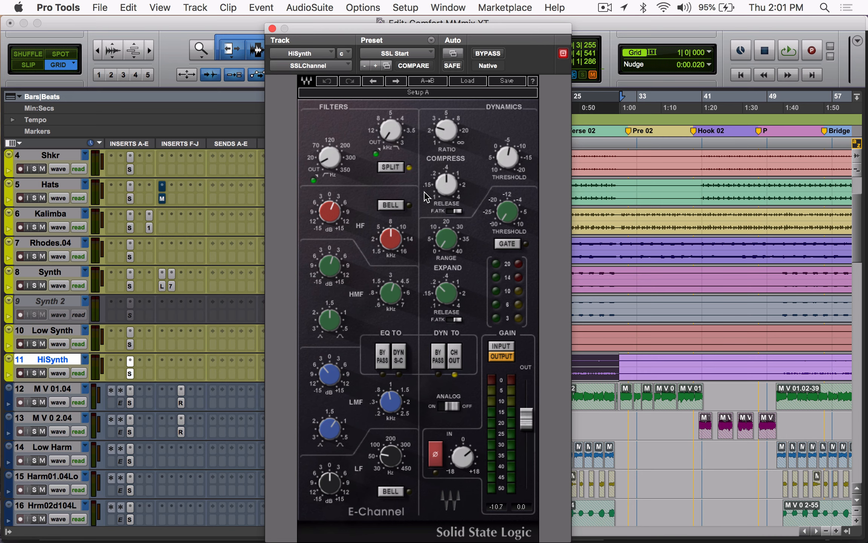
pyautogui.click(272, 29)
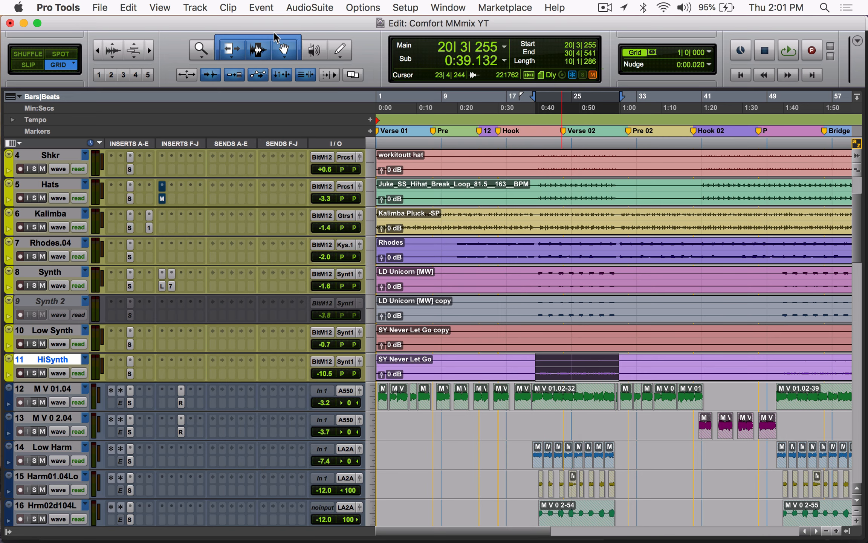
pyautogui.click(130, 372)
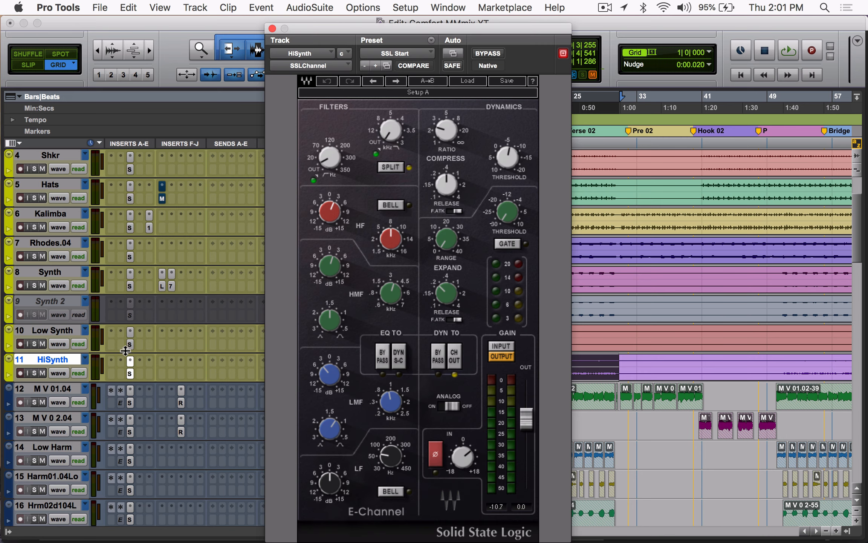
pyautogui.click(130, 332)
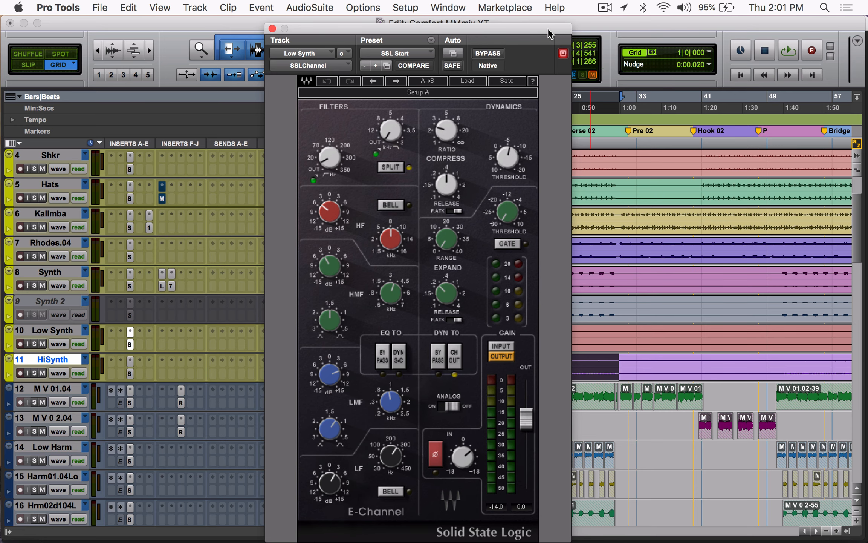
pyautogui.moveTo(548, 34); pyautogui.dragTo(394, 33)
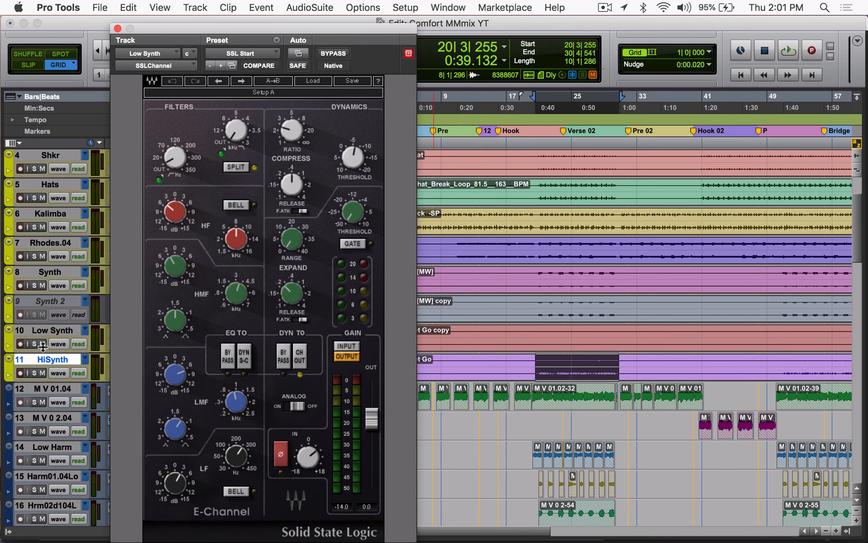
pyautogui.click(51, 331)
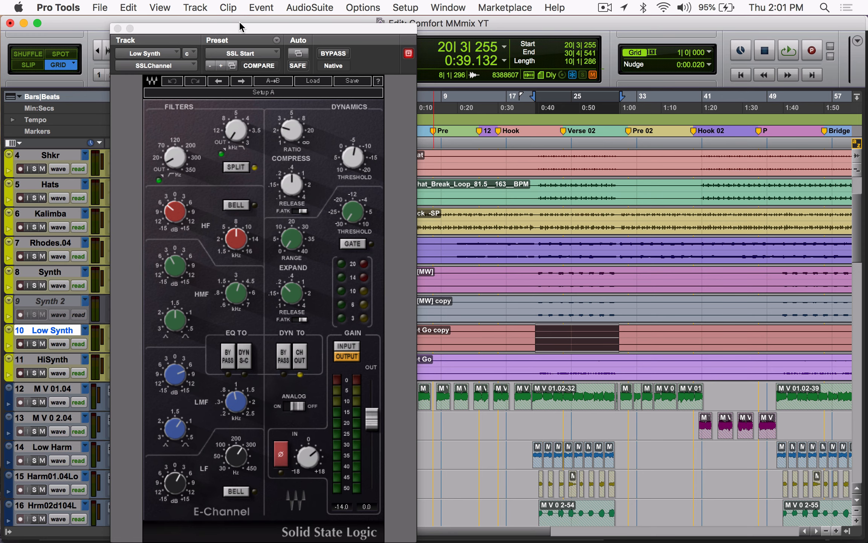
pyautogui.moveTo(242, 31); pyautogui.dragTo(664, 22)
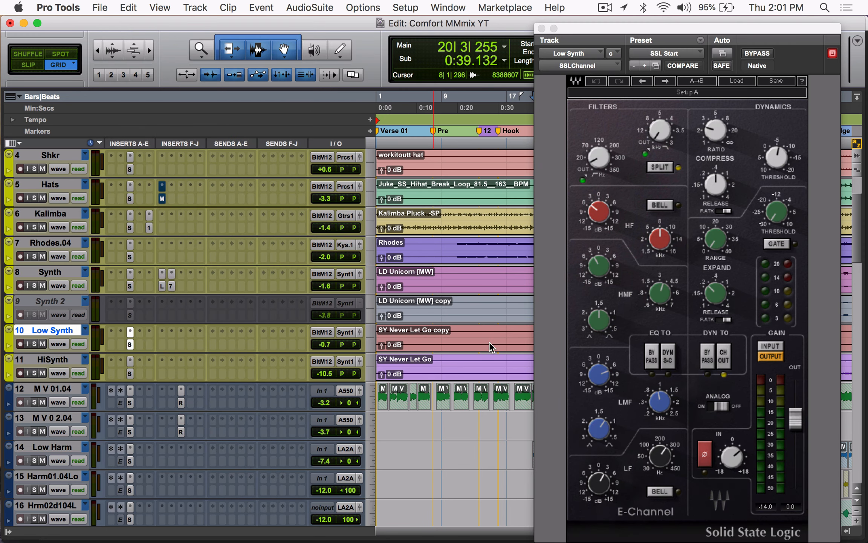
# Step: Check the left and right pan positions of Low Synth and HiSynth, and close the SSLChannel window
pyautogui.click(354, 344)
pyautogui.click(341, 345)
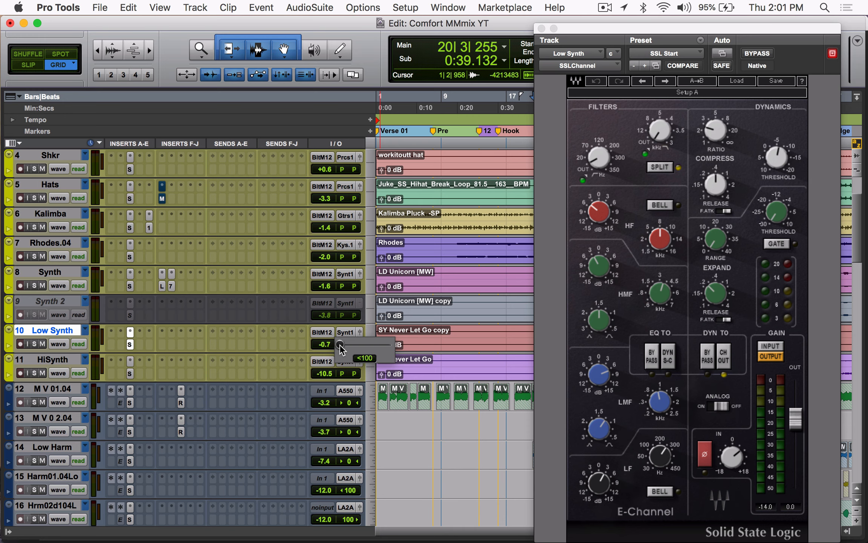
pyautogui.click(354, 344)
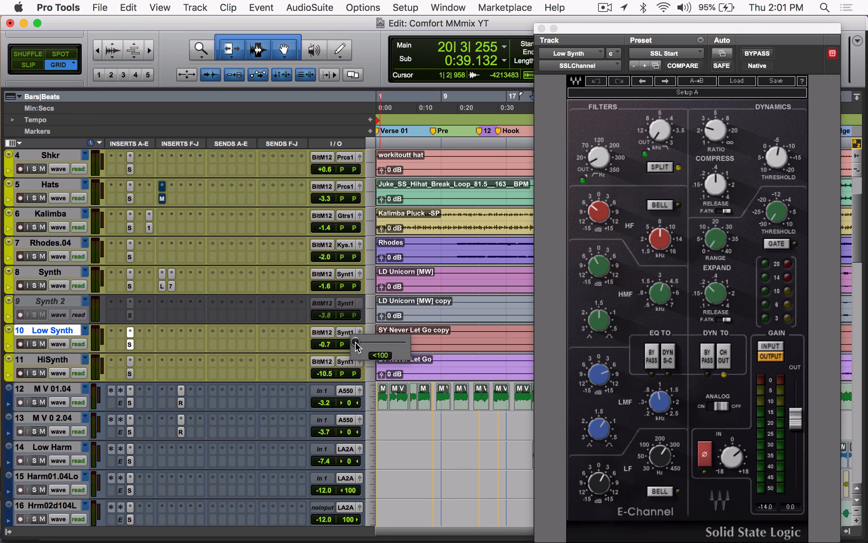
pyautogui.click(354, 373)
pyautogui.click(541, 29)
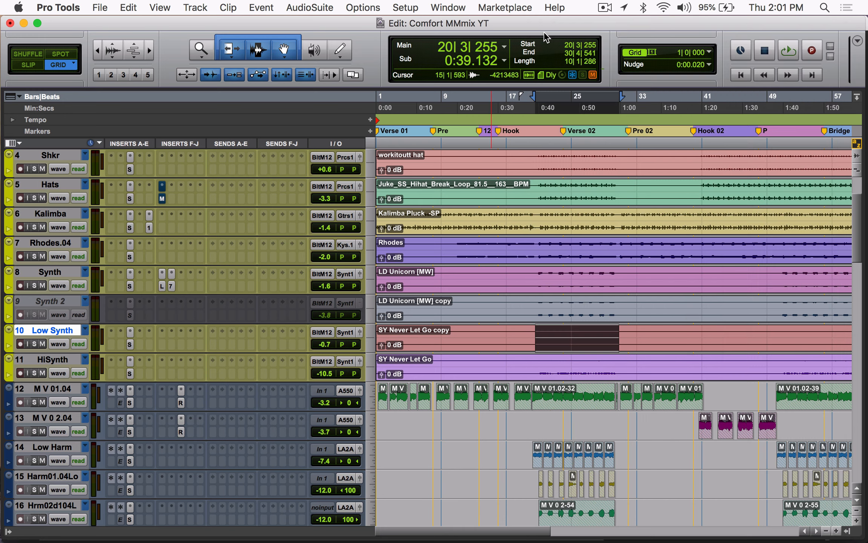
# Step: Return to the session start and look through the vocal tracks and the instrument bus tracks below them
pyautogui.scroll(-3, 526, 345)
pyautogui.press('r')
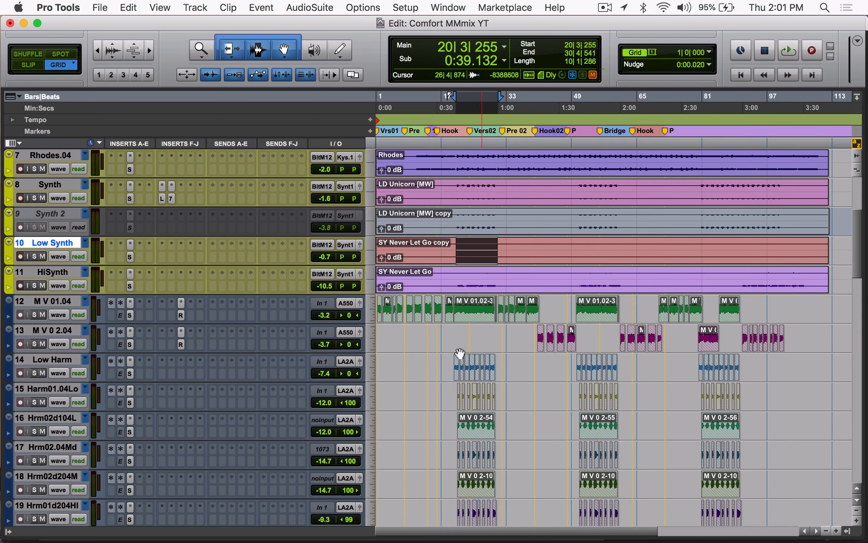
pyautogui.press('Return')
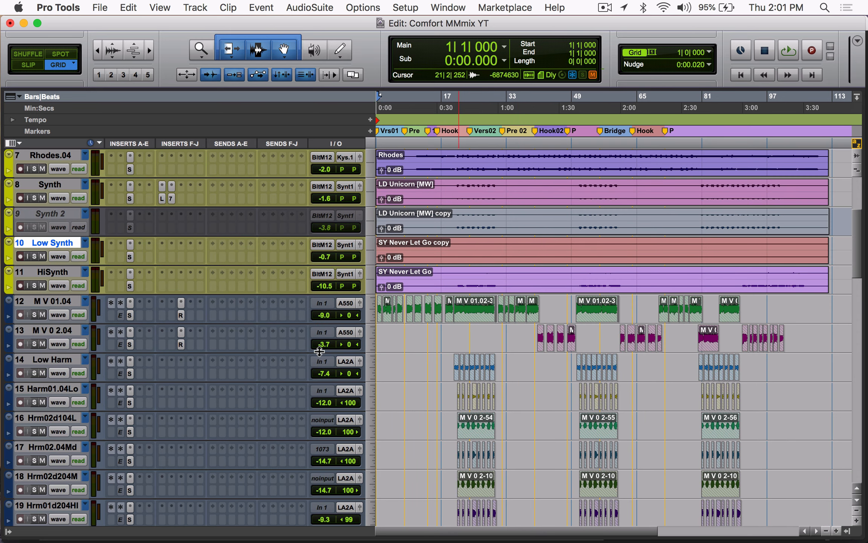
pyautogui.press('t')
pyautogui.press('t')
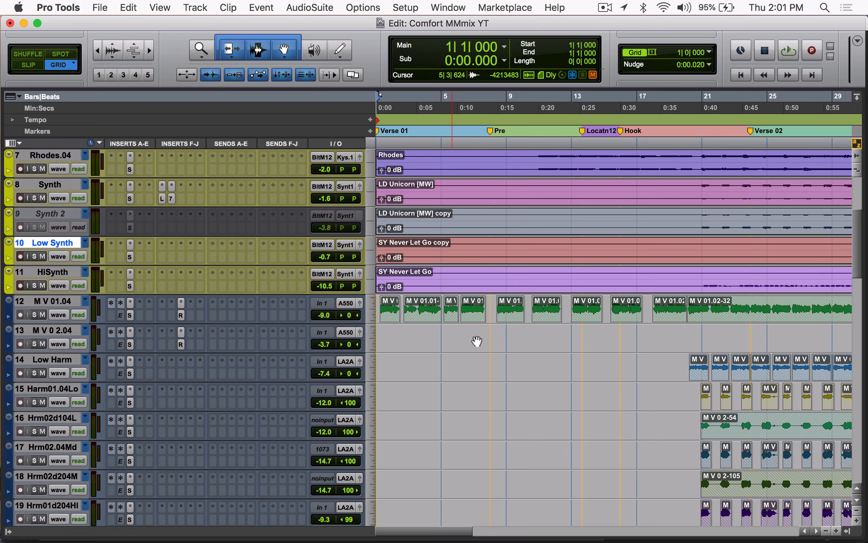
pyautogui.scroll(-1, 476, 341)
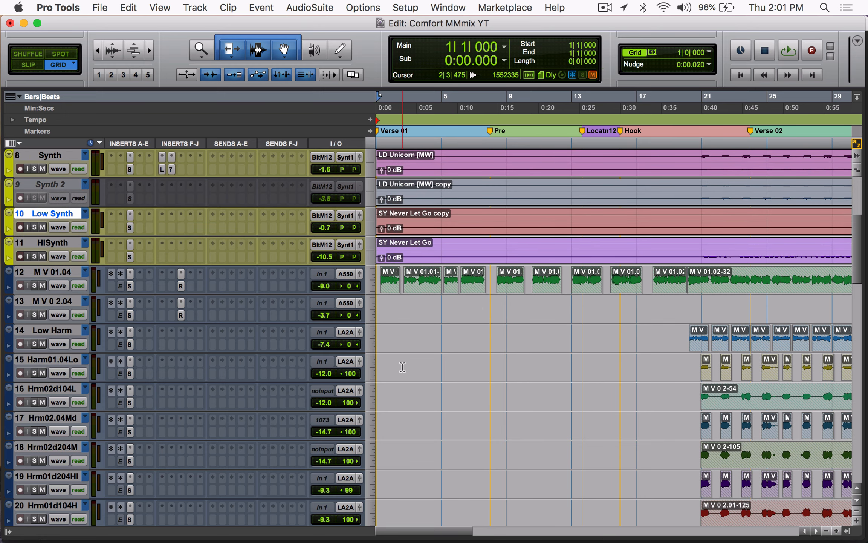
pyautogui.scroll(6, 403, 367)
pyautogui.scroll(-20, 402, 365)
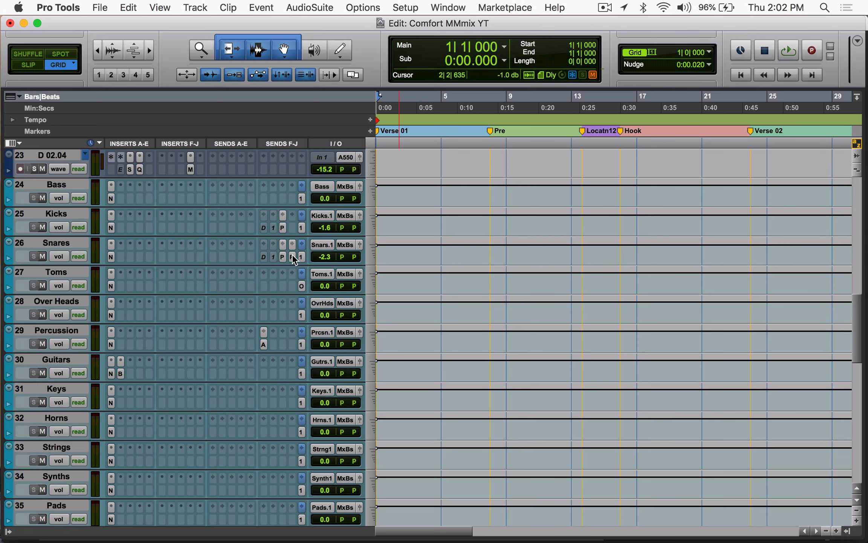
# Step: Inspect the Snares bus's send to Phat-So and the Disto-S settings on the Phat-So track, and close both windows
pyautogui.click(292, 255)
pyautogui.click(293, 255)
pyautogui.click(283, 257)
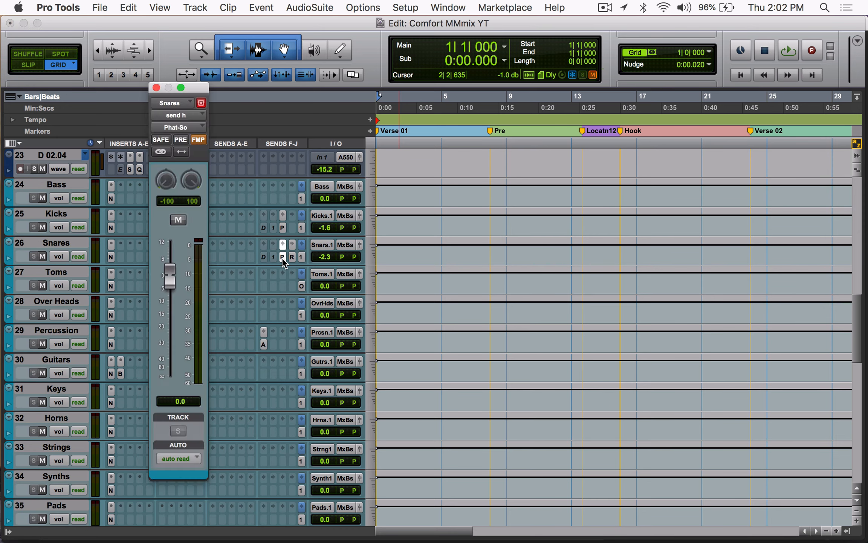
pyautogui.scroll(-10, 285, 263)
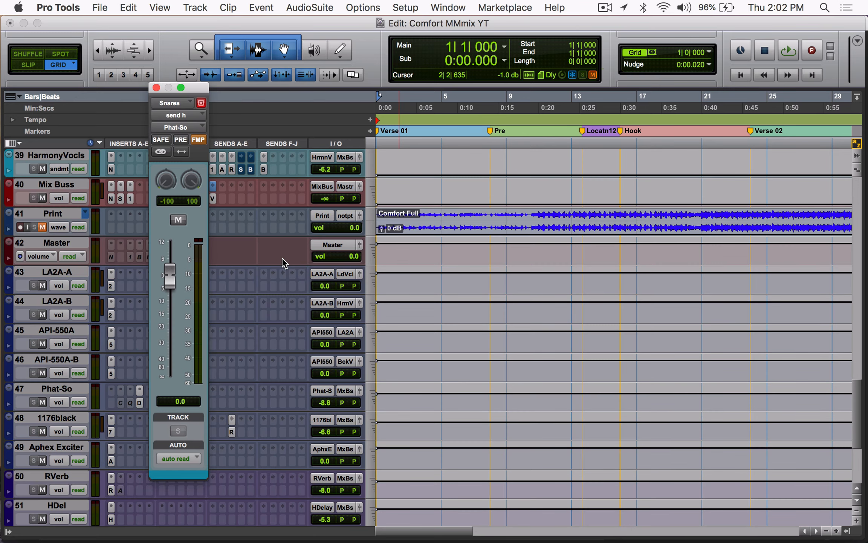
pyautogui.click(139, 402)
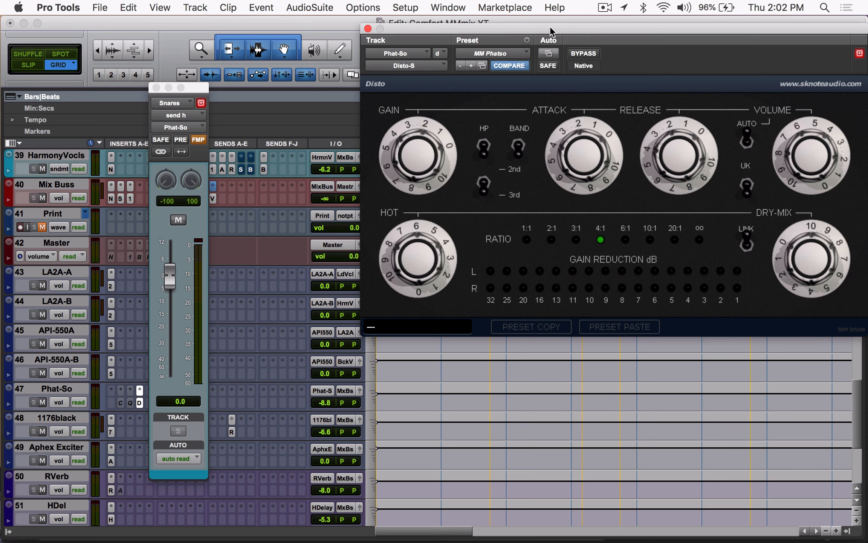
pyautogui.moveTo(551, 31); pyautogui.dragTo(462, 31)
pyautogui.click(277, 28)
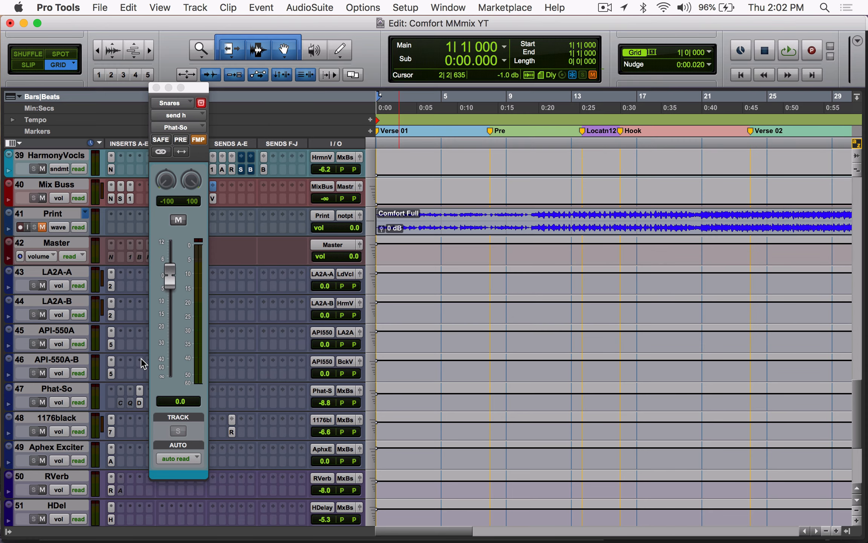
pyautogui.click(156, 87)
# Step: Check the level of the Snares bus's send to RVerb, close its window and return to the instrument tracks
pyautogui.scroll(5, 339, 320)
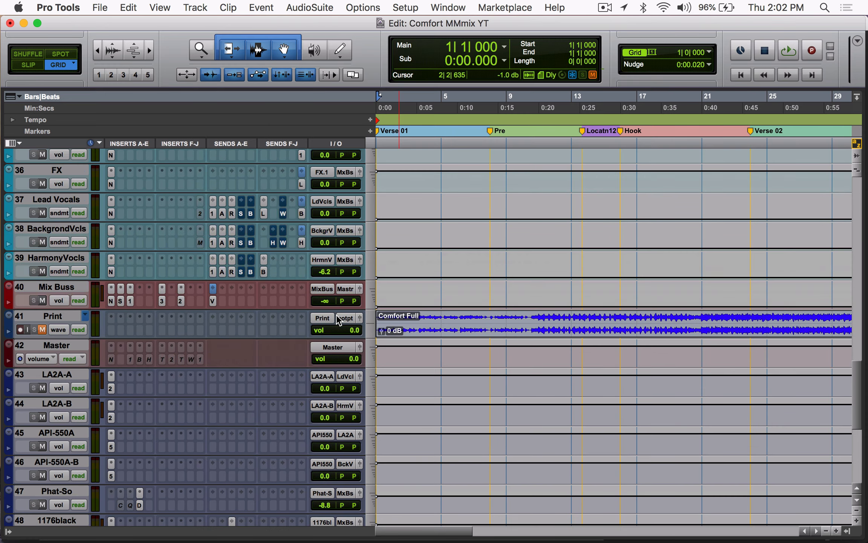
pyautogui.scroll(20, 339, 320)
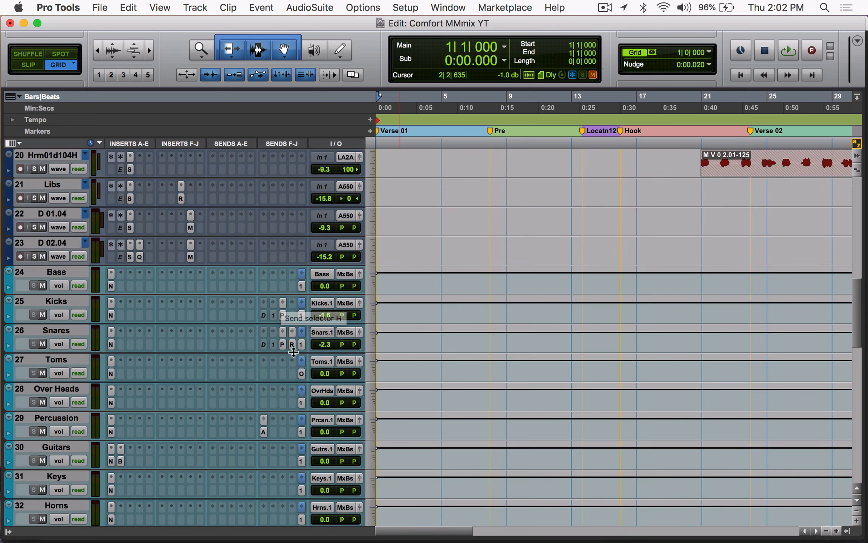
pyautogui.click(292, 344)
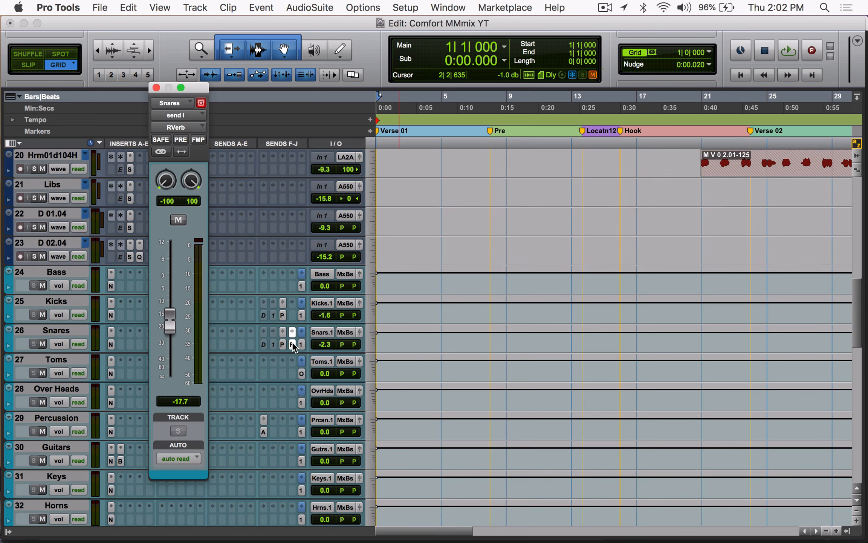
pyautogui.click(156, 87)
pyautogui.scroll(-10, 241, 296)
pyautogui.scroll(20, 242, 296)
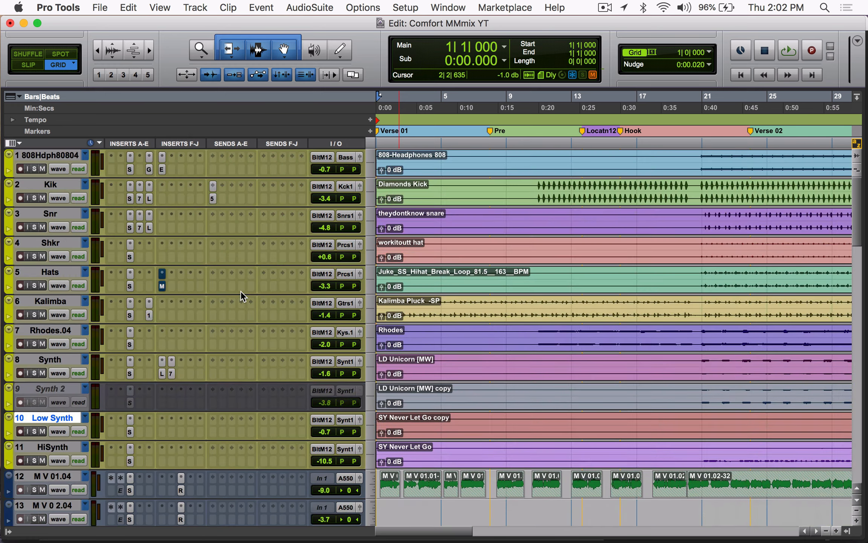
# Step: Place the playback position just before bar 21 on Snr, then play the passage with Snr soloed and in the full mix
pyautogui.click(699, 218)
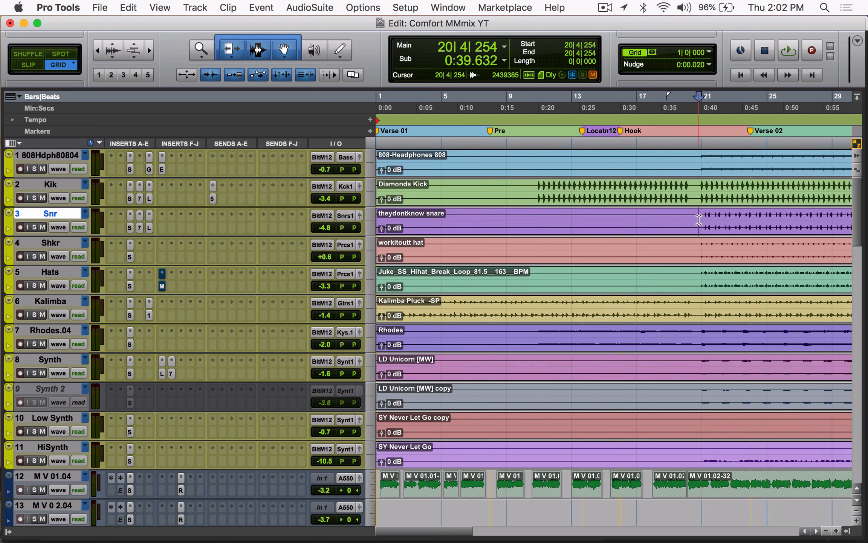
pyautogui.click(35, 228)
pyautogui.press('space')
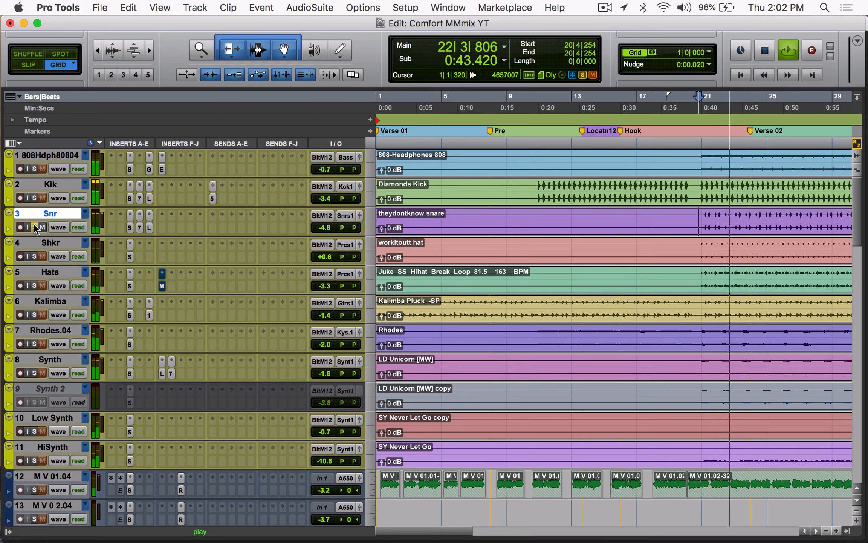
pyautogui.press('space')
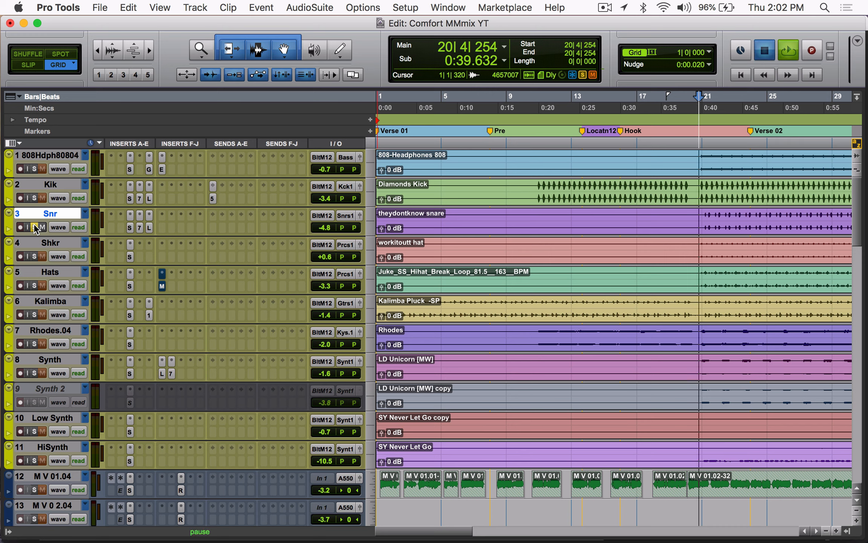
pyautogui.press('space')
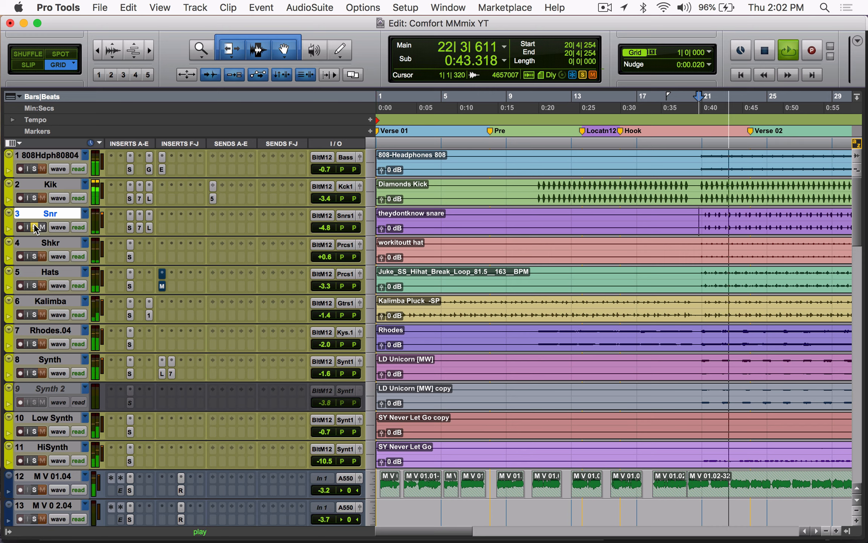
pyautogui.press('space')
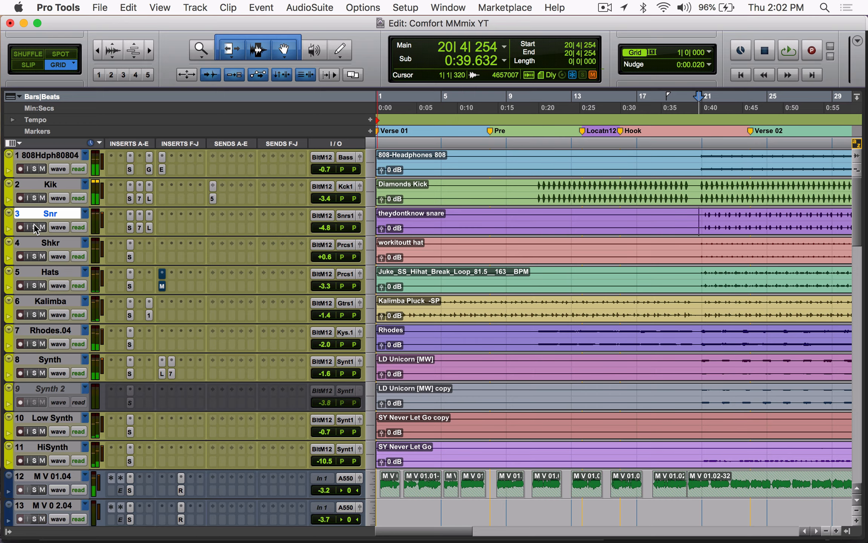
# Step: Check the Percussion bus's send and the insert on the Aphex Exciter track it feeds
pyautogui.scroll(-15, 229, 286)
pyautogui.scroll(-4, 232, 290)
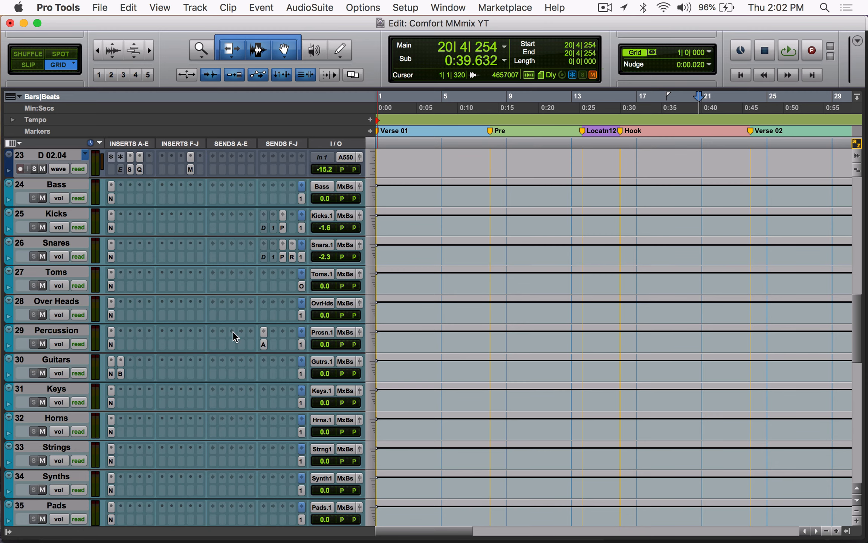
pyautogui.click(264, 344)
pyautogui.click(264, 344)
pyautogui.scroll(-17, 198, 409)
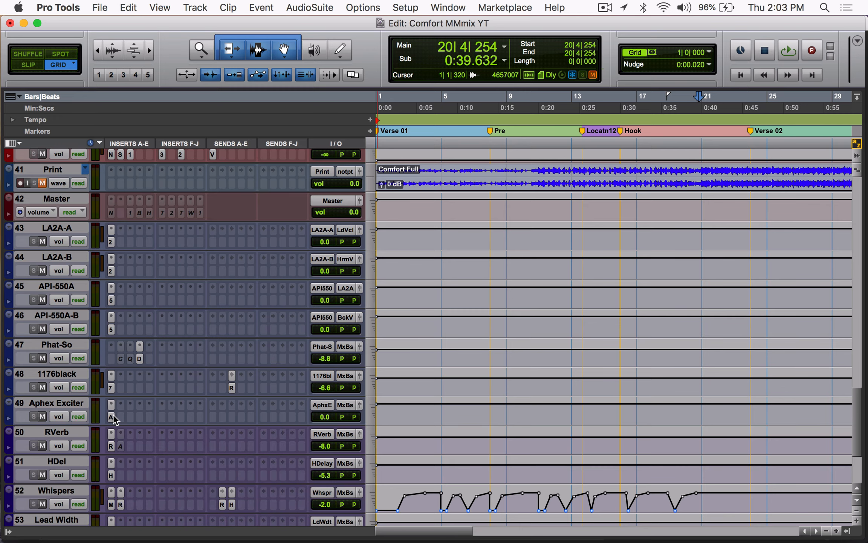
pyautogui.click(111, 417)
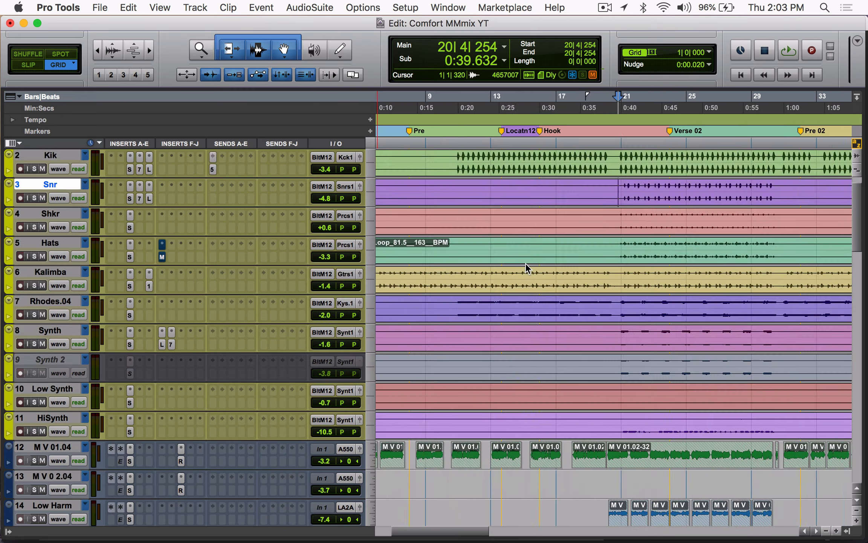
# Step: Look over the instrument, vocal and bus tracks along the timeline from Verse 01 to the second hook
pyautogui.scroll(-2, 528, 268)
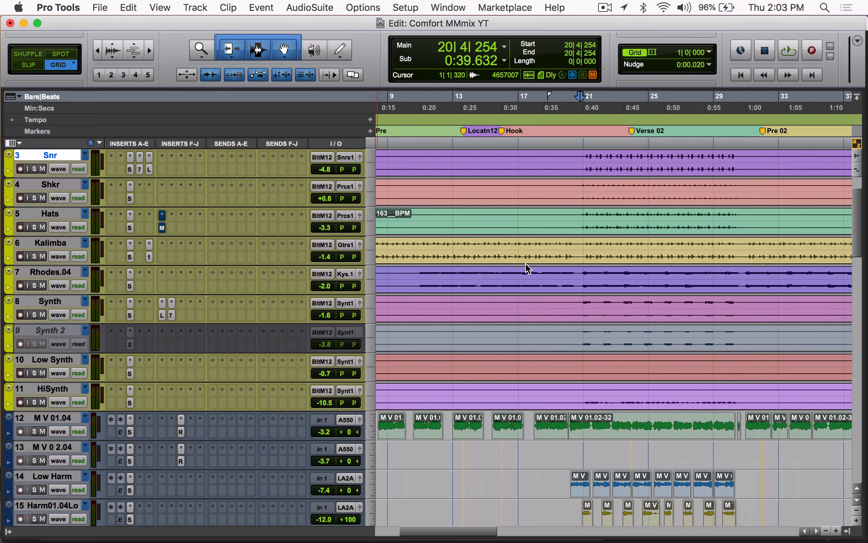
pyautogui.hscroll(3, 528, 269)
pyautogui.scroll(-20, 528, 268)
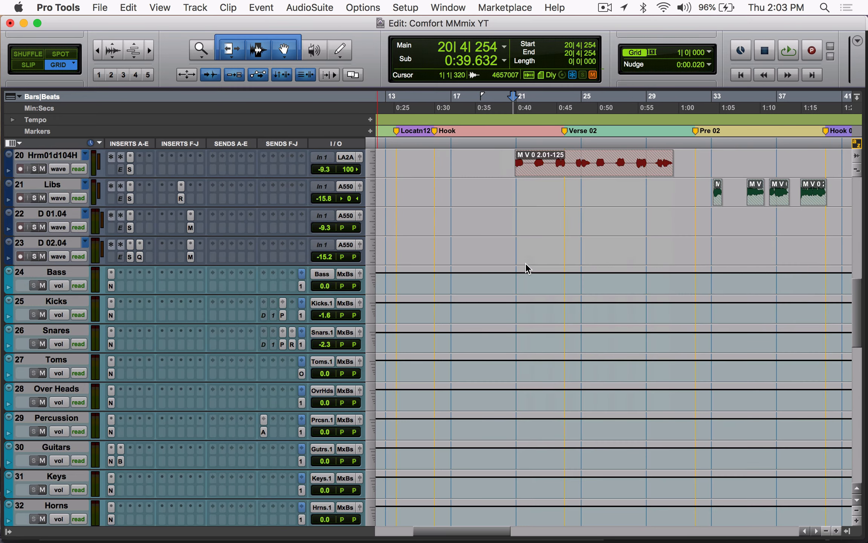
pyautogui.scroll(20, 528, 269)
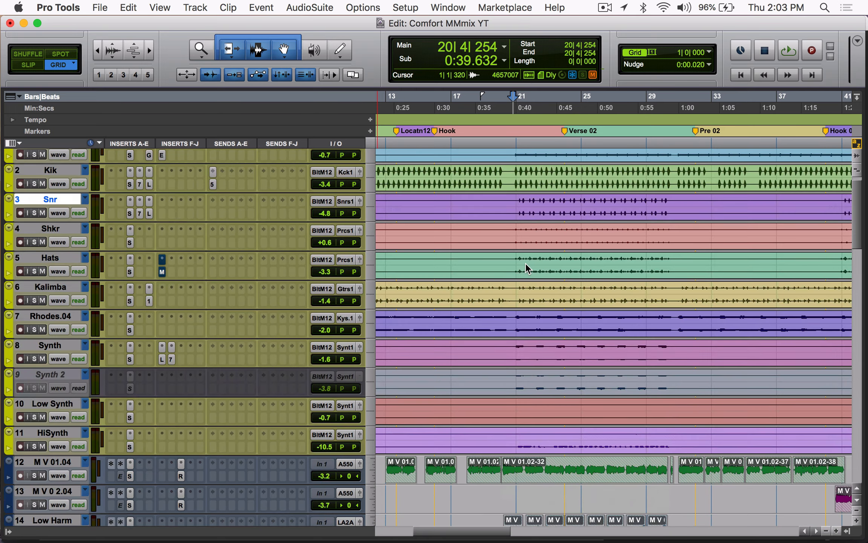
pyautogui.scroll(-8, 528, 268)
pyautogui.hscroll(-3, 527, 269)
pyautogui.hscroll(-3, 527, 268)
pyautogui.scroll(-2, 527, 268)
pyautogui.scroll(3, 528, 269)
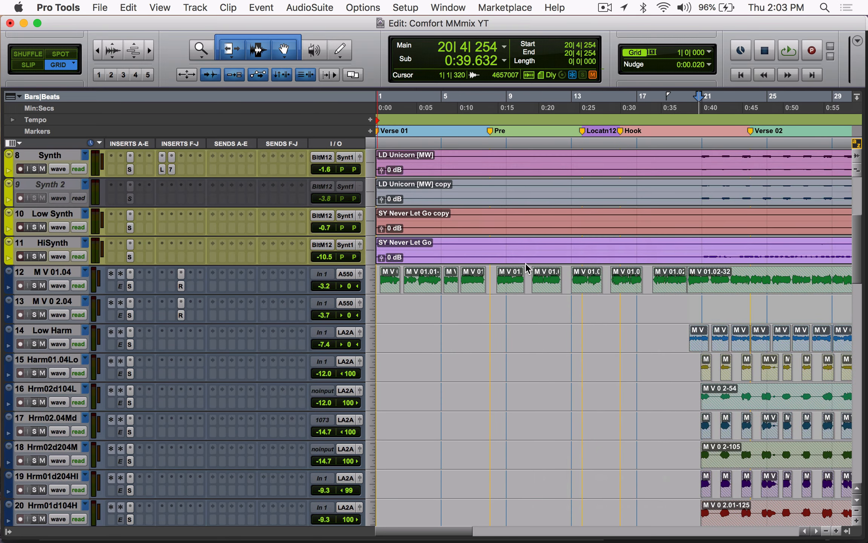
# Step: Open the Auto-Tune EFX insert on M V 01.04, select bar 1 to bar 8 and move the plug-in window below the rulers
pyautogui.click(120, 274)
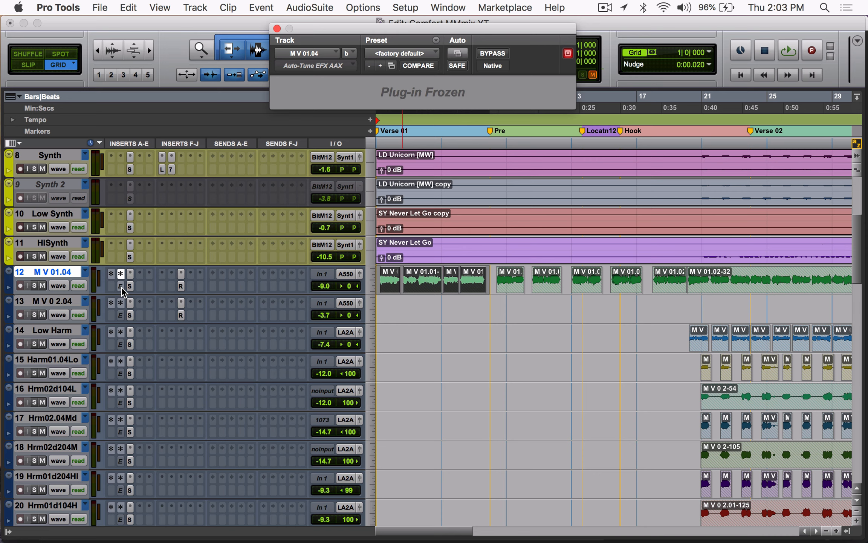
pyautogui.click(493, 110)
pyautogui.moveTo(471, 26); pyautogui.dragTo(444, 209)
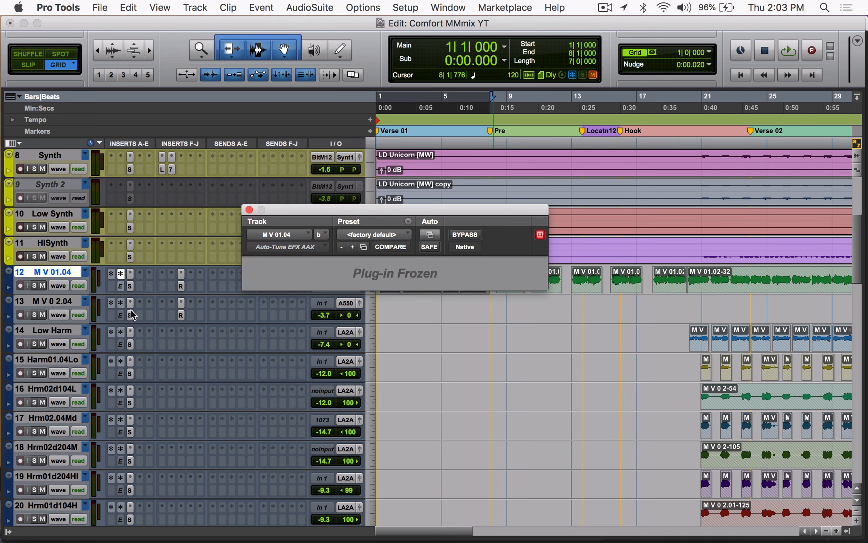
# Step: Unfreeze all audio, aux and instrument tracks, view the Auto-Tune EFX settings on M V 01.04 and close the plug-in window
pyautogui.rightClick(121, 288)
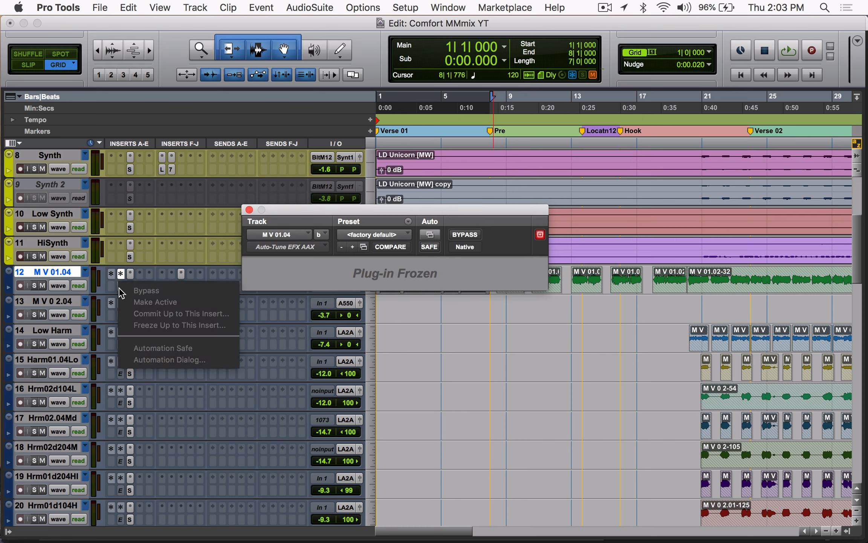
pyautogui.click(570, 74)
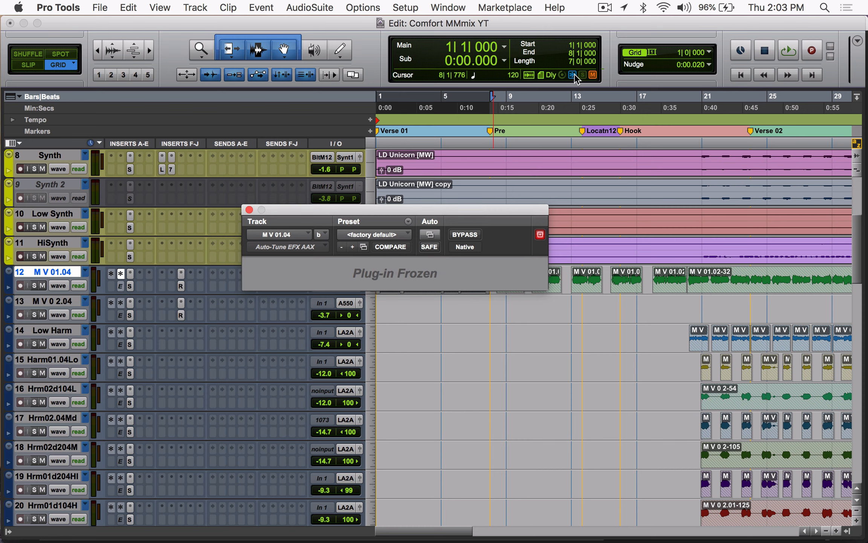
pyautogui.click(575, 74)
pyautogui.click(573, 75)
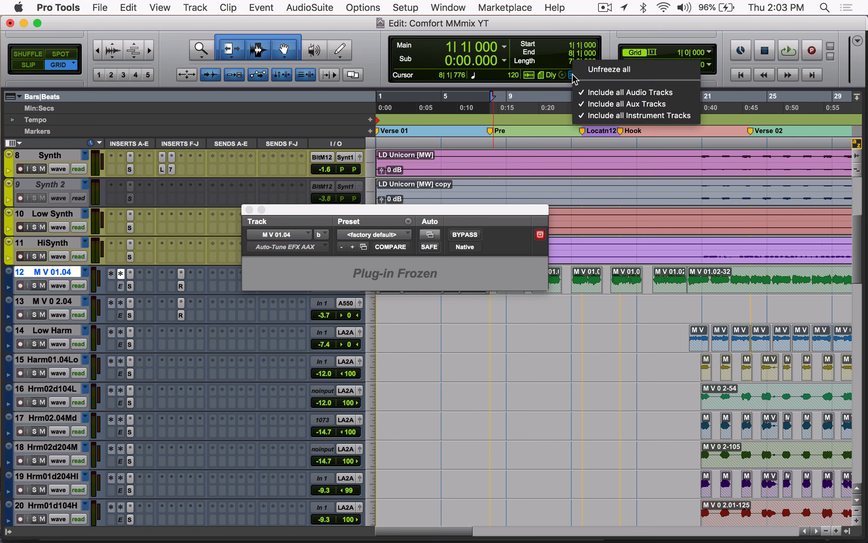
pyautogui.click(621, 70)
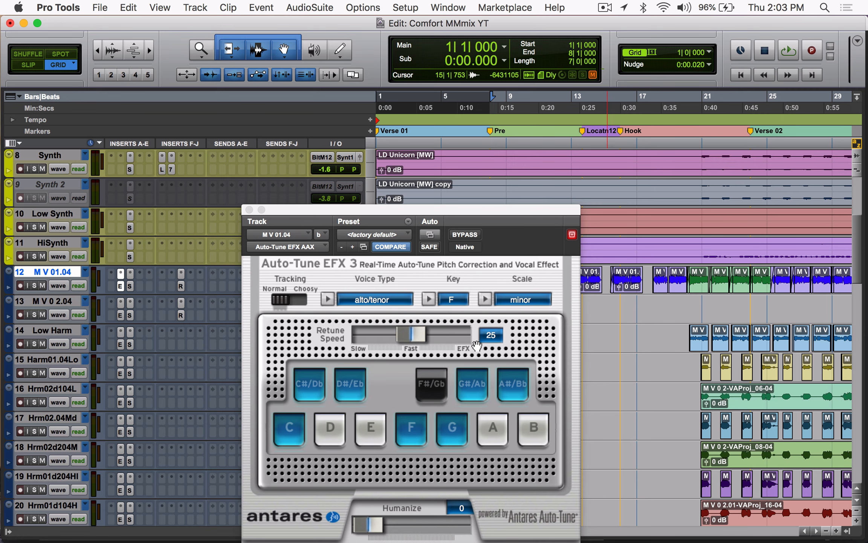
pyautogui.moveTo(339, 210); pyautogui.dragTo(338, 125)
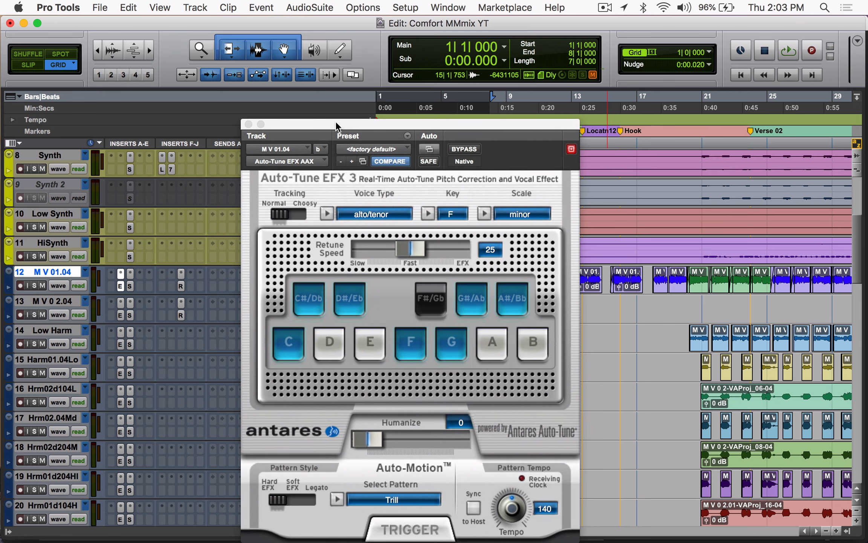
pyautogui.click(249, 125)
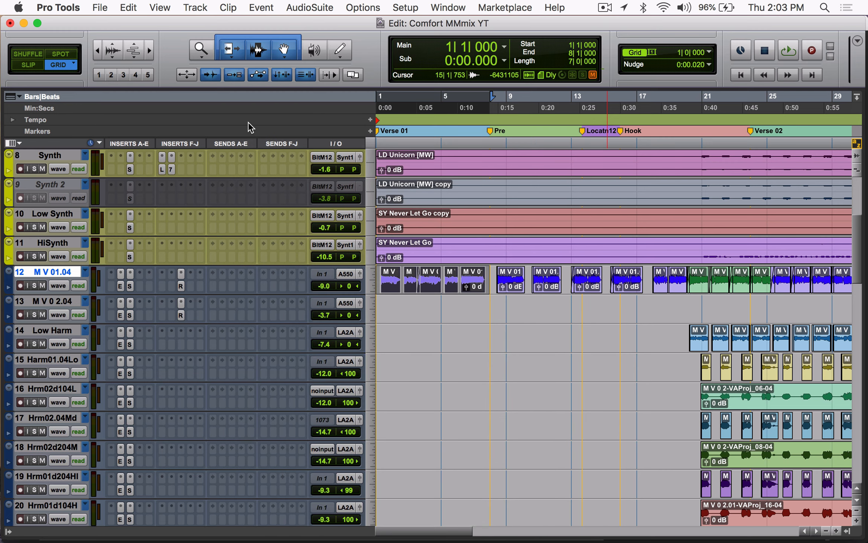
# Step: Select the opening phrases up to the end of bar 4 on M V 0 2.04, solo M V 01.04 and play the passage
pyautogui.press('super+bracketright')
pyautogui.press('super+bracketright')
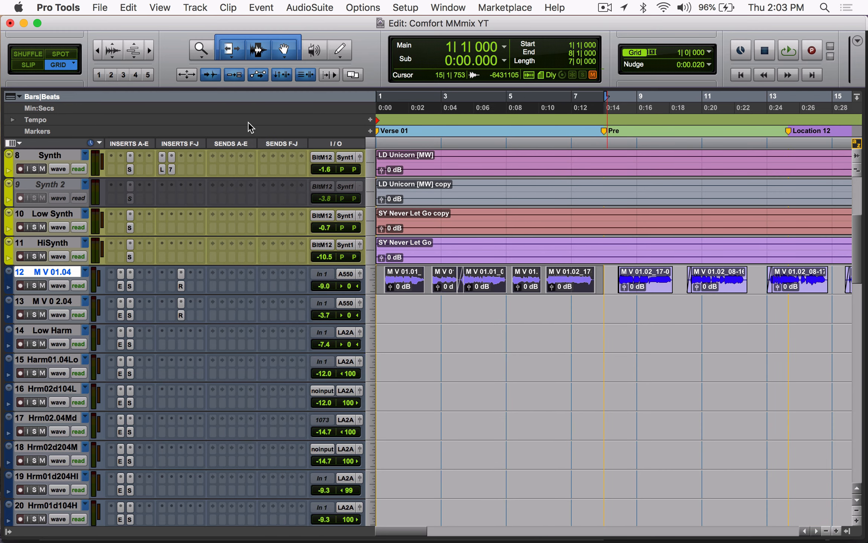
pyautogui.moveTo(392, 311); pyautogui.dragTo(636, 312)
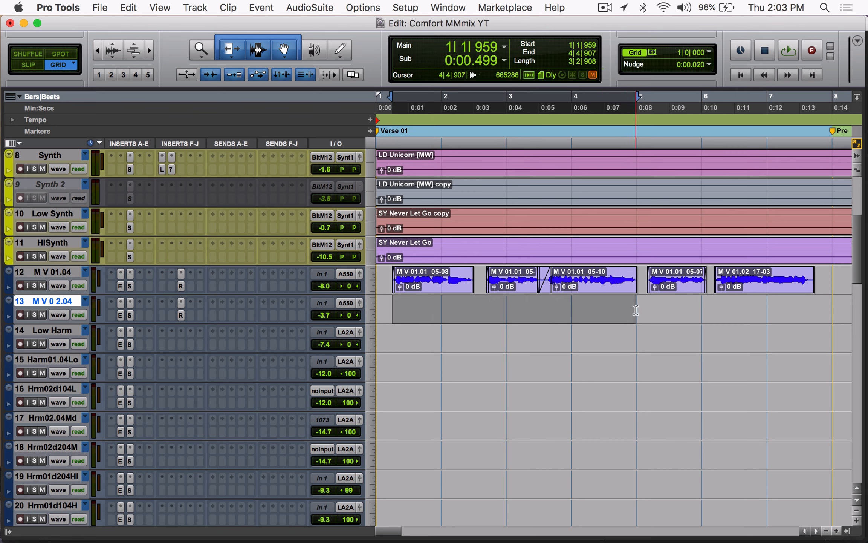
pyautogui.click(33, 285)
pyautogui.press('space')
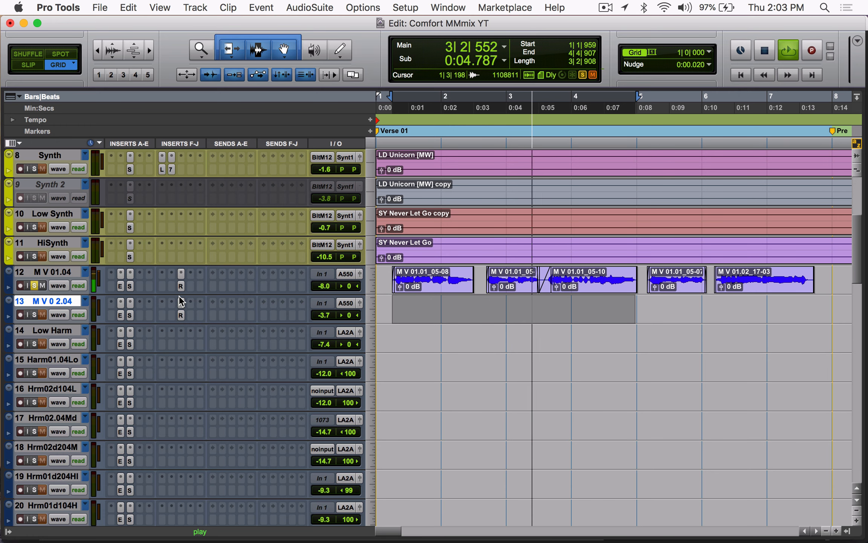
pyautogui.press('space')
# Step: Select from bar 1 to bar 21 on the M V 0 2.04 track
pyautogui.press('r')
pyautogui.press('r')
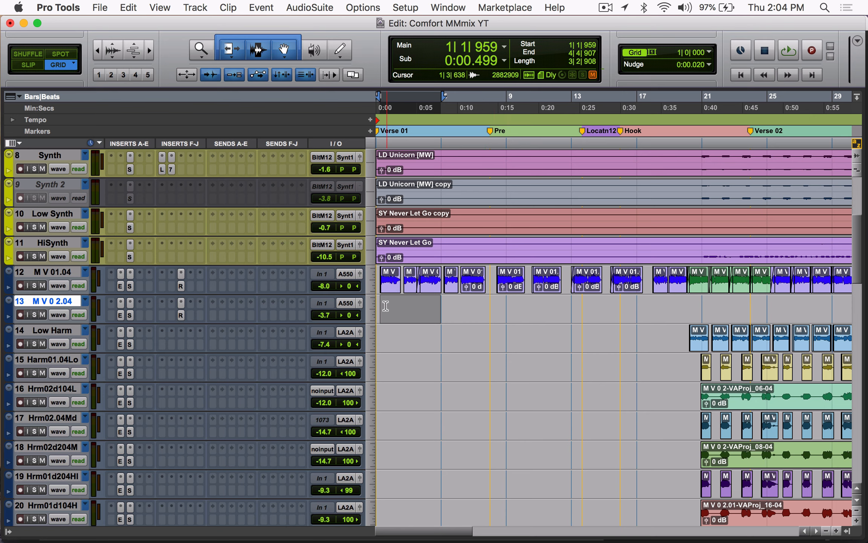
pyautogui.click(380, 303)
pyautogui.moveTo(380, 303); pyautogui.dragTo(703, 298)
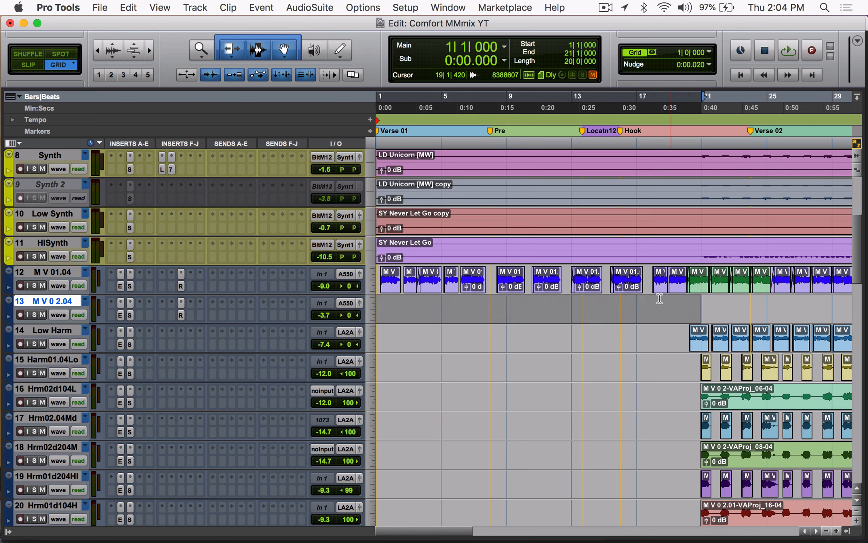
# Step: Inspect the SSLChannel settings on M V 01.04 during playback, and open the track's RDeEsser insert
pyautogui.click(130, 286)
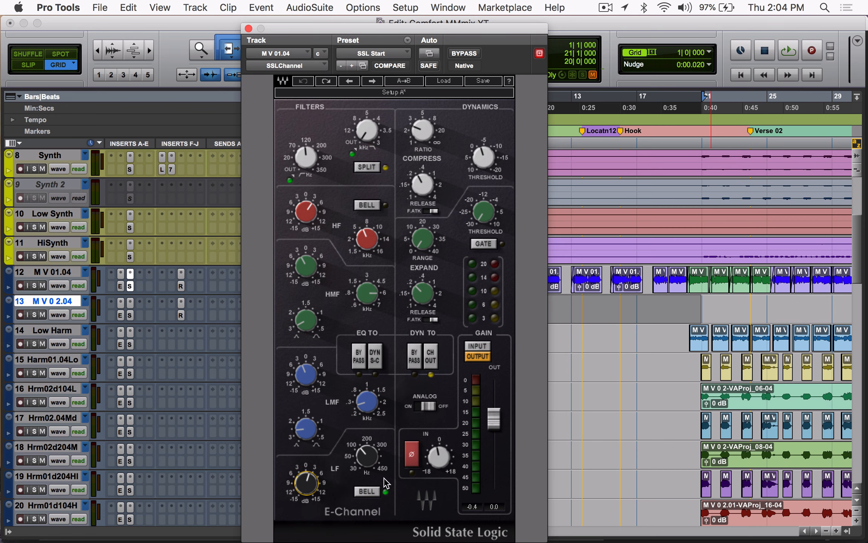
pyautogui.press('space')
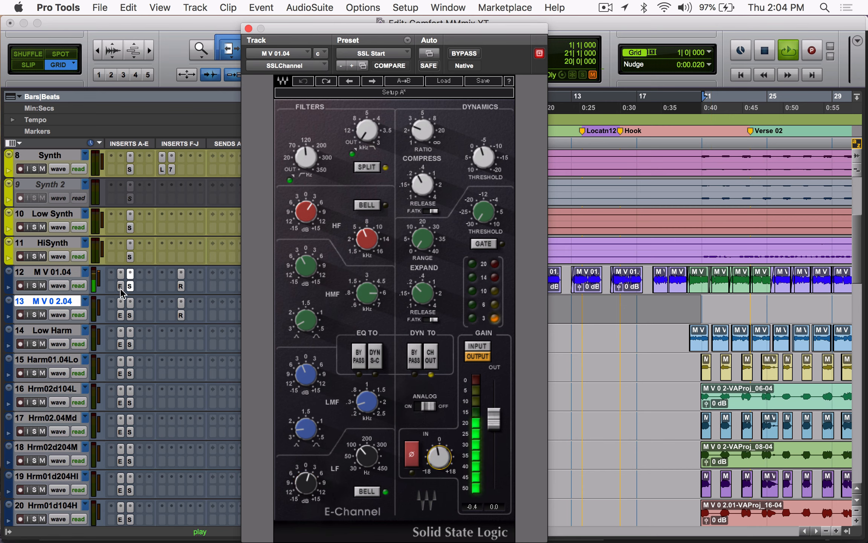
pyautogui.press('space')
pyautogui.click(181, 286)
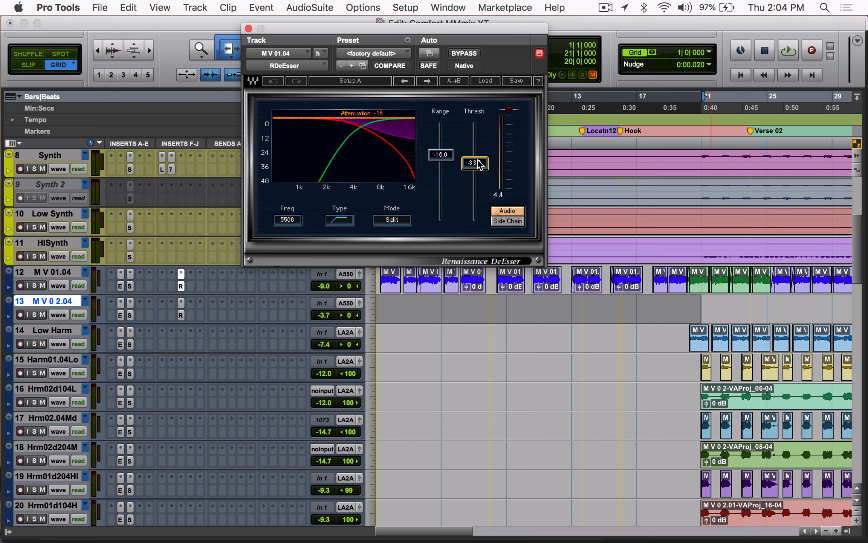
# Step: Play the M V 01.04 vocal with its RDeEsser and SSLChannel inserts bypassed, re-enable both, and close the RDeEsser window
pyautogui.press('space')
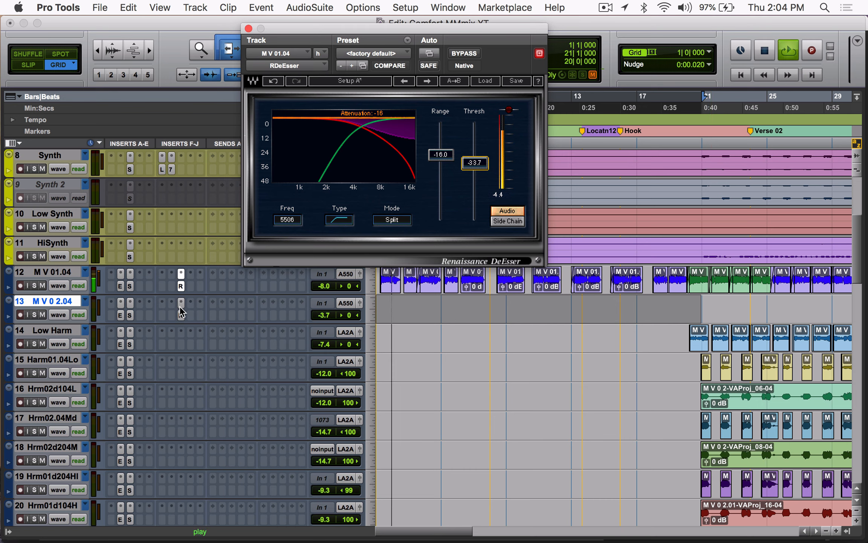
pyautogui.keyDown('super'); pyautogui.click(181, 287); pyautogui.keyUp('super')
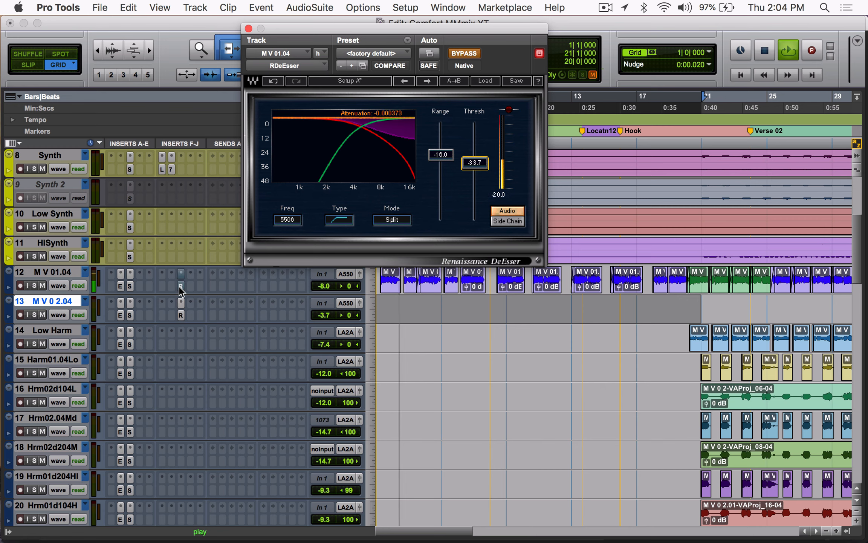
pyautogui.keyDown('super'); pyautogui.click(130, 286); pyautogui.keyUp('super')
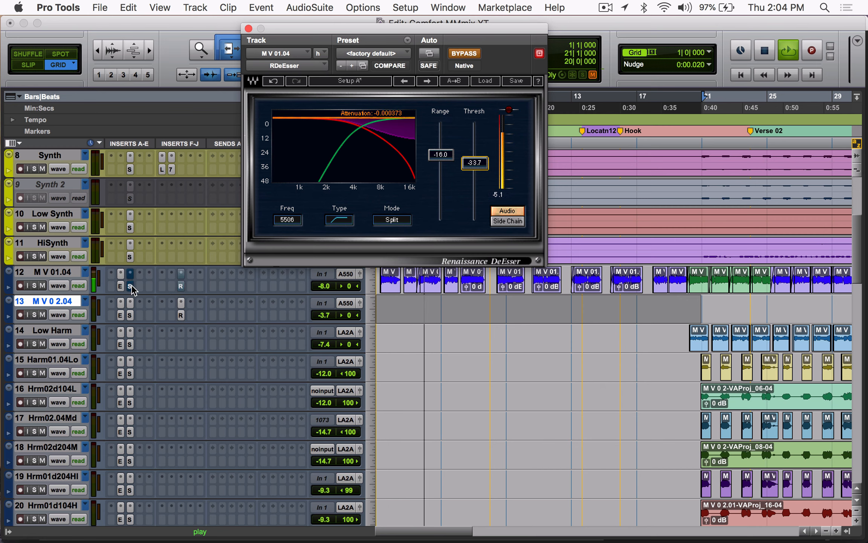
pyautogui.press('space')
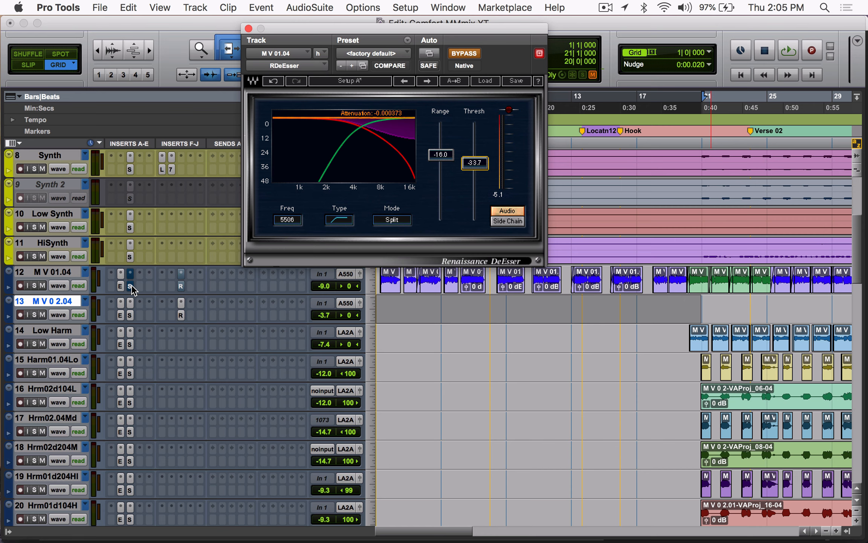
pyautogui.press('space')
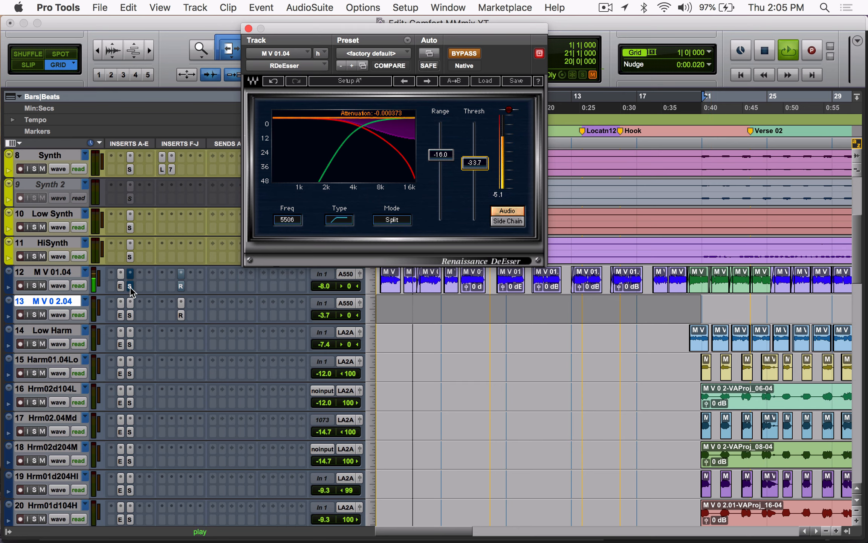
pyautogui.keyDown('super'); pyautogui.click(181, 286); pyautogui.keyUp('super')
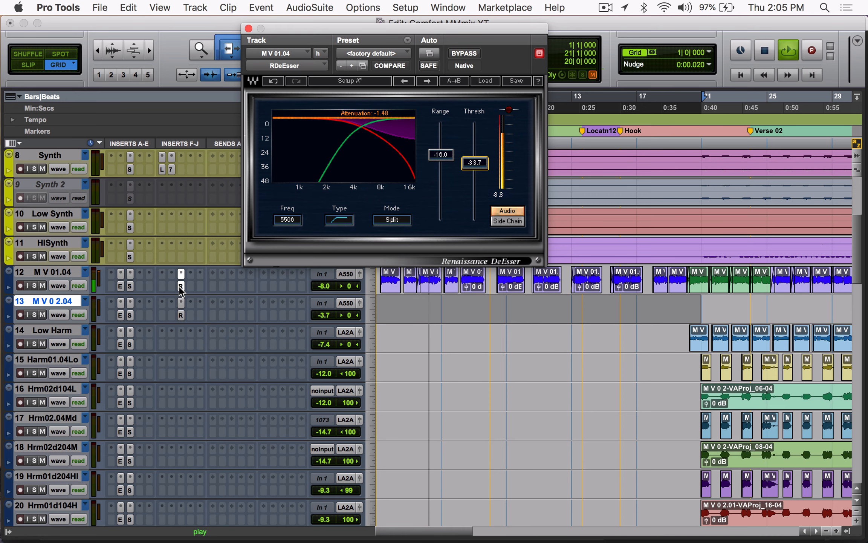
pyautogui.click(249, 29)
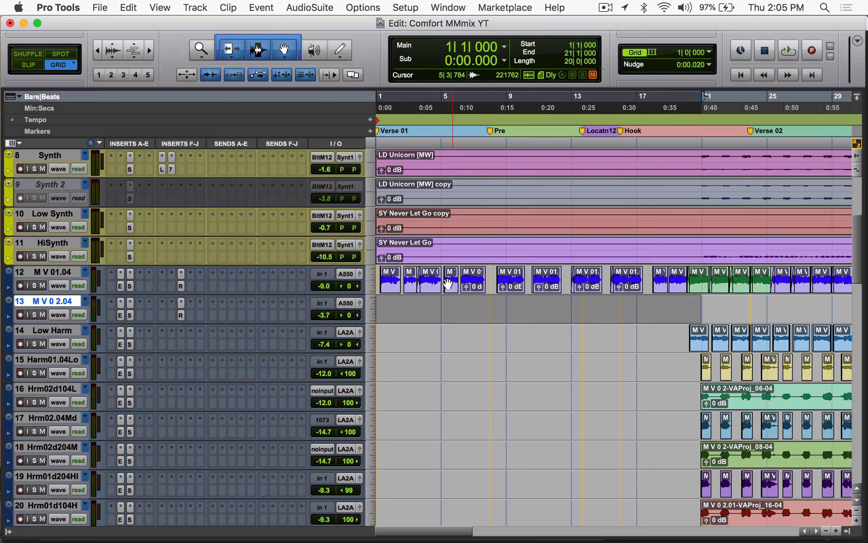
# Step: Show the volume automation on M V 01.04 and examine its level changes across the verses, pre-choruses and hooks
pyautogui.hscroll(5, 569, 332)
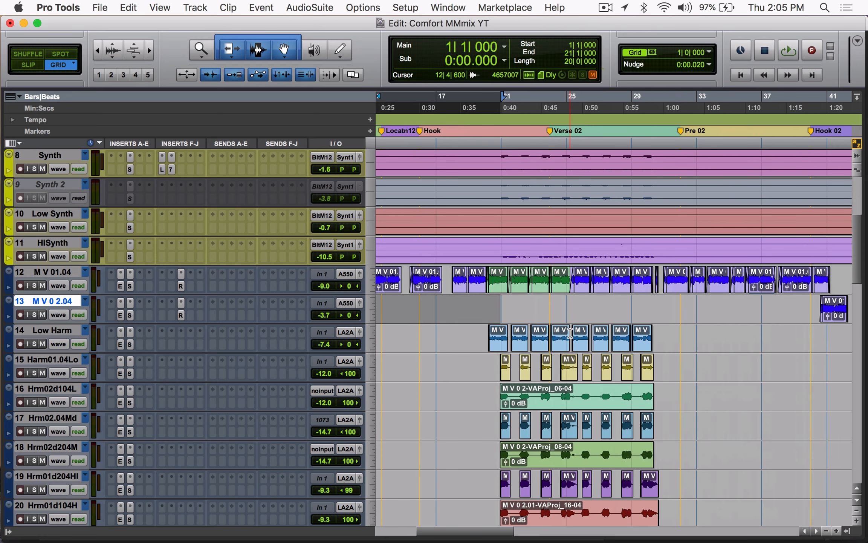
pyautogui.click(58, 286)
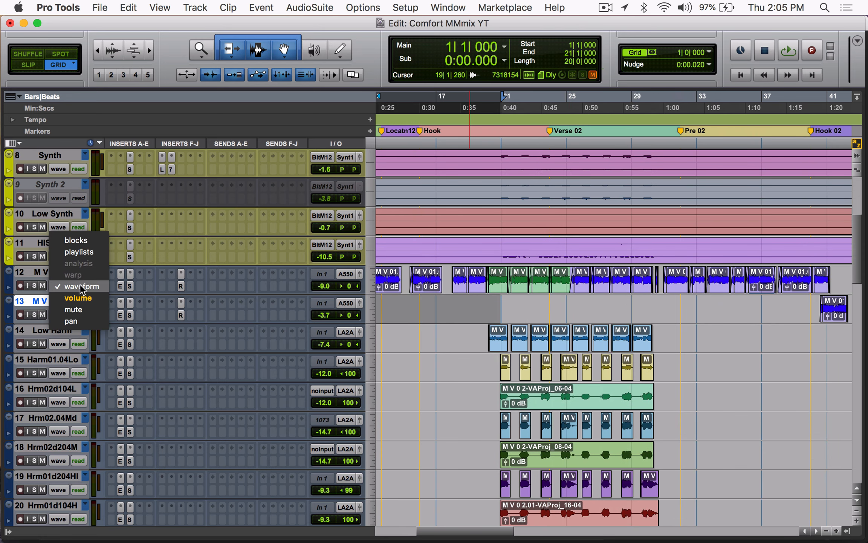
pyautogui.click(66, 302)
pyautogui.hscroll(-6, 624, 281)
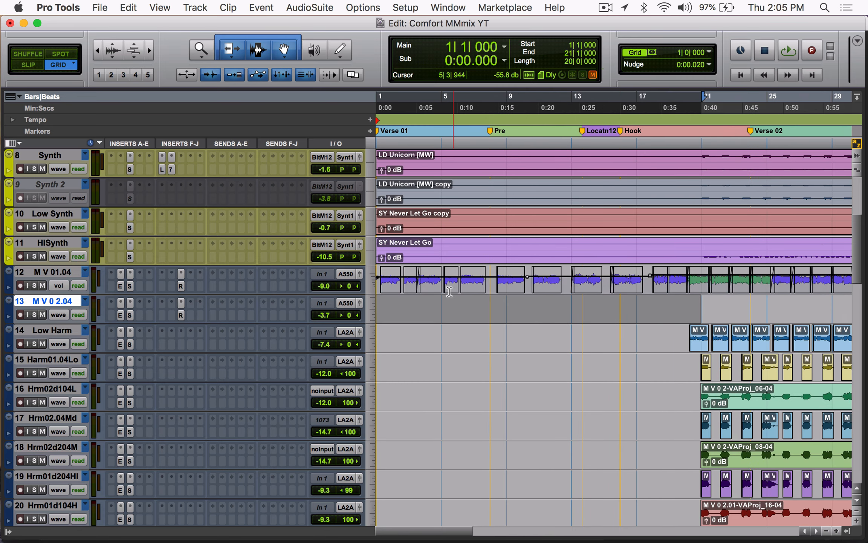
pyautogui.hscroll(3, 560, 279)
pyautogui.press('r')
pyautogui.hscroll(10, 560, 279)
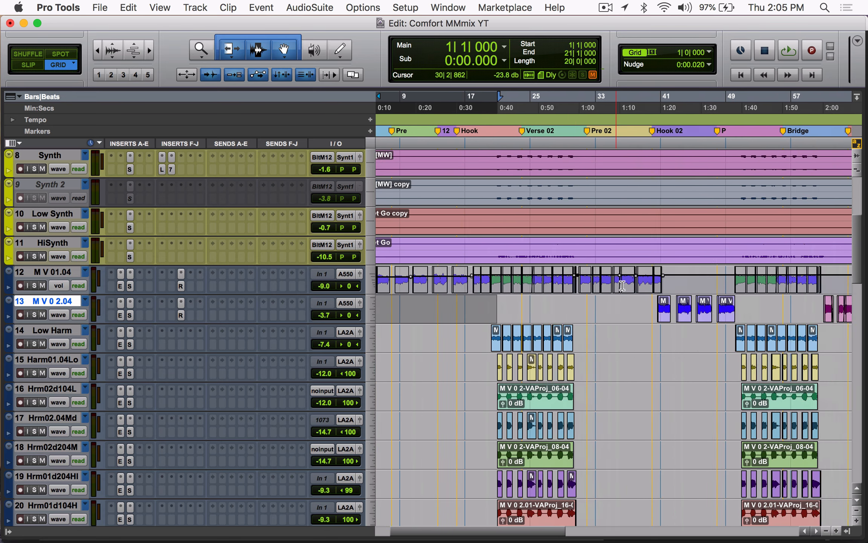
pyautogui.press('t')
pyautogui.press('t')
pyautogui.press('t')
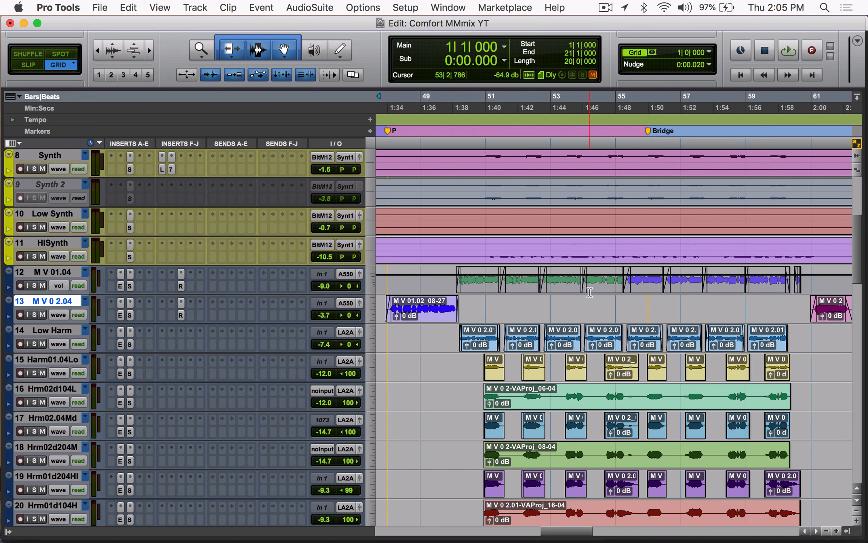
pyautogui.hscroll(-15, 591, 292)
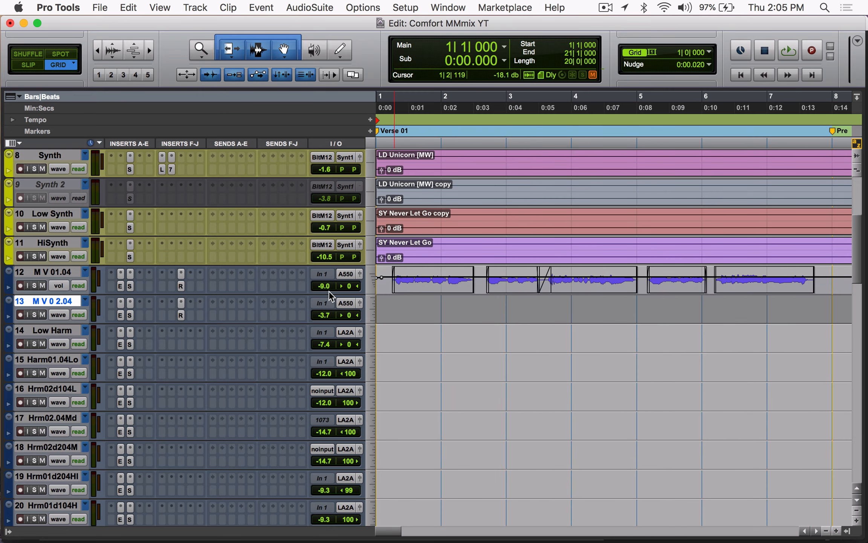
# Step: Enlarge the M V 01.04 track to inspect its volume automation over the song, and return it to waveform view
pyautogui.moveTo(330, 294); pyautogui.dragTo(653, 355)
pyautogui.press('r')
pyautogui.press('r')
pyautogui.press('r')
pyautogui.press('r')
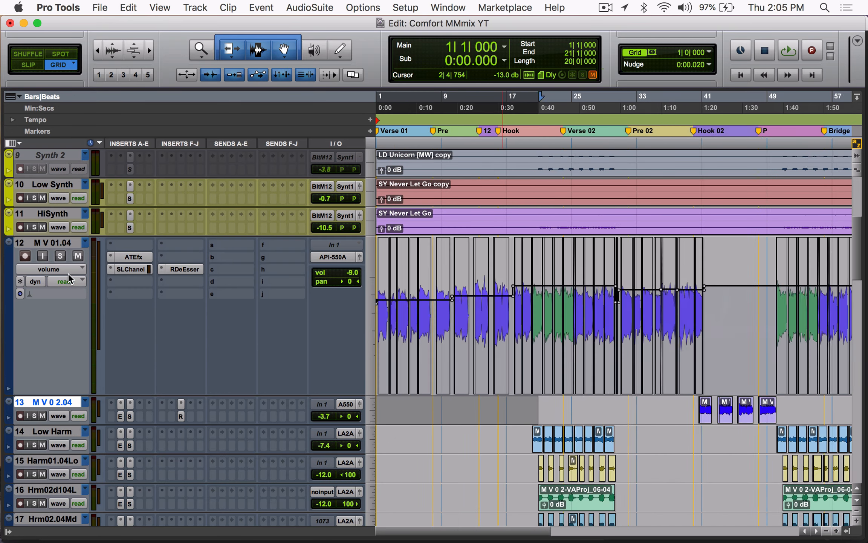
pyautogui.click(48, 269)
pyautogui.click(41, 259)
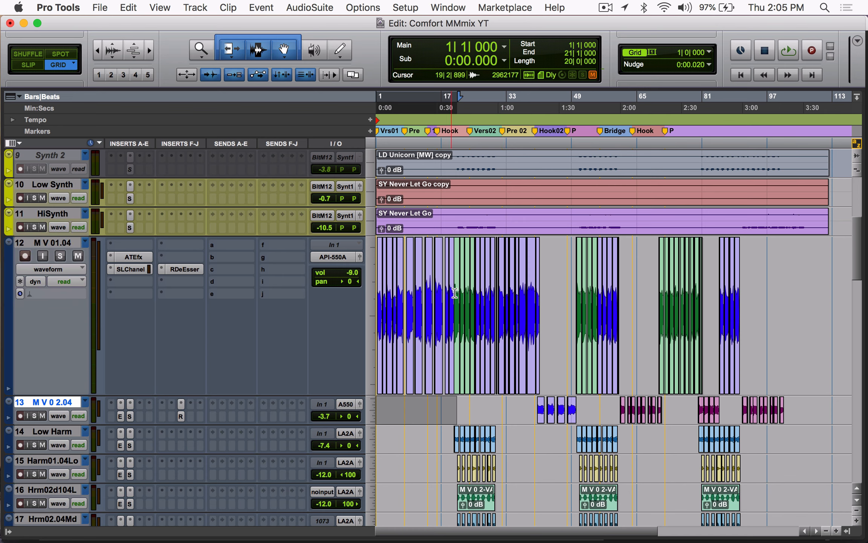
# Step: Check the volume automation on M V 0 2.04, return it to waveform view, and shrink M V 01.04 to its small track height
pyautogui.click(535, 404)
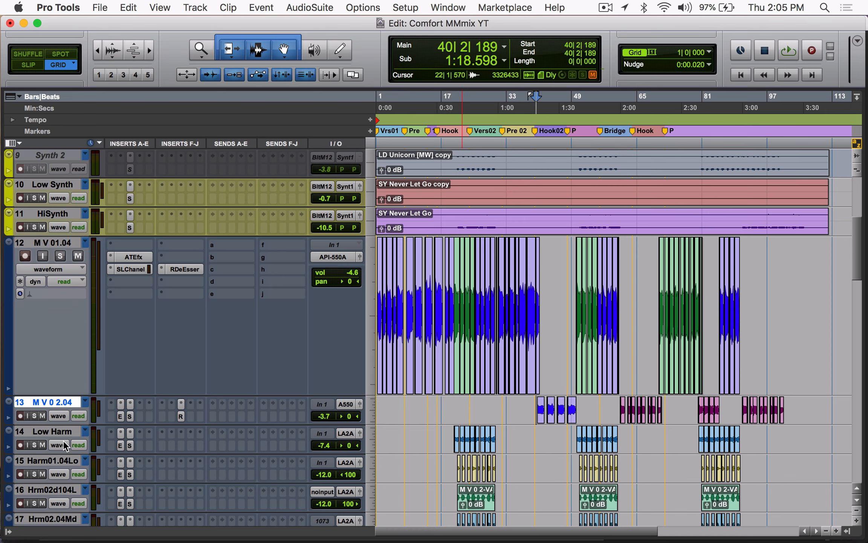
pyautogui.click(58, 416)
pyautogui.click(70, 416)
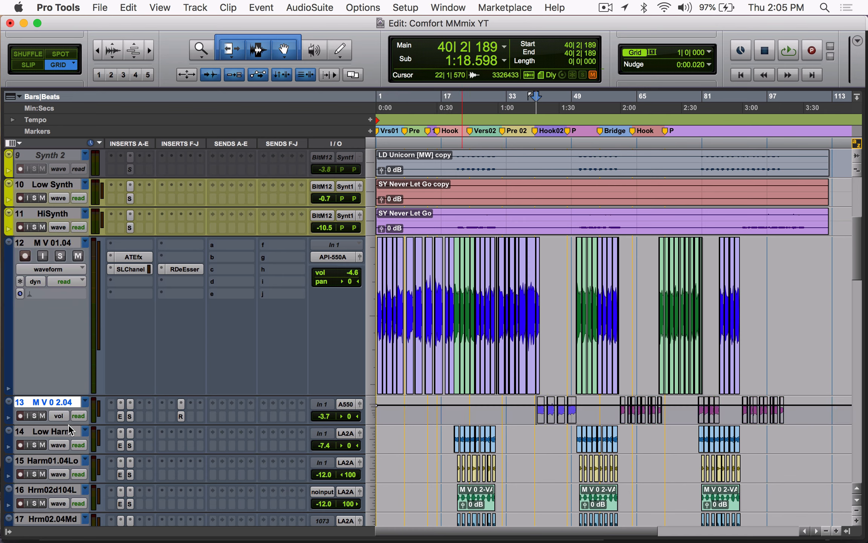
pyautogui.click(372, 279)
pyautogui.click(393, 258)
pyautogui.press('super+bracketright')
pyautogui.press('super+bracketright')
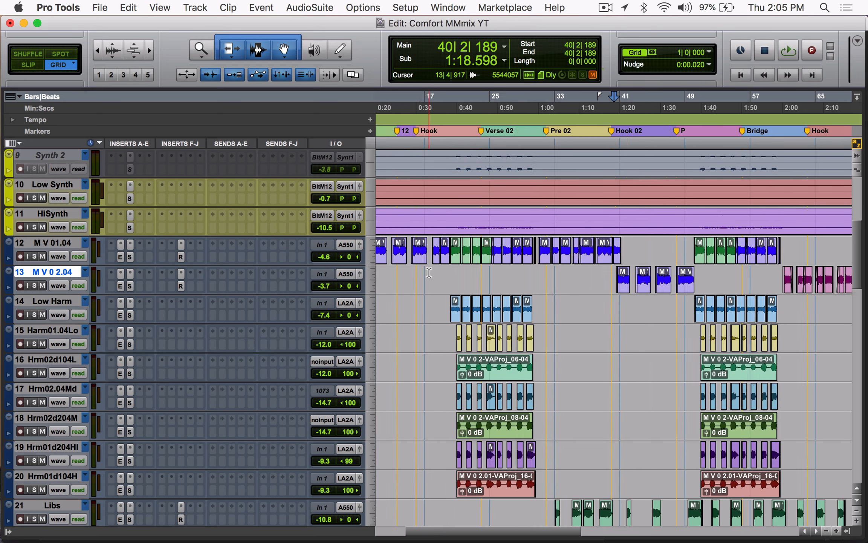
# Step: Select from about bar 20 to bar 30 on M V 0 2.04, play the passage, and solo Low Harm and M V 01.04
pyautogui.hscroll(-5, 407, 269)
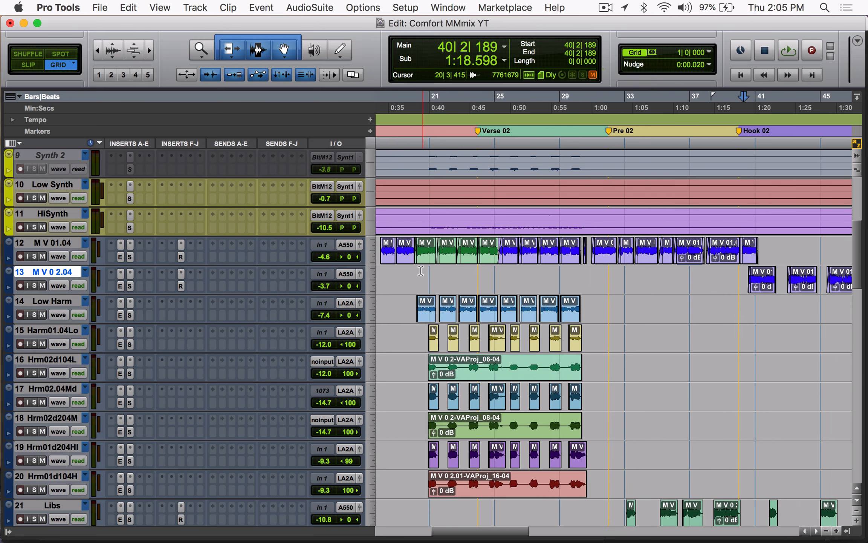
pyautogui.moveTo(418, 272); pyautogui.dragTo(586, 271)
pyautogui.press('space')
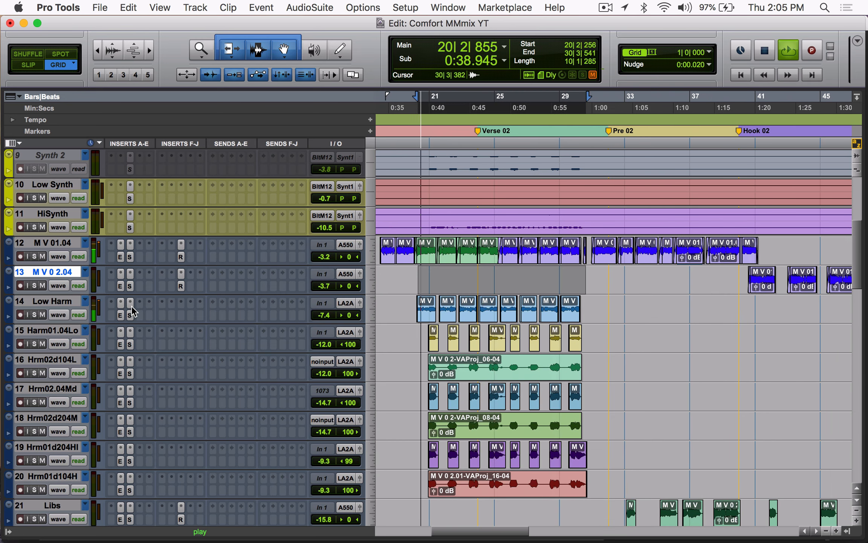
pyautogui.click(34, 315)
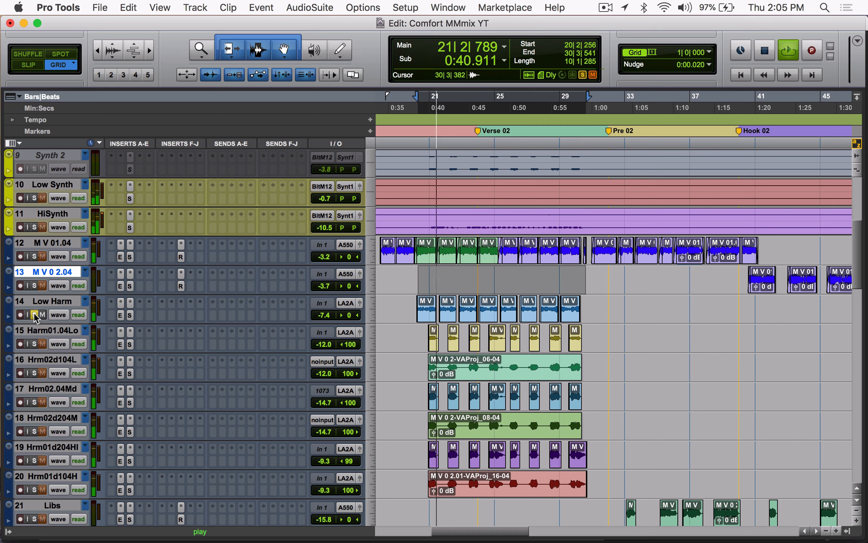
pyautogui.click(34, 257)
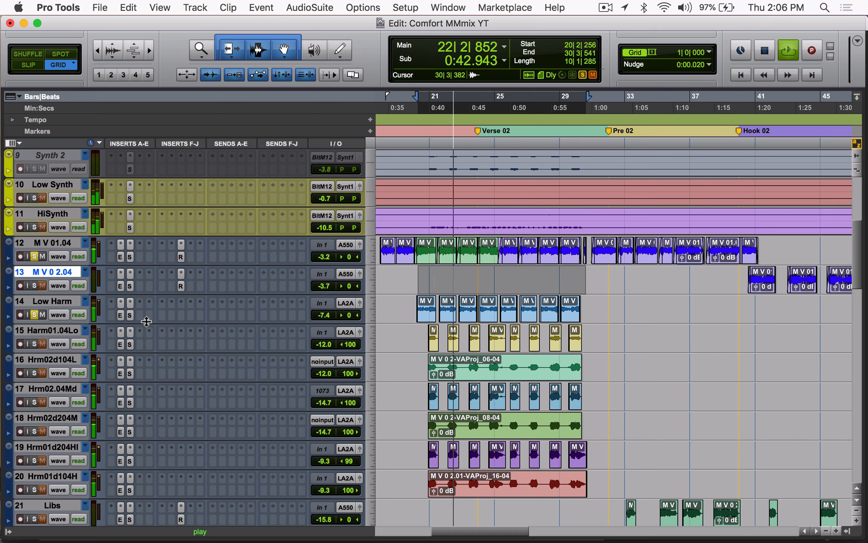
# Step: Stop playback and inspect the filter, LMF gain and HMF gain settings in the Low Harm track's SSLChannel insert
pyautogui.click(130, 303)
pyautogui.press('space')
pyautogui.click(313, 373)
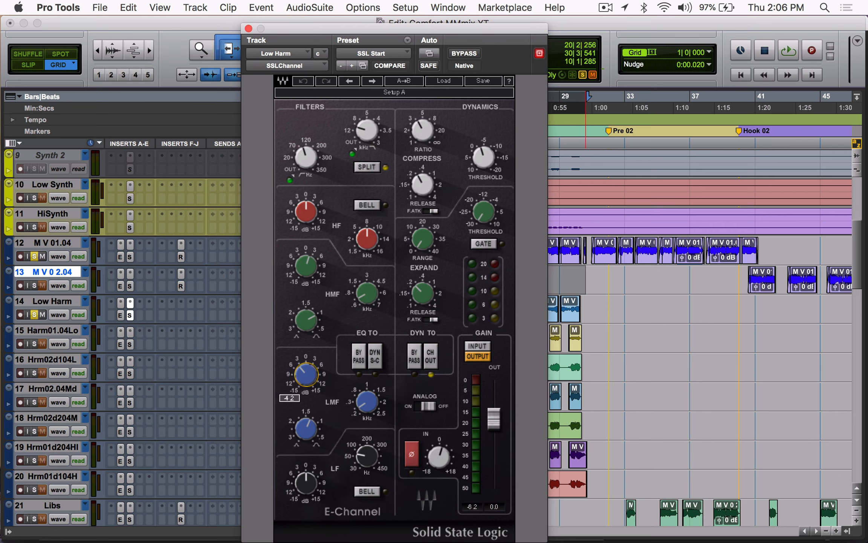
pyautogui.click(375, 137)
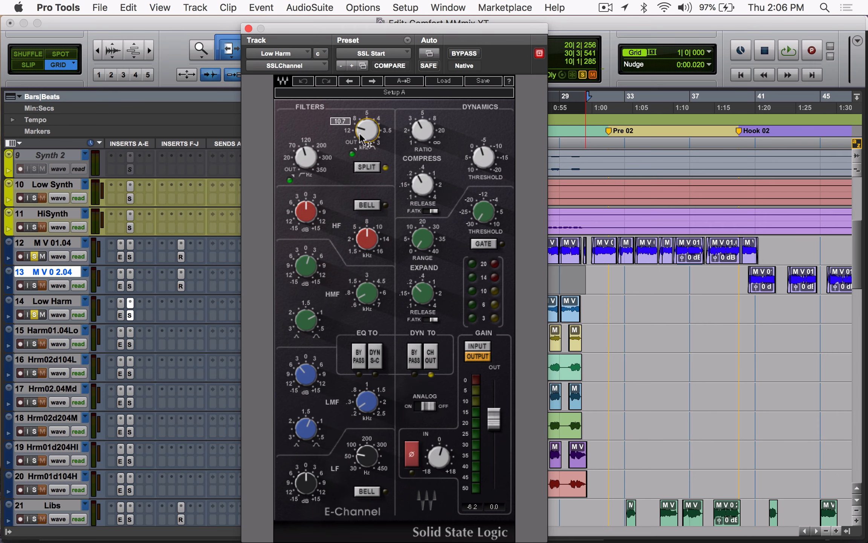
pyautogui.moveTo(315, 149)
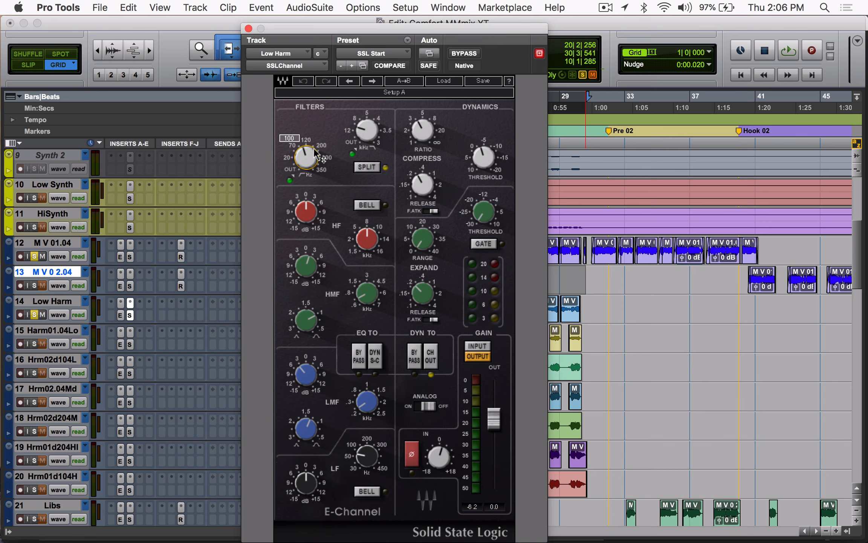
pyautogui.click(304, 375)
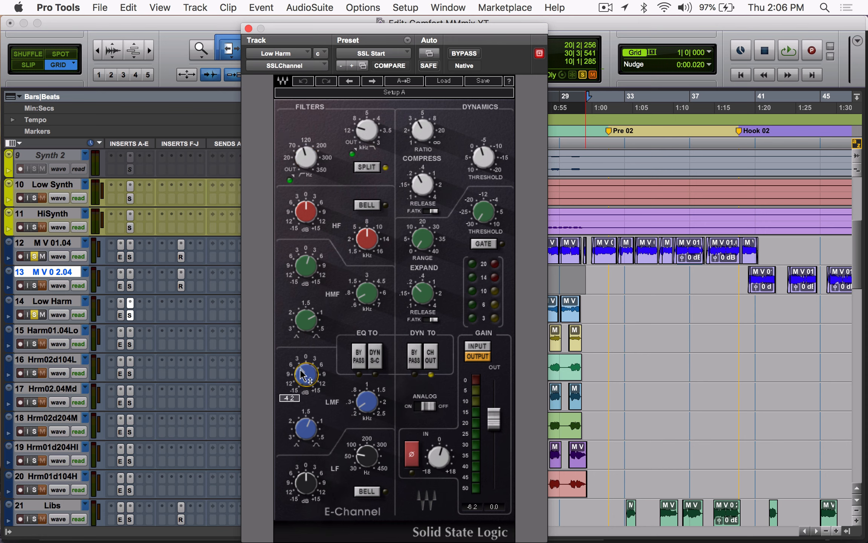
pyautogui.click(306, 268)
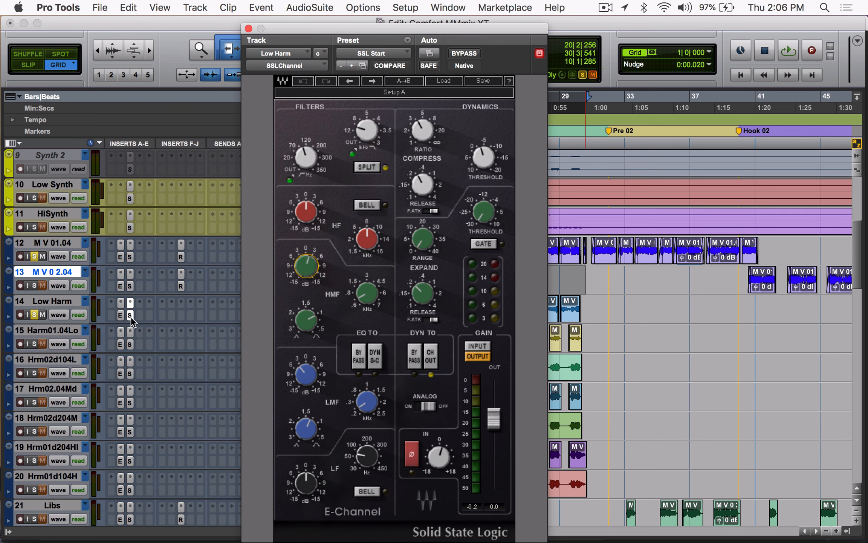
# Step: Play the passage while comparing Low Harm with its SSLChannel bypassed and active, close the plug-in window, and stop playback
pyautogui.press('space')
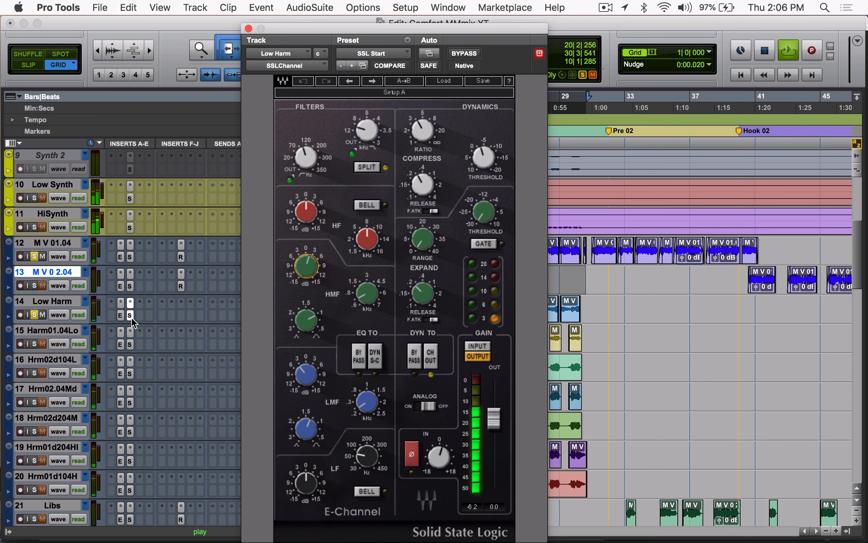
pyautogui.keyDown('super'); pyautogui.click(130, 317); pyautogui.keyUp('super')
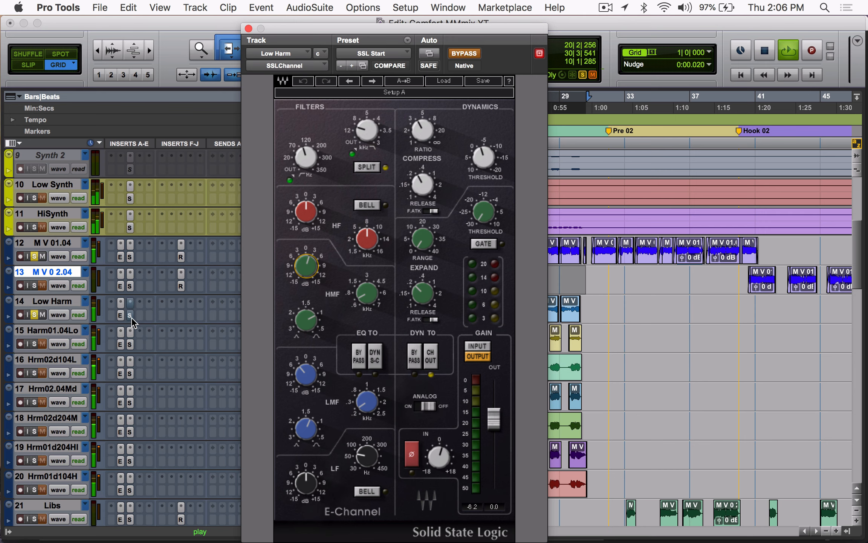
pyautogui.keyDown('super'); pyautogui.click(131, 317); pyautogui.keyUp('super')
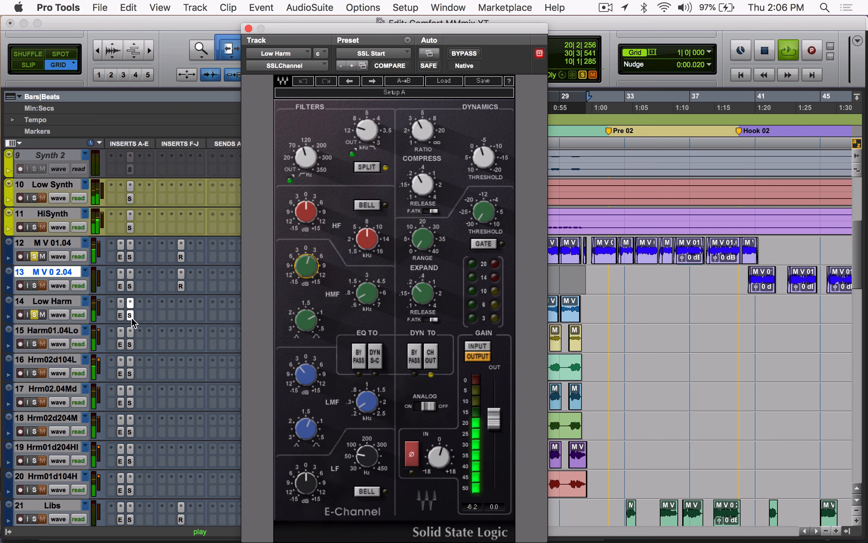
pyautogui.press('space')
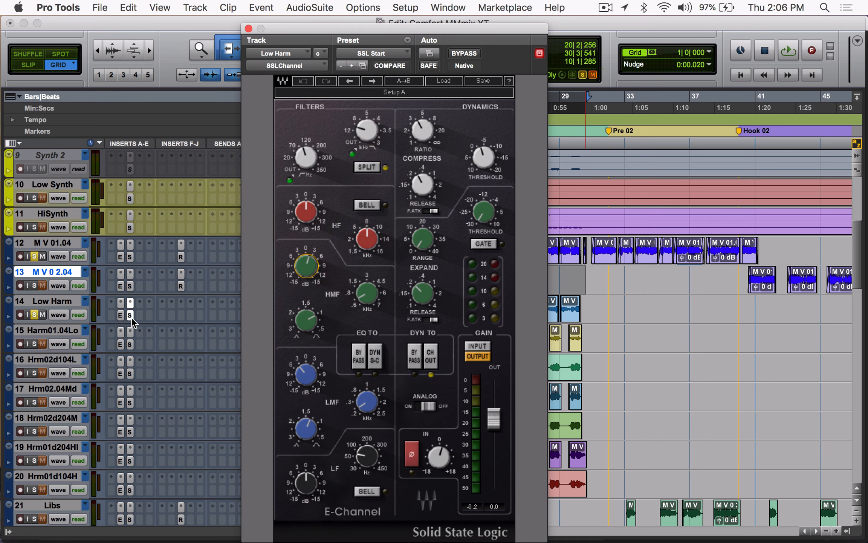
pyautogui.press('space')
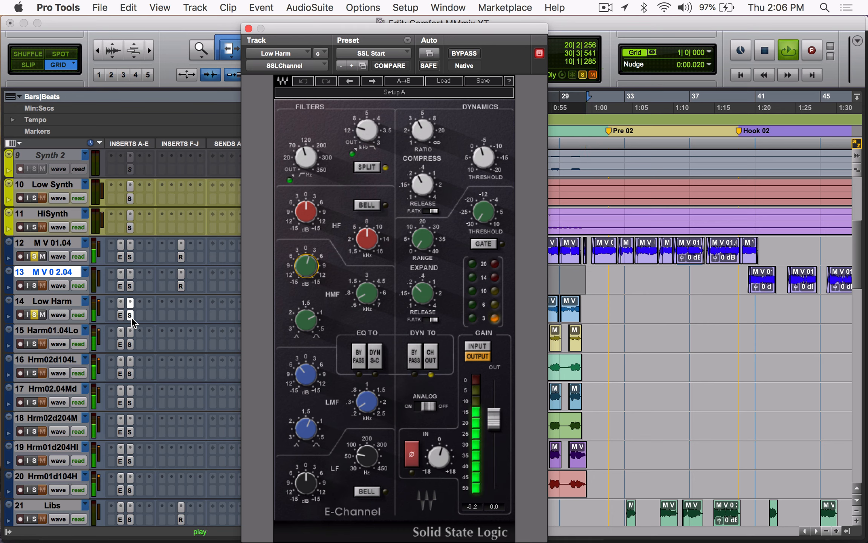
pyautogui.keyDown('super'); pyautogui.click(131, 317); pyautogui.keyUp('super')
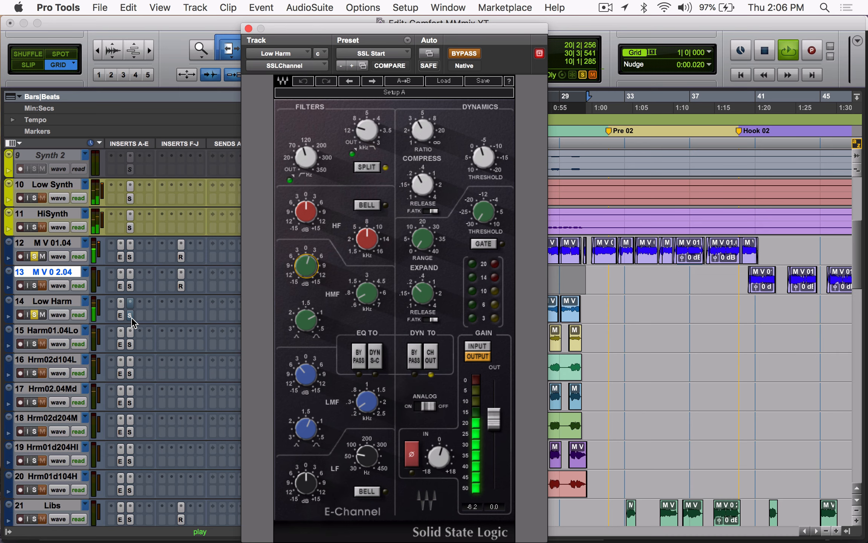
pyautogui.keyDown('super'); pyautogui.click(131, 317); pyautogui.keyUp('super')
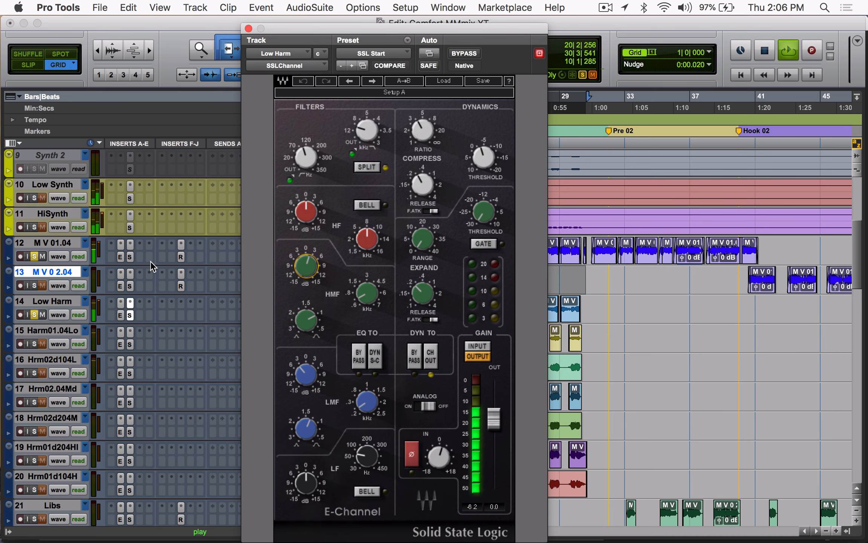
pyautogui.click(248, 28)
pyautogui.press('space')
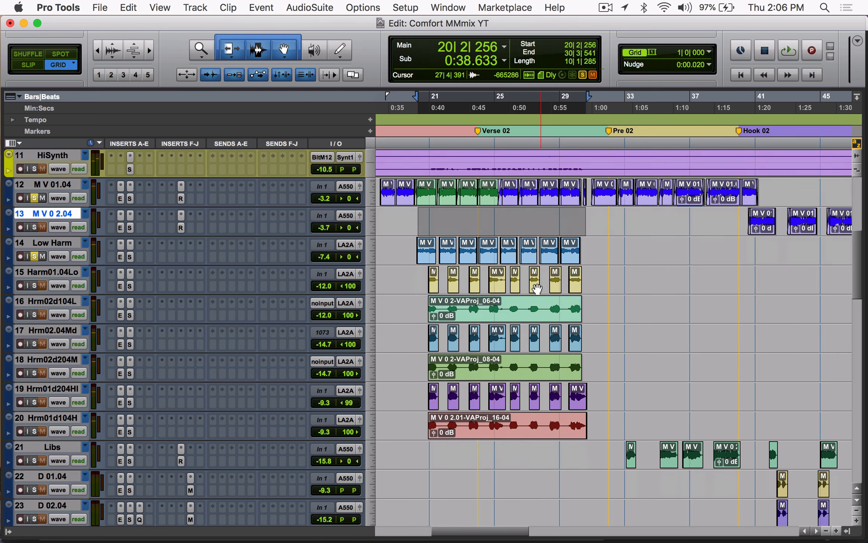
# Step: Select the Hrm02d104L clip from about bar 20 to bar 30, clear the vocal solos, and play the passage
pyautogui.scroll(-3, 542, 285)
pyautogui.click(502, 314)
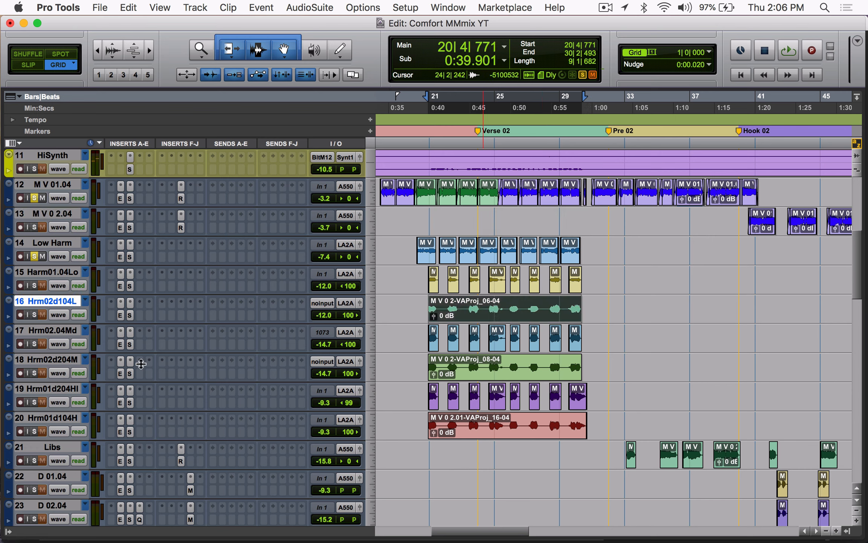
pyautogui.keyDown('alt'); pyautogui.click(34, 256); pyautogui.keyUp('alt')
pyautogui.press('space')
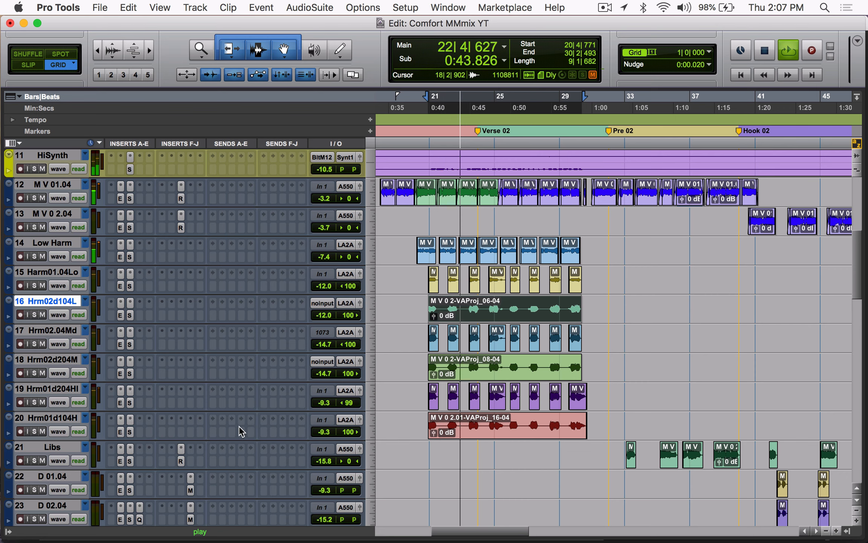
# Step: Set the Hrm01d204HI track's pan to 100 left in its output window, close the window, and stop playback
pyautogui.click(360, 391)
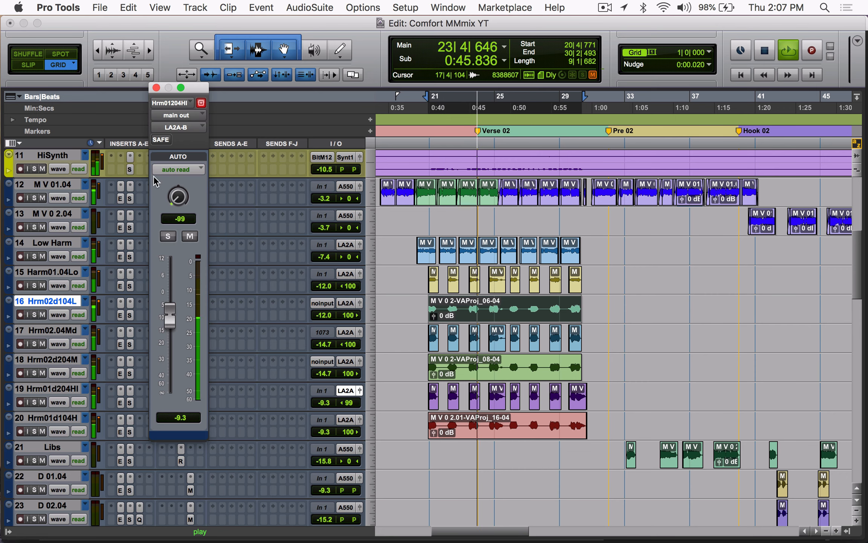
pyautogui.click(156, 87)
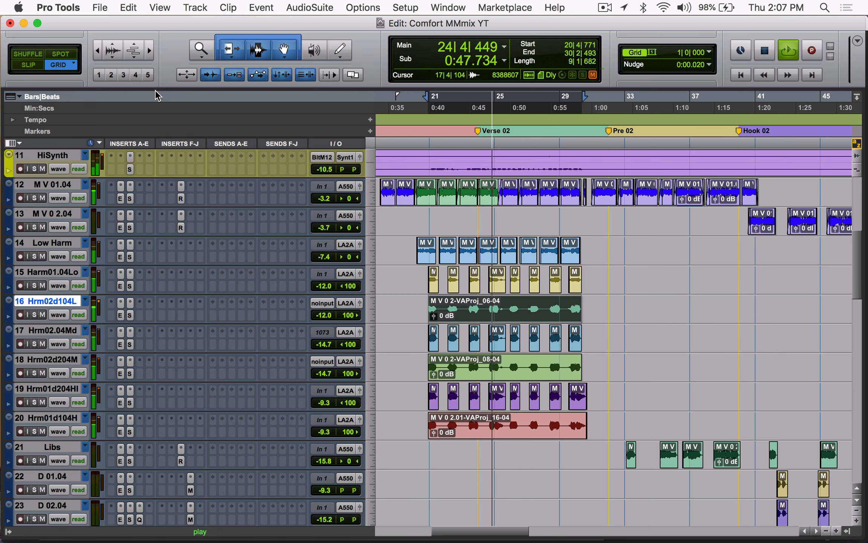
pyautogui.press('space')
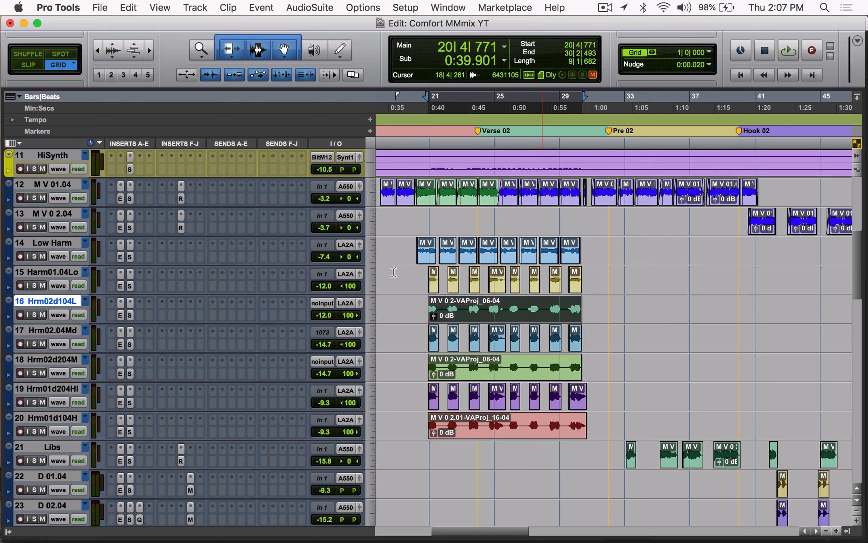
# Step: Play from just before bar 21 and temporarily solo harmony tracks 15 to 20, from Harm01.04Lo to Hrm01d104H
pyautogui.click(427, 272)
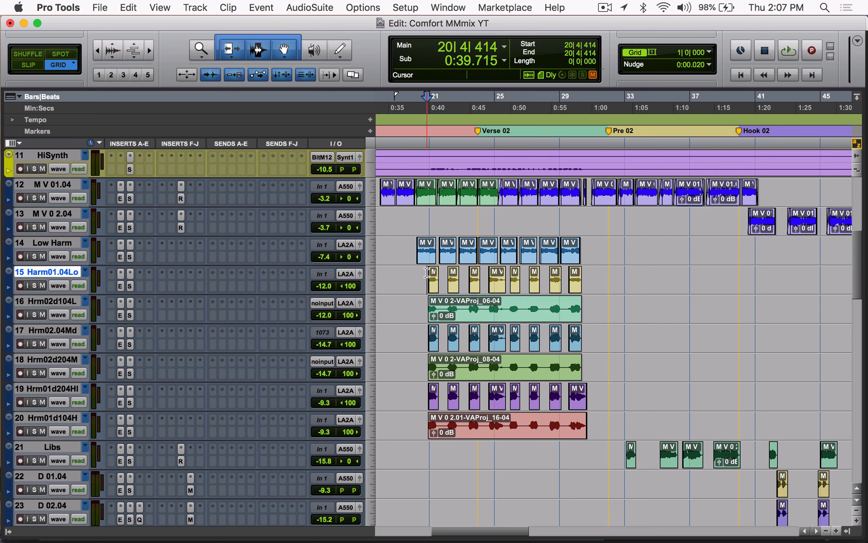
pyautogui.press('space')
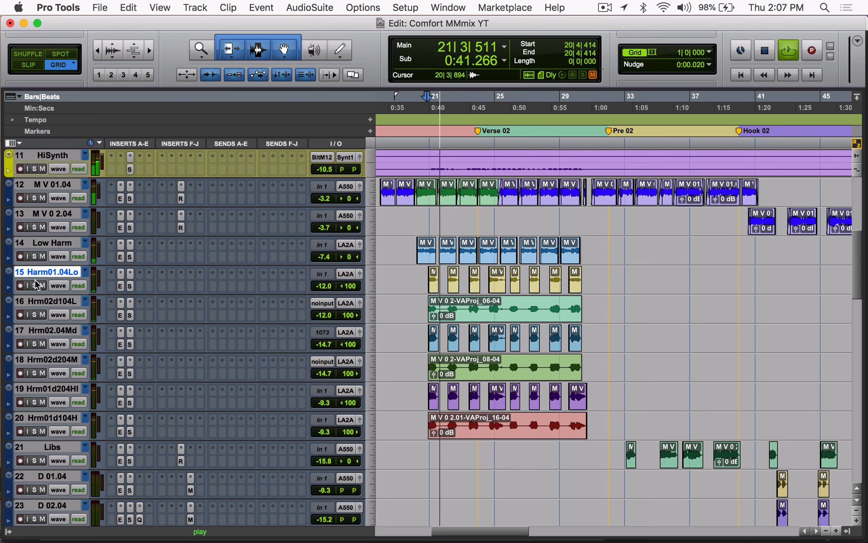
pyautogui.moveTo(37, 285); pyautogui.dragTo(35, 436)
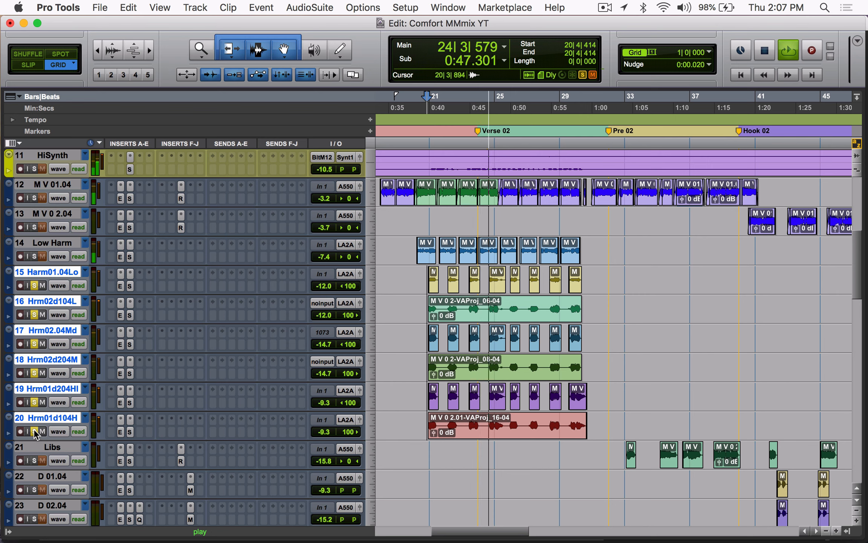
pyautogui.click(37, 286)
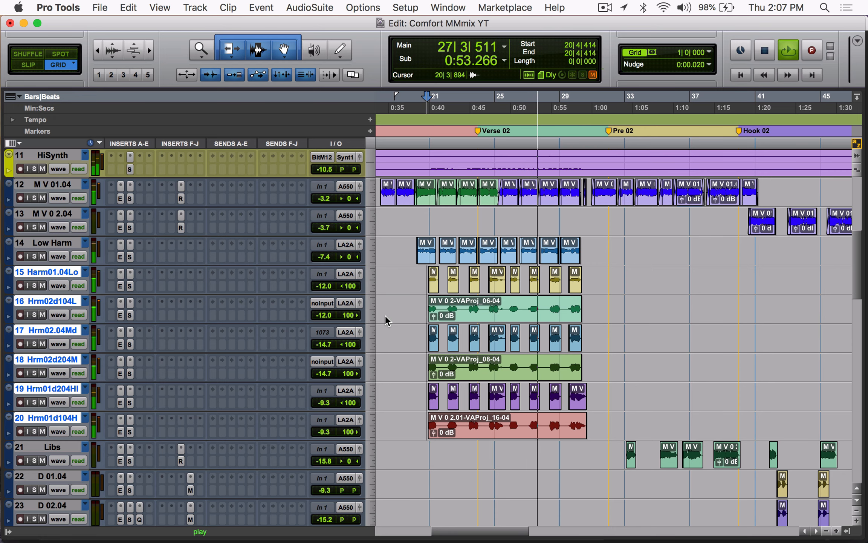
# Step: Replay the passage while comparing the mix with harmony tracks 15 to 20 muted and unmuted, and stop playback
pyautogui.scroll(-4, 458, 383)
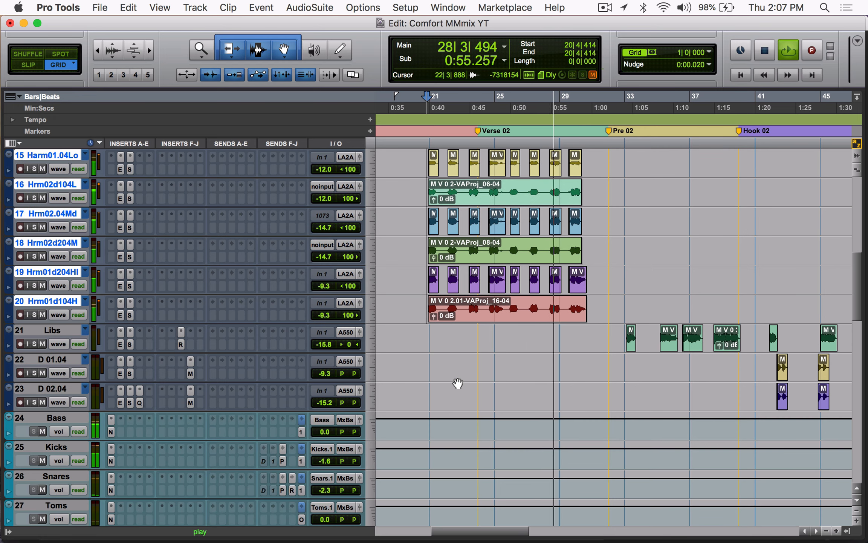
pyautogui.scroll(2, 546, 357)
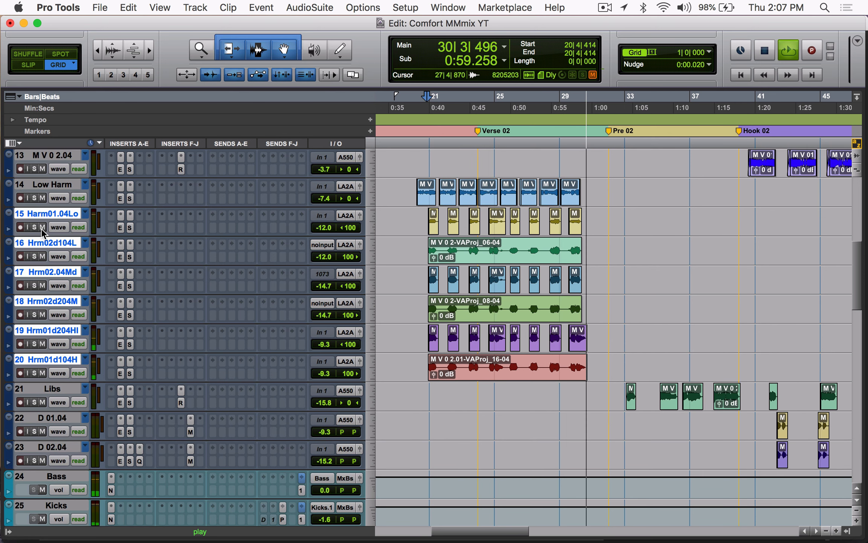
pyautogui.press('space')
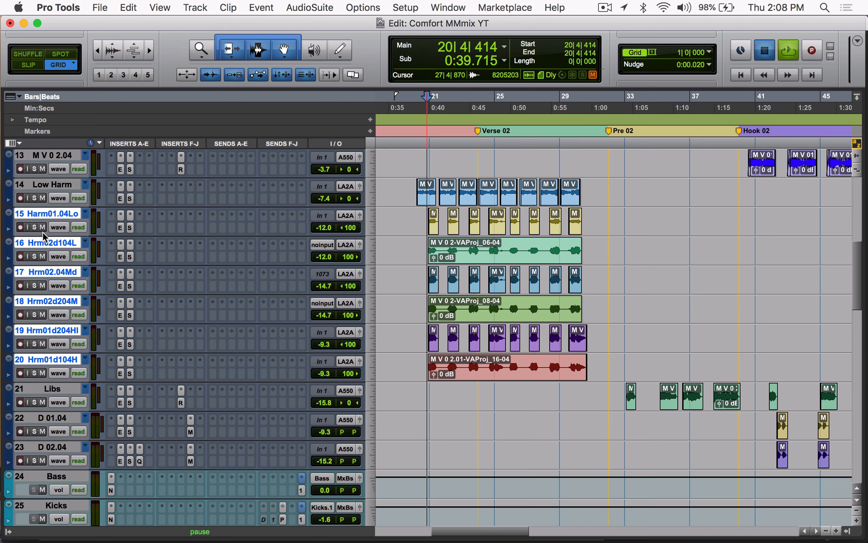
pyautogui.press('space')
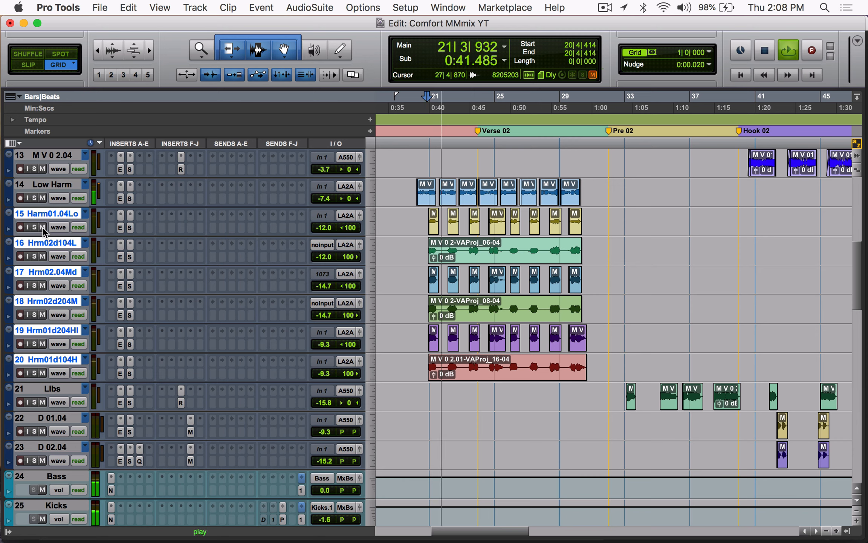
pyautogui.click(43, 227)
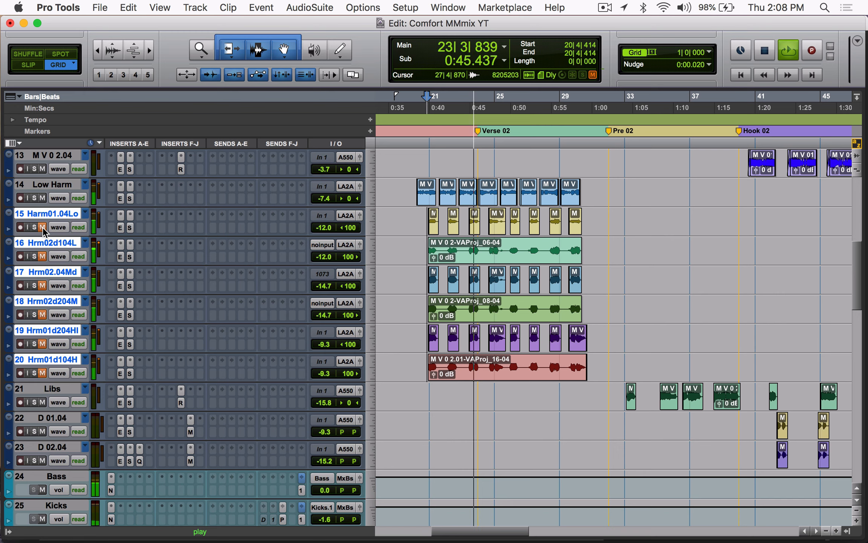
pyautogui.click(43, 227)
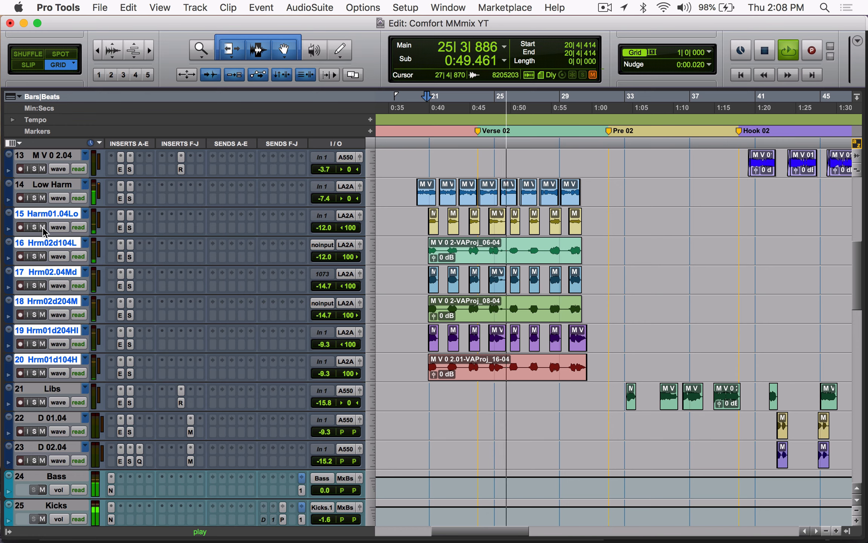
pyautogui.press('space')
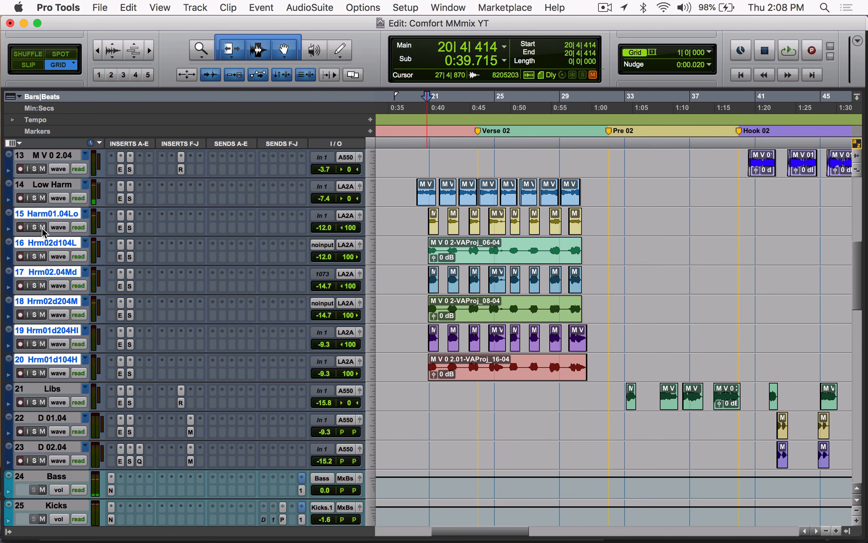
# Step: Inspect the EQ and filter settings in the Harm01.04Lo track's SSLChannel insert and close the plug-in window
pyautogui.hscroll(5, 365, 243)
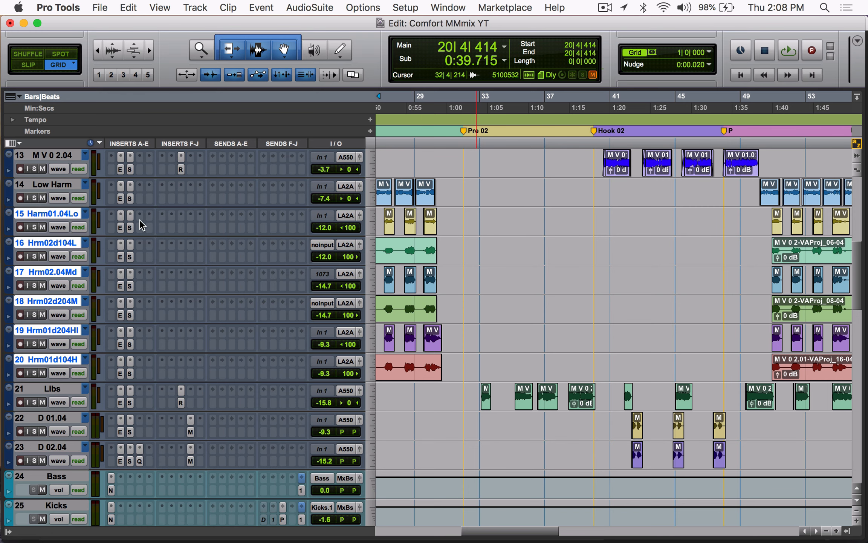
pyautogui.click(130, 215)
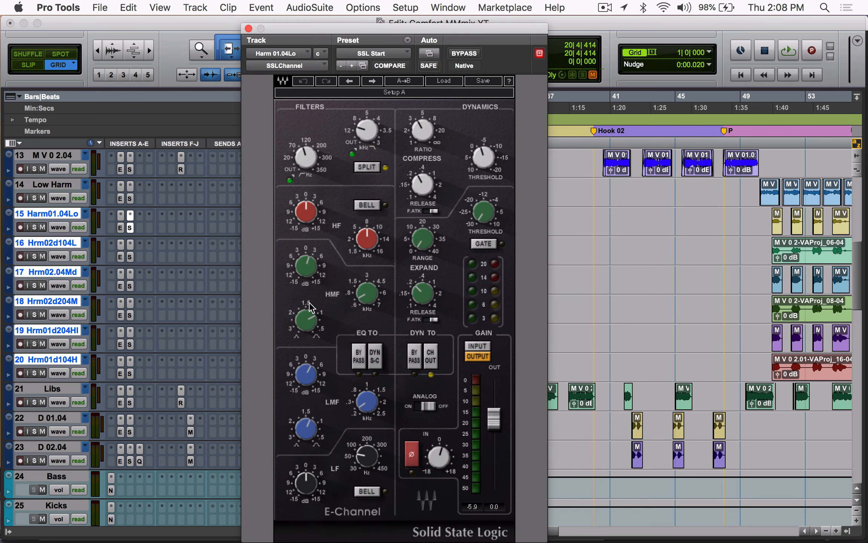
pyautogui.click(249, 28)
# Step: Select the Libs clips from about bar 32 to bar 46 and inspect the track's SSLChannel and insert H
pyautogui.moveTo(479, 393); pyautogui.dragTo(700, 397)
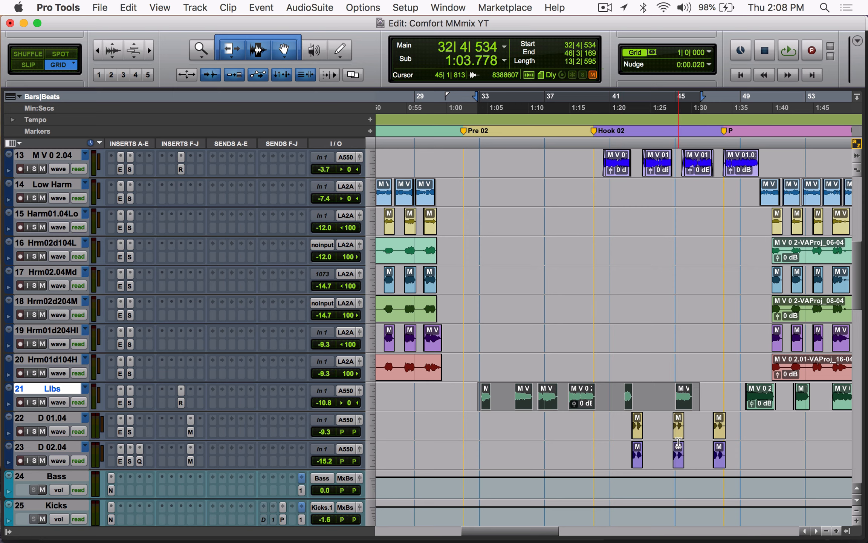
pyautogui.hscroll(4, 636, 429)
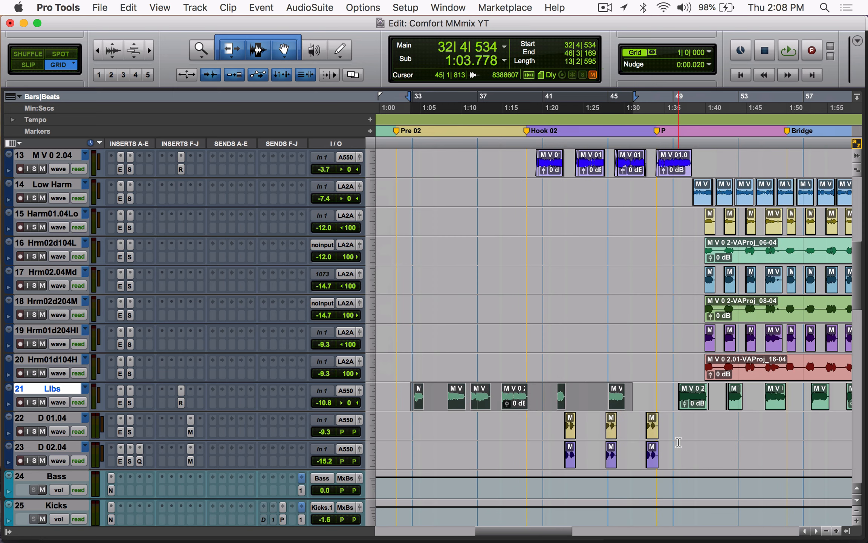
pyautogui.click(130, 403)
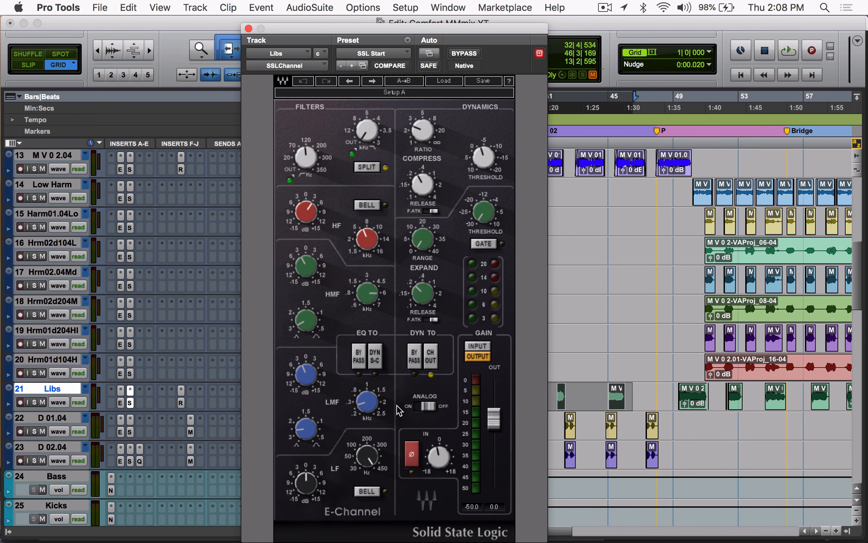
pyautogui.click(248, 29)
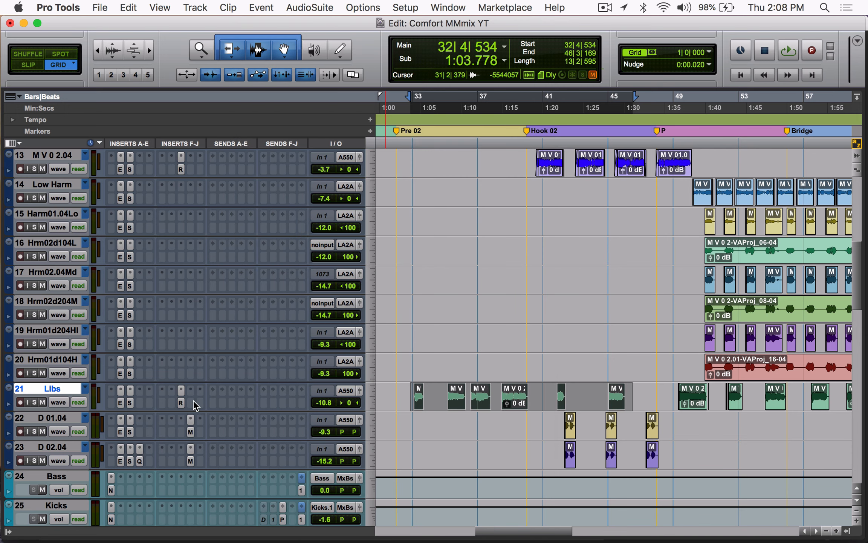
pyautogui.click(182, 402)
pyautogui.click(182, 402)
# Step: Play the selected Libs passage, set the insertion point at about bar 35, and stop playback
pyautogui.press('space')
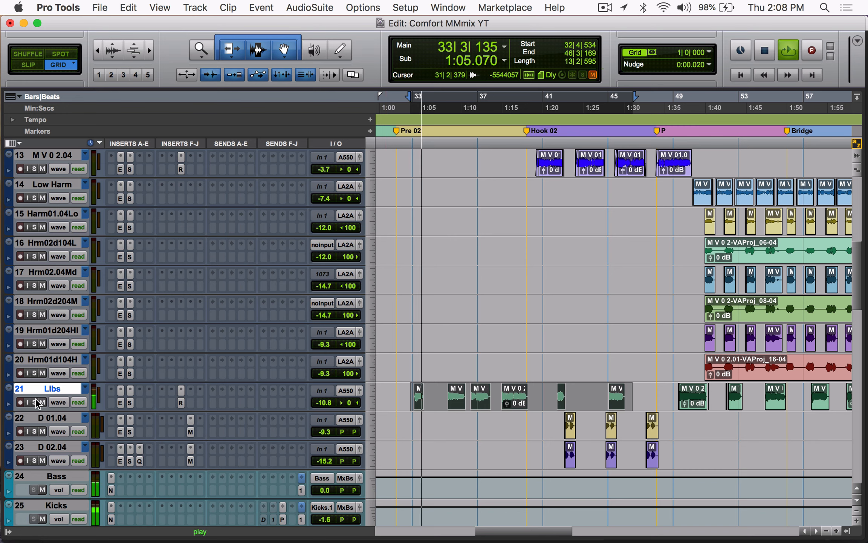
pyautogui.click(448, 395)
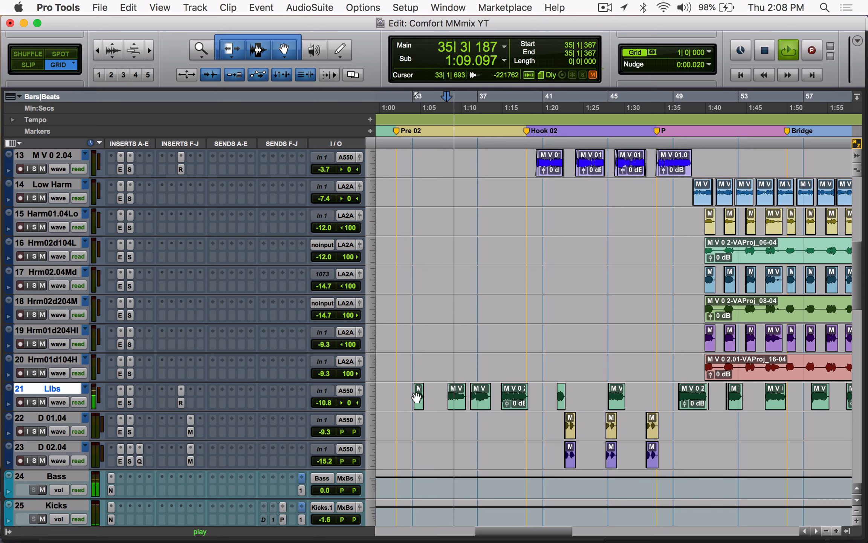
pyautogui.press('space')
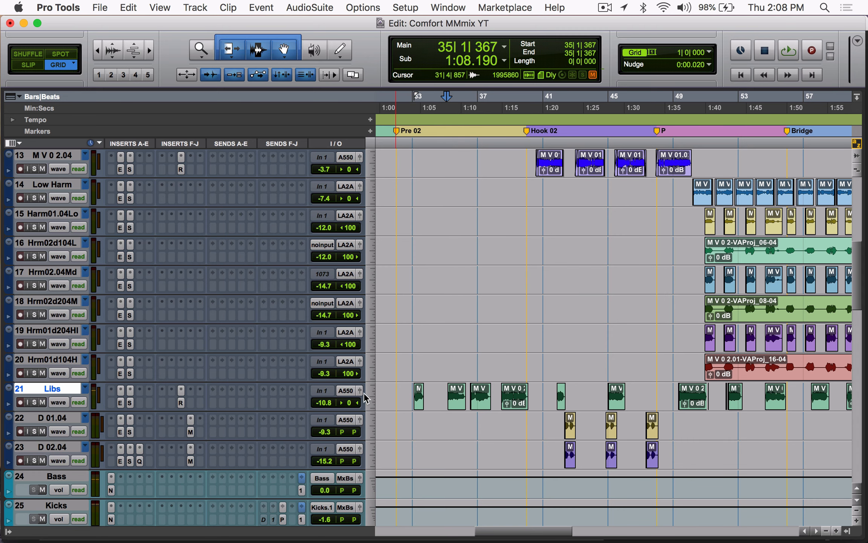
# Step: Inspect the API-550A equalizer on the API-550A-B track during playback and close the plug-in window
pyautogui.scroll(-20, 413, 401)
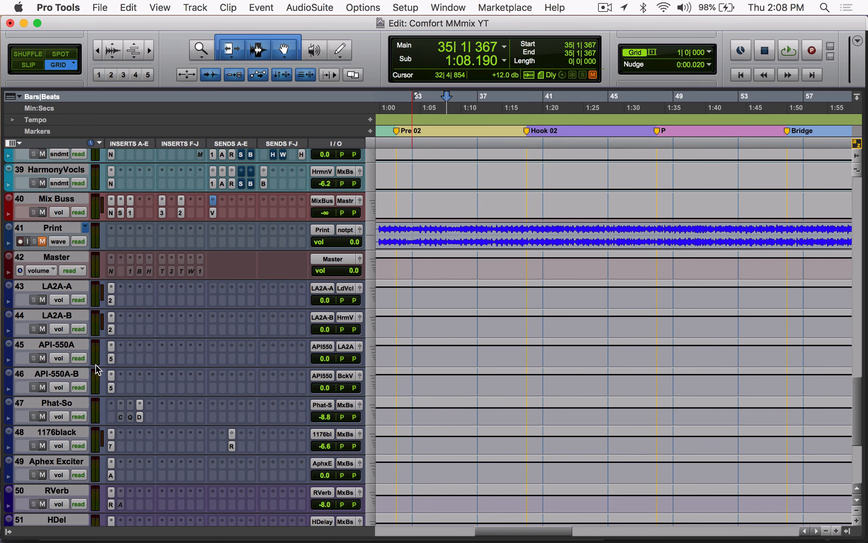
pyautogui.click(111, 386)
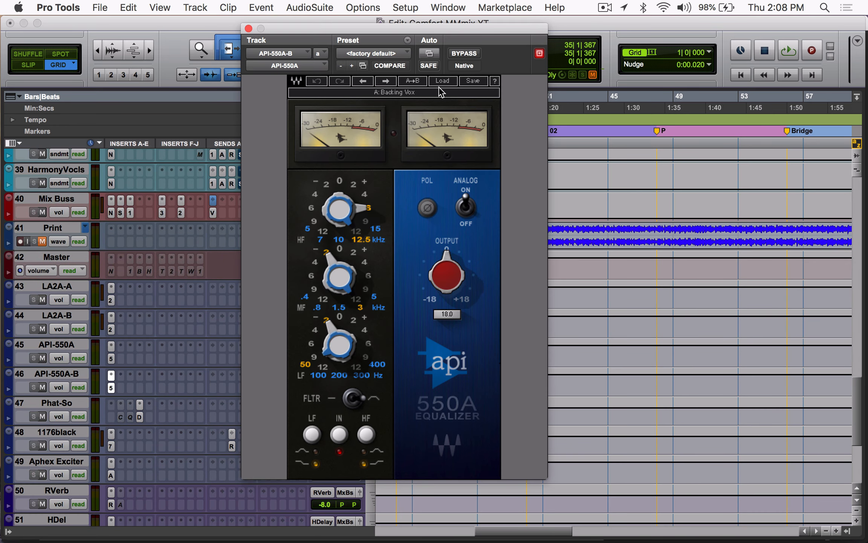
pyautogui.press('space')
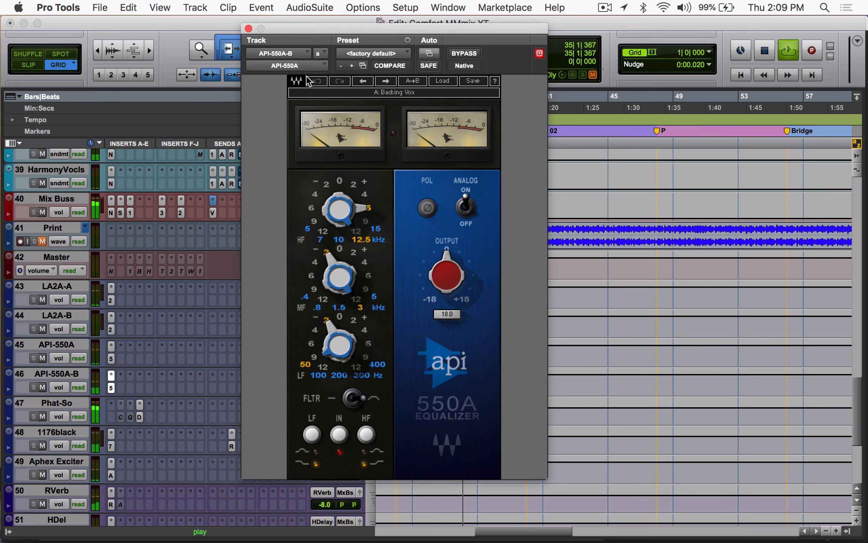
pyautogui.click(249, 29)
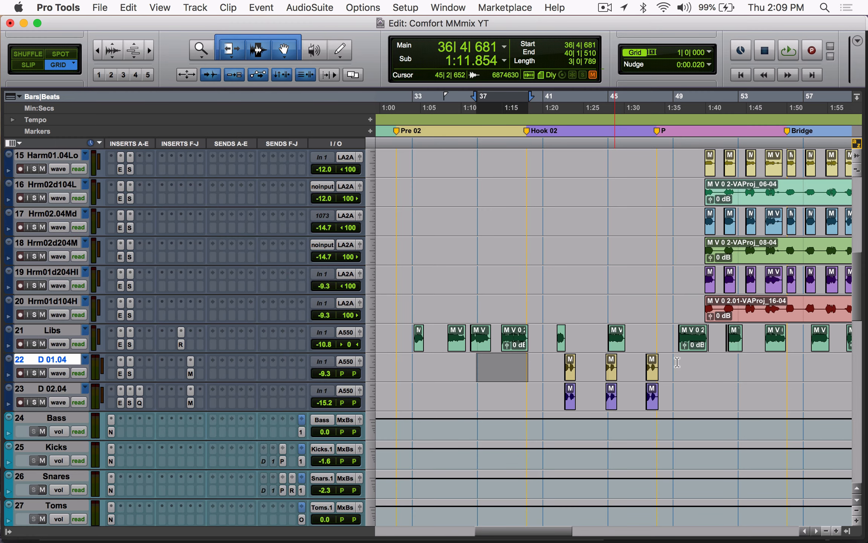
# Step: Play the Libs track's clips in the mix from about bar 49 into the Bridge section, and stop playback
pyautogui.hscroll(10, 673, 369)
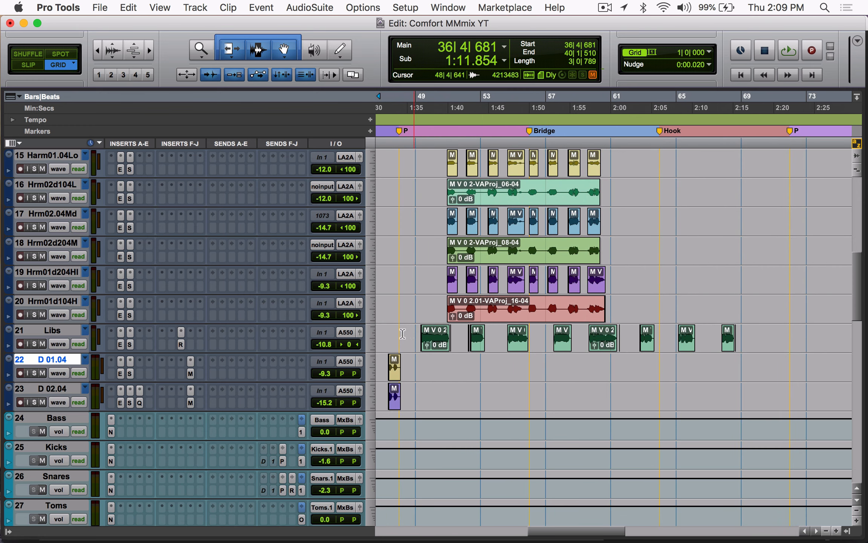
pyautogui.click(419, 330)
pyautogui.press('space')
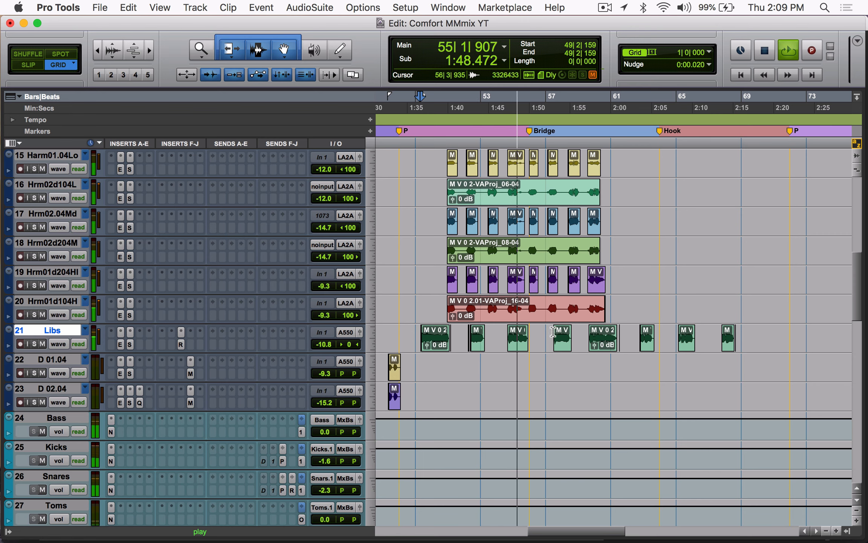
pyautogui.press('space')
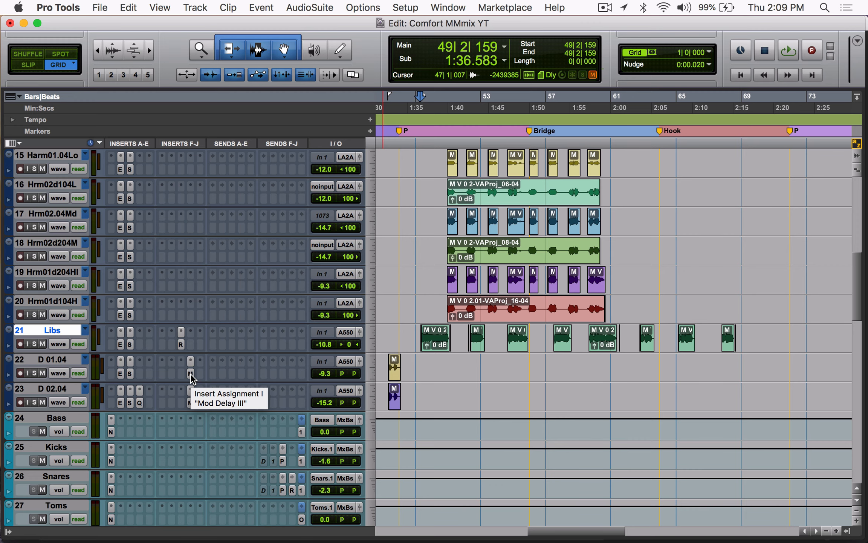
# Step: Select the D 01.04 and D 02.04 clips from about bar 42 to bar 48 and inspect each track's SSLChannel insert
pyautogui.hscroll(-10, 192, 378)
pyautogui.scroll(-1, 540, 387)
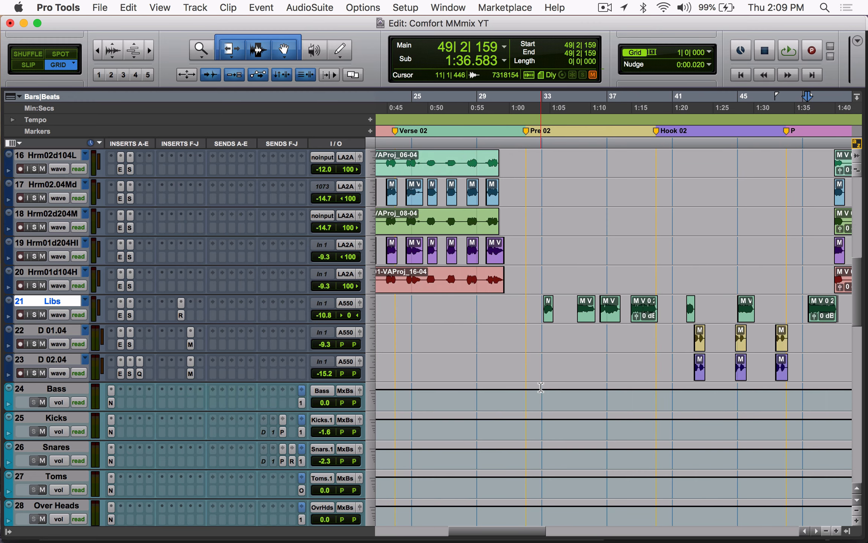
pyautogui.moveTo(693, 333); pyautogui.dragTo(788, 368)
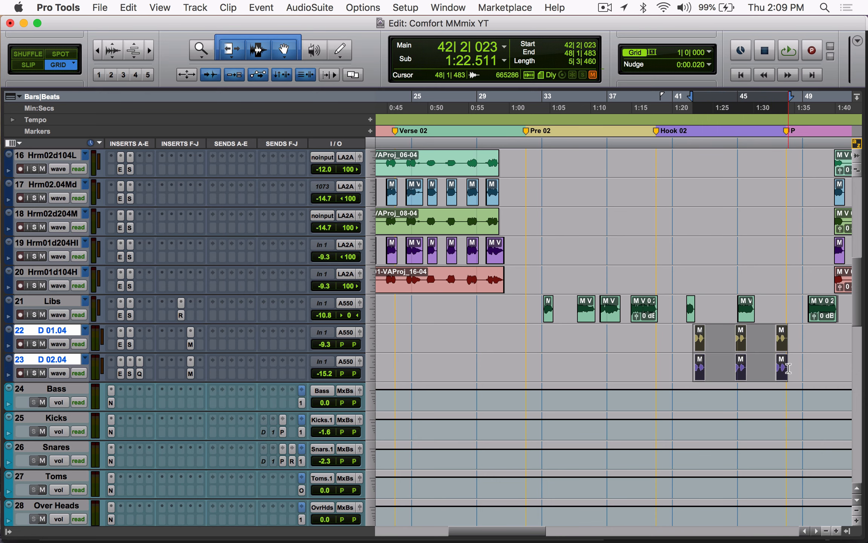
pyautogui.click(128, 344)
pyautogui.click(128, 372)
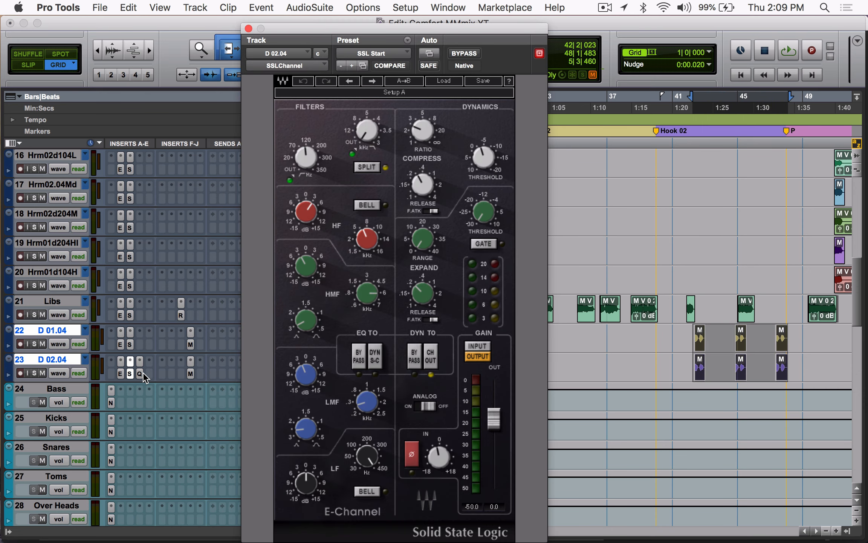
# Step: Inspect the EQ3 7-Band insert on the D 02.04 track and the Mod Delay III insert on D 01.04
pyautogui.click(142, 373)
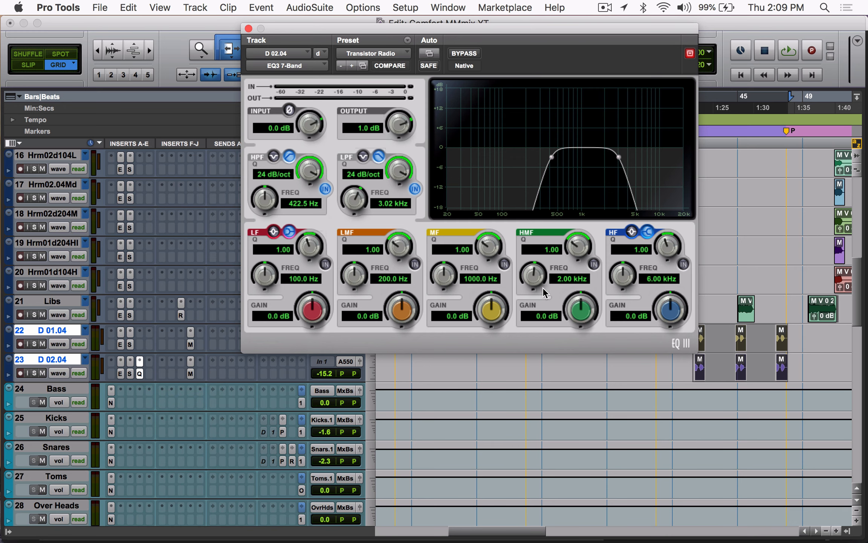
pyautogui.click(138, 373)
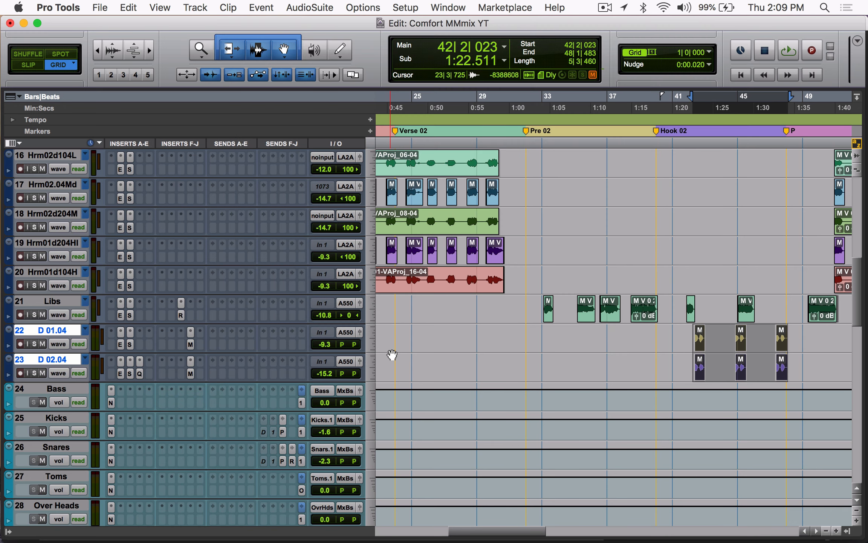
pyautogui.hscroll(5, 703, 333)
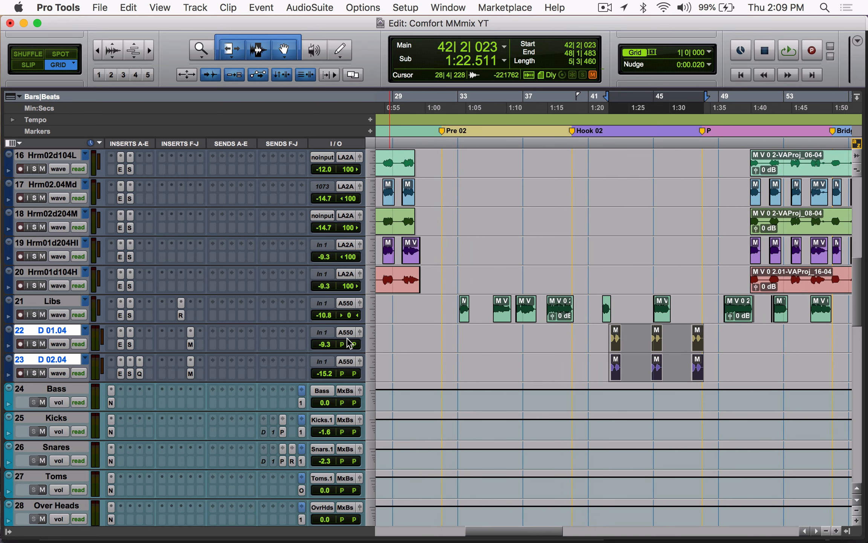
pyautogui.click(191, 344)
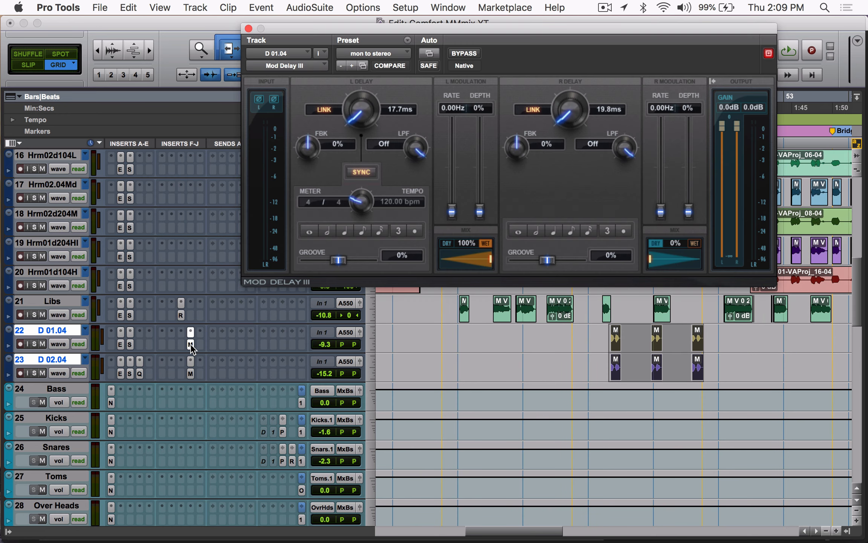
pyautogui.click(191, 344)
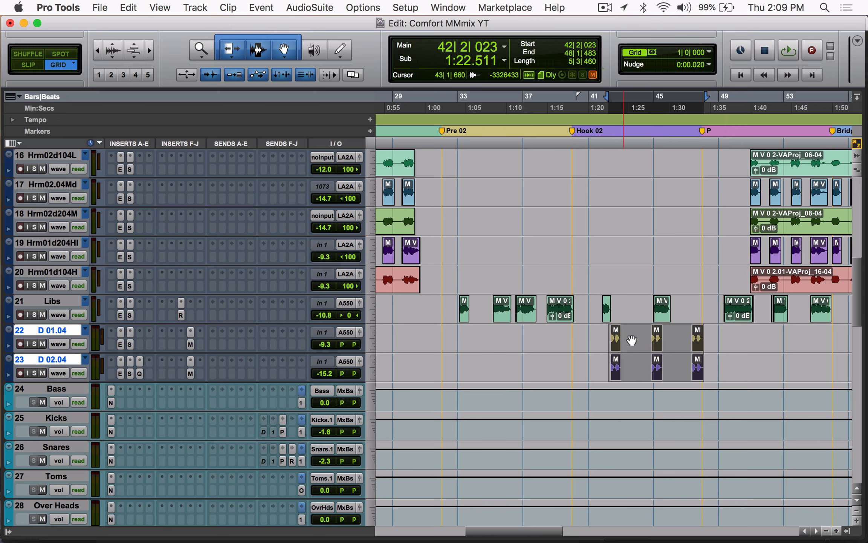
# Step: Play the selected doubled vocals passage from about bar 42 while viewing the lead vocal tracks, and stop playback
pyautogui.press('space')
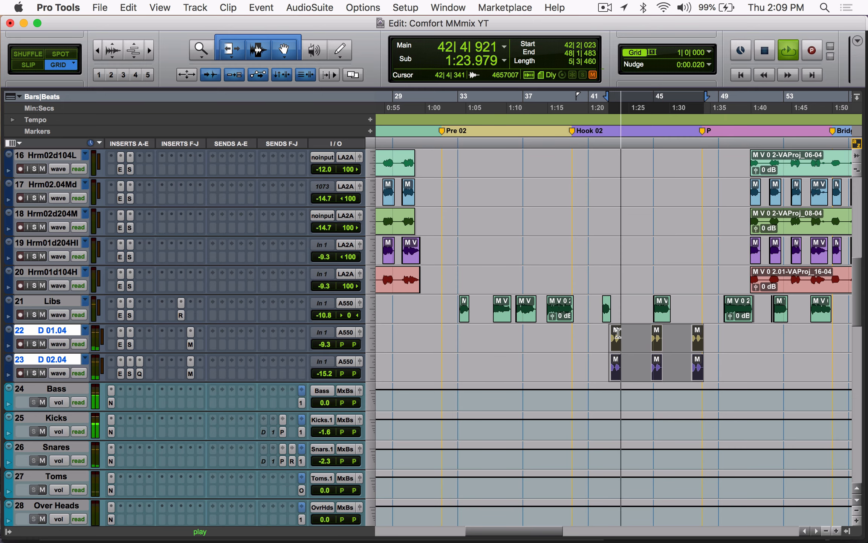
pyautogui.scroll(10, 618, 331)
pyautogui.scroll(-5, 618, 333)
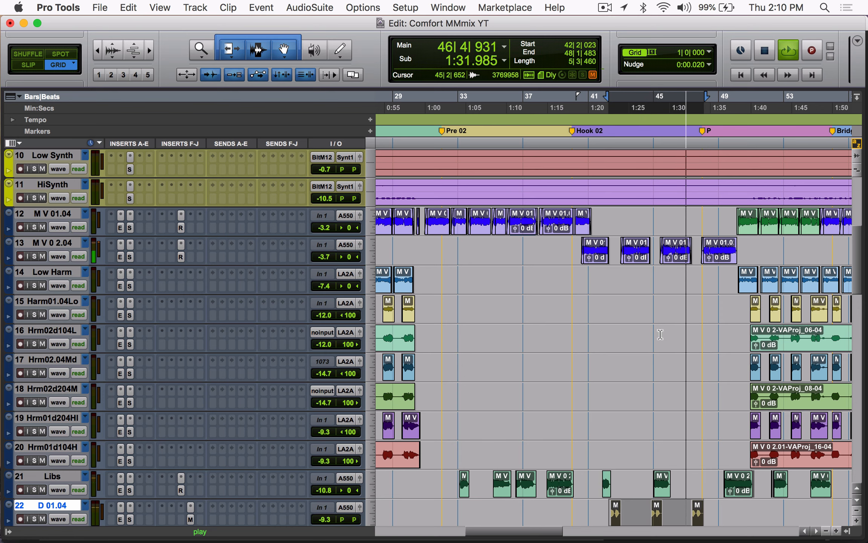
pyautogui.press('space')
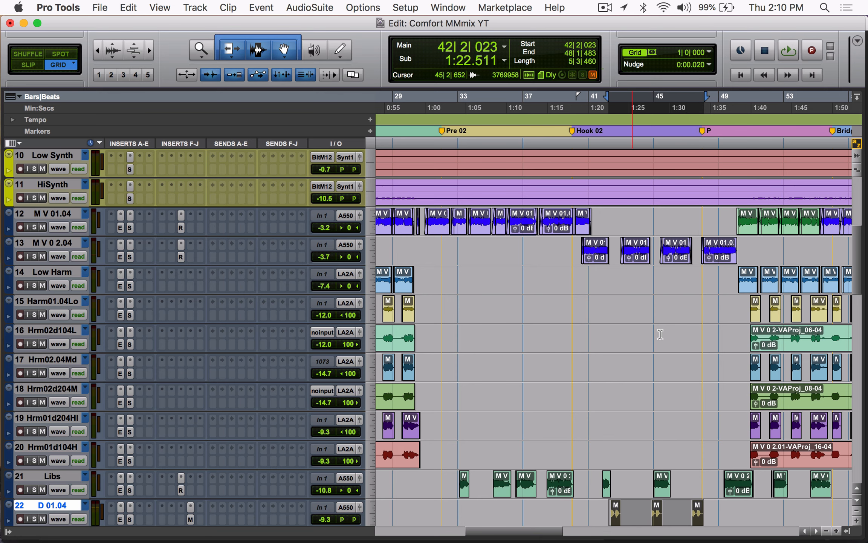
# Step: Select bar 6 across the harmony tracks, open the LA2A-B track's CLA-2A compressor, and play briefly
pyautogui.press('Return')
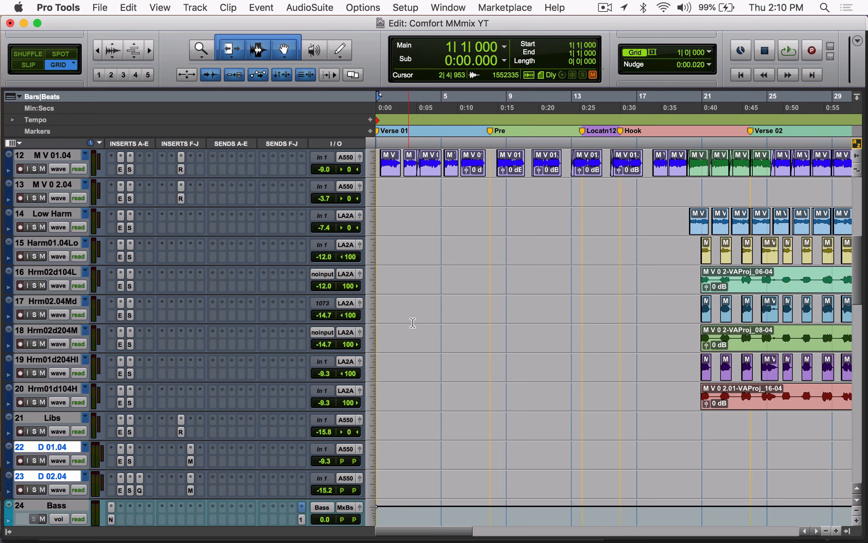
pyautogui.hscroll(4, 413, 323)
pyautogui.moveTo(394, 393); pyautogui.dragTo(394, 222)
pyautogui.scroll(-5, 426, 343)
pyautogui.scroll(-10, 427, 340)
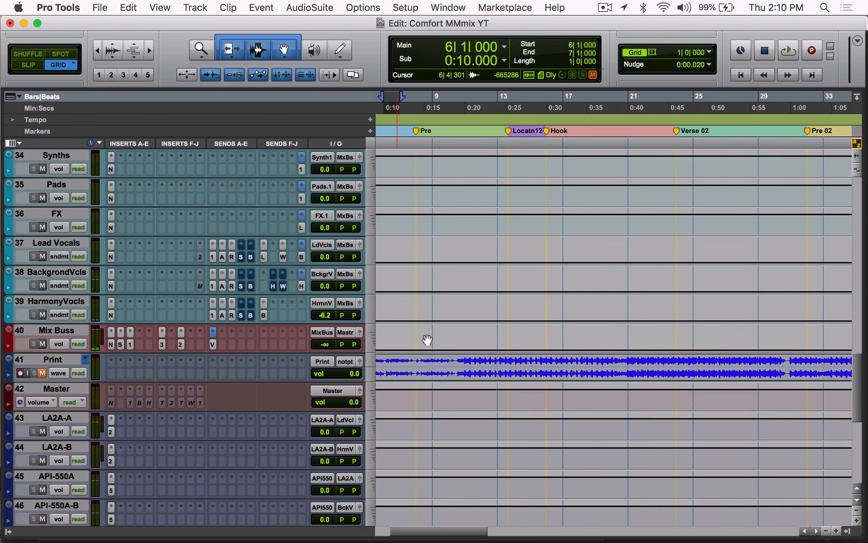
pyautogui.click(110, 344)
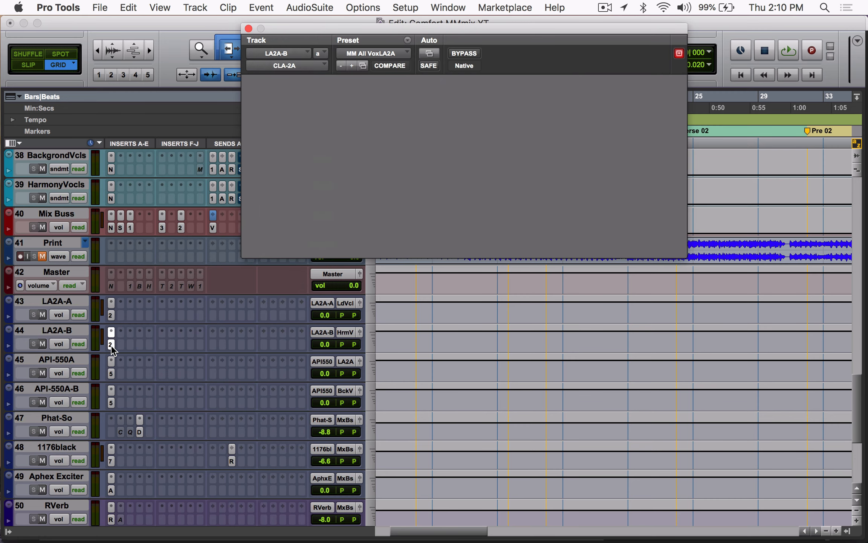
pyautogui.press('space')
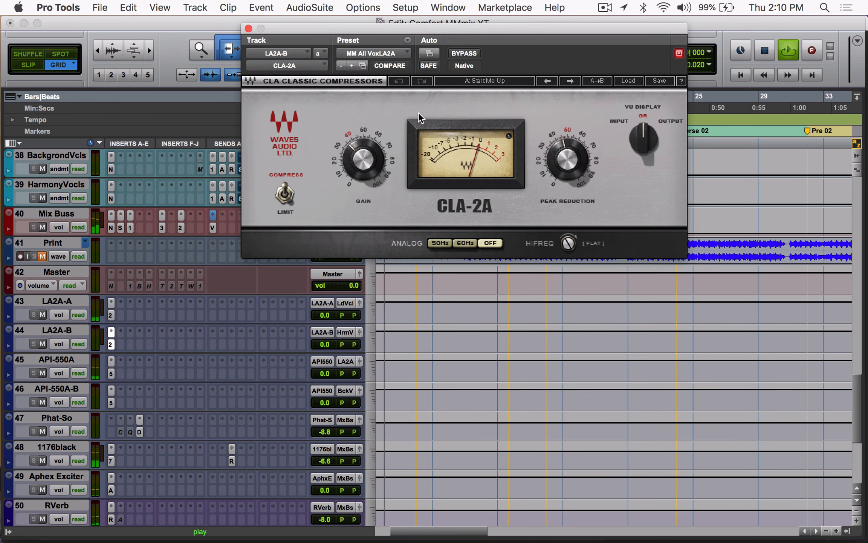
pyautogui.press('space')
# Step: Play the harmonies from bar 21 through the CLA-2A on LA2A-B, stop playback, and close the plug-in window
pyautogui.scroll(12, 623, 331)
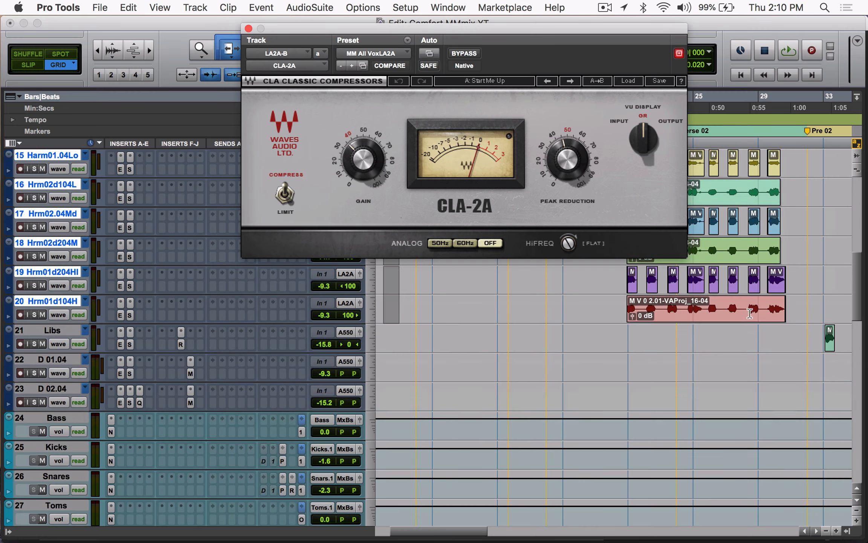
pyautogui.click(624, 331)
pyautogui.press('space')
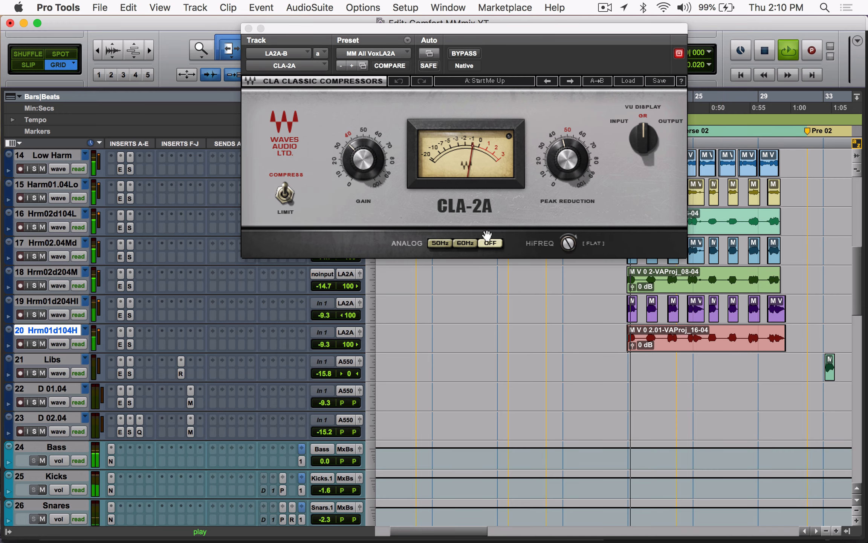
pyautogui.scroll(-15, 209, 486)
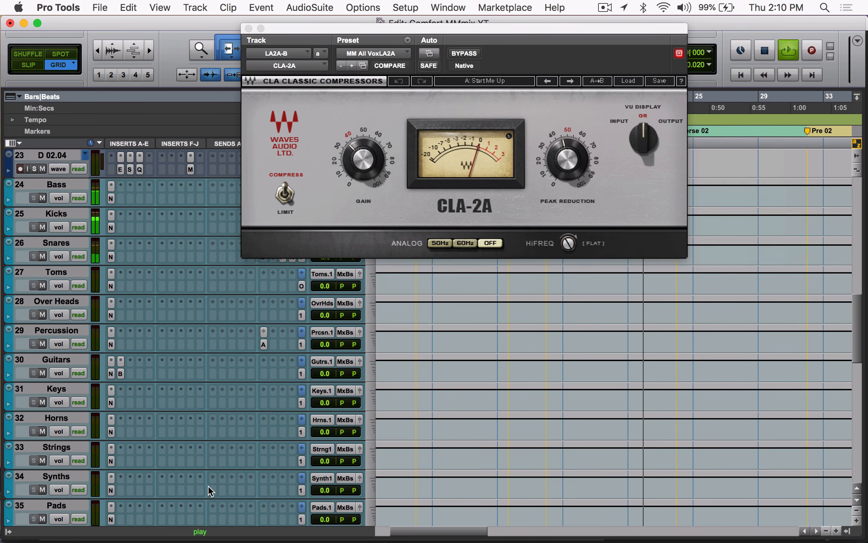
pyautogui.press('space')
pyautogui.scroll(-3, 192, 459)
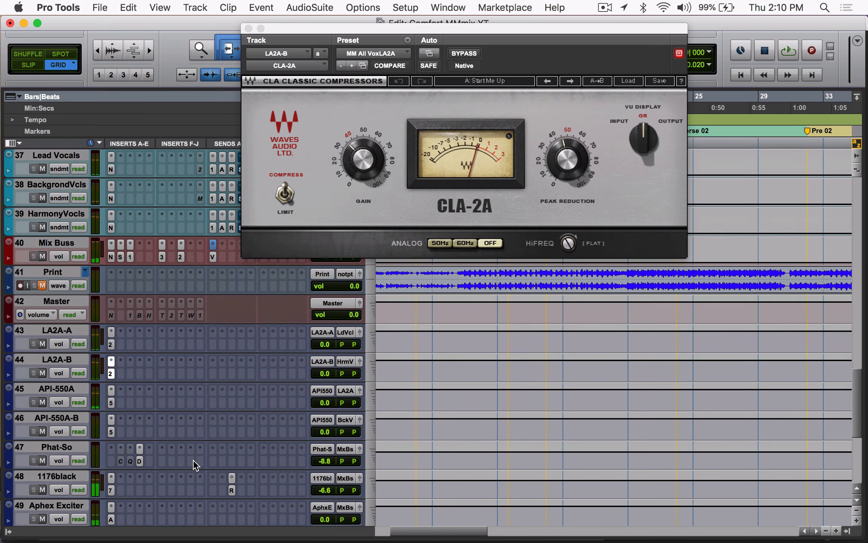
pyautogui.click(248, 28)
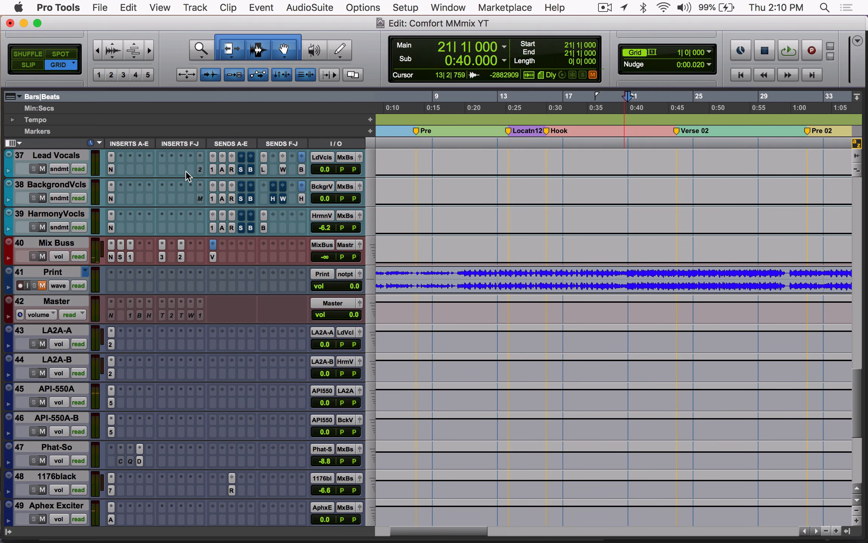
# Step: Inspect the Lead Vocals sends to 1176black, Aphex Exciter and RVerb, and close the send window
pyautogui.scroll(3, 79, 230)
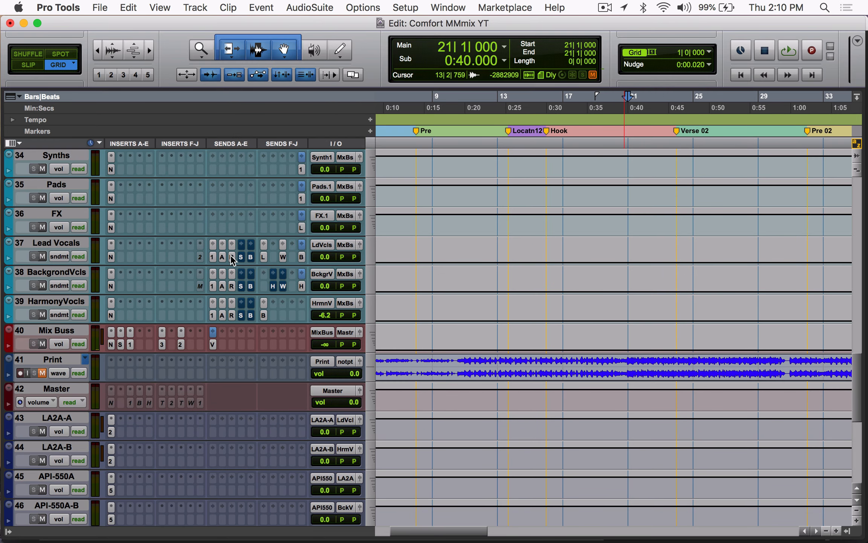
pyautogui.click(213, 258)
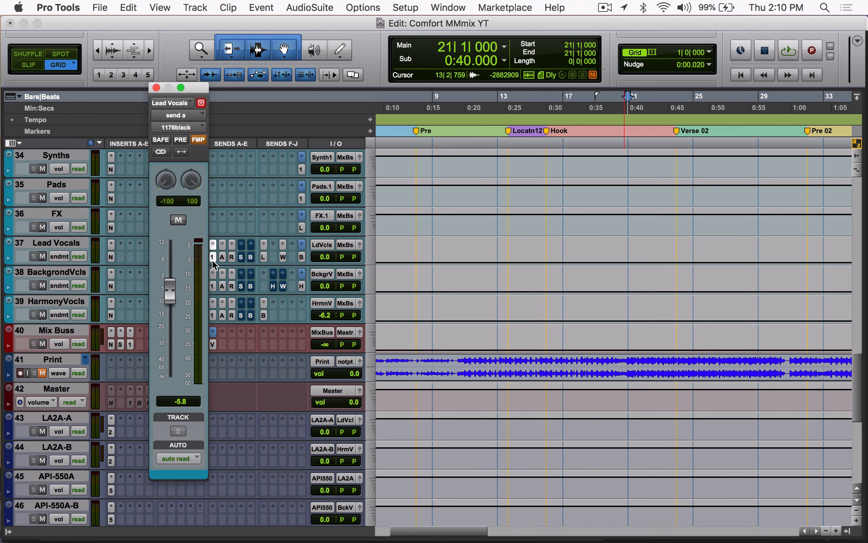
pyautogui.click(223, 258)
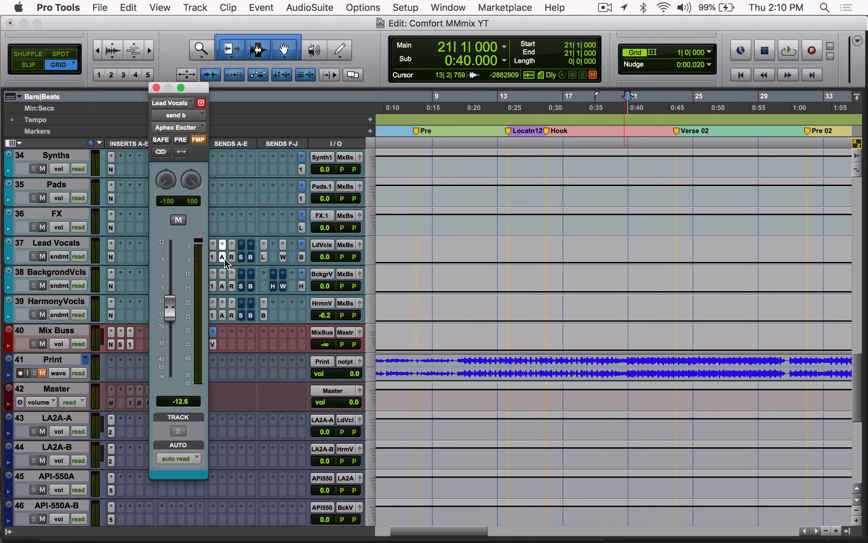
pyautogui.click(232, 258)
pyautogui.click(263, 256)
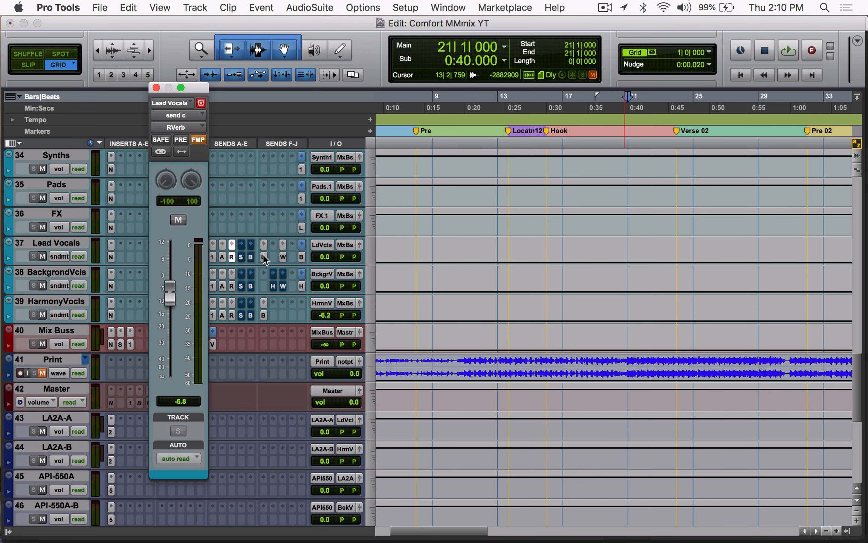
pyautogui.click(264, 257)
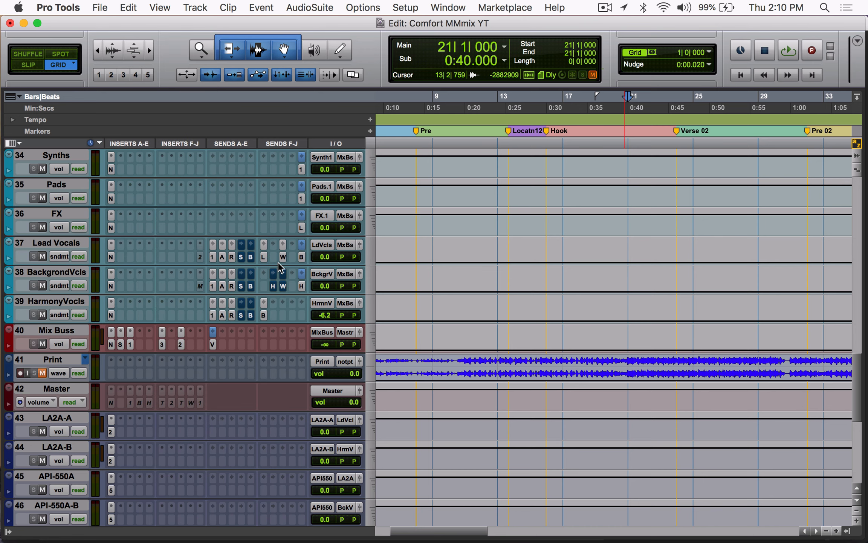
# Step: Open the Lead Vocals send to Whispers, play the session from its start for a few bars, and stop playback
pyautogui.click(285, 259)
pyautogui.click(286, 258)
pyautogui.click(284, 257)
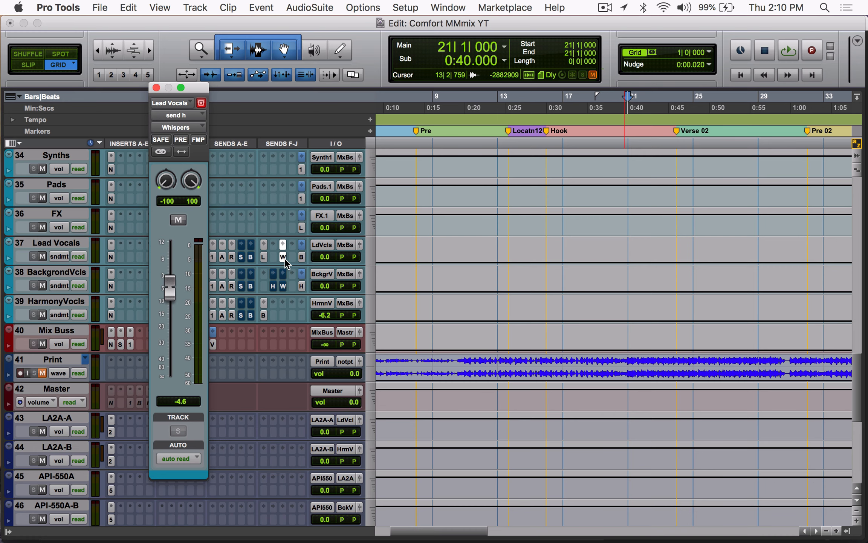
pyautogui.press('Return')
pyautogui.keyDown('super'); pyautogui.click(284, 258); pyautogui.keyUp('super')
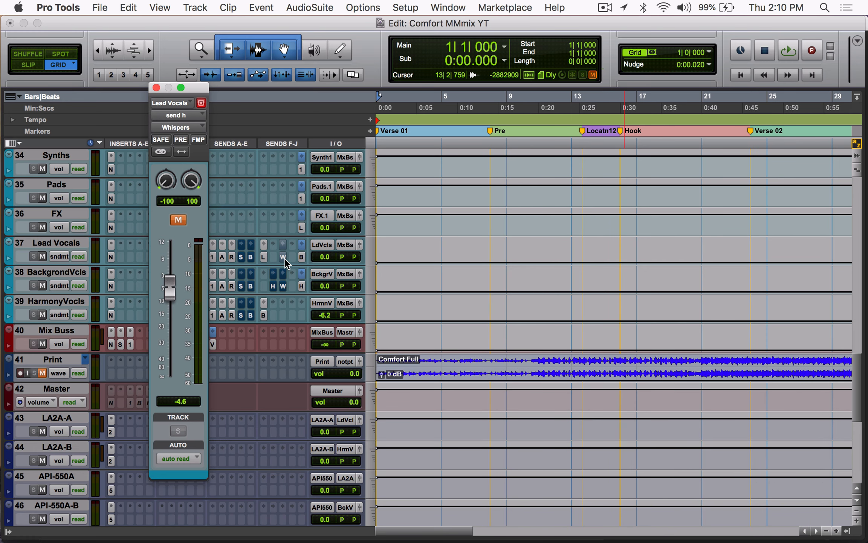
pyautogui.press('space')
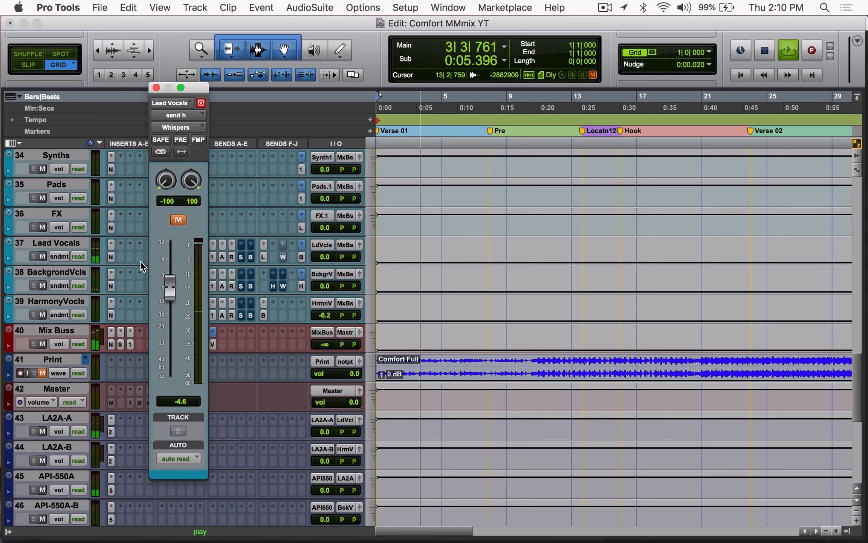
pyautogui.press('space')
# Step: Play from bar 3 while following the Whispers track's volume automation, stop playback, and close the send window
pyautogui.scroll(-10, 446, 273)
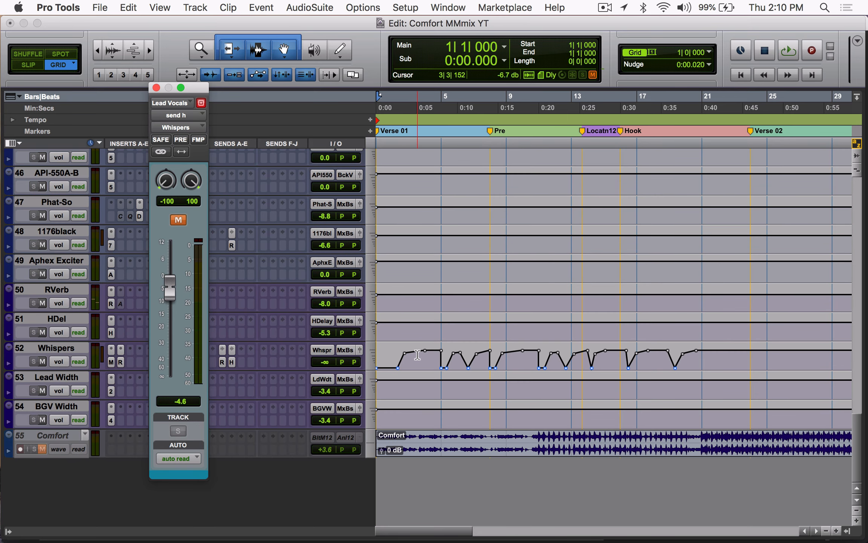
pyautogui.click(414, 353)
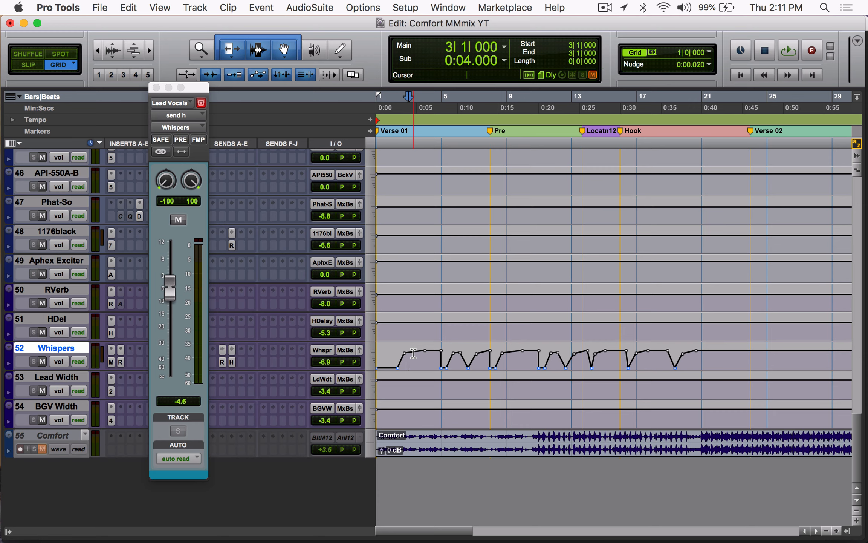
pyautogui.press('space')
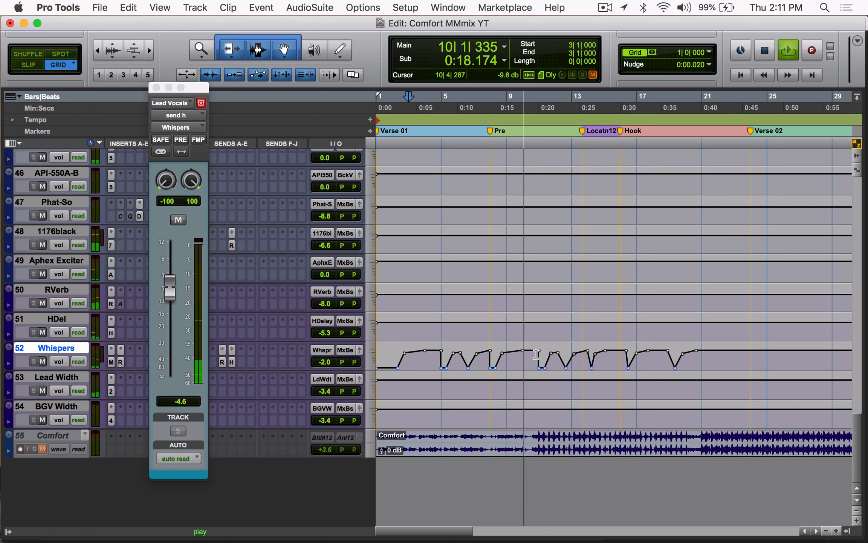
pyautogui.press('space')
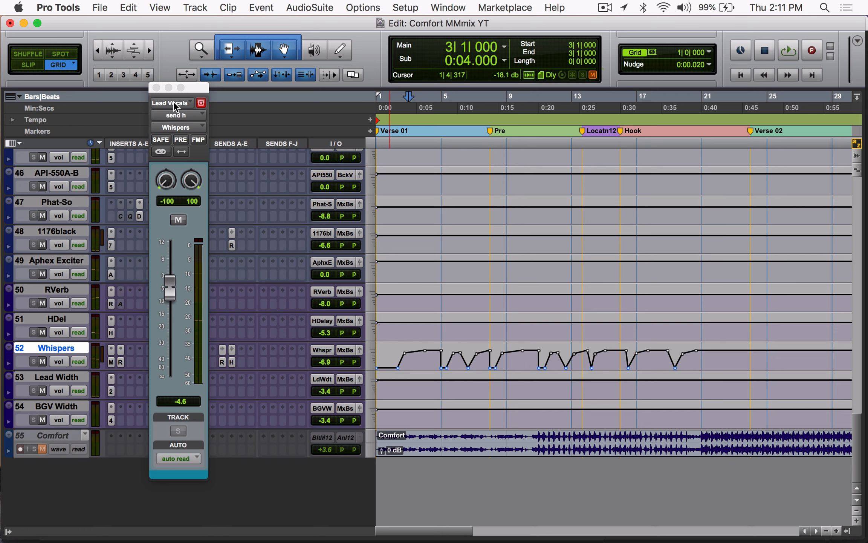
pyautogui.click(156, 88)
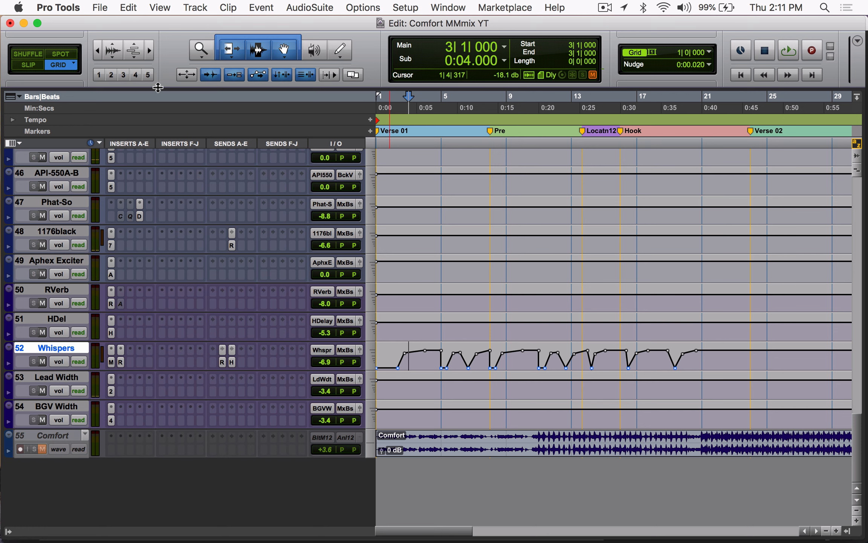
# Step: Point out the Mix Buss track and the Master track by selecting each in turn
pyautogui.scroll(10, 202, 234)
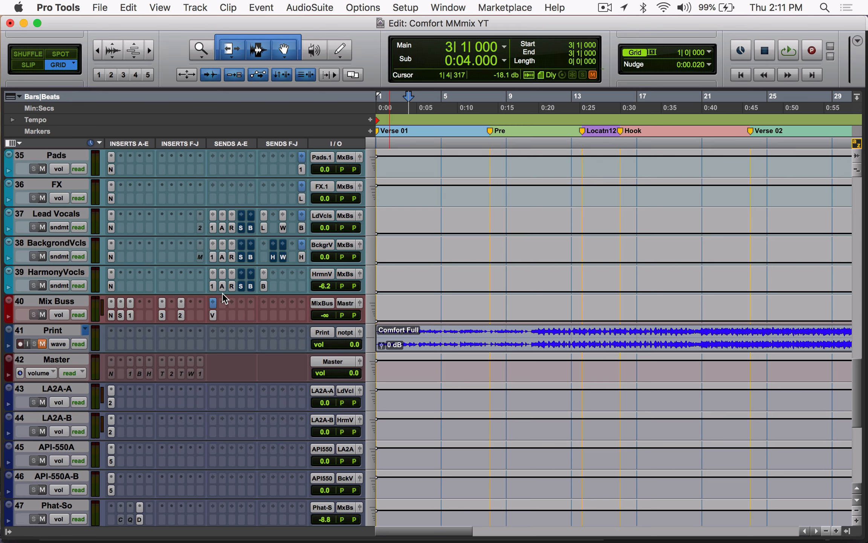
pyautogui.click(64, 304)
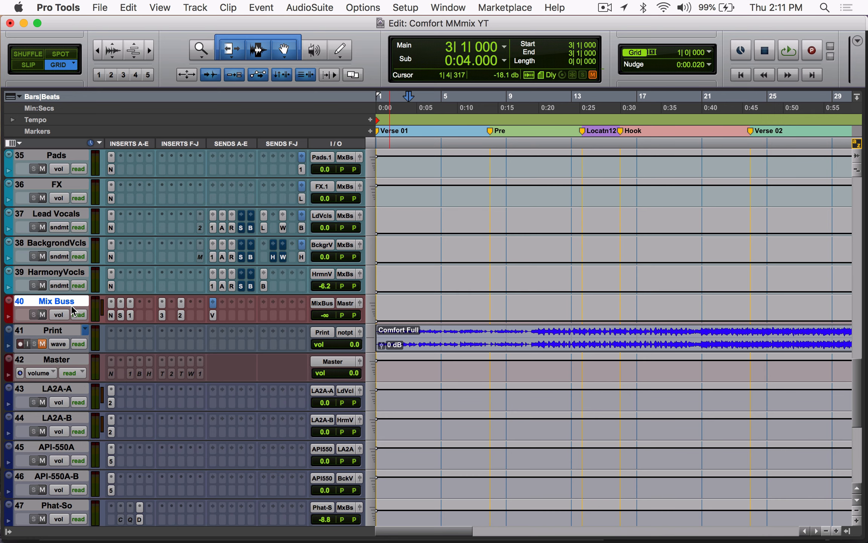
pyautogui.click(73, 361)
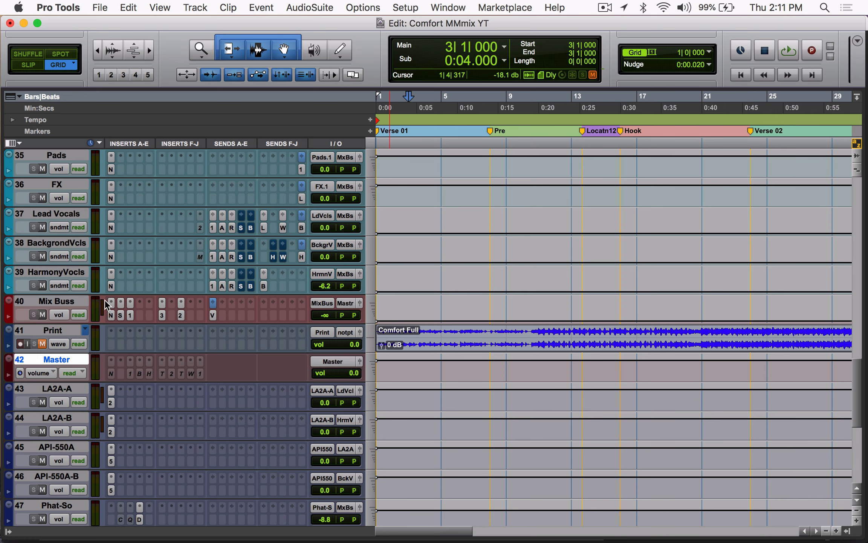
# Step: Select all tracks from 808Hdph80804 through Mix Buss and make them inactive
pyautogui.click(85, 300)
pyautogui.scroll(20, 84, 300)
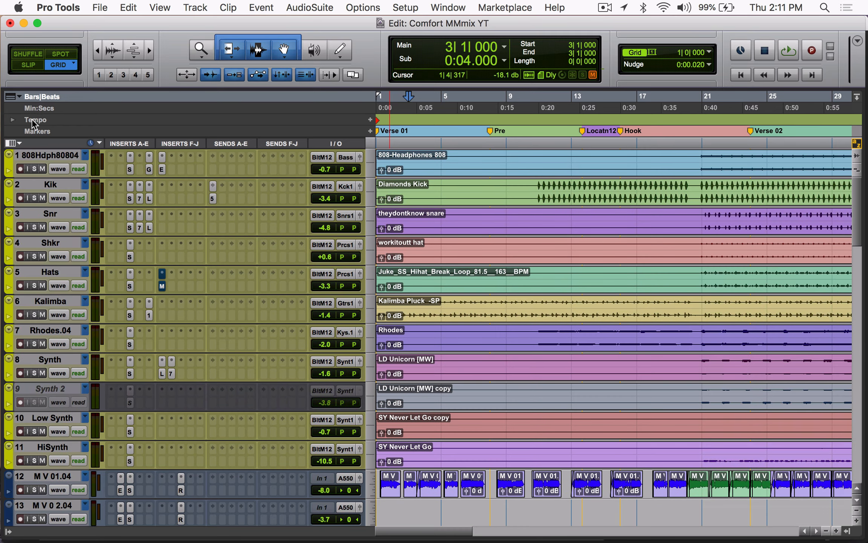
pyautogui.keyDown('alt'); pyautogui.click(48, 155); pyautogui.keyUp('alt')
pyautogui.rightClick(49, 154)
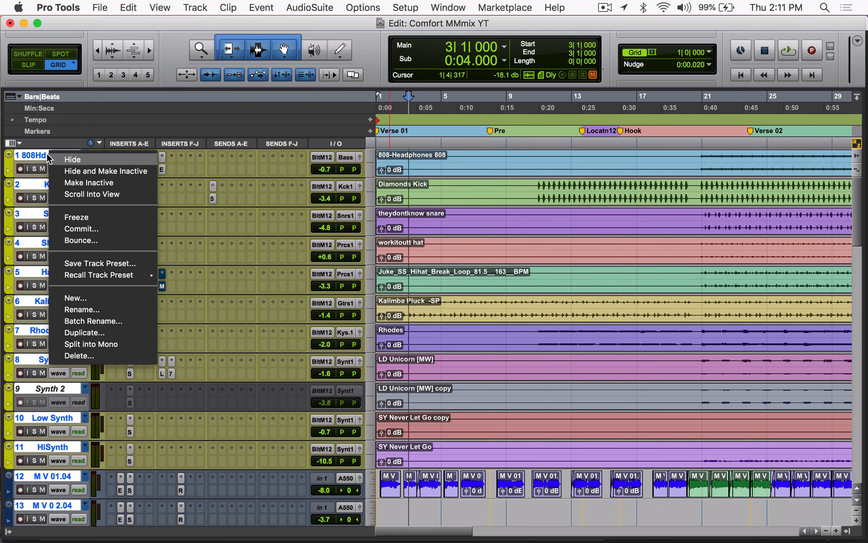
pyautogui.click(94, 183)
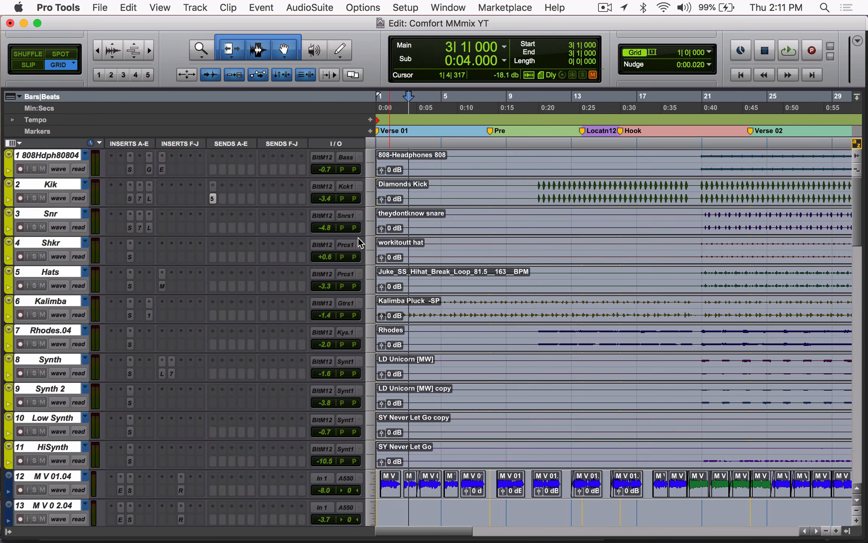
# Step: Make only the Mix Buss track active again
pyautogui.scroll(-20, 358, 237)
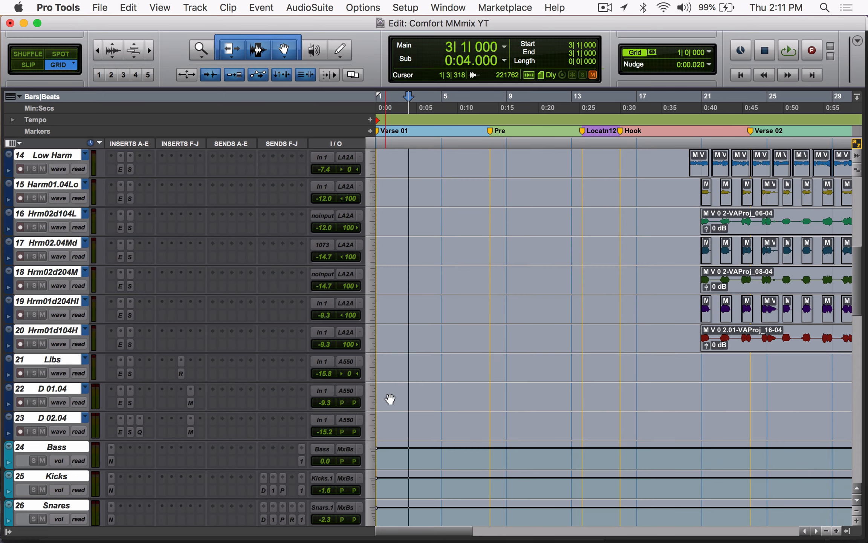
pyautogui.scroll(-8, 390, 399)
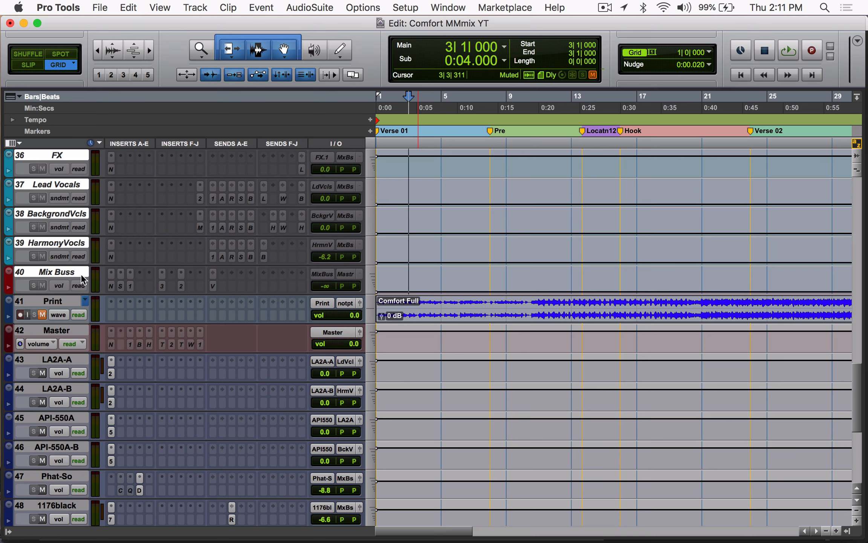
pyautogui.click(69, 280)
pyautogui.rightClick(65, 269)
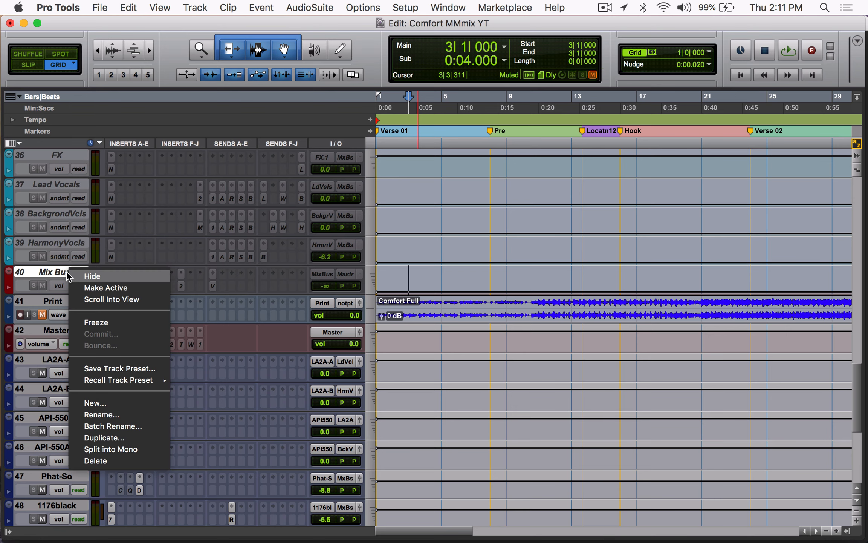
pyautogui.click(106, 282)
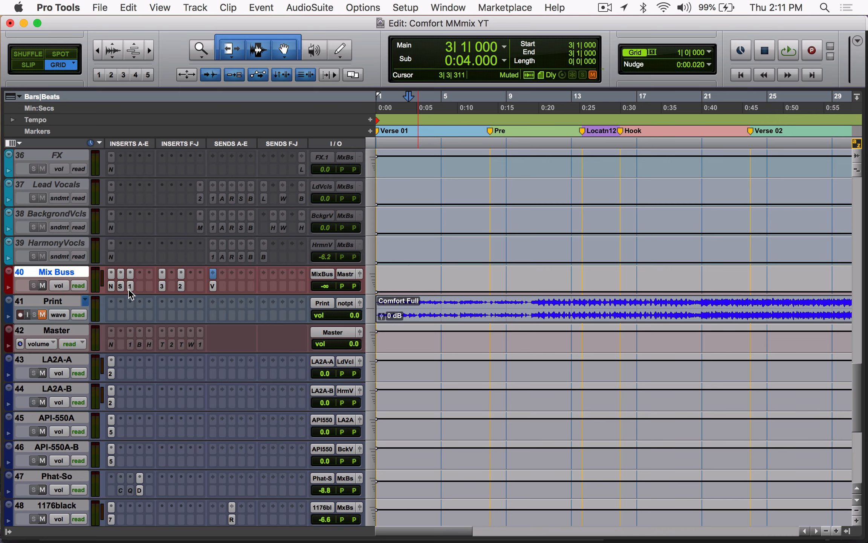
# Step: Inspect the Mix Buss inserts NLS Buss, SSLComp, PuigTec EQP1A, J37 and L2 in order, and close the plug-in window
pyautogui.click(111, 287)
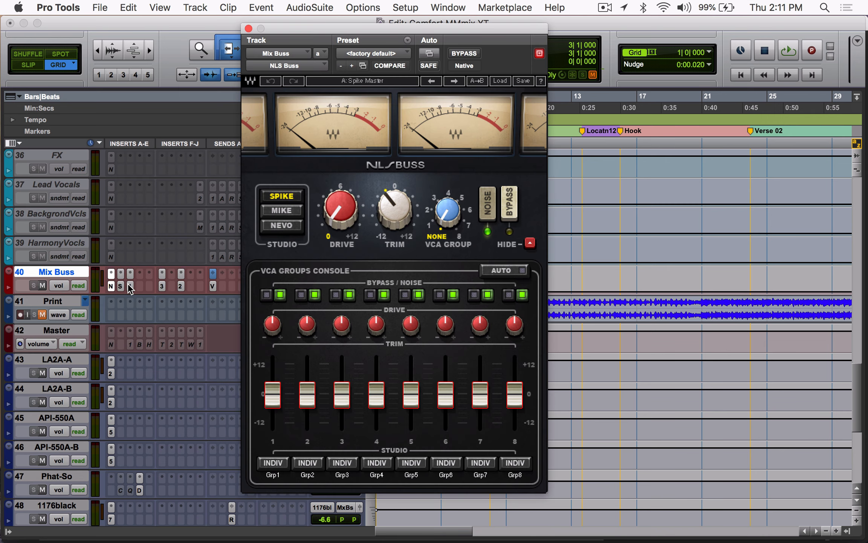
pyautogui.click(121, 285)
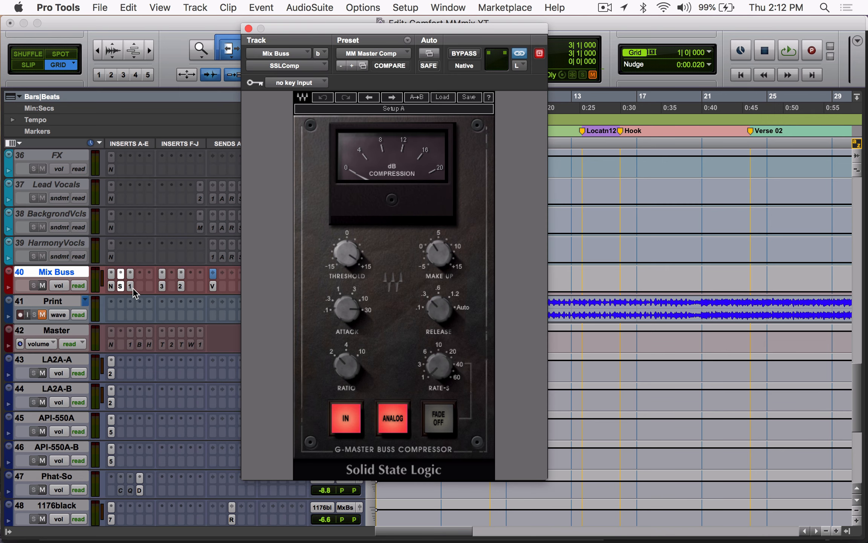
pyautogui.click(130, 286)
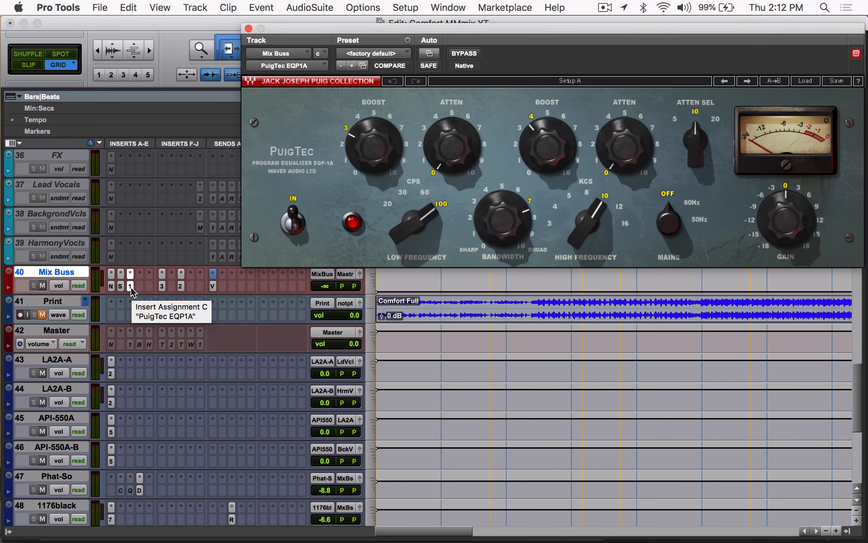
pyautogui.click(165, 286)
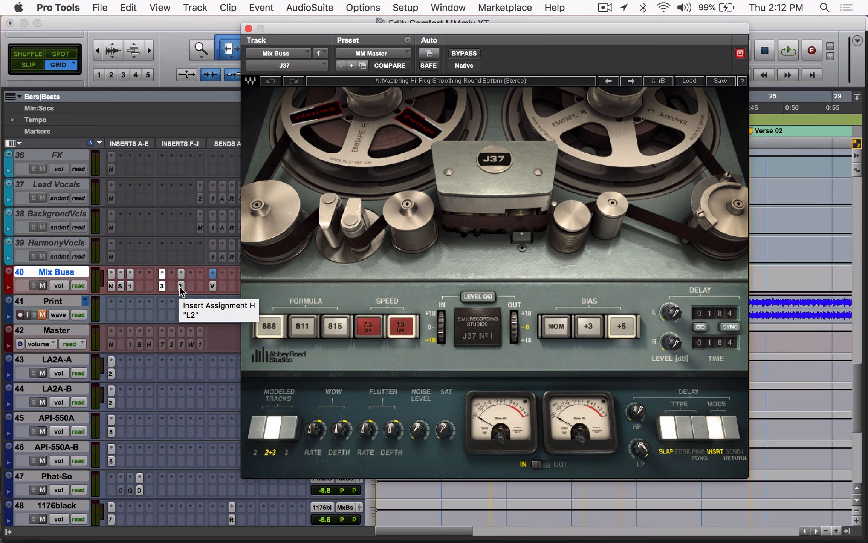
pyautogui.click(181, 286)
pyautogui.click(181, 286)
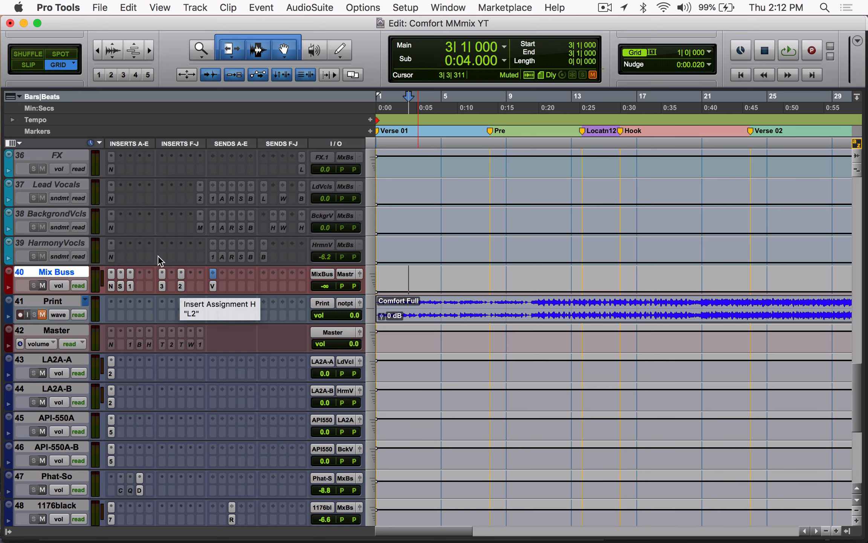
# Step: Revisit the Mix Buss J37 and PuigTec EQP1A, followed by its NLS Buss, SSLComp and L2
pyautogui.click(162, 285)
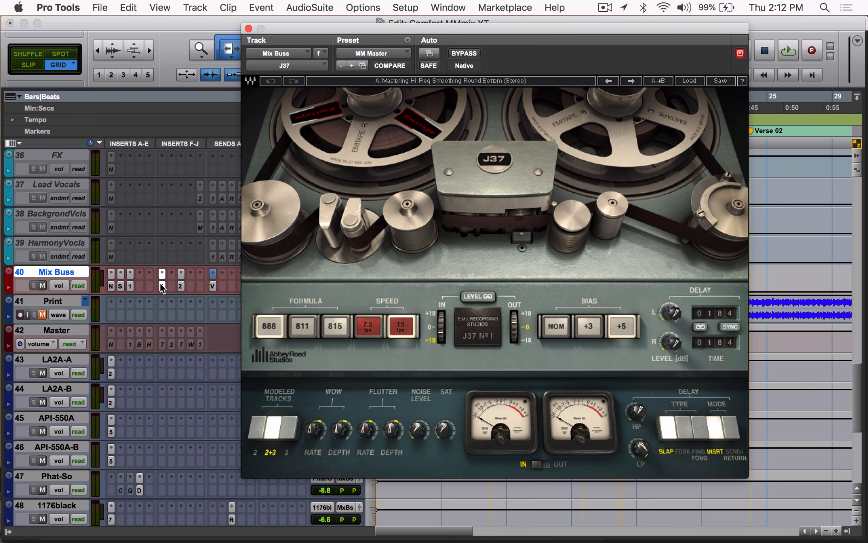
pyautogui.click(130, 285)
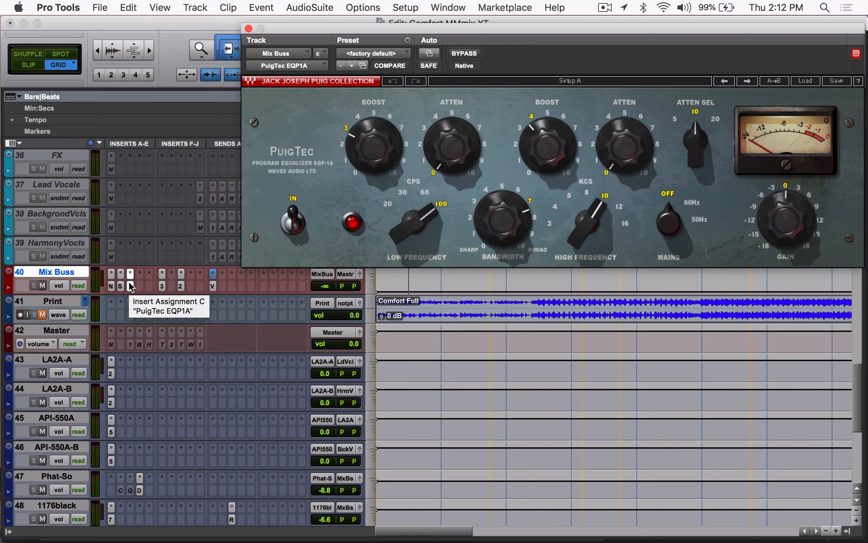
pyautogui.click(130, 285)
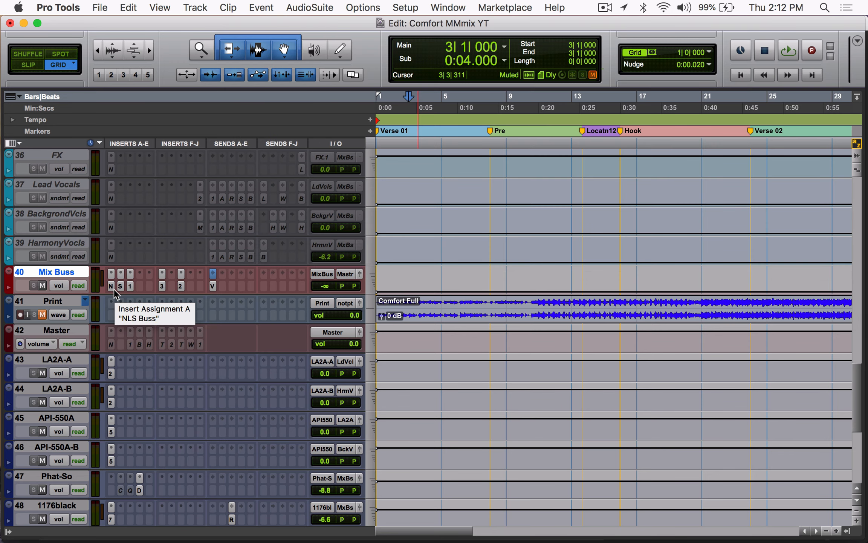
pyautogui.click(112, 285)
pyautogui.click(121, 286)
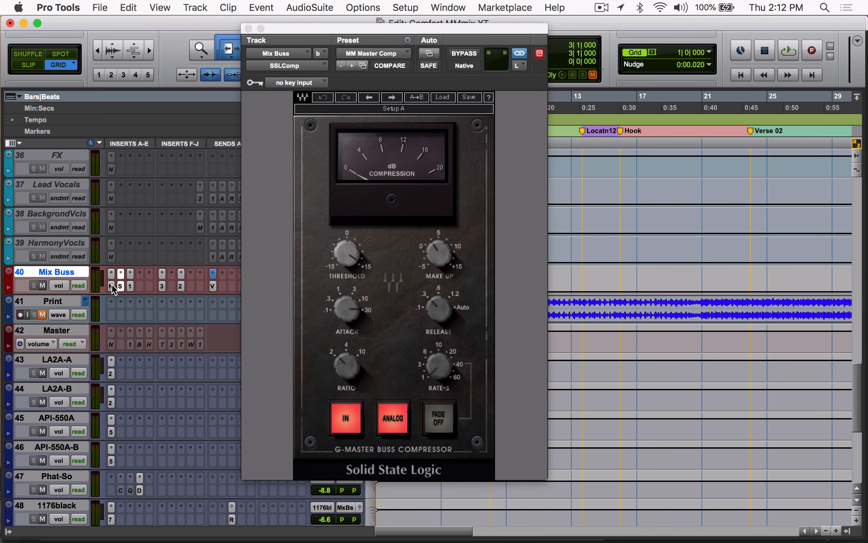
pyautogui.click(111, 283)
pyautogui.click(181, 285)
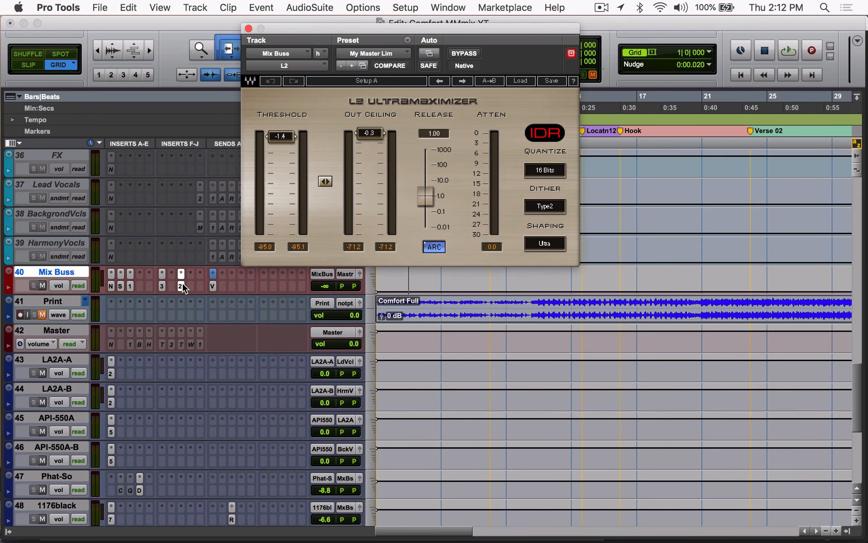
# Step: Show the first and last Mix Buss inserts, NLS Buss and L2, and close the plug-in window
pyautogui.click(111, 286)
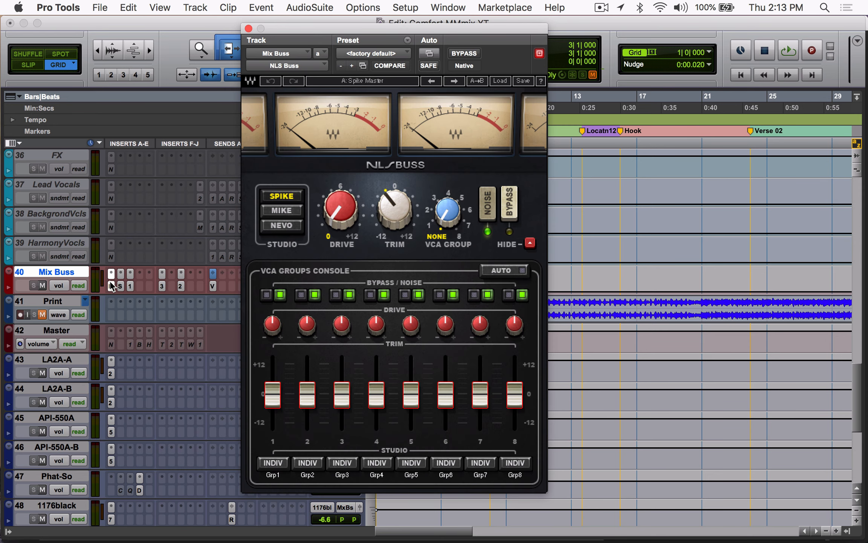
pyautogui.click(111, 228)
pyautogui.click(110, 285)
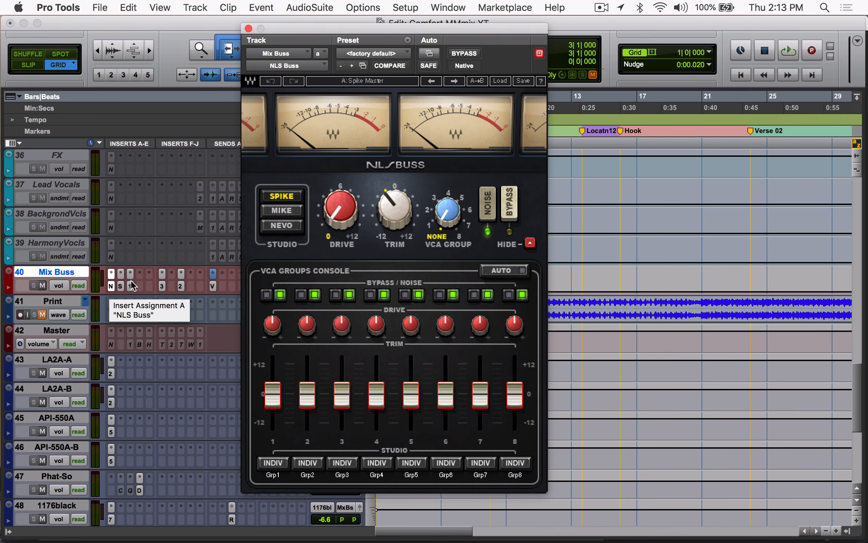
pyautogui.click(181, 286)
pyautogui.click(181, 286)
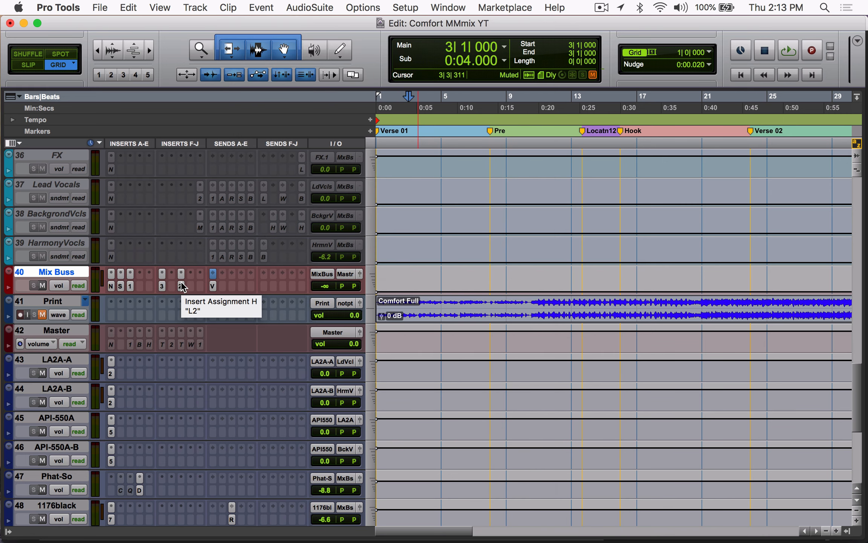
# Step: Select the Comfort Full clip on the Print track, and check the Mix Buss send to VideoCapture
pyautogui.click(510, 316)
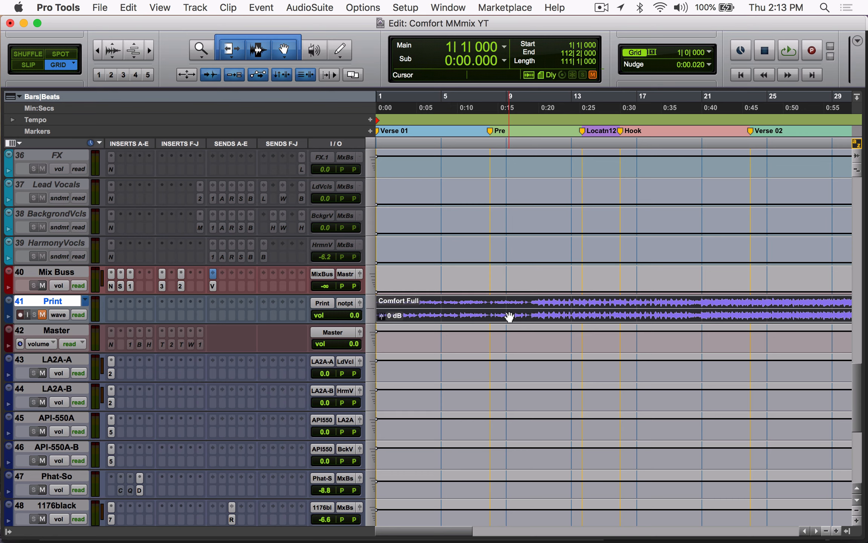
pyautogui.click(213, 273)
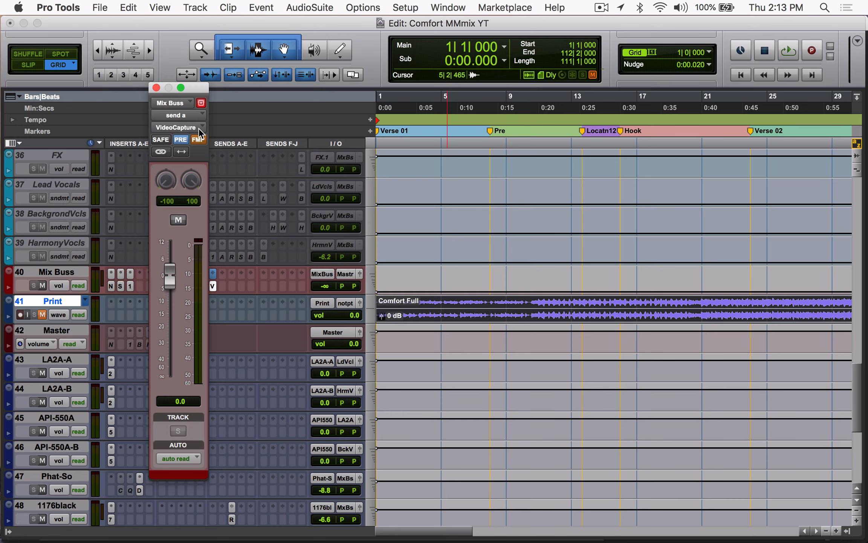
pyautogui.click(155, 87)
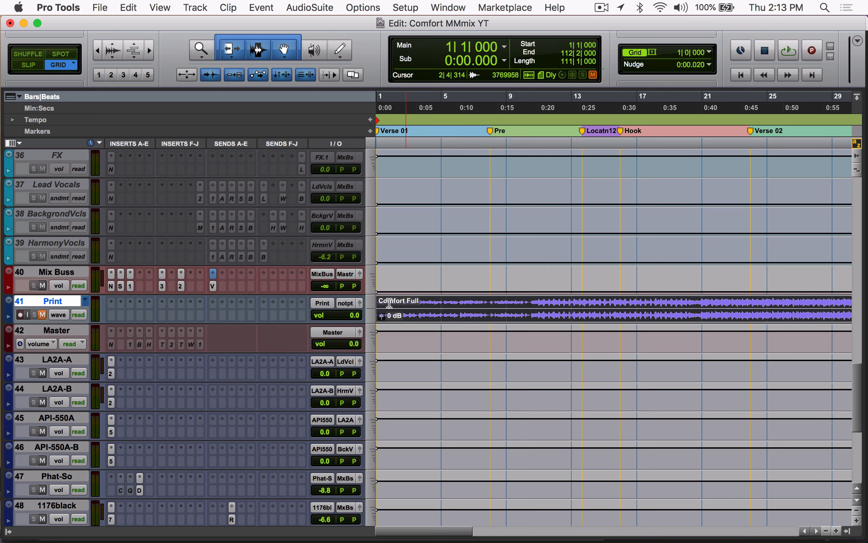
# Step: Route the Print track's output to Master (Stereo) -> Built-in Output 1-2
pyautogui.press('r')
pyautogui.press('r')
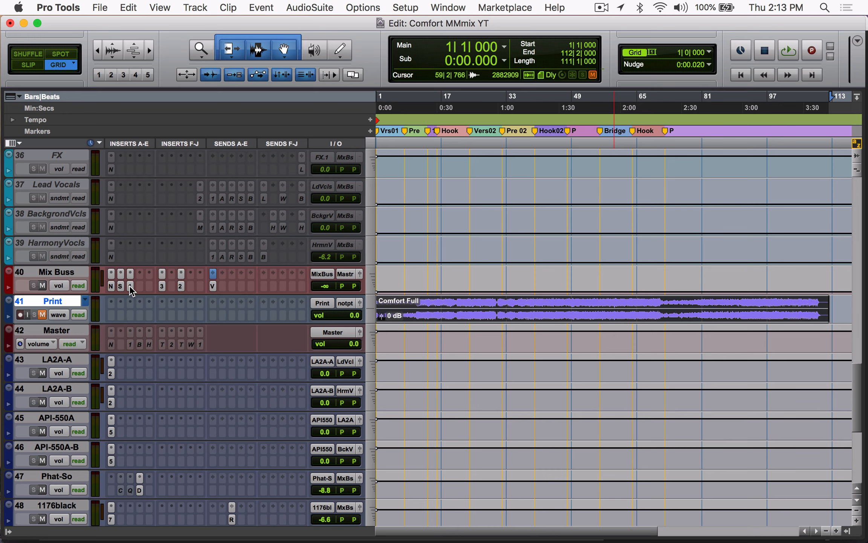
pyautogui.click(80, 331)
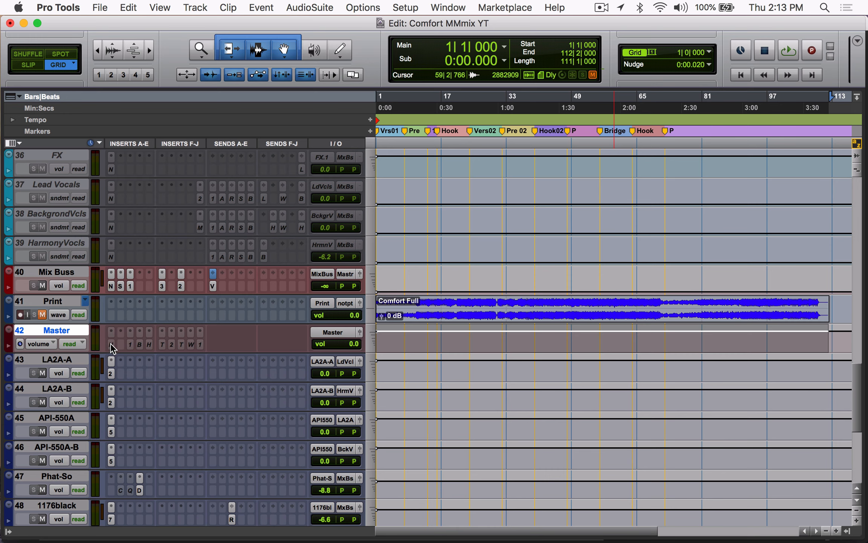
pyautogui.click(340, 302)
pyautogui.moveTo(357, 302)
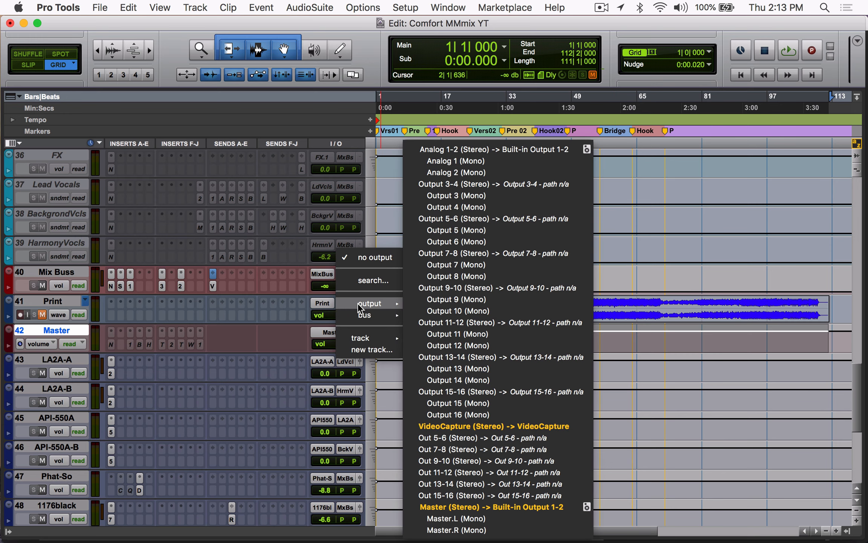
pyautogui.click(499, 508)
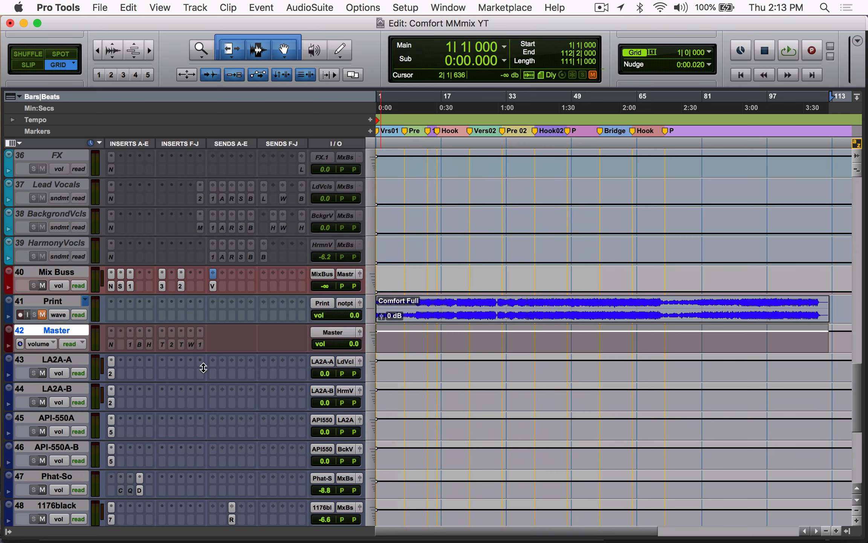
# Step: Make inserts C to G on the Master track active and its NLS Buss insert inactive
pyautogui.click(111, 344)
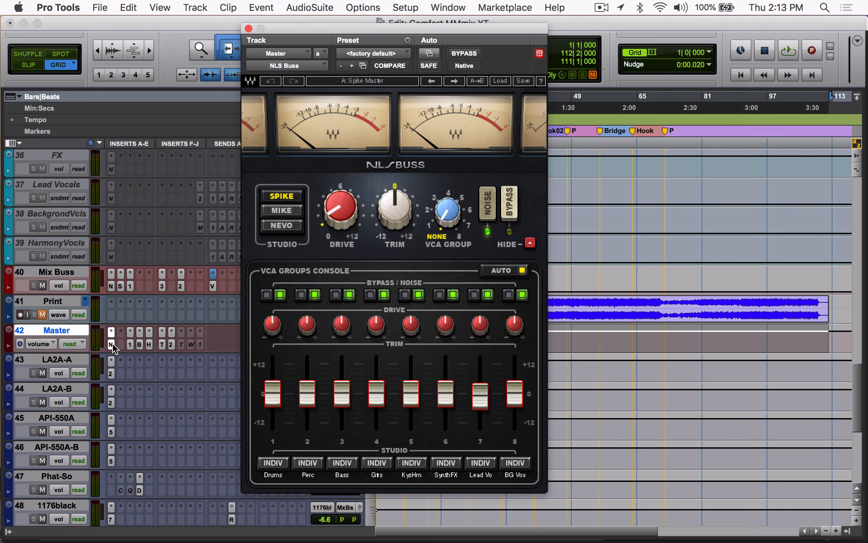
pyautogui.keyDown('ctrl'); pyautogui.keyDown('super'); pyautogui.click(111, 344); pyautogui.keyUp('super'); pyautogui.keyUp('ctrl')
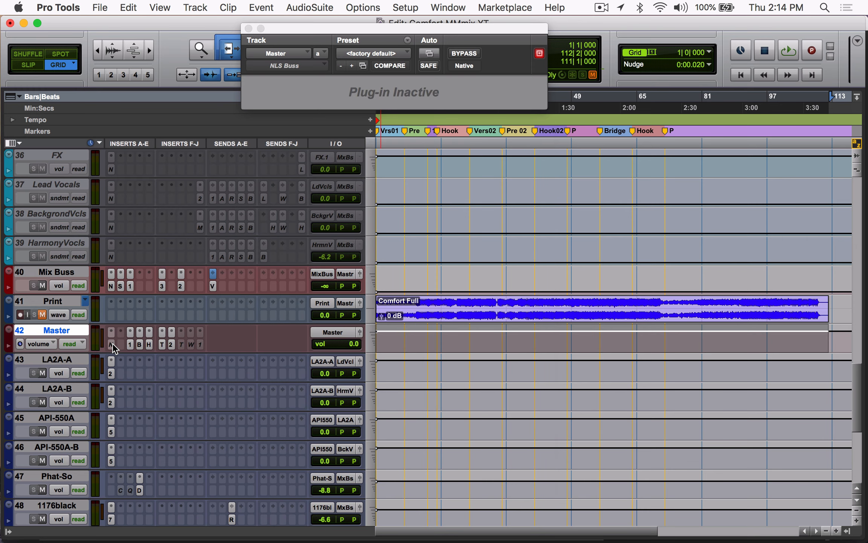
pyautogui.click(112, 344)
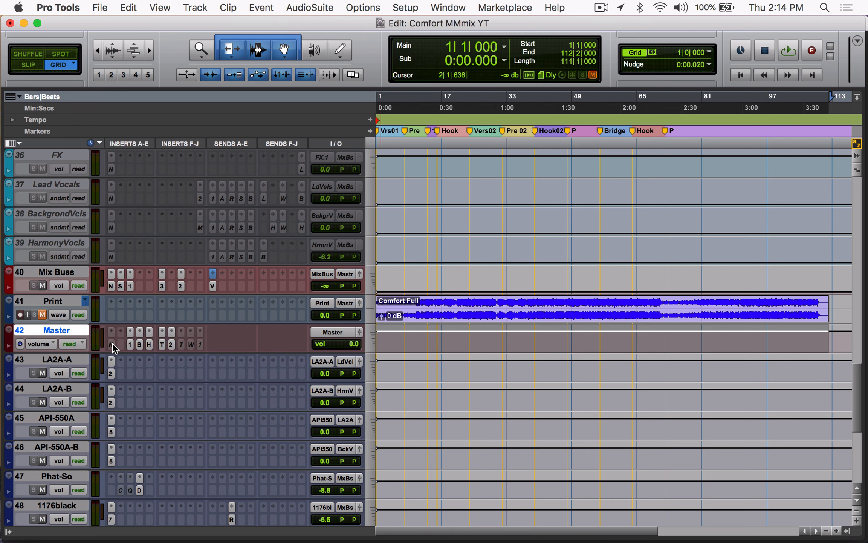
pyautogui.click(112, 344)
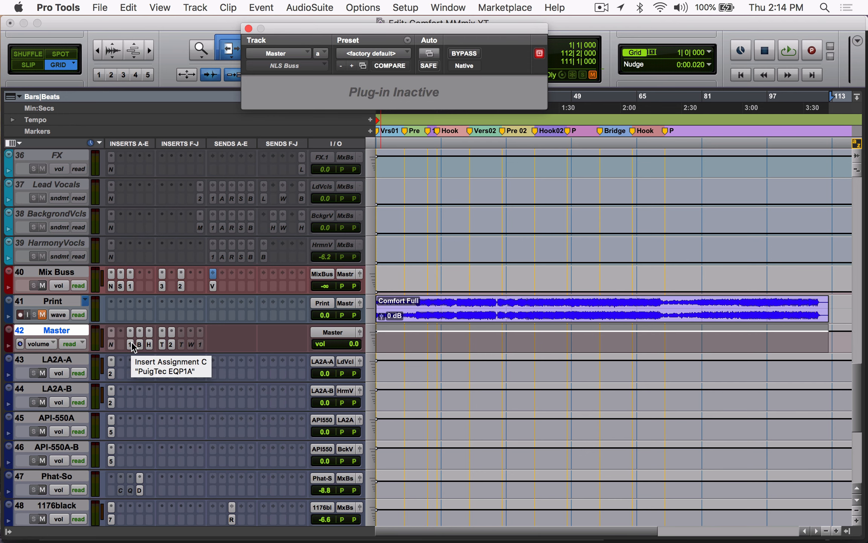
# Step: Inspect the Master's PuigTec EQP1A, and bypass the PuigTec EQP1A, J37 and L2 inserts on the Mix Buss
pyautogui.click(131, 343)
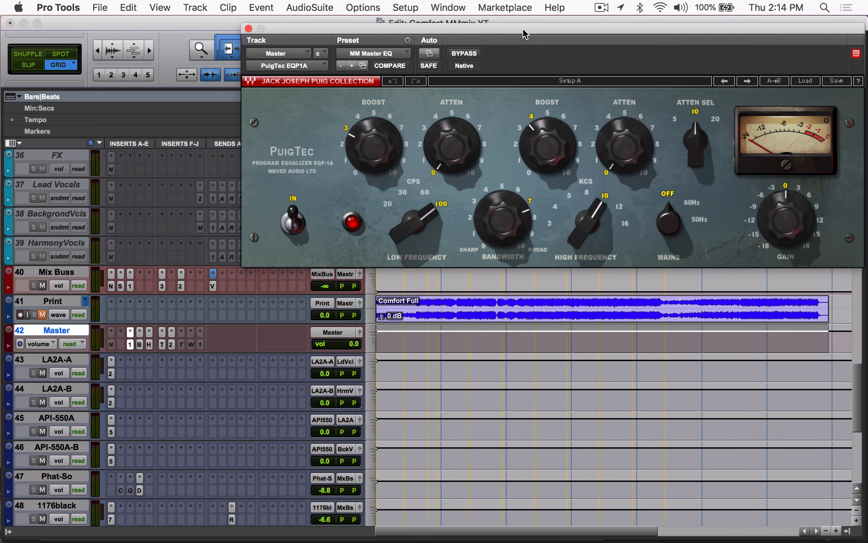
pyautogui.moveTo(522, 29); pyautogui.dragTo(437, 30)
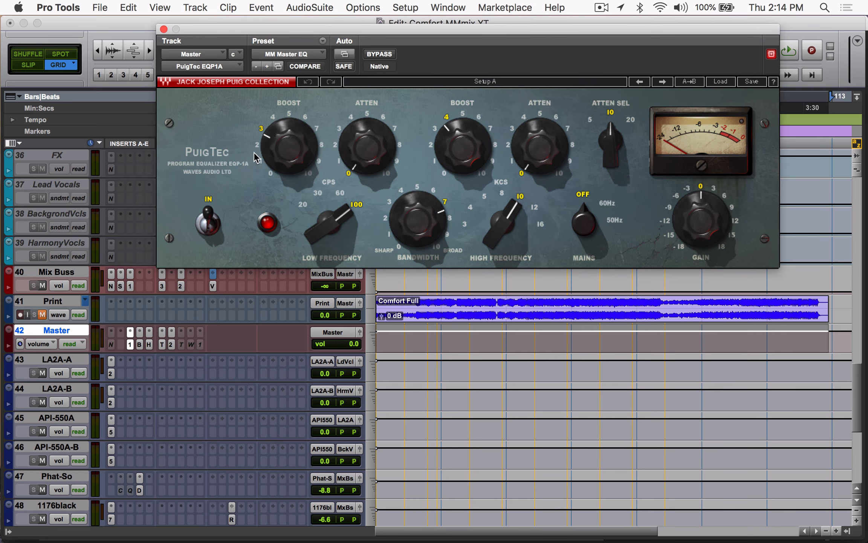
pyautogui.click(162, 280)
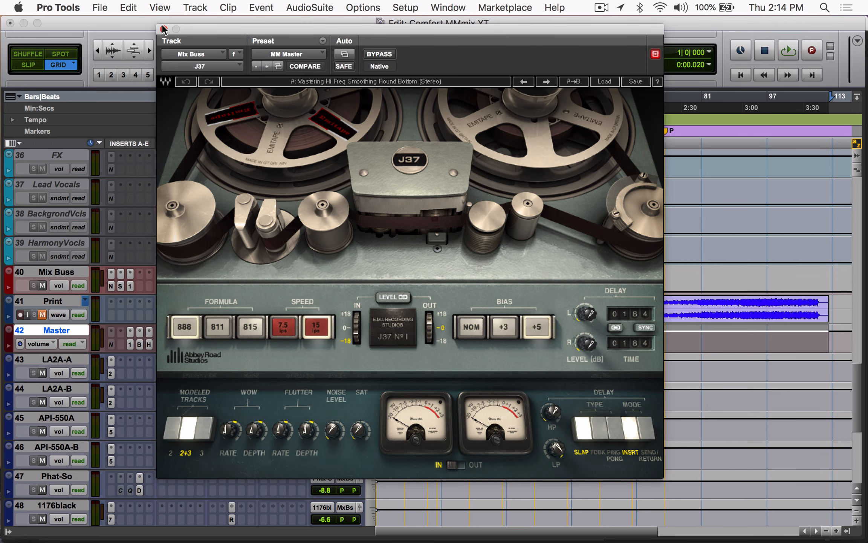
pyautogui.click(164, 29)
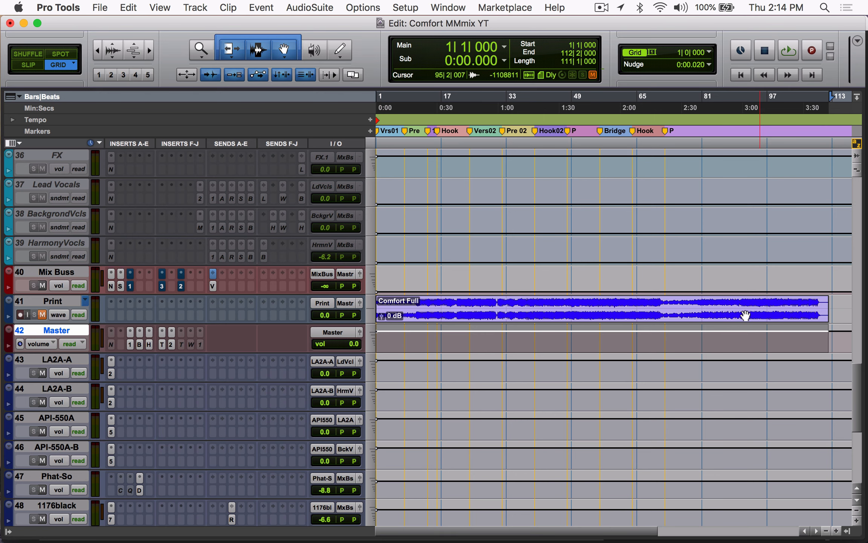
# Step: Inspect the Mix Buss L2 and keep it bypassed, and compare the PuigTec EQP1A settings on Master and Mix Buss
pyautogui.click(181, 283)
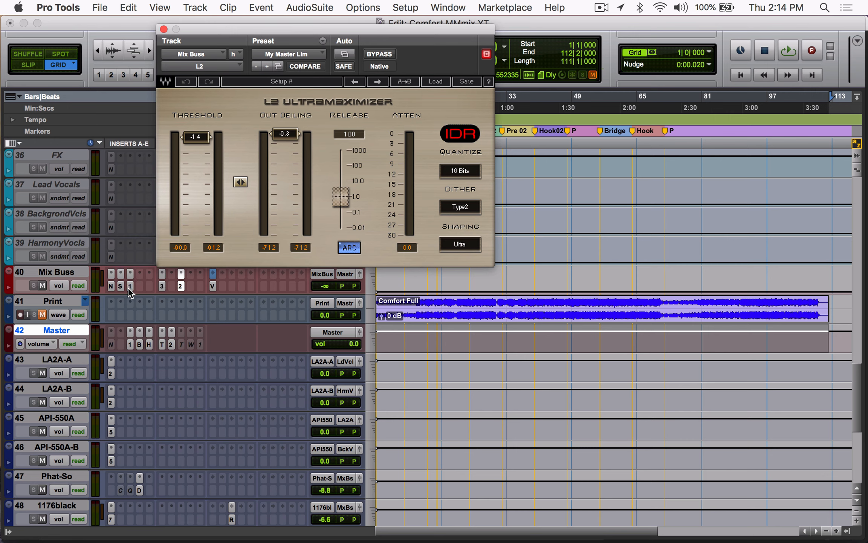
pyautogui.keyDown('super'); pyautogui.click(183, 287); pyautogui.keyUp('super')
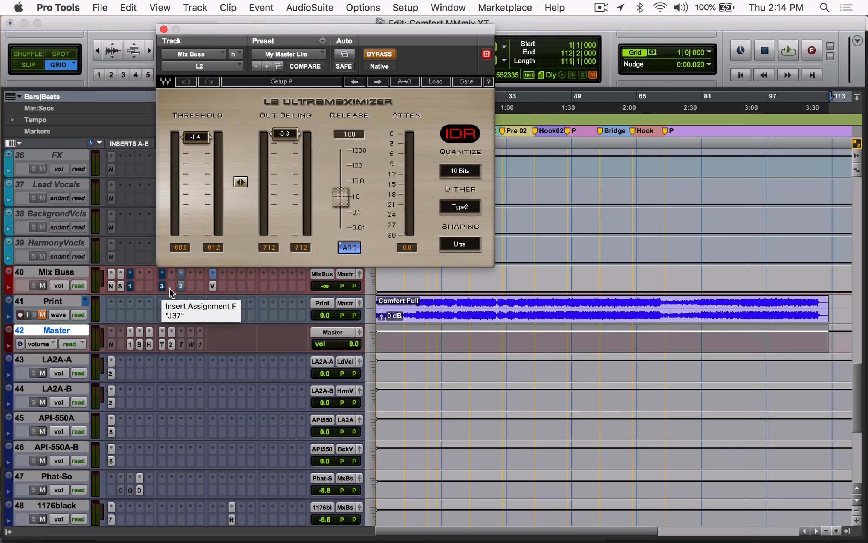
pyautogui.click(129, 344)
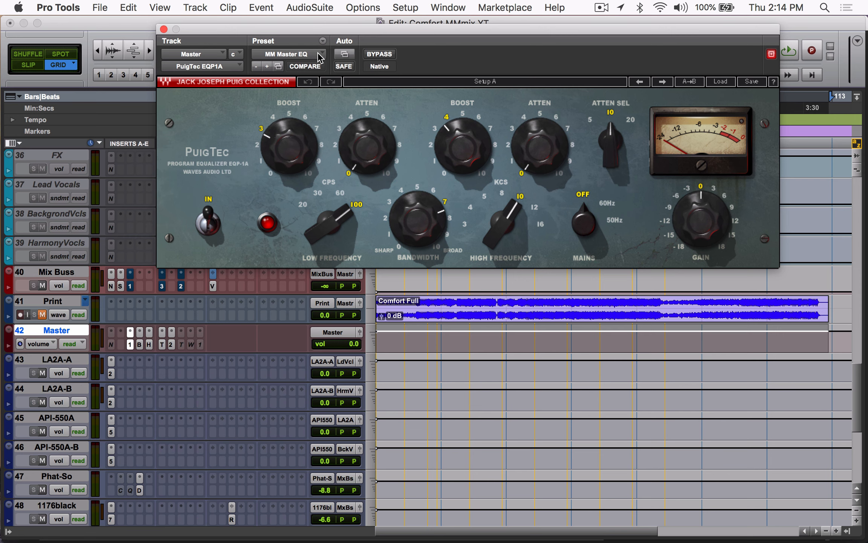
pyautogui.click(129, 285)
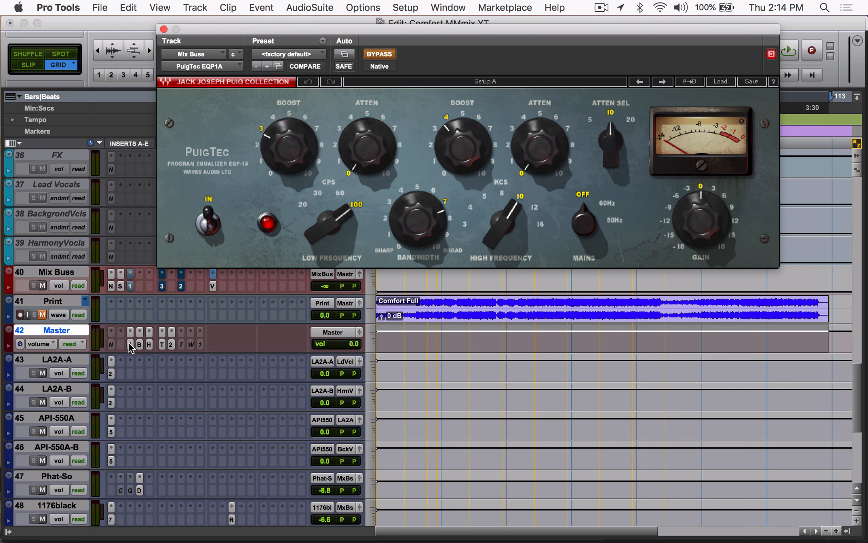
pyautogui.click(163, 285)
pyautogui.click(164, 29)
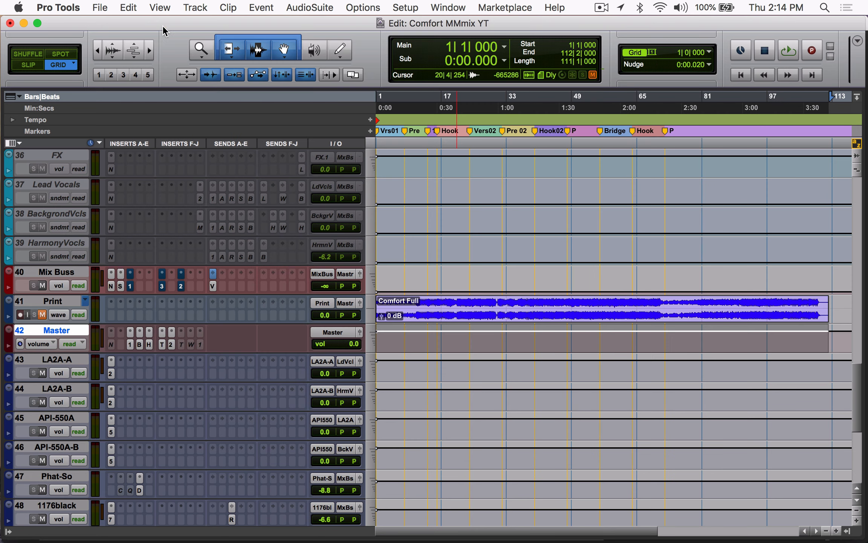
# Step: Open iZotope Ozone 4 inside the Master's Blue Cat's PatchWork insert and examine its Multiband Harmonic Exciter settings
pyautogui.click(140, 343)
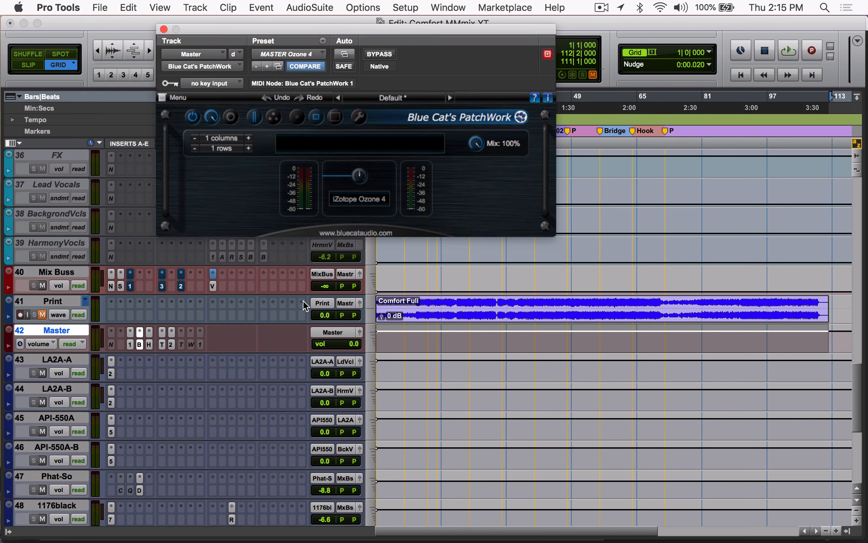
pyautogui.click(384, 199)
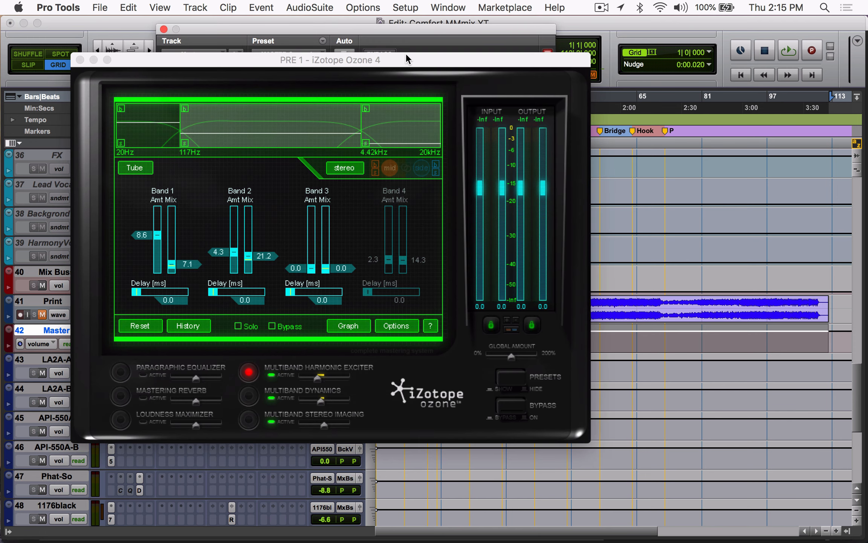
pyautogui.moveTo(397, 55); pyautogui.dragTo(450, 19)
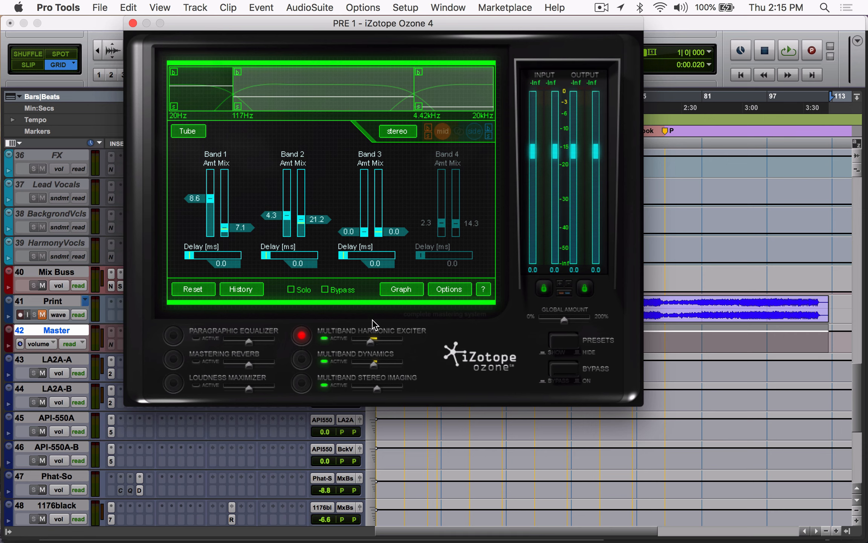
pyautogui.click(301, 359)
pyautogui.click(301, 334)
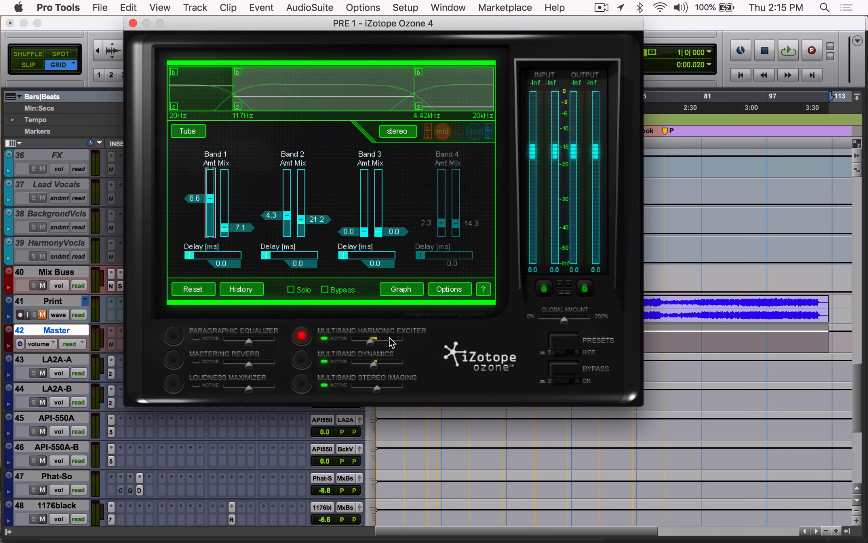
# Step: Examine Ozone 4's Multiband Dynamics and Multiband Stereo Imaging modules on the Master, and close both plug-in windows
pyautogui.click(304, 360)
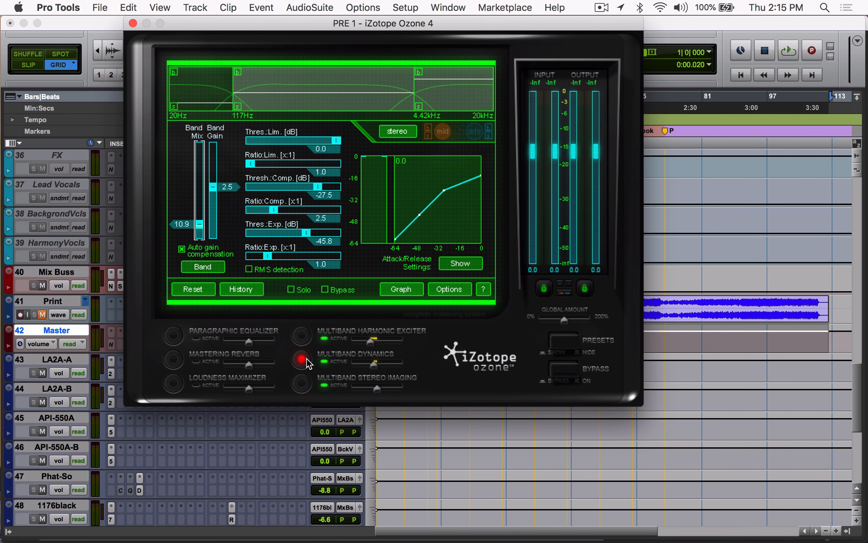
pyautogui.click(306, 384)
pyautogui.click(306, 337)
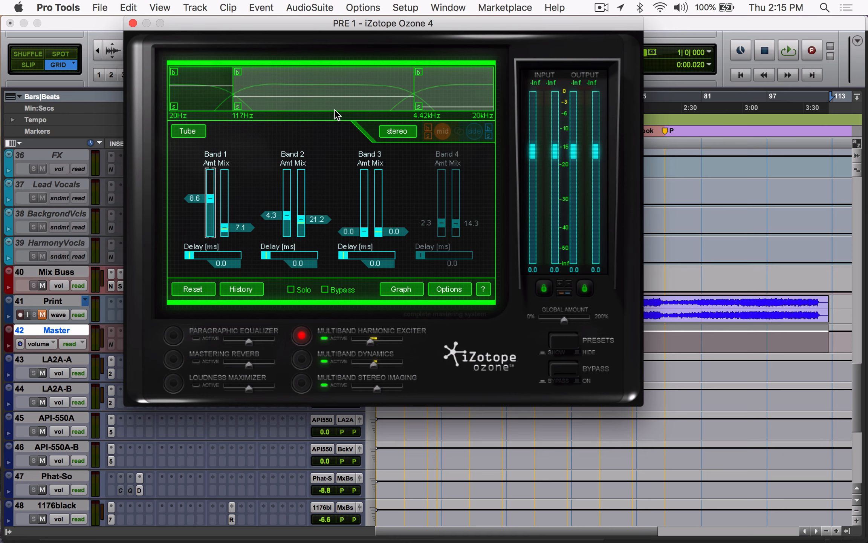
pyautogui.click(306, 359)
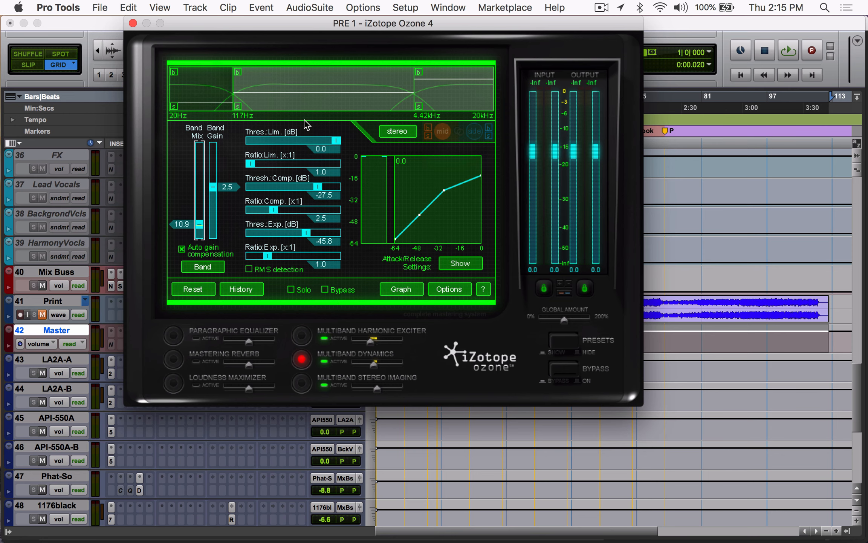
pyautogui.click(302, 382)
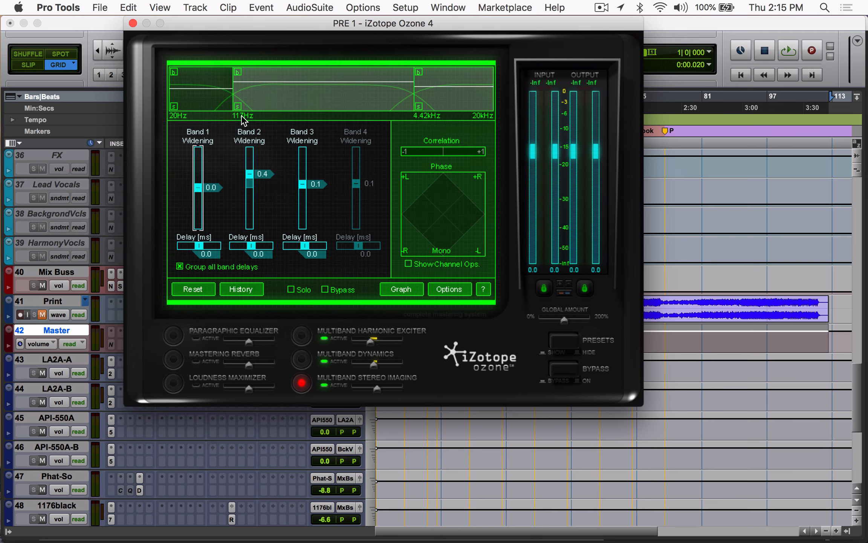
pyautogui.click(132, 24)
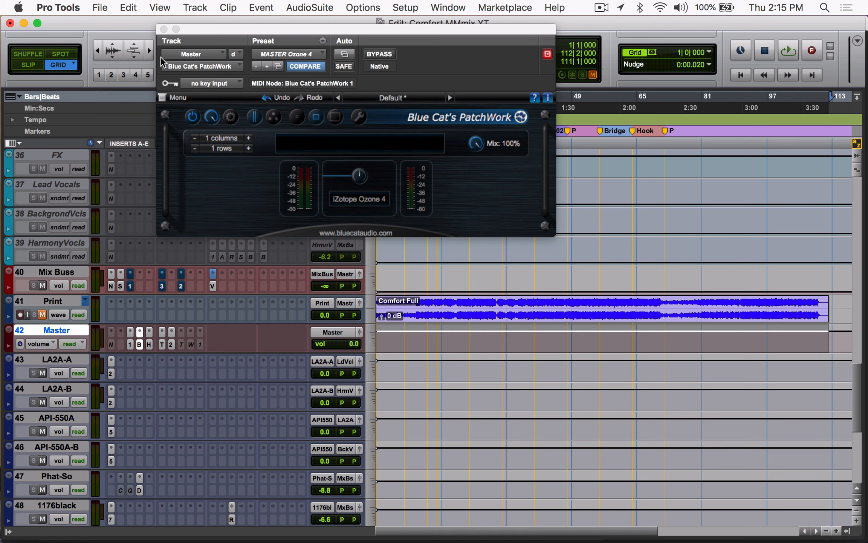
pyautogui.click(164, 29)
# Step: Inspect the Master's H-Reverb, browsing its Hardware factory presets and checking its Dry/Wet setting
pyautogui.click(148, 341)
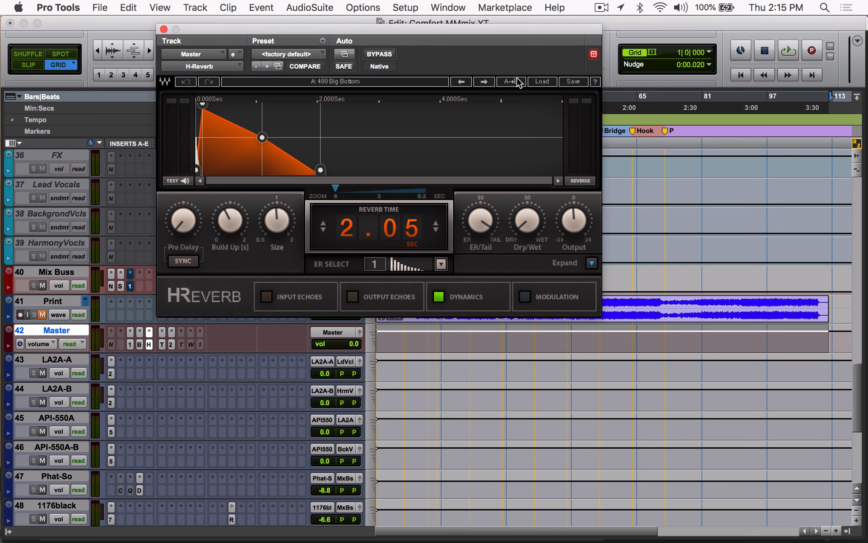
pyautogui.click(543, 85)
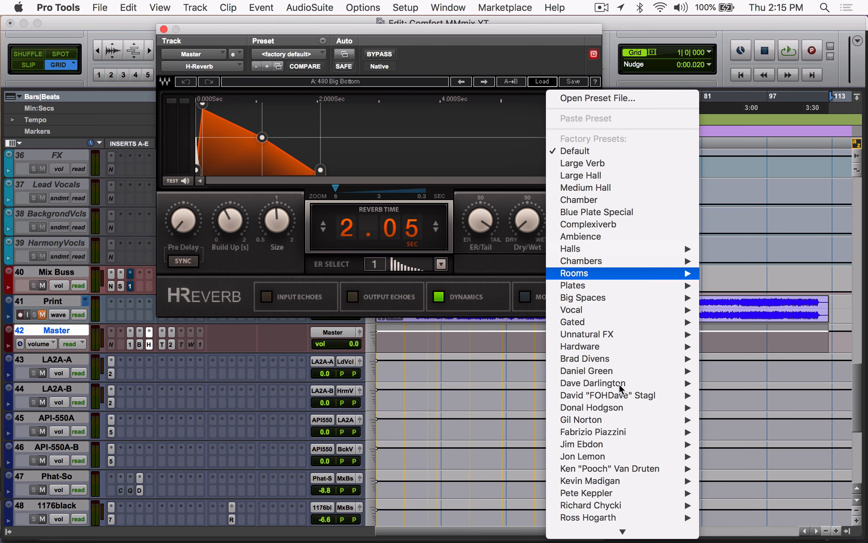
pyautogui.moveTo(646, 272)
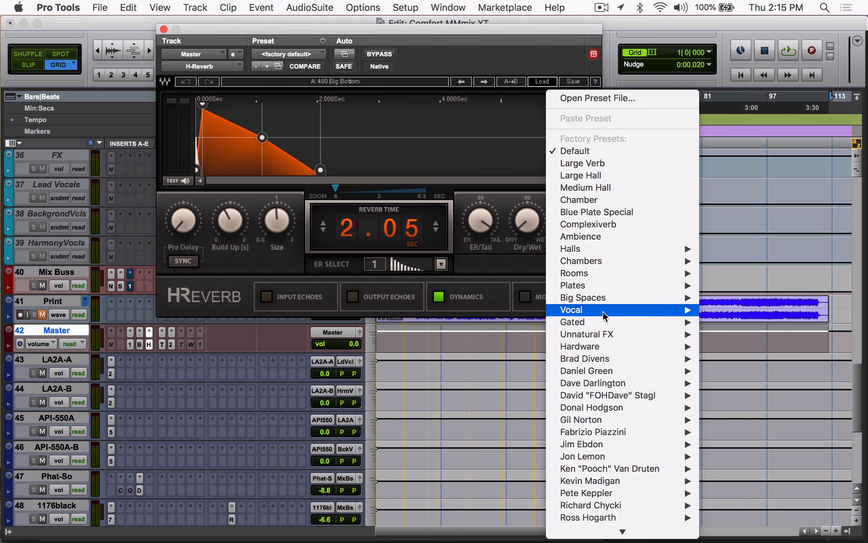
pyautogui.moveTo(592, 349)
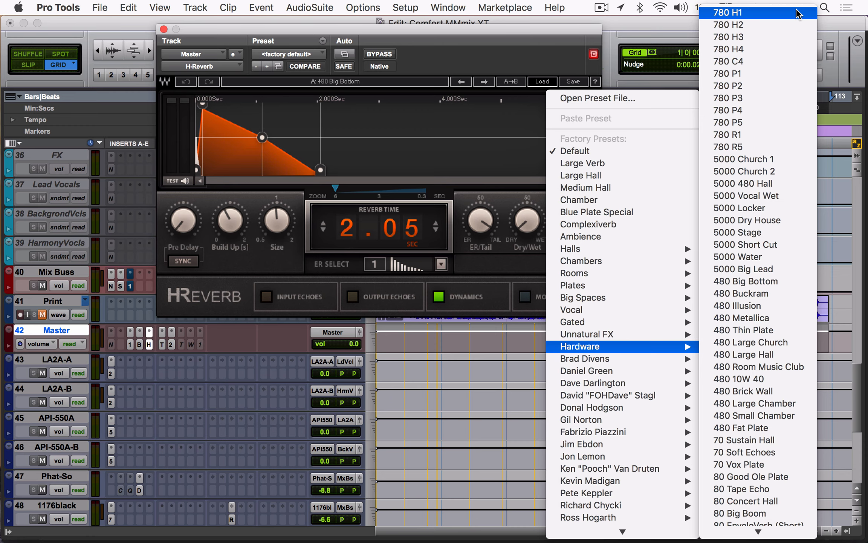
pyautogui.click(507, 81)
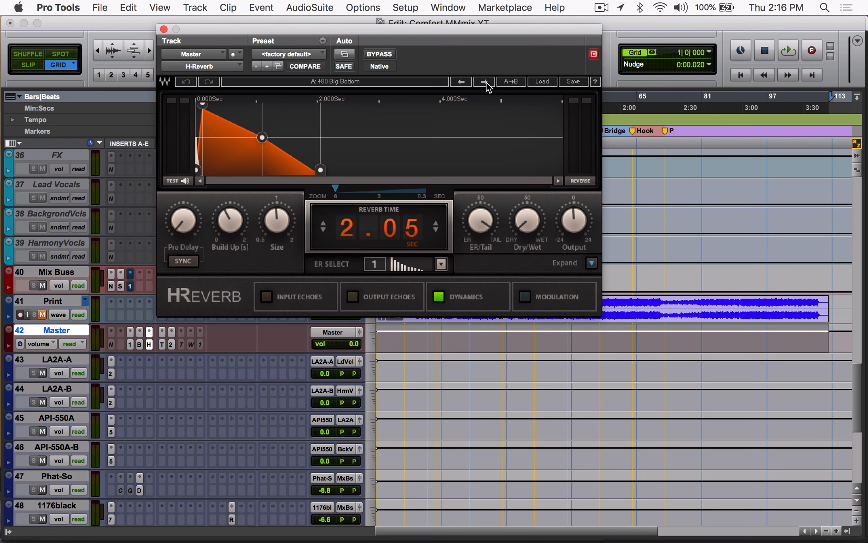
pyautogui.moveTo(525, 223)
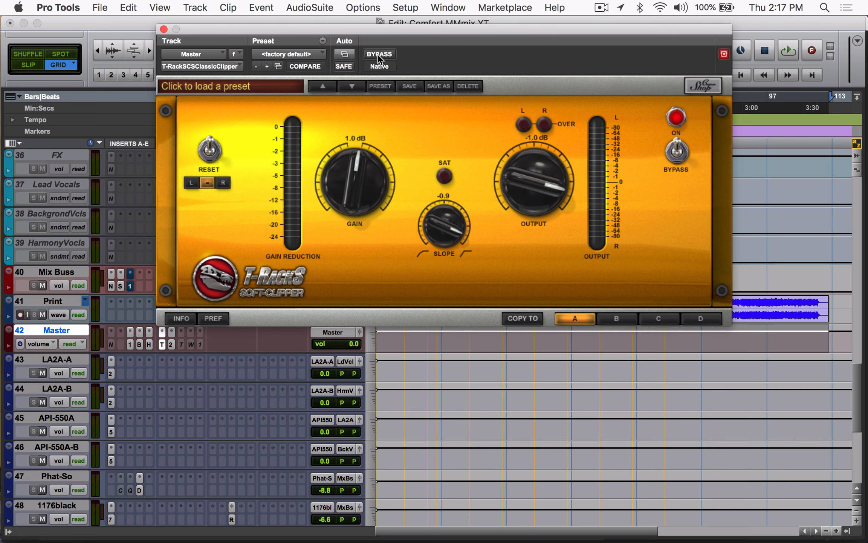
# Step: Compare the L2 Threshold and Out Ceiling settings on the Master with those on the Mix Buss
pyautogui.click(171, 343)
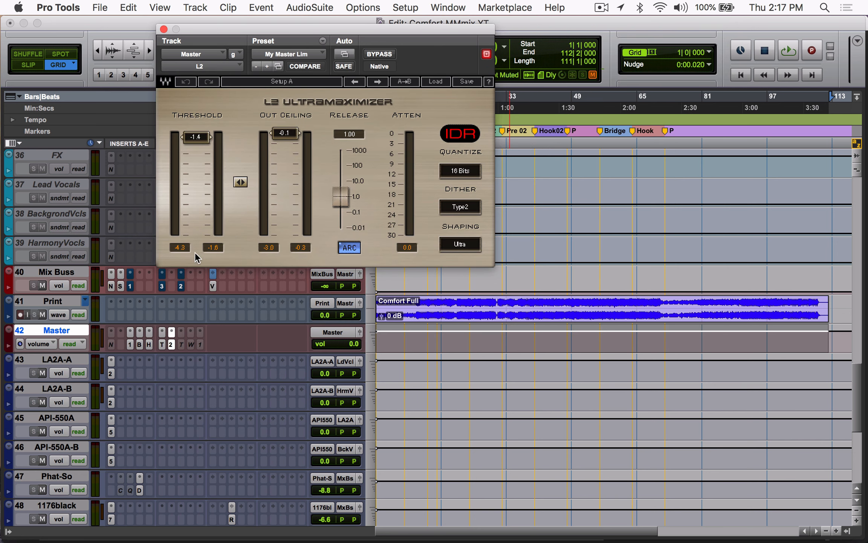
pyautogui.click(181, 284)
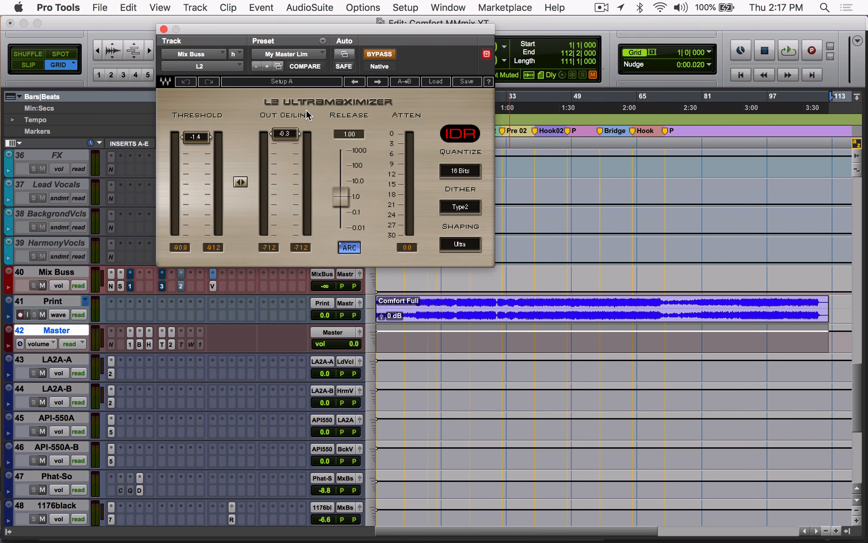
pyautogui.click(171, 343)
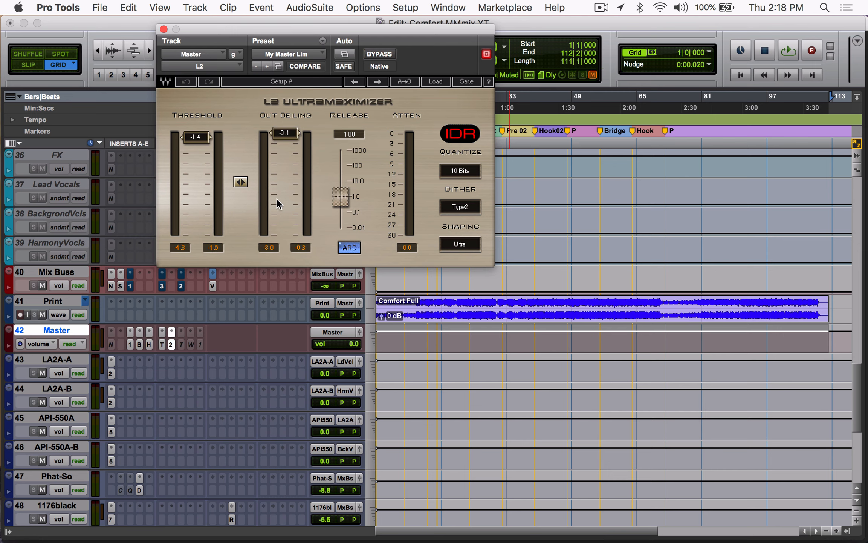
# Step: Check the Master's inactive Q10 insert, revisit its PuigTec EQP1A and Blue Cat's PatchWork inserts, and close the plug-in window
pyautogui.click(200, 344)
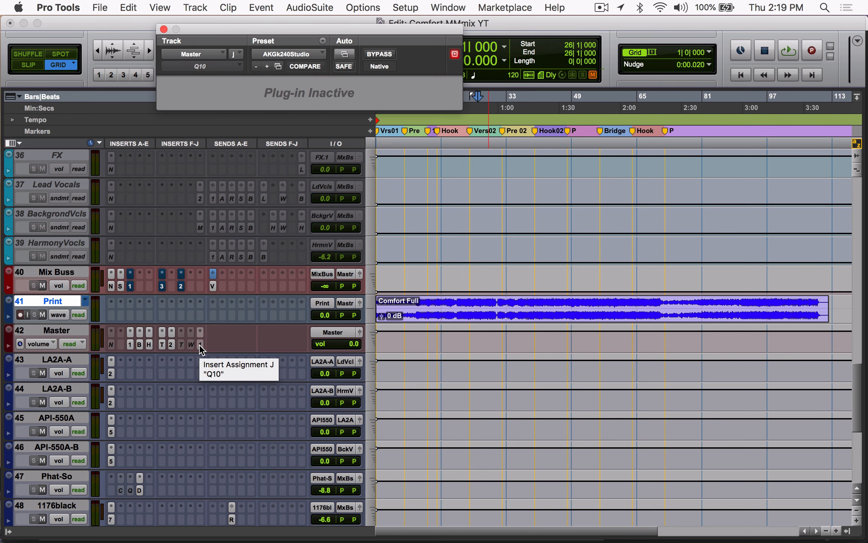
pyautogui.click(130, 344)
pyautogui.click(140, 344)
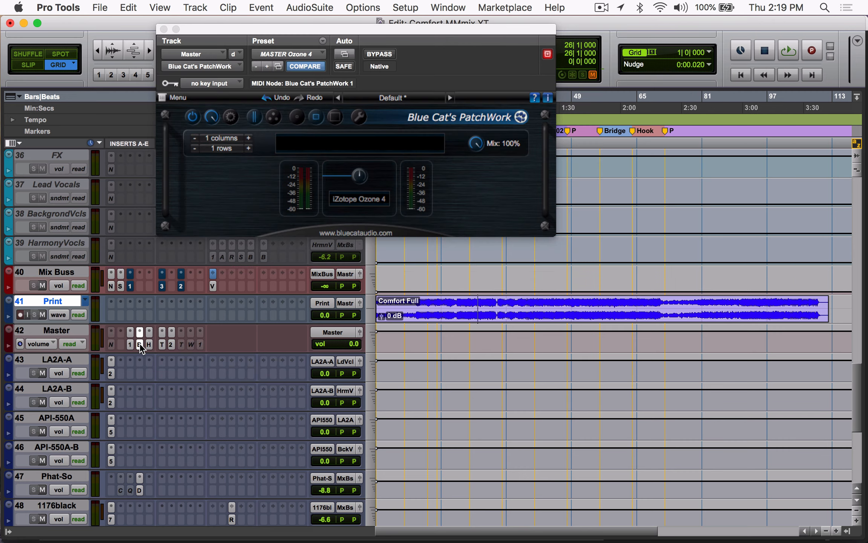
pyautogui.click(140, 345)
# Step: Look over the whole session from the 808 track down to the Comfort reference track, and return the playback position to the session start
pyautogui.scroll(10, 653, 333)
pyautogui.scroll(8, 653, 333)
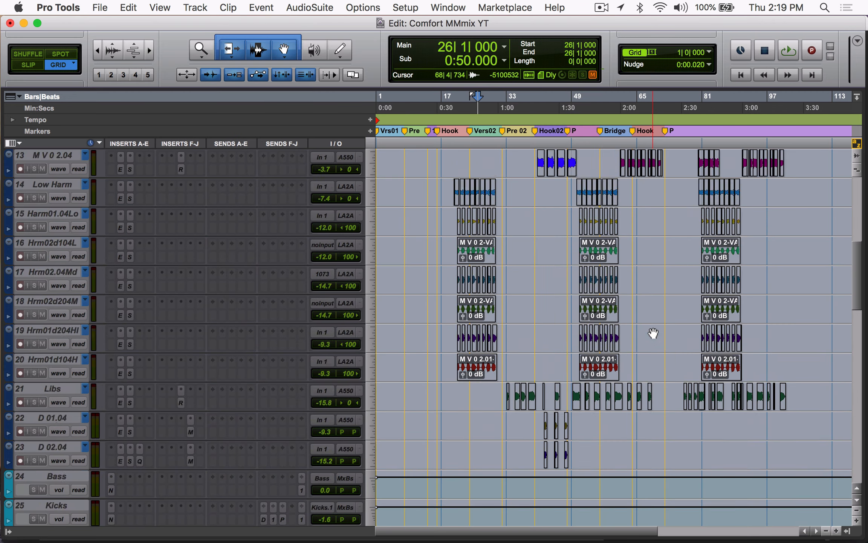
pyautogui.scroll(-12, 653, 333)
pyautogui.scroll(-10, 653, 333)
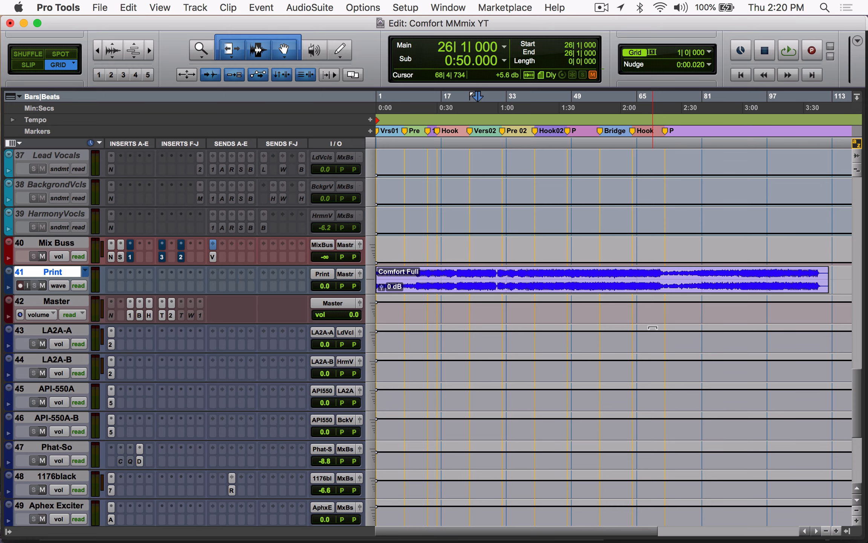
pyautogui.scroll(15, 653, 327)
pyautogui.scroll(8, 653, 328)
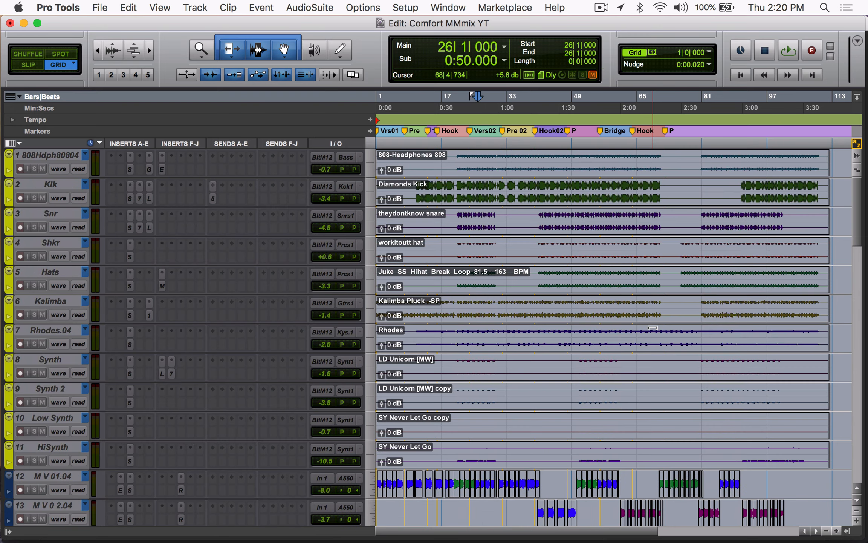
pyautogui.scroll(-20, 653, 331)
pyautogui.scroll(-10, 653, 333)
pyautogui.press('Return')
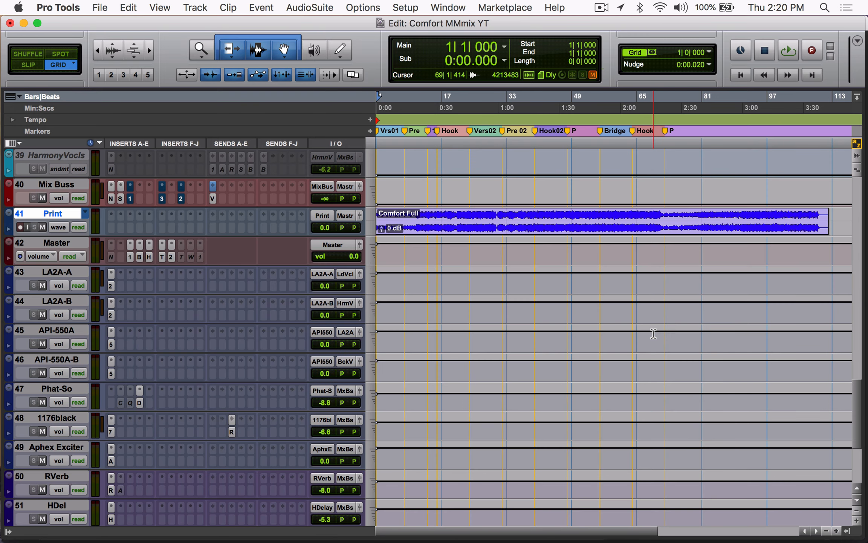
pyautogui.scroll(-6, 653, 333)
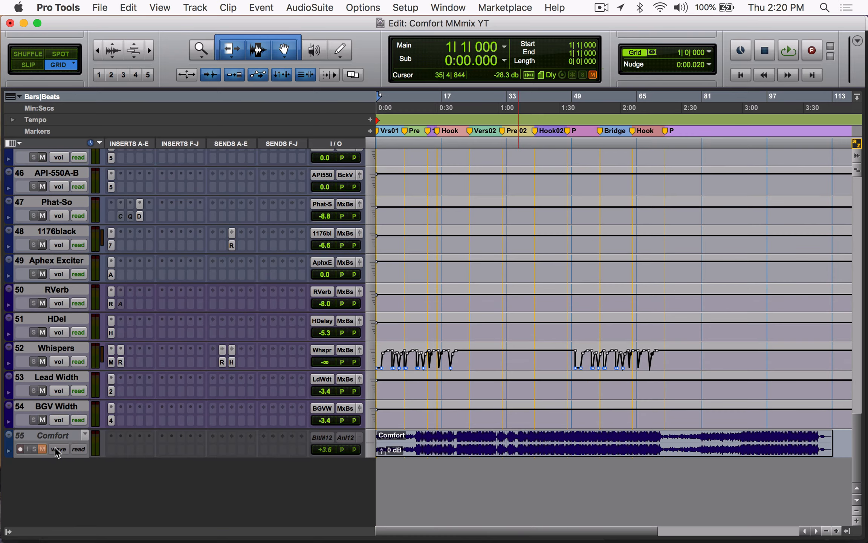
pyautogui.scroll(20, 497, 341)
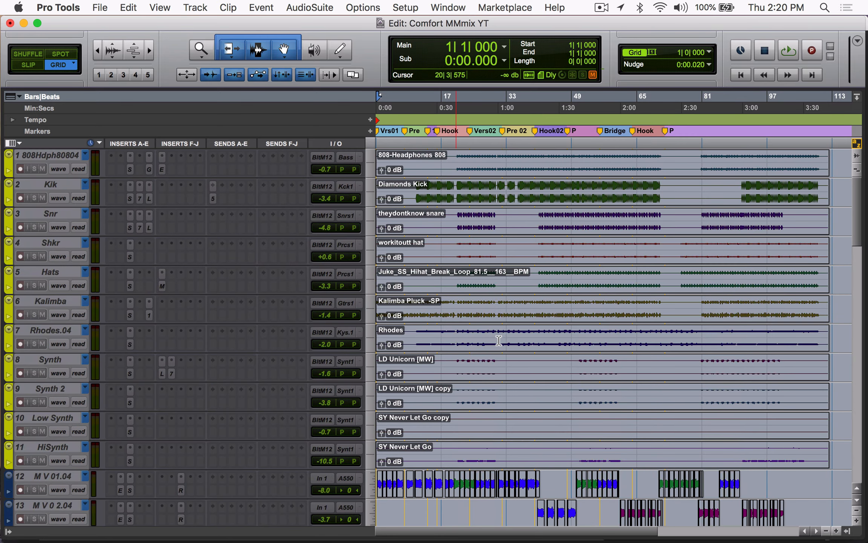